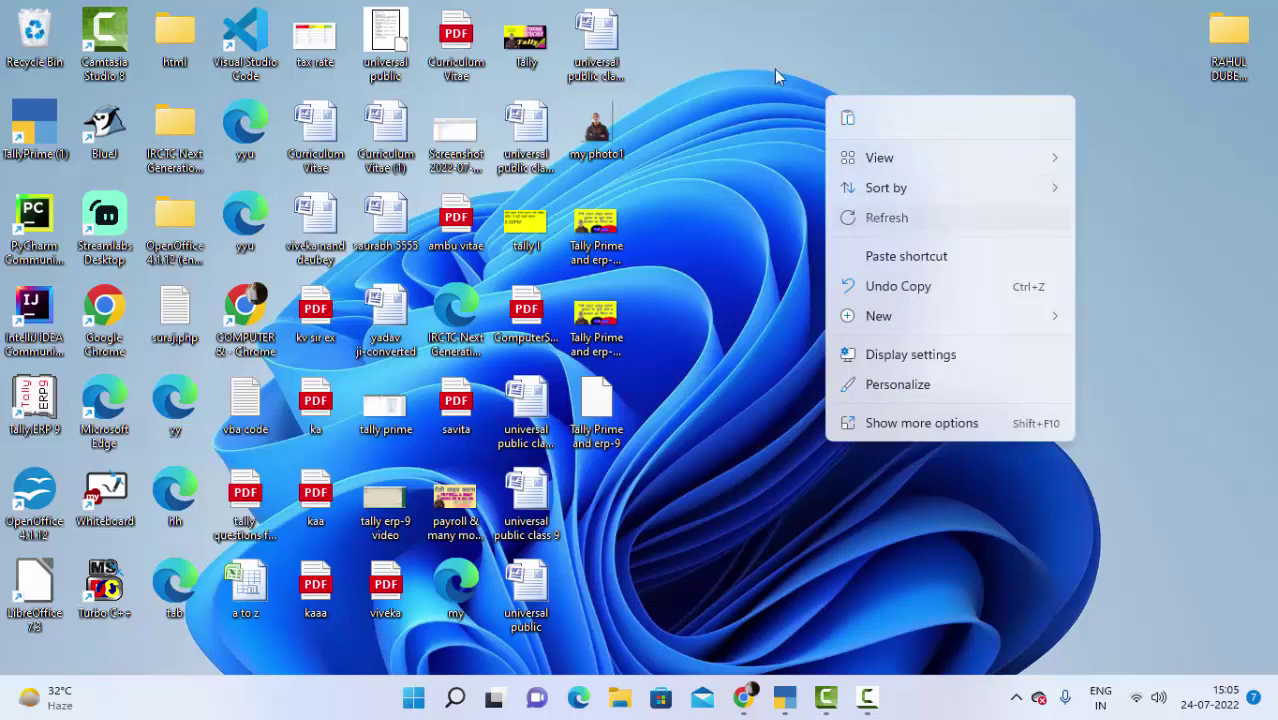
Step: Refresh the Windows desktop several times from its right-click menu
click(765, 66)
right_click(761, 56)
click(827, 164)
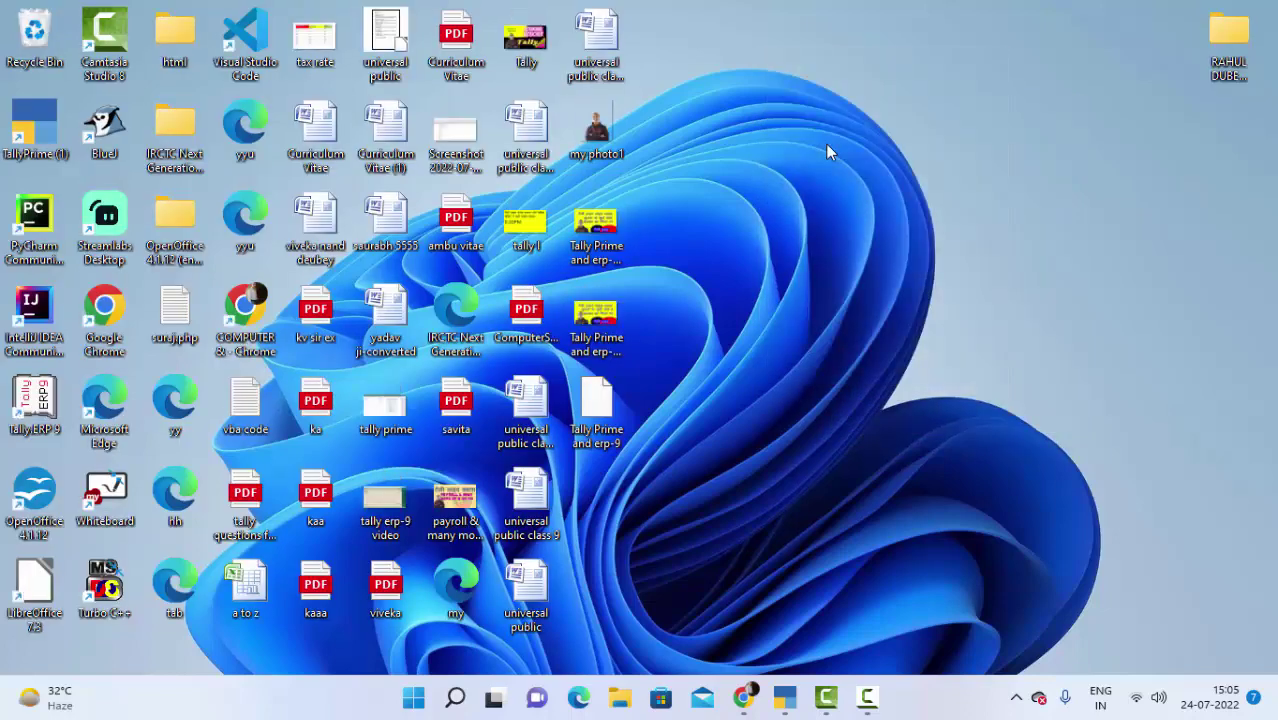
right_click(790, 107)
click(849, 229)
right_click(790, 109)
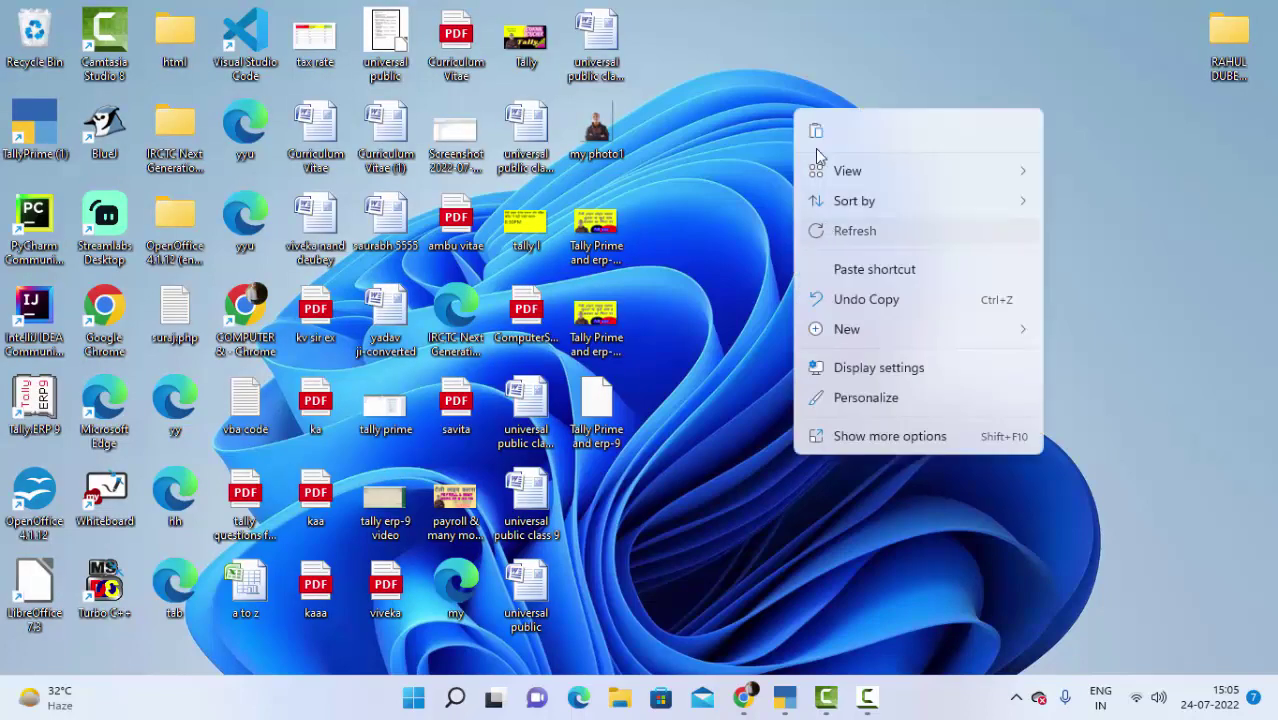
click(849, 230)
right_click(718, 86)
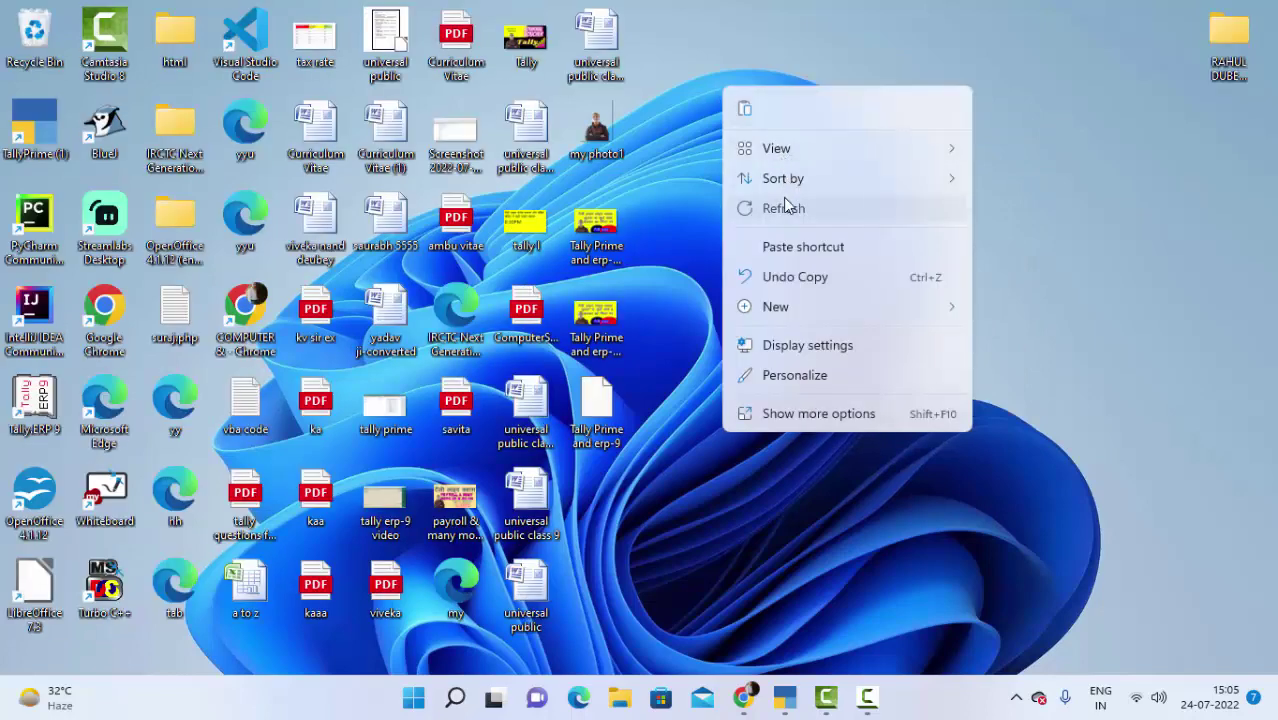
click(783, 207)
right_click(744, 75)
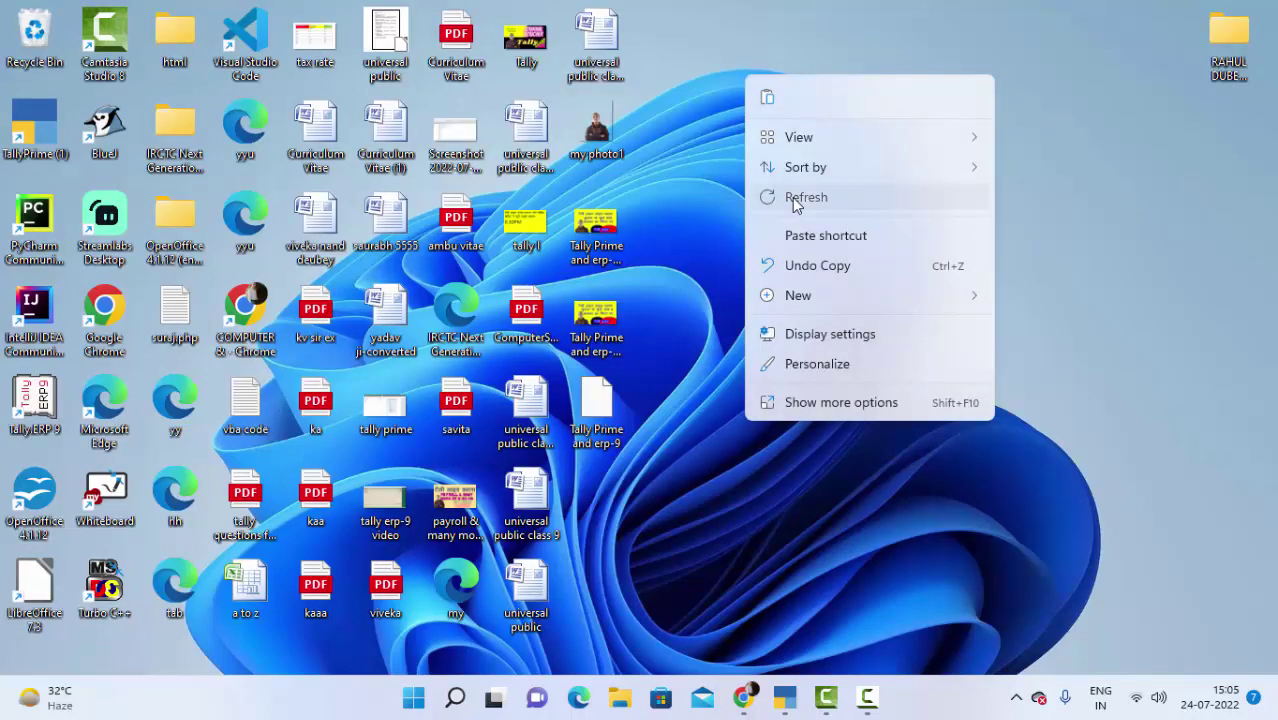
click(795, 200)
right_click(743, 93)
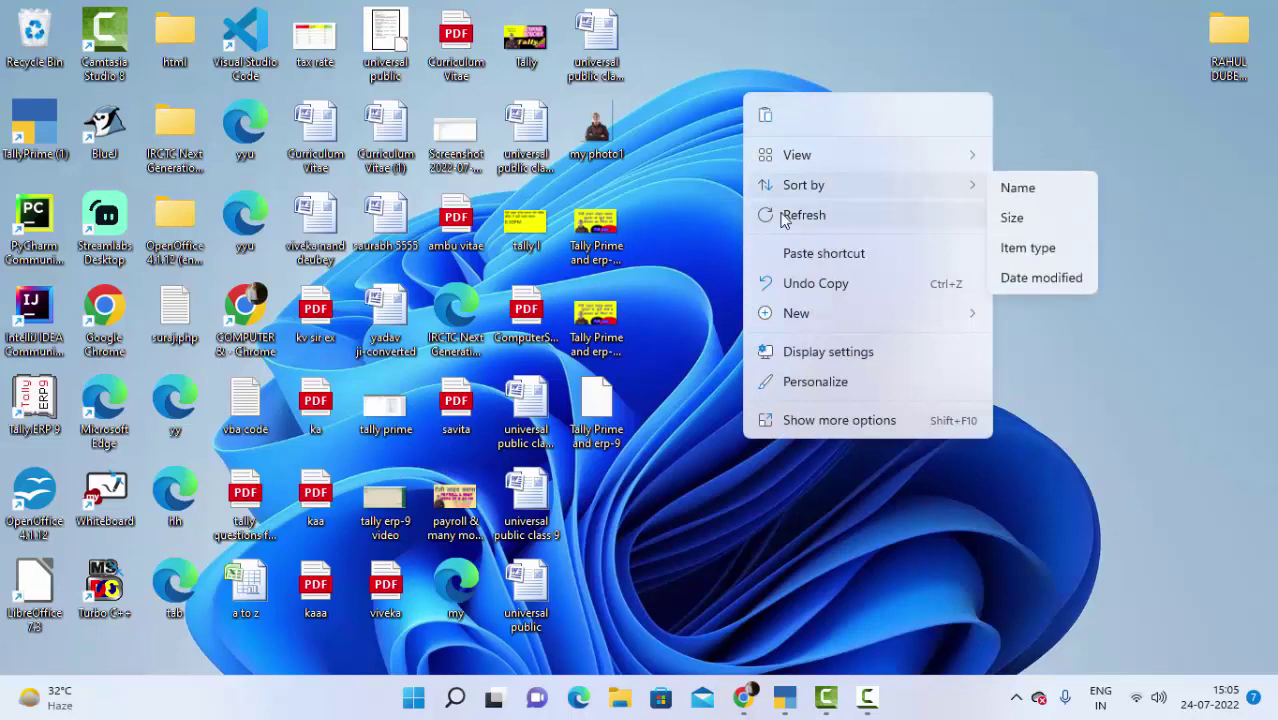
click(783, 217)
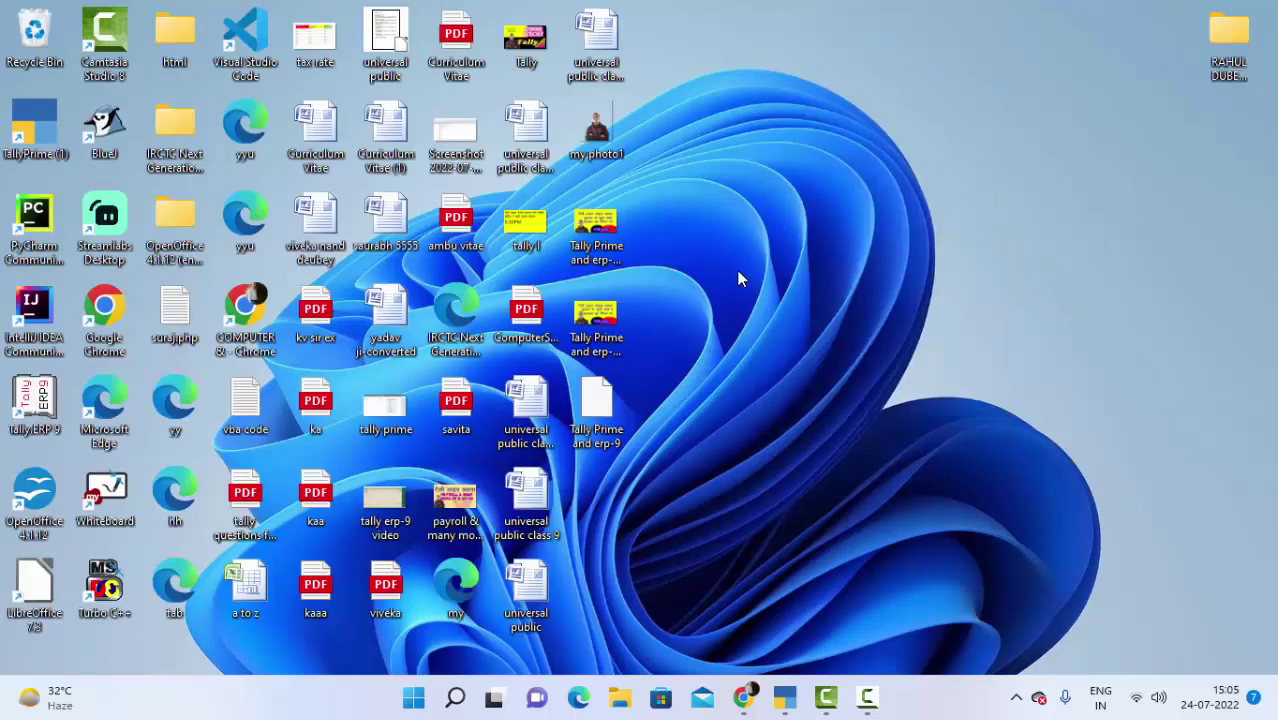
Step: Bring TallyPrime forward and start a new Contra voucher, No. 2, for Zahrila Company
mouse_move(742, 694)
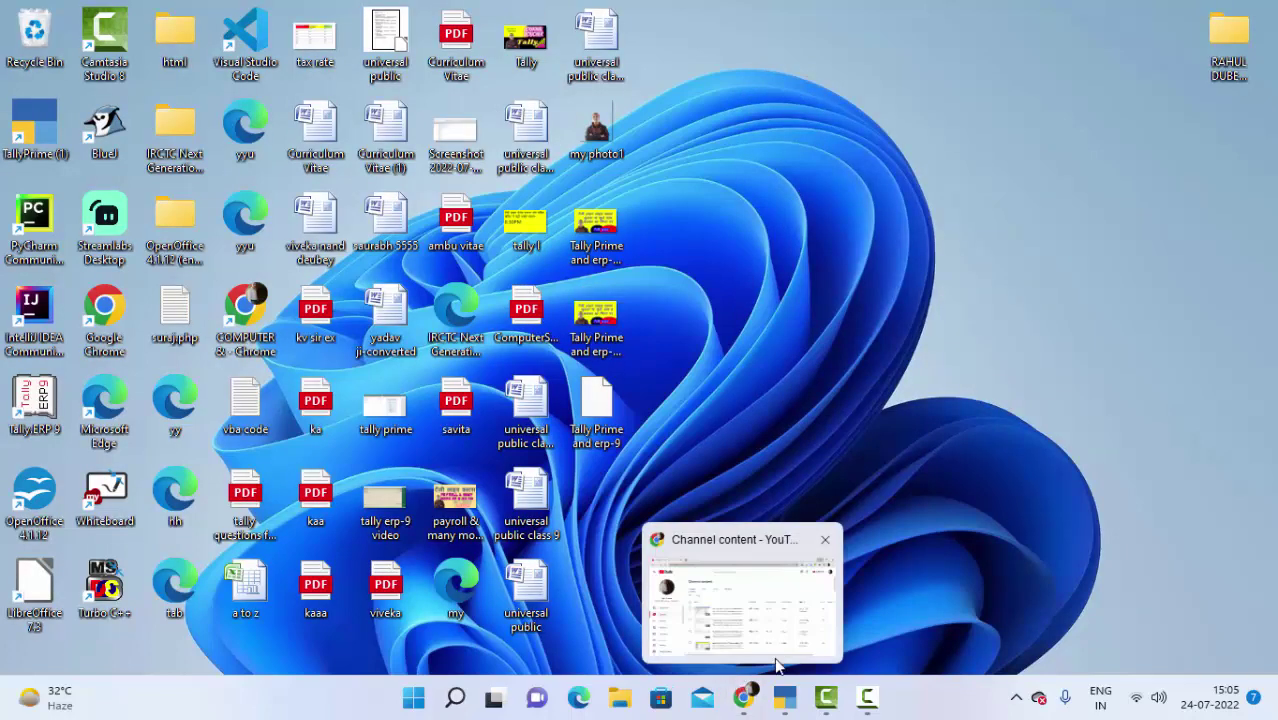
click(784, 698)
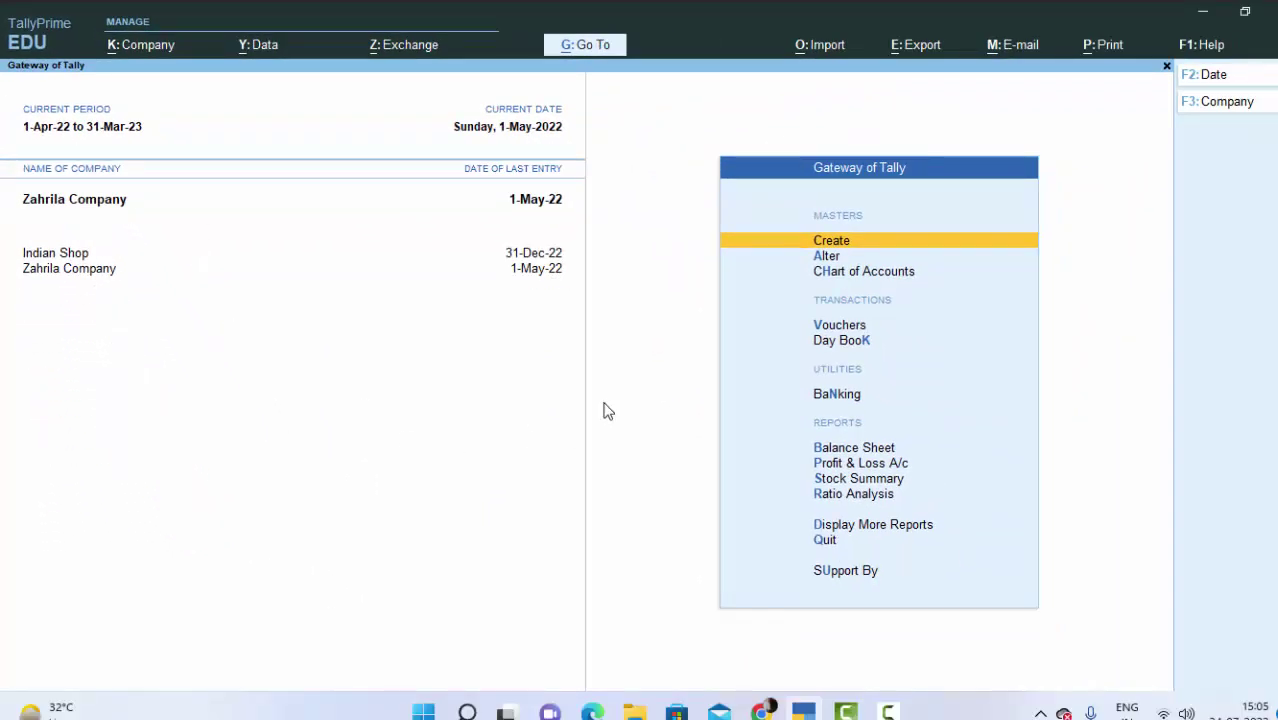
key(v)
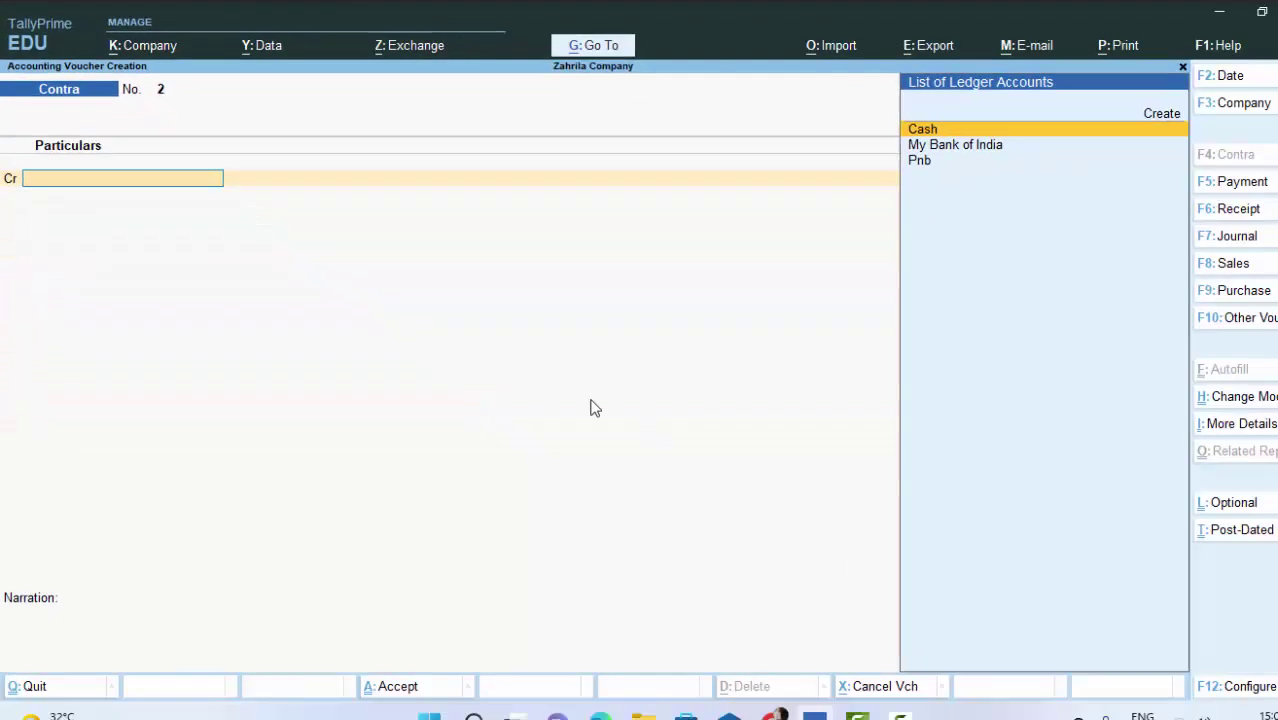
Step: Launch Tally.ERP 9 from the desktop, minimize it, and return to TallyPrime's Contra voucher
click(1219, 12)
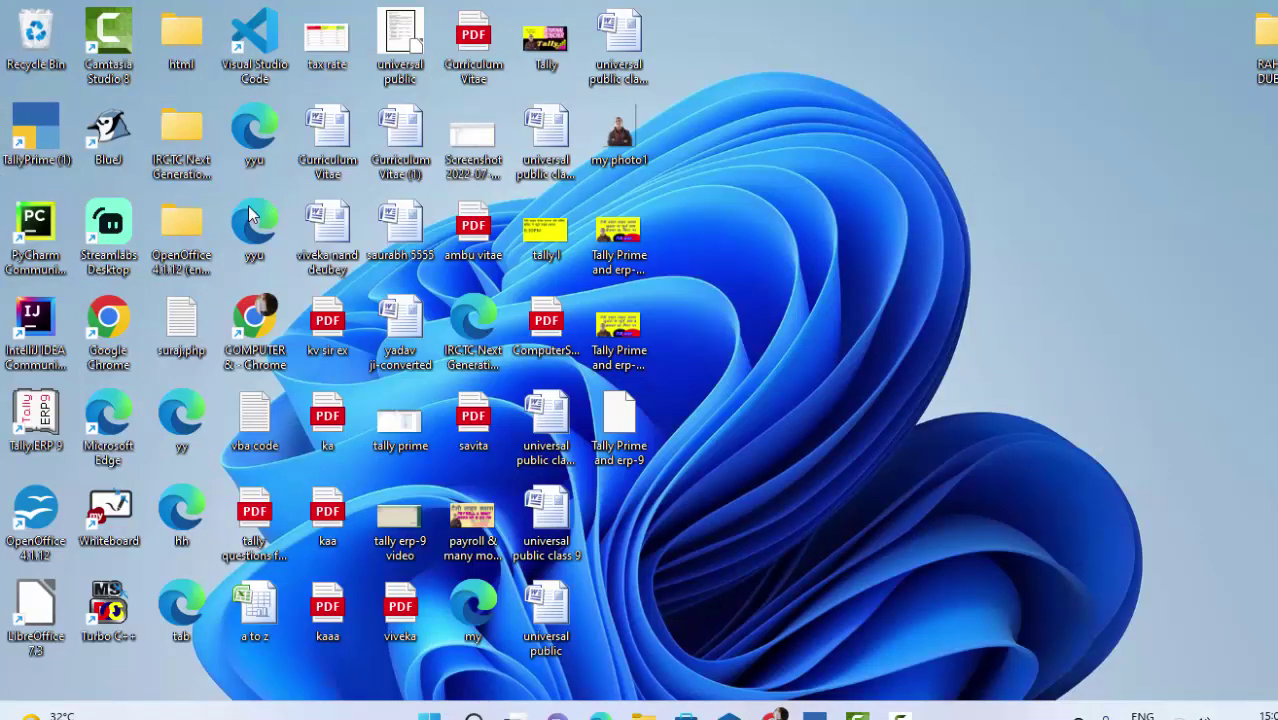
double_click(40, 408)
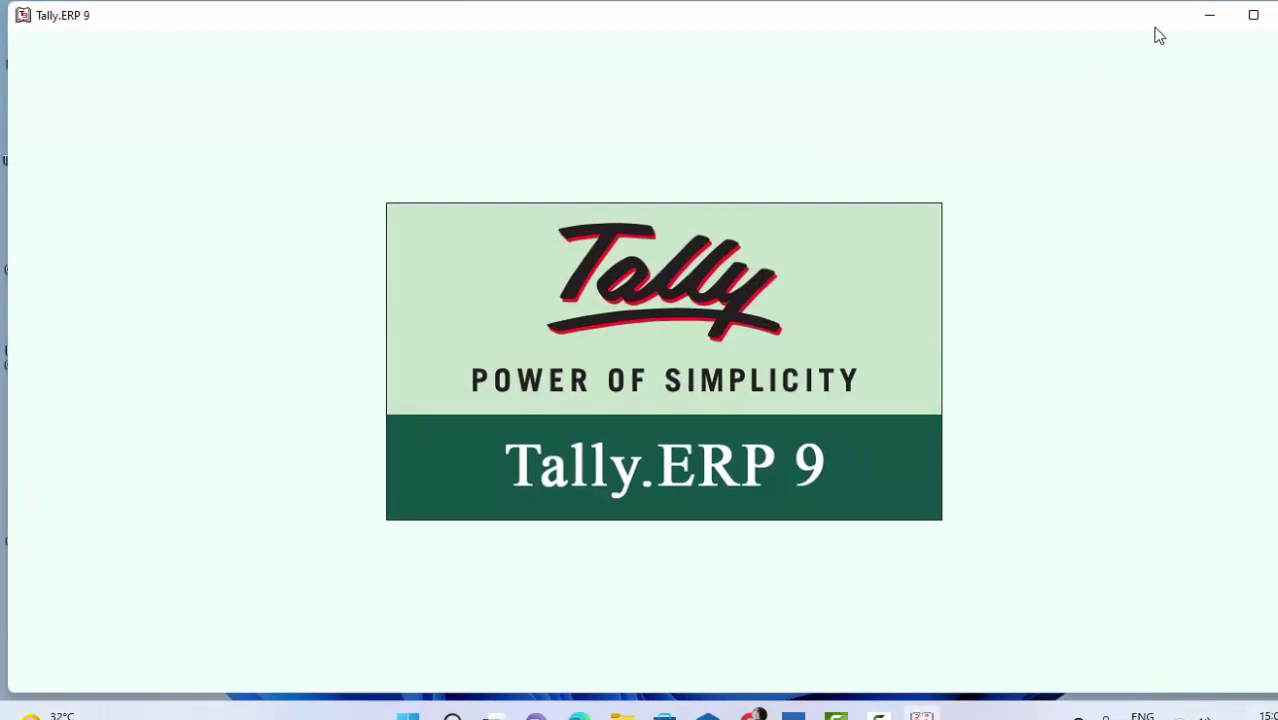
click(1212, 22)
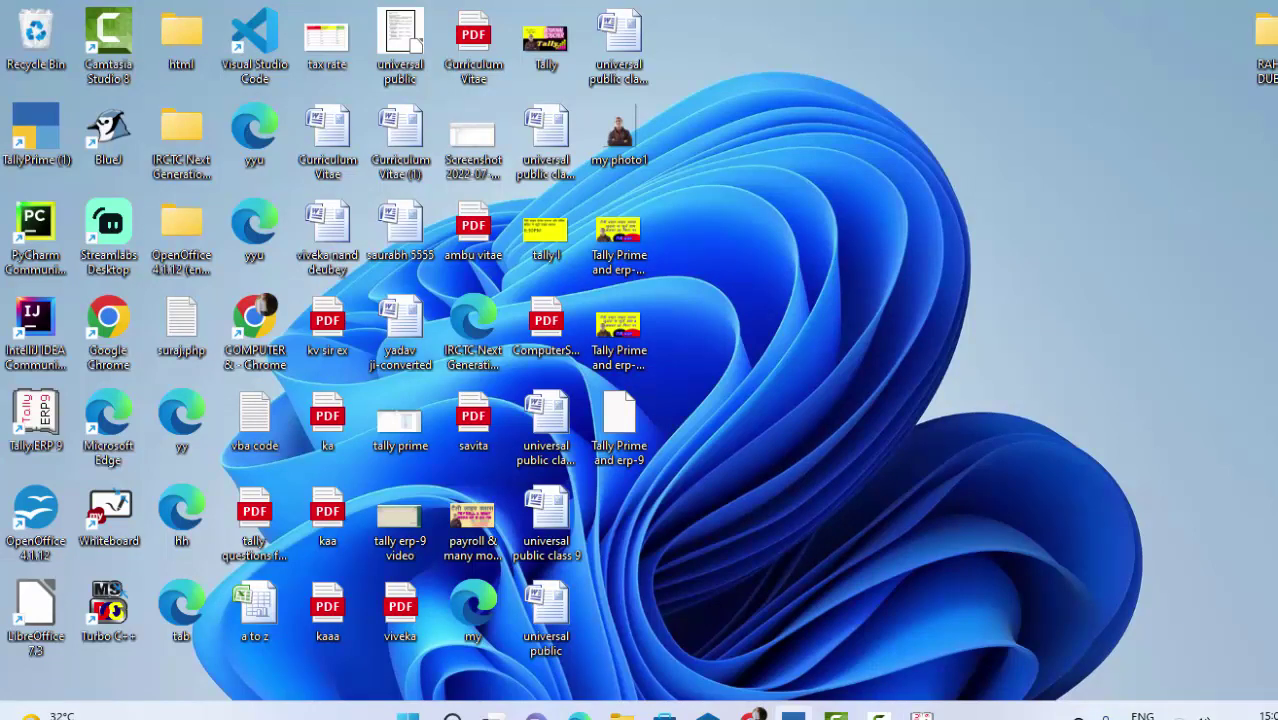
click(793, 714)
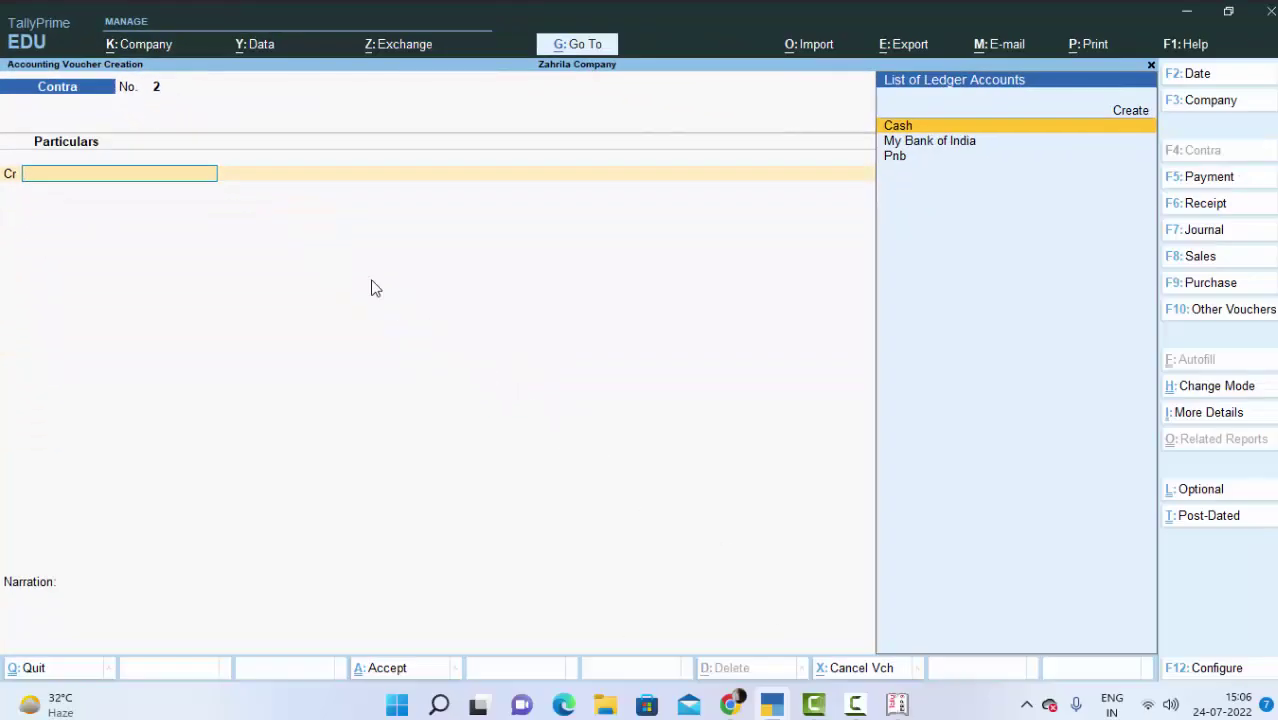
Step: Set 'Use Cr/Dr instead of To/By during voucher entry' to No in the F12 configuration
key(F12)
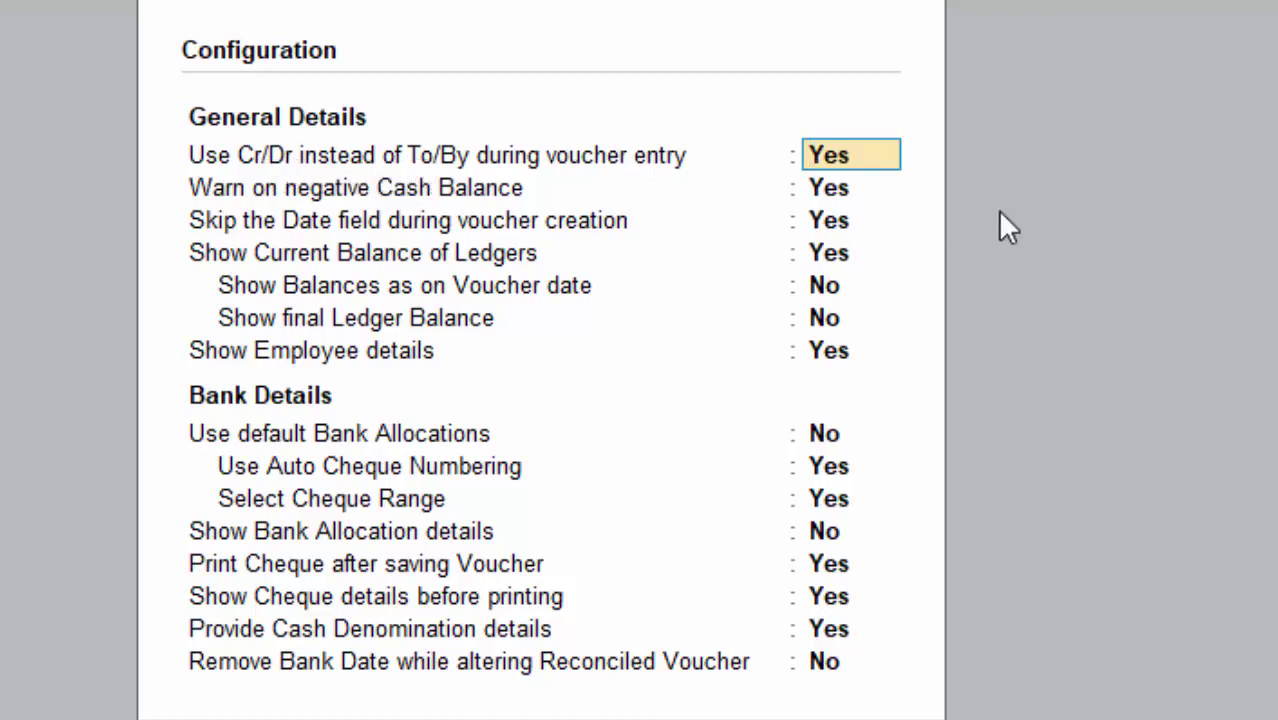
text(n)
key(Return)
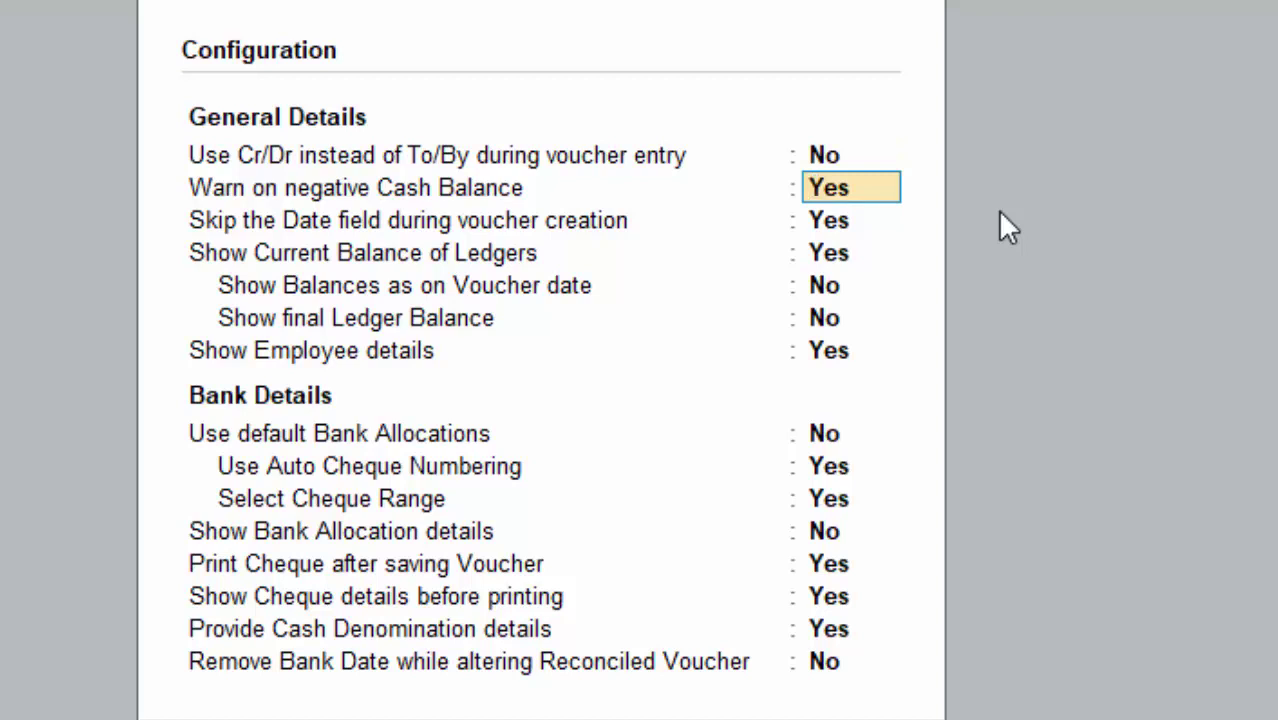
key(Return)
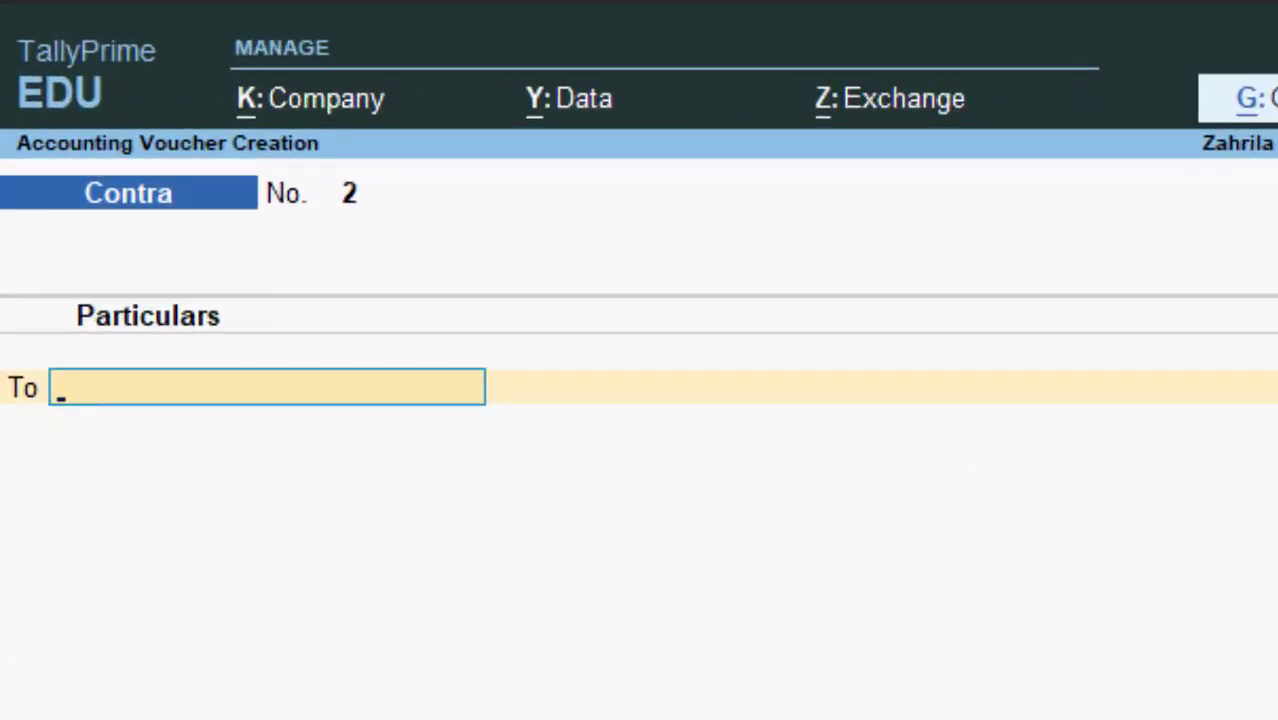
Step: Switch the Contra voucher to Single Entry mode and begin a new Bank Accounts ledger
key(ctrl+h)
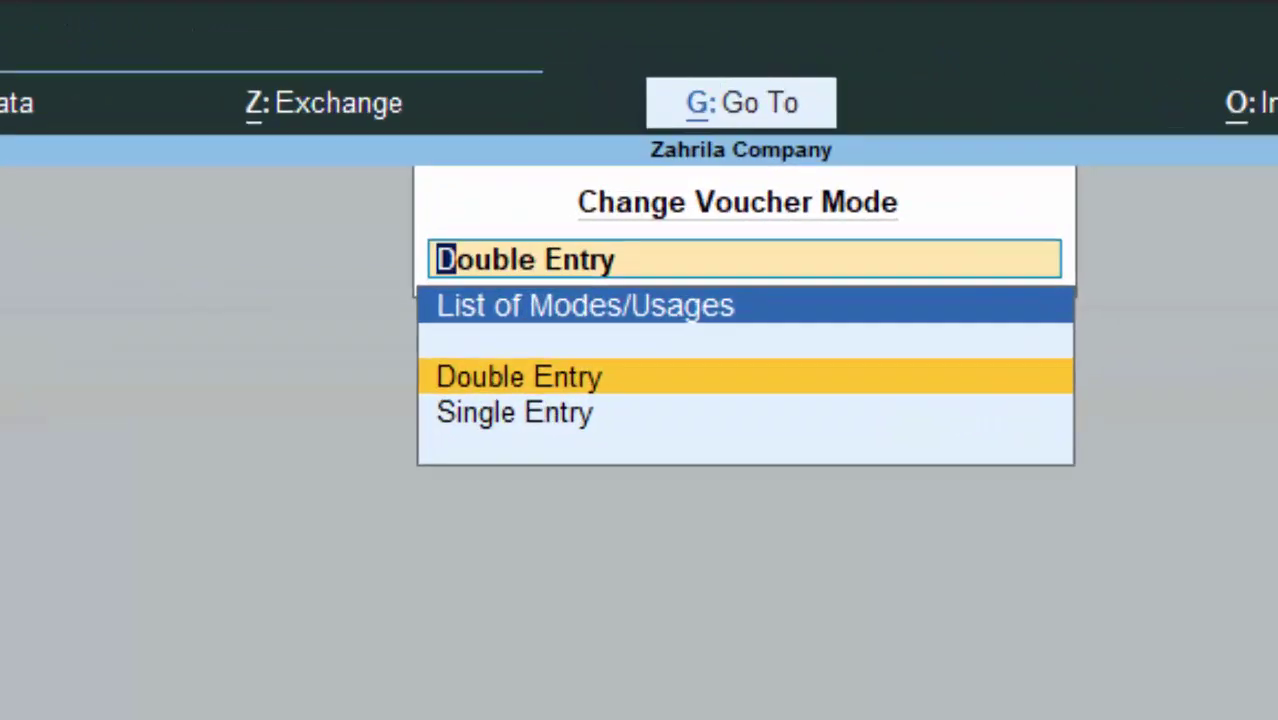
key(Down)
key(Return)
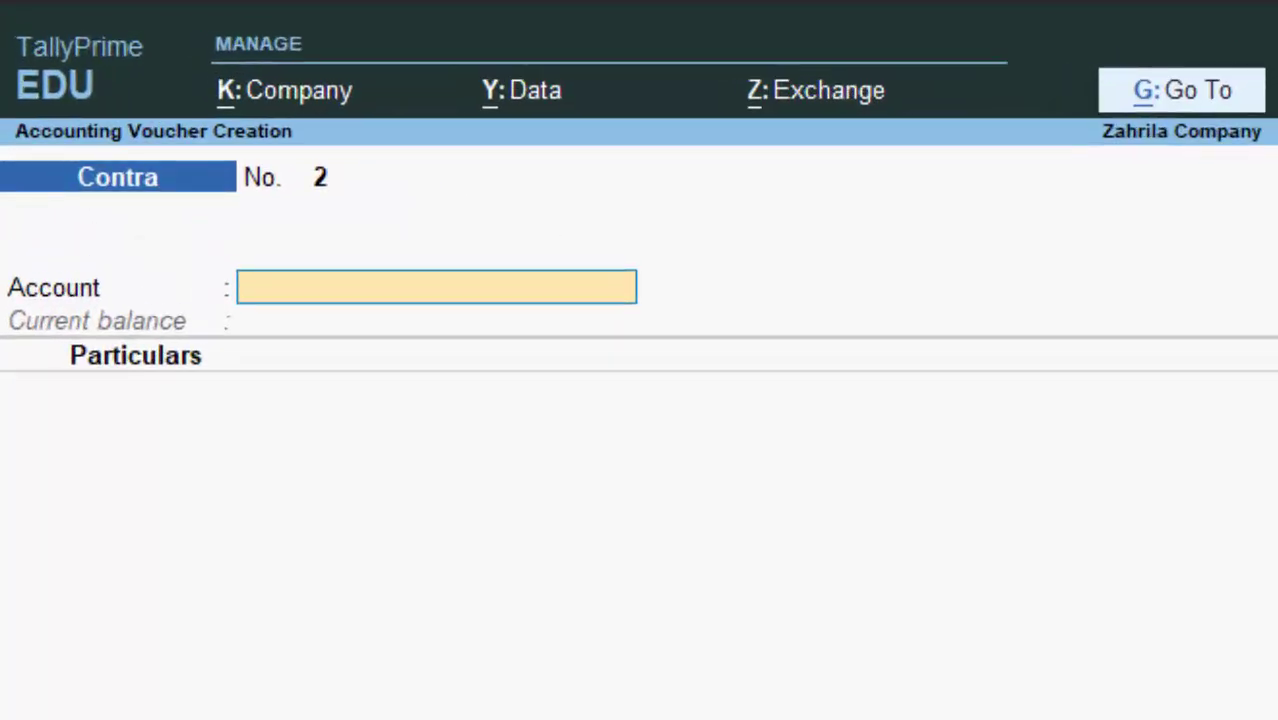
key(alt+c)
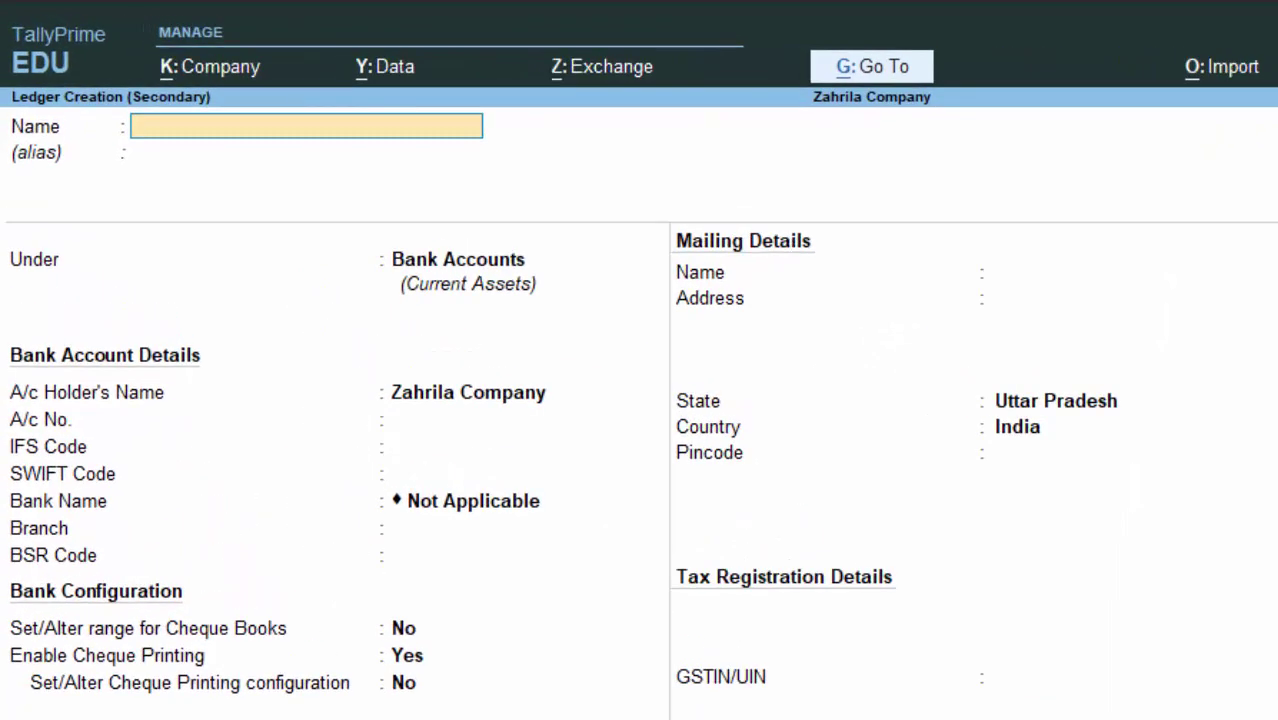
Step: Create the SBI bank ledger, entering its bank account number and skipping the remaining fields
text(SBI)
key(Return)
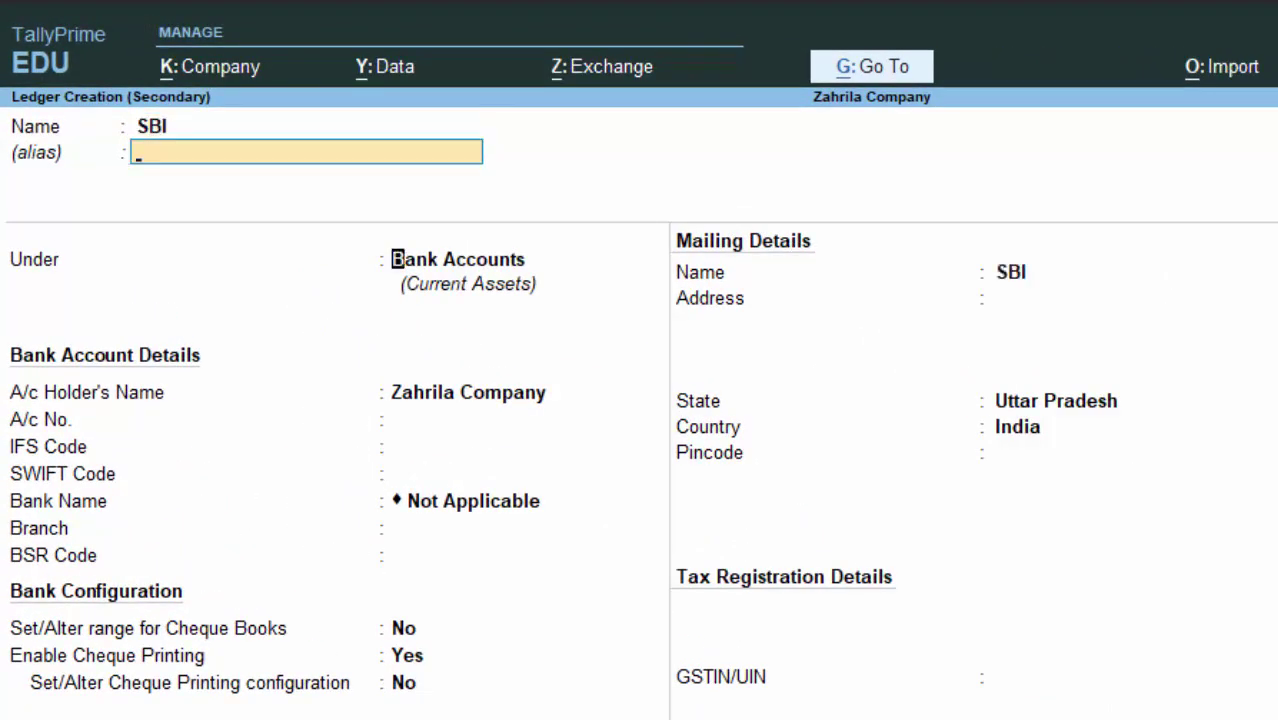
key(Return)
key(Return)
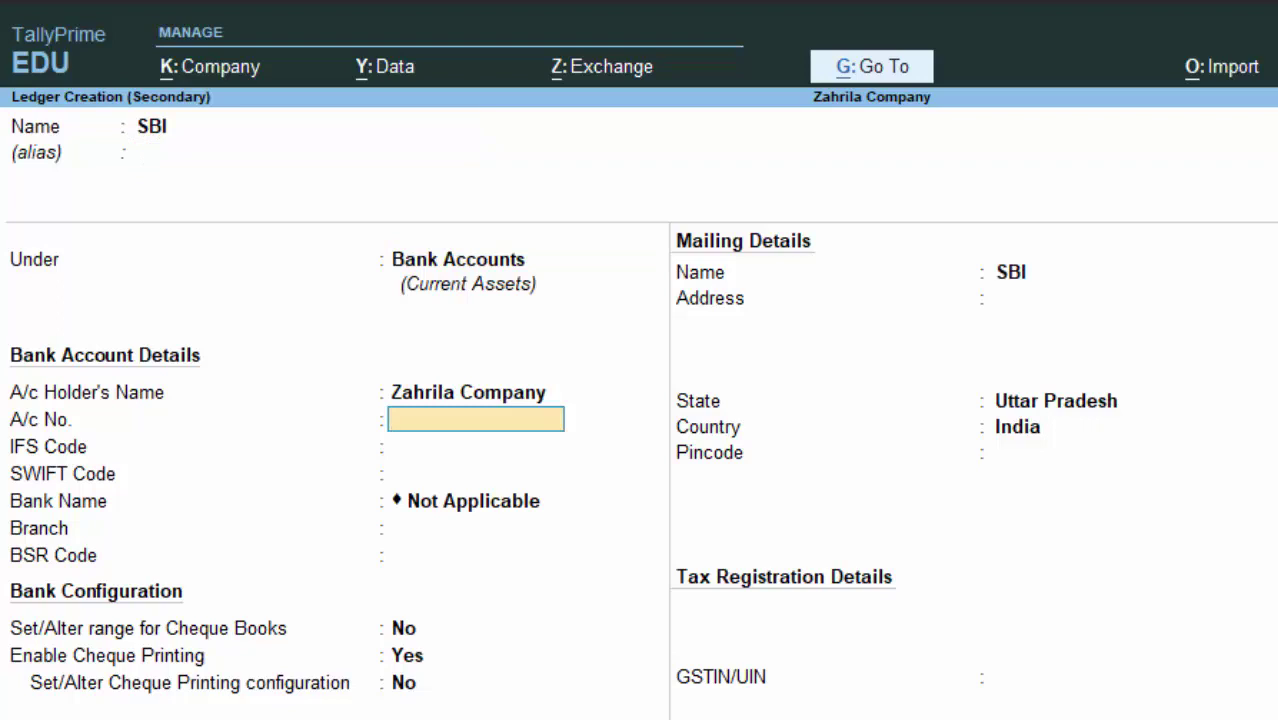
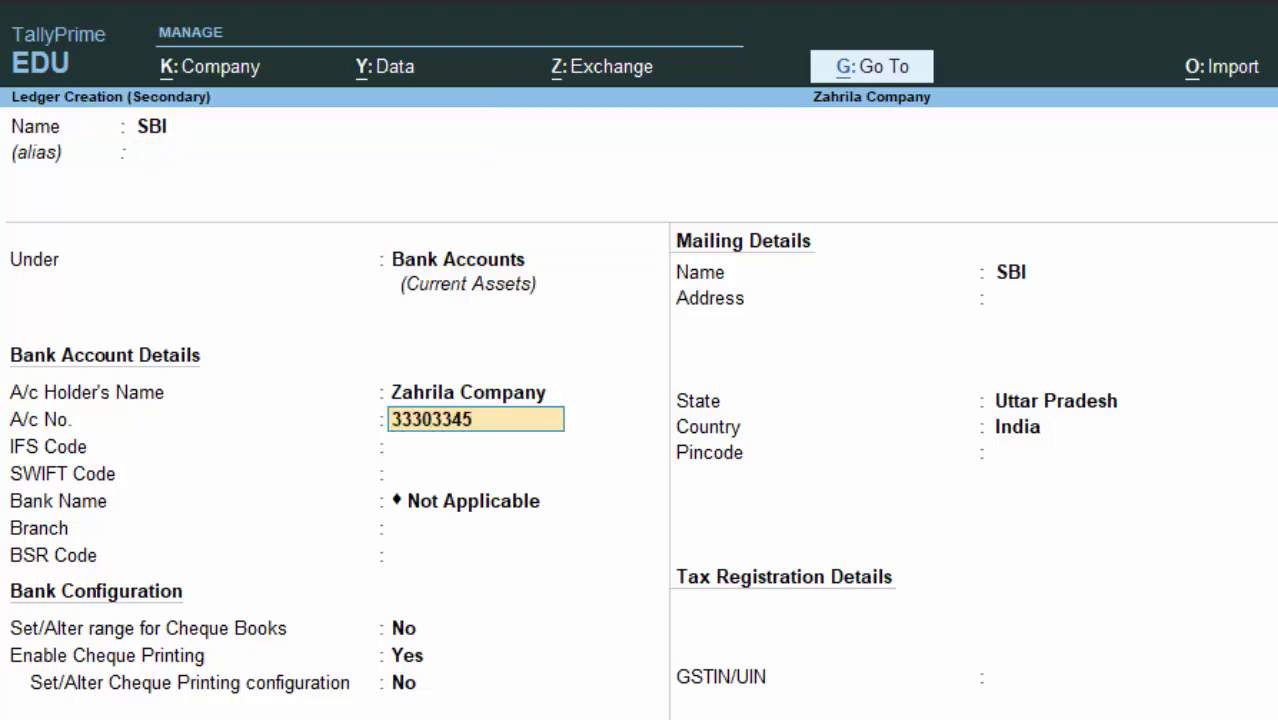
key(Return)
key(Return)
key(Return)
key(Return)
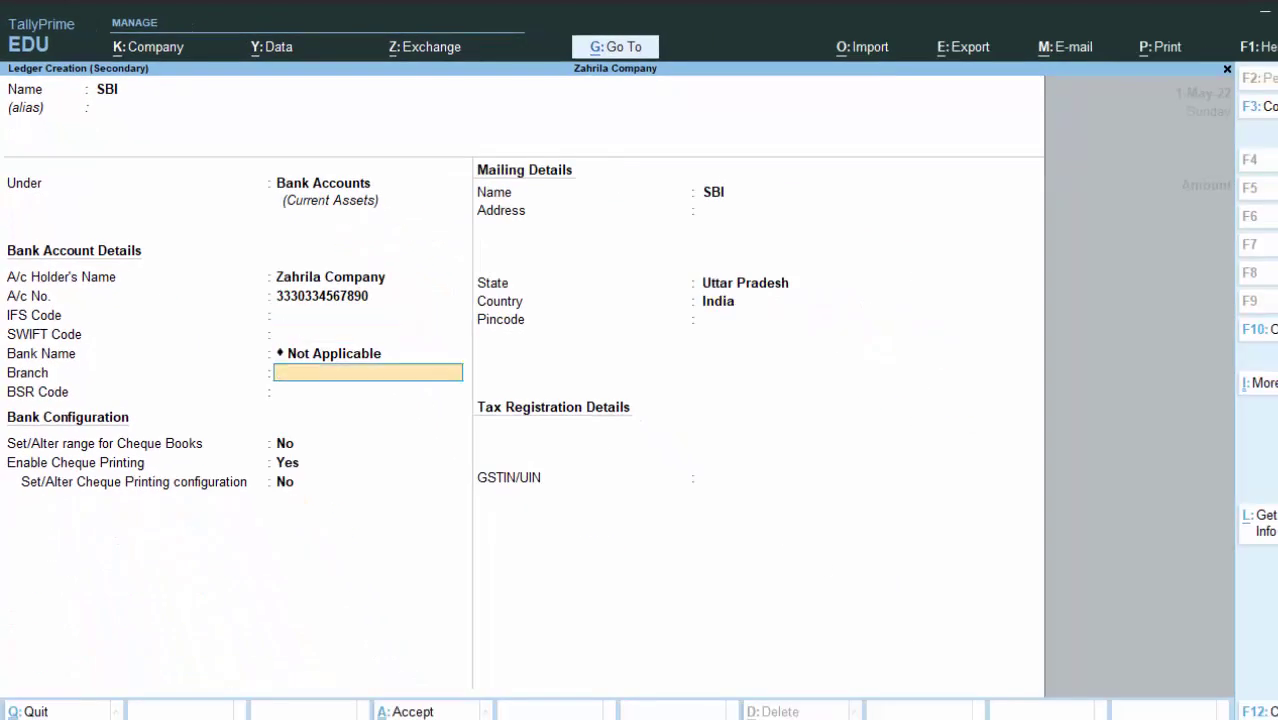
key(Return)
key(Return)
key(Return)
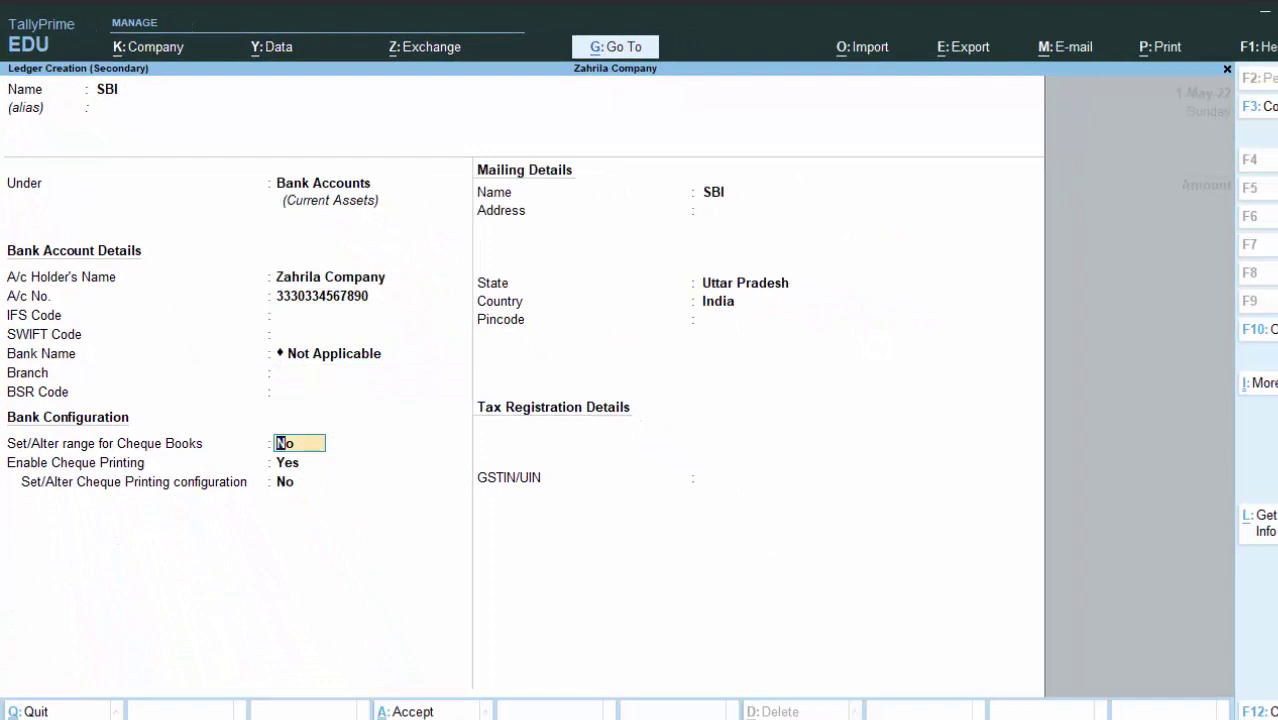
key(Return)
key(Return)
key(Return)
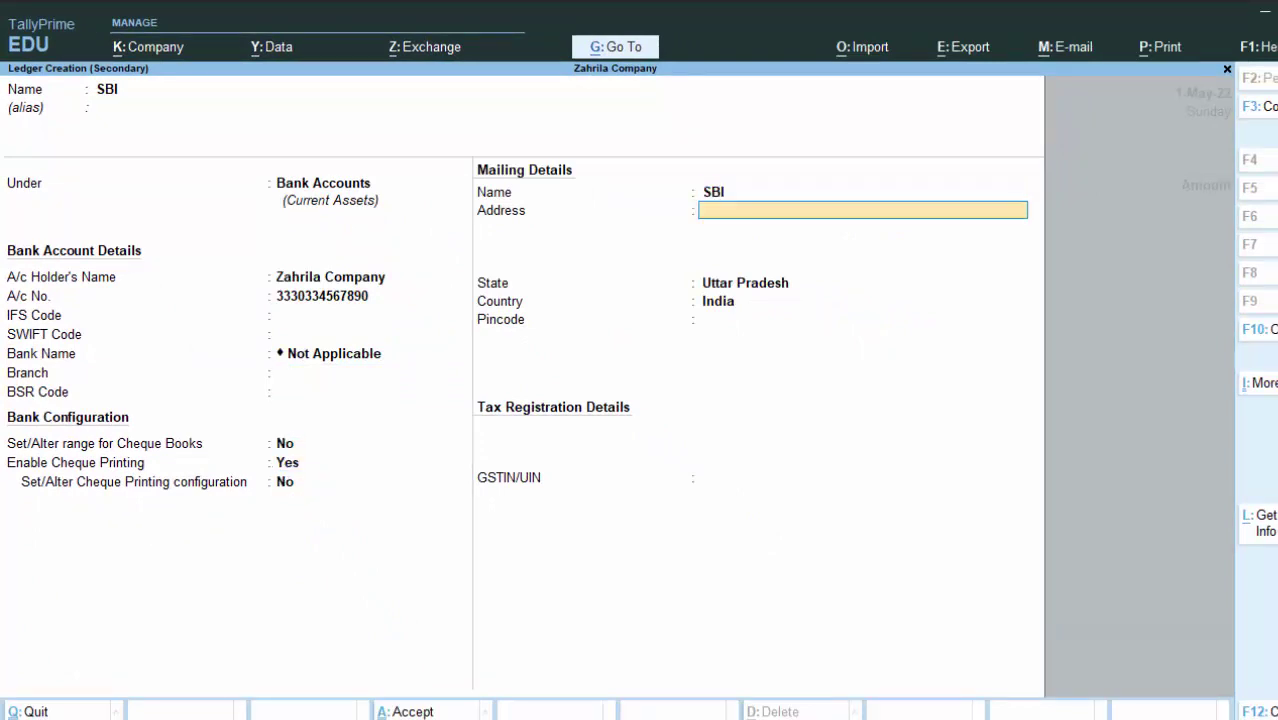
key(Return)
key(Return)
key(Return)
key(Return)
key(Return)
key(Return)
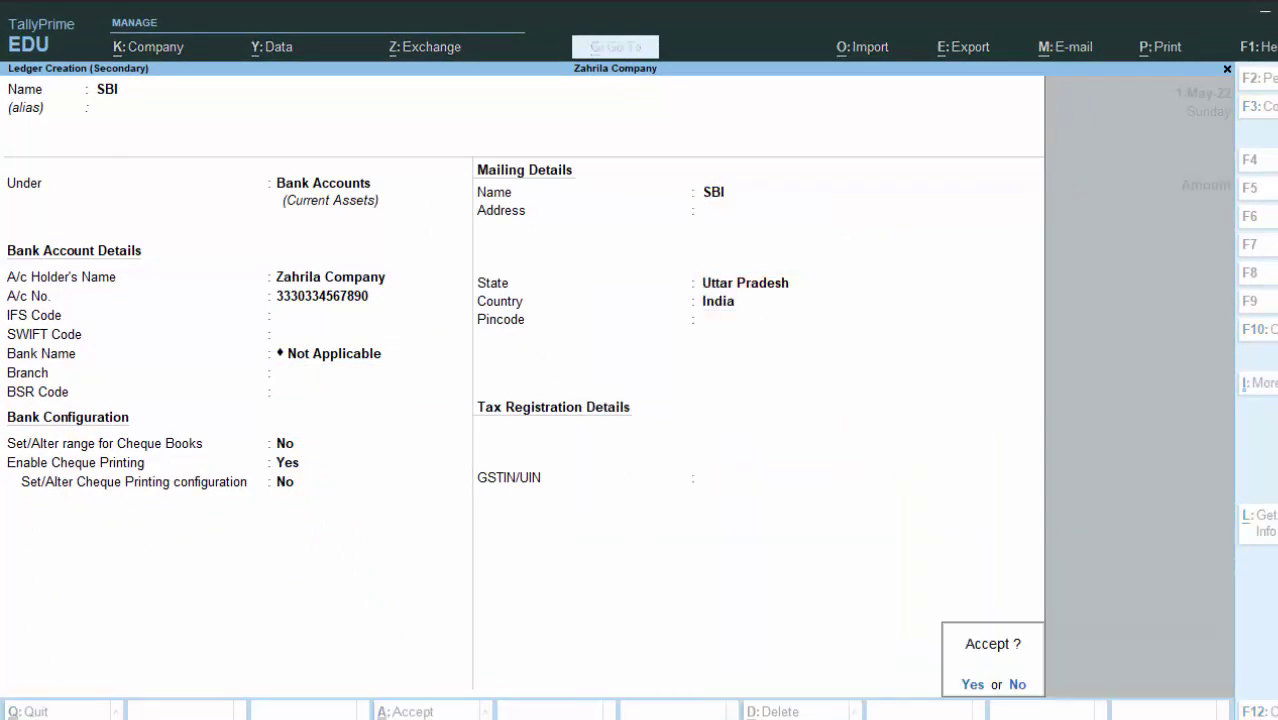
key(Return)
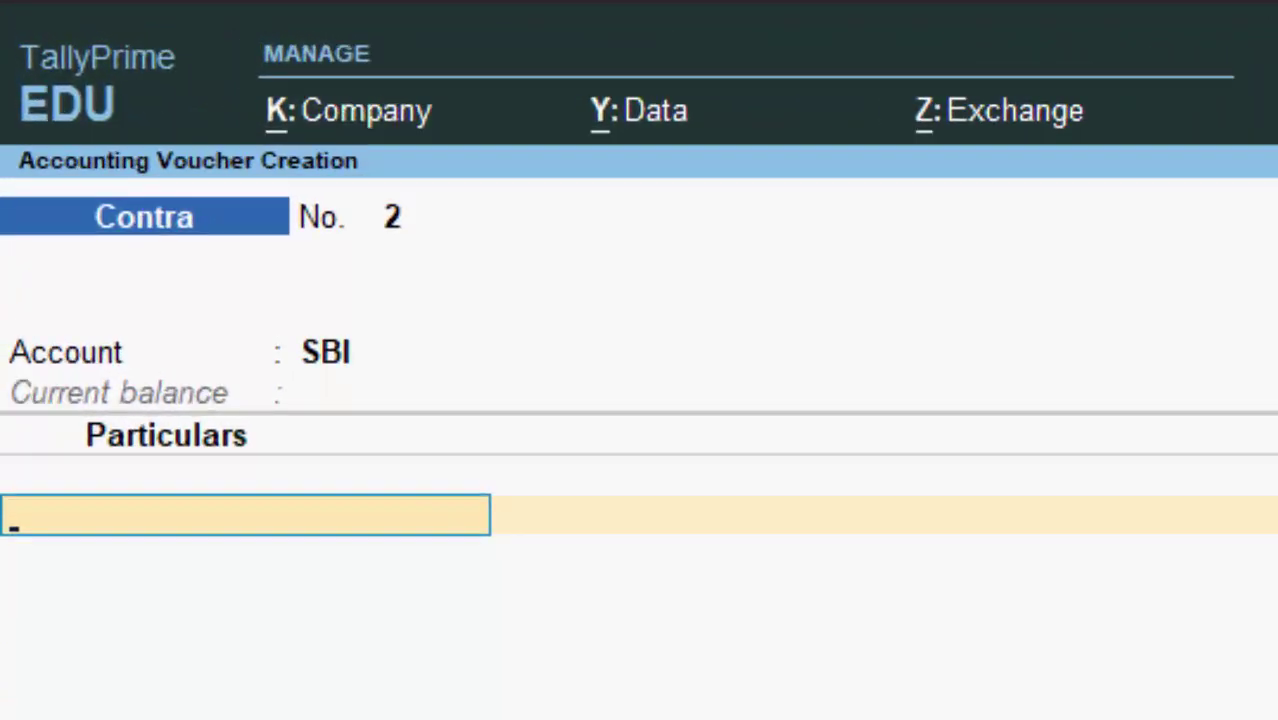
Step: Enter Cash for 5,000.00 against SBI, accepting the negative cash warning and staying on the voucher
text(C)
key(Return)
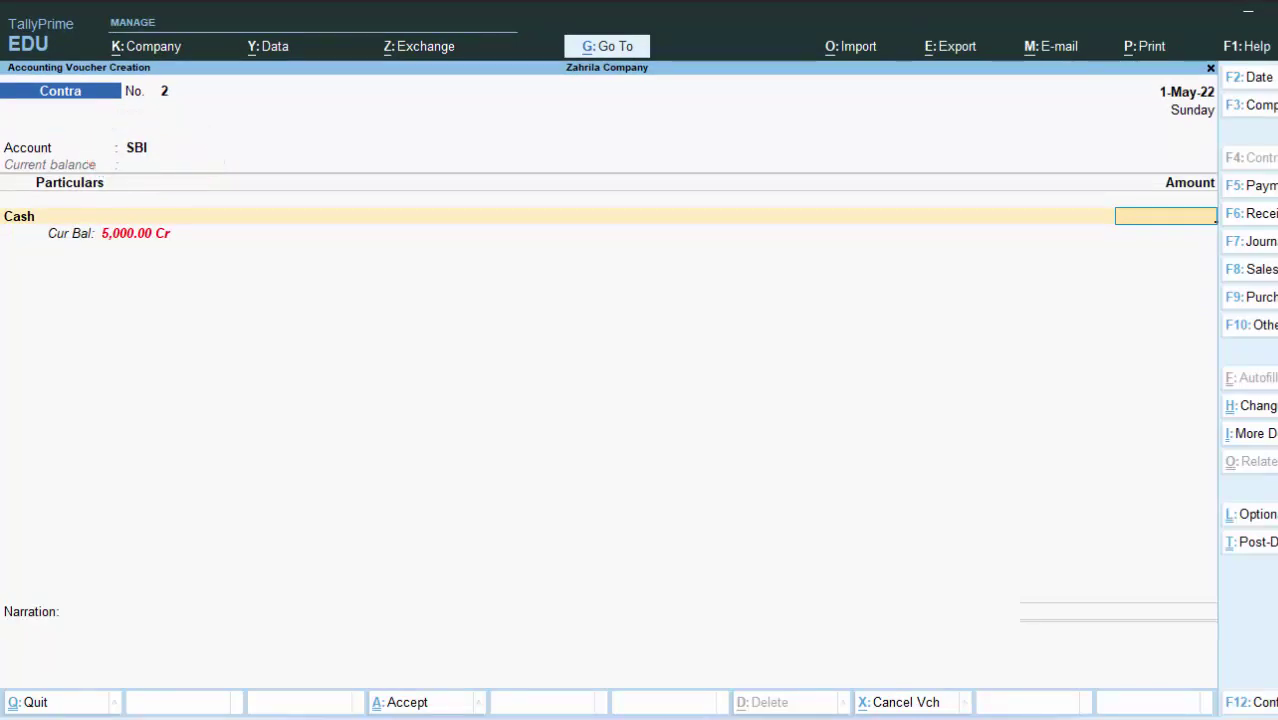
text(500)
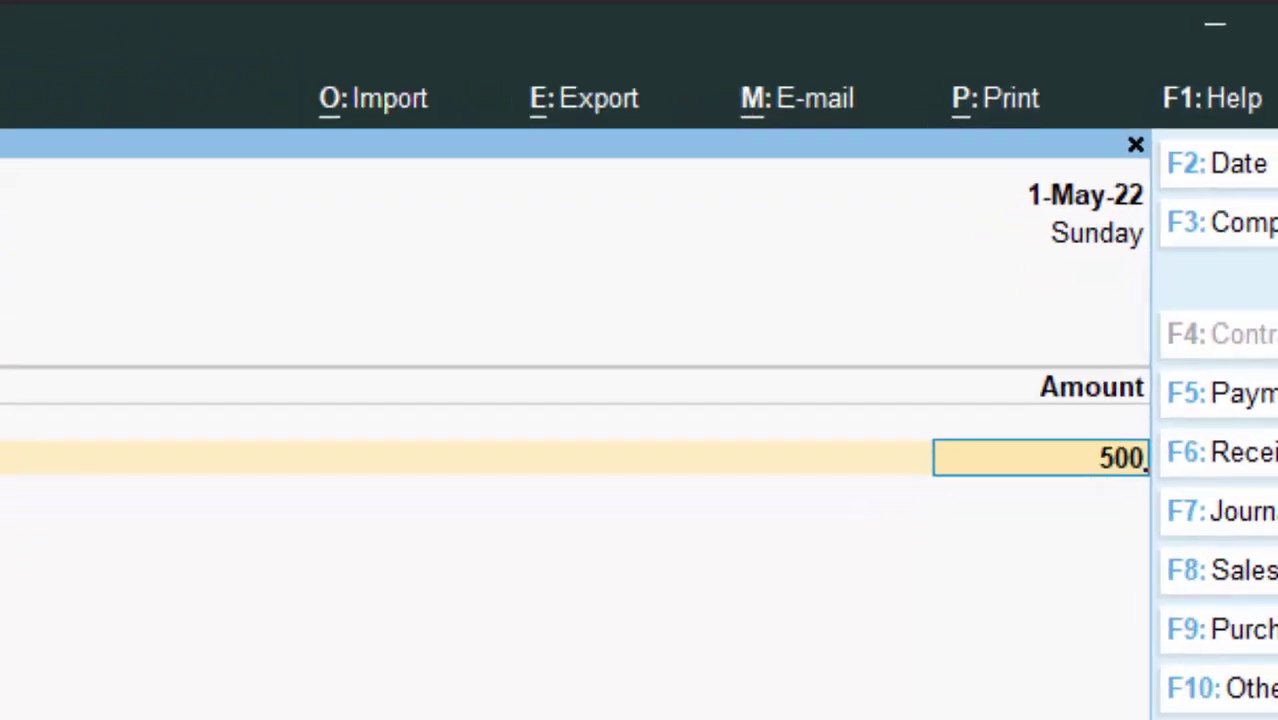
text(0)
key(Return)
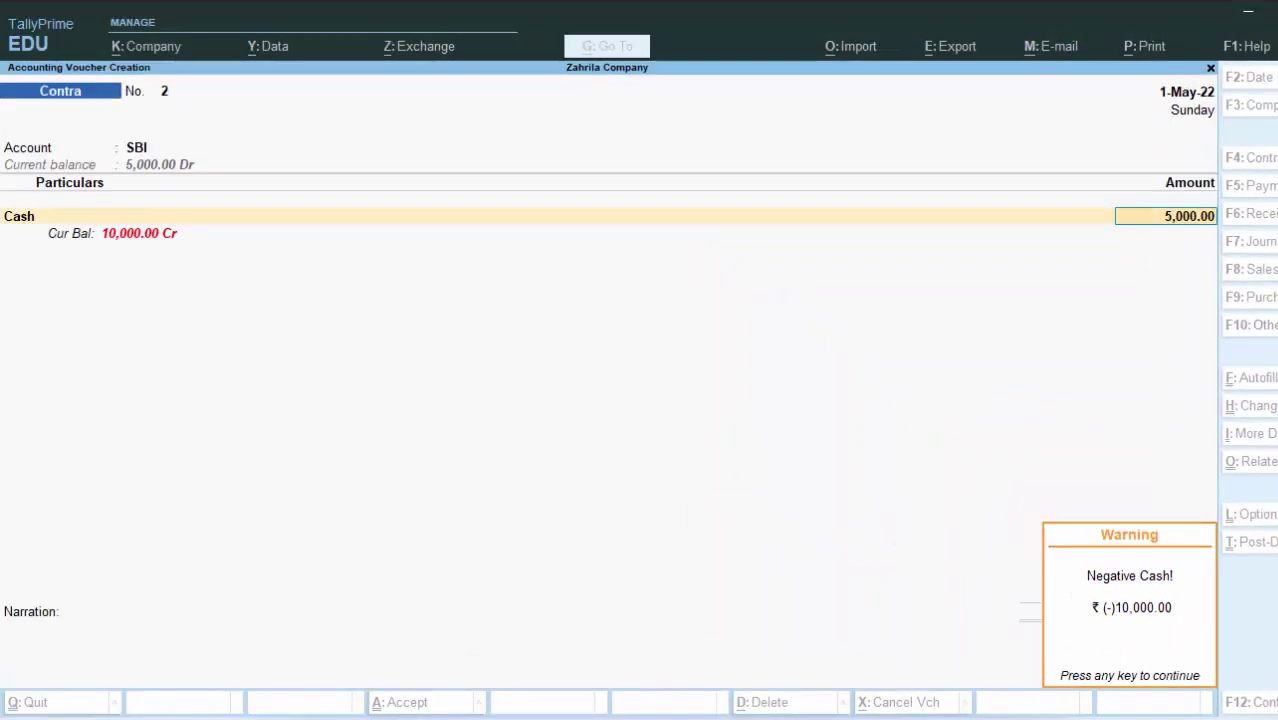
key(Return)
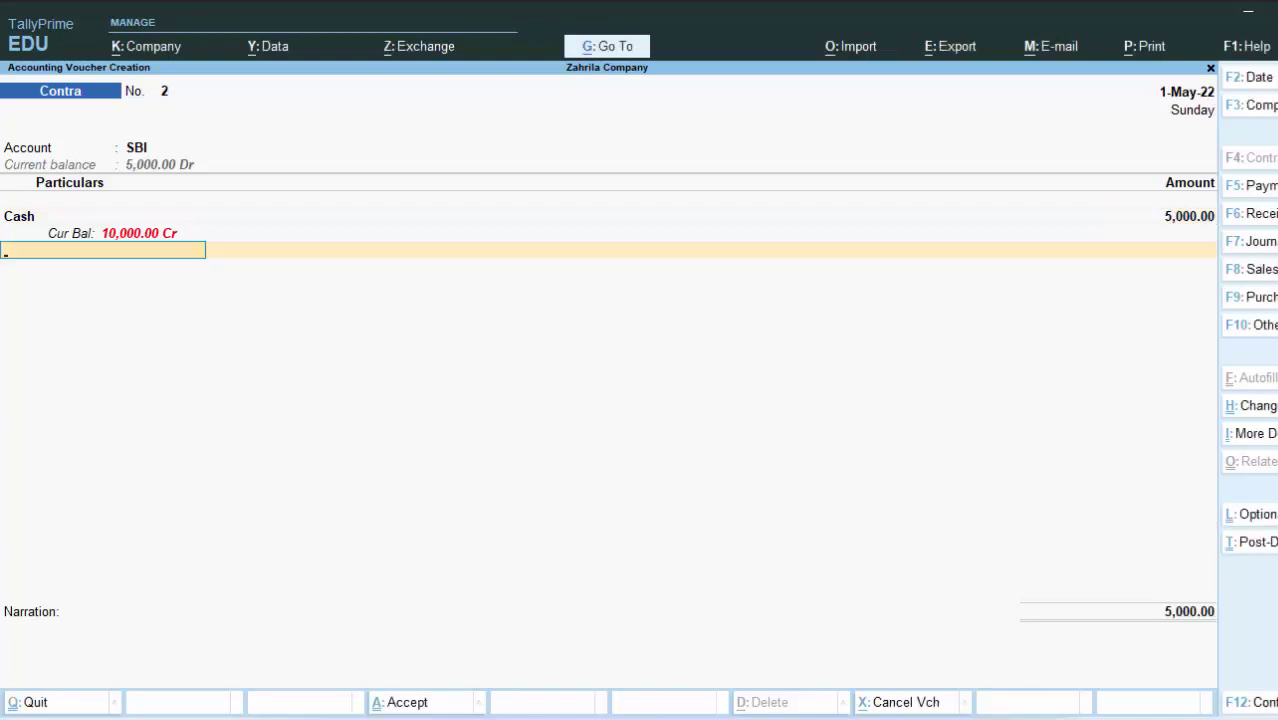
key(Escape)
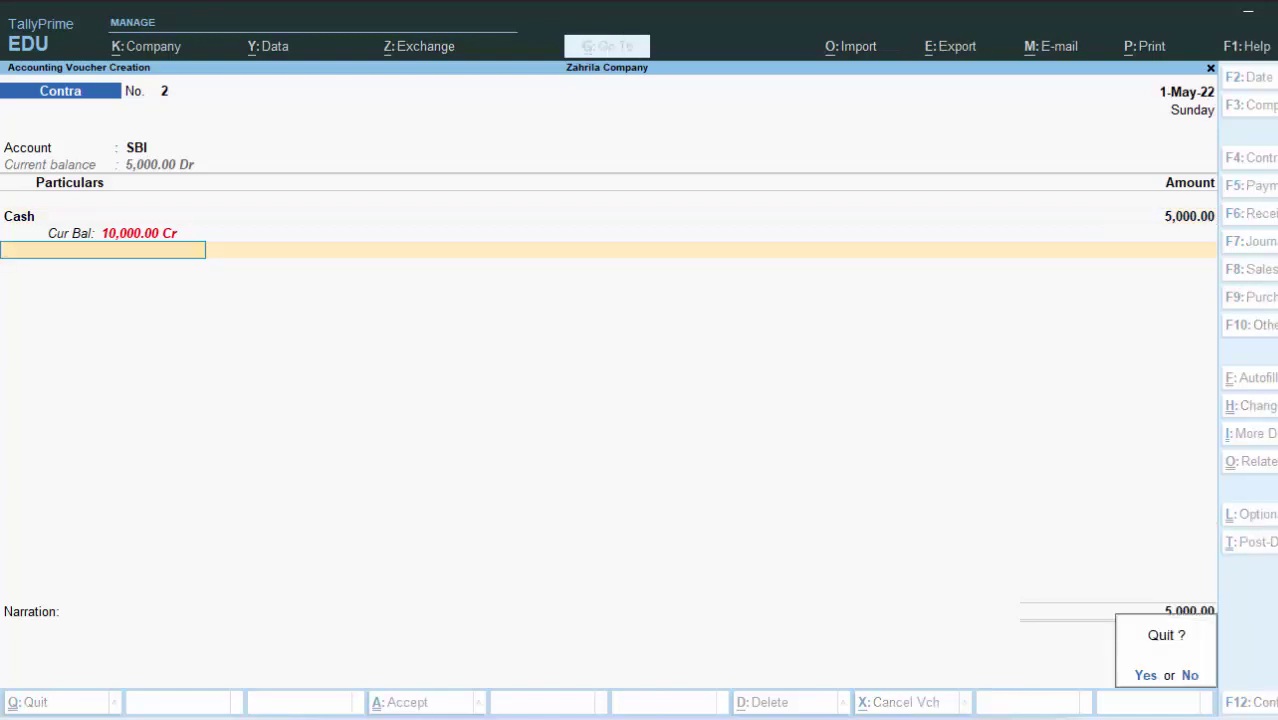
key(n)
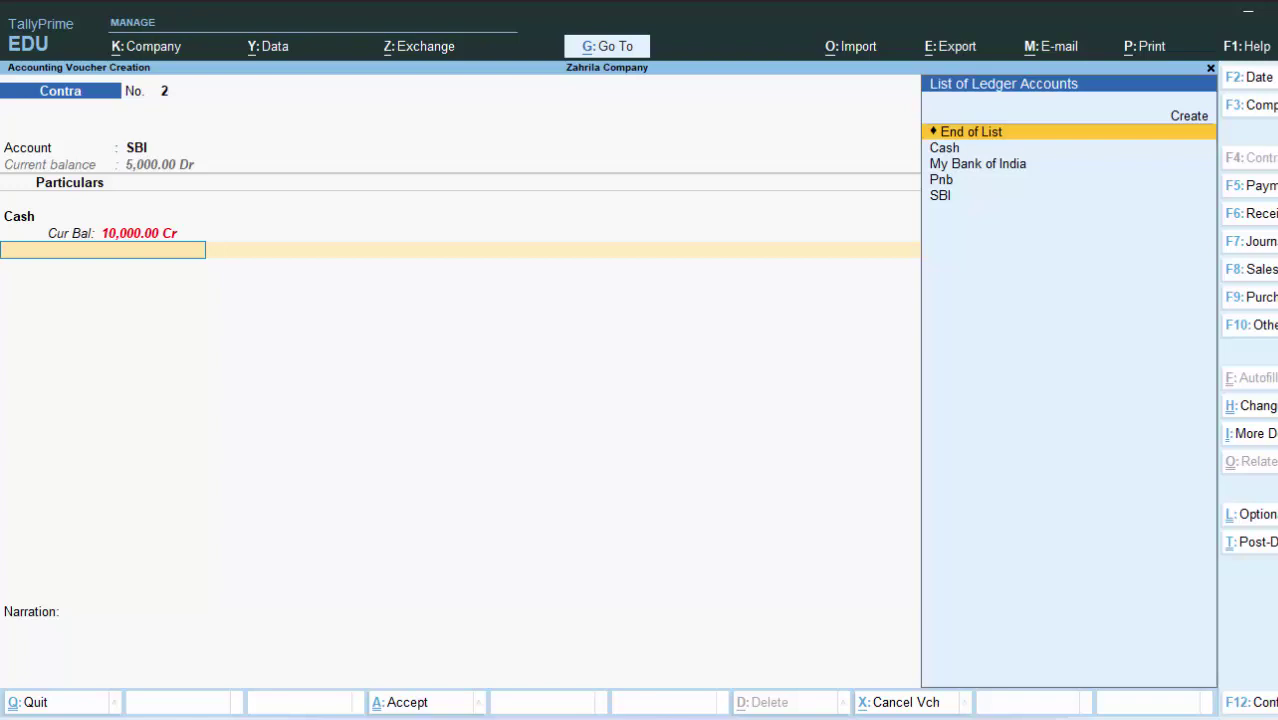
Step: Switch to Receipt voucher No. 1 and turn on Cr/Dr entry instead of To/By
click(1250, 215)
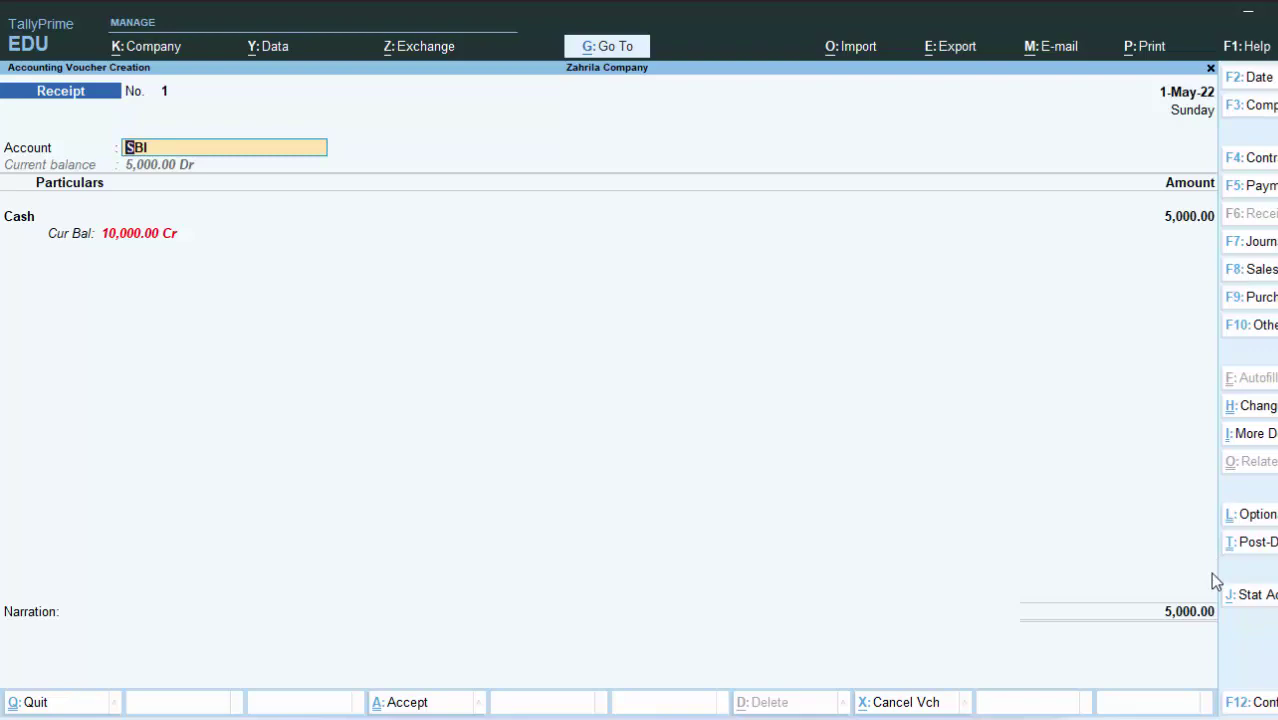
key(F12)
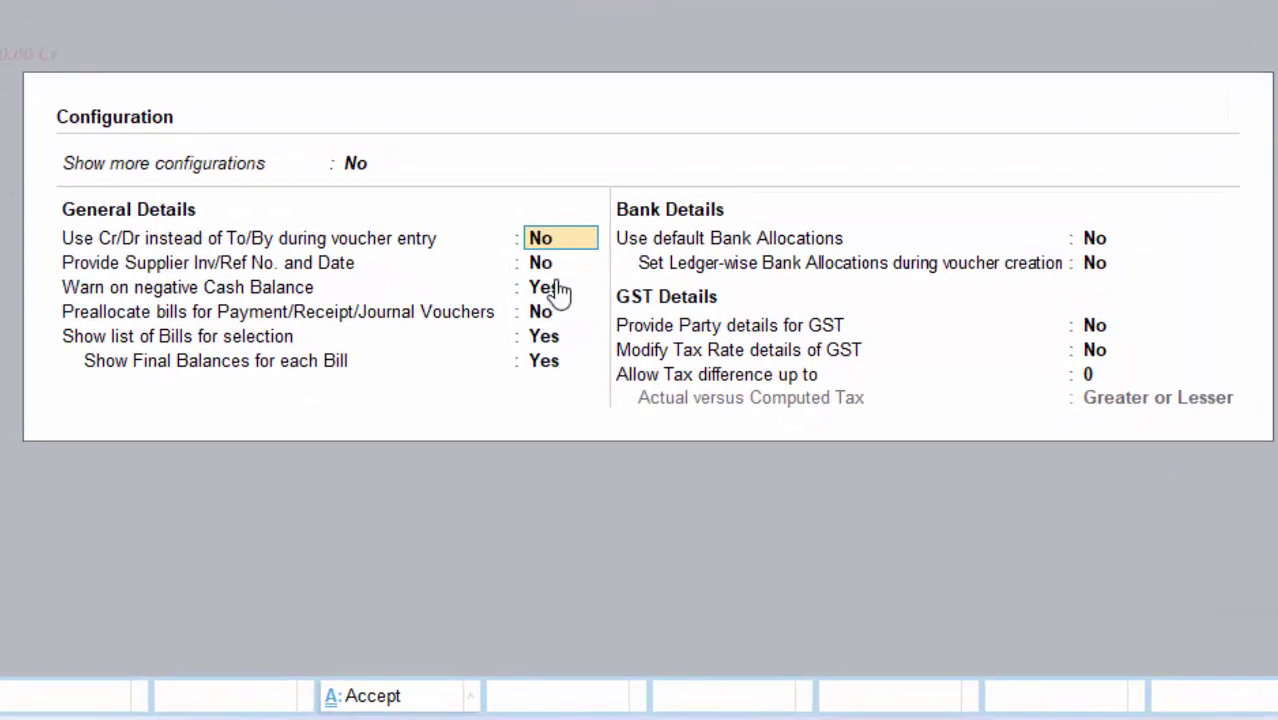
key(y)
key(ctrl+a)
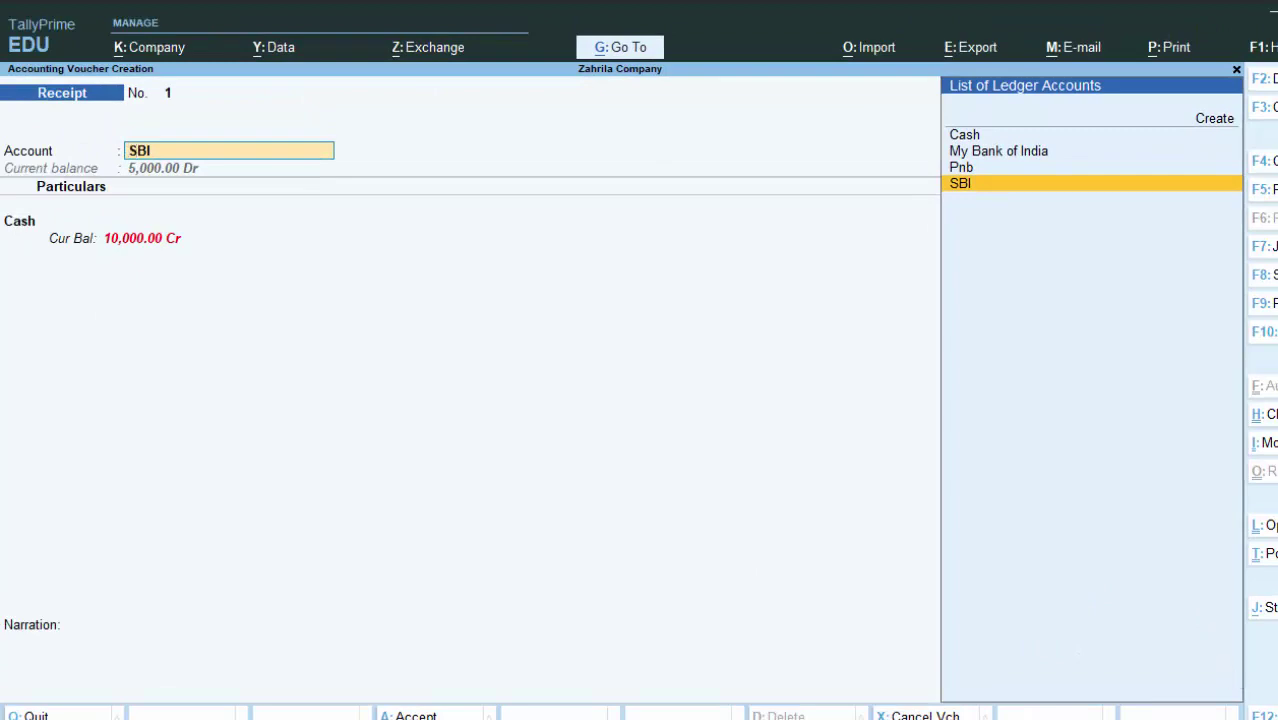
key(ctrl+h)
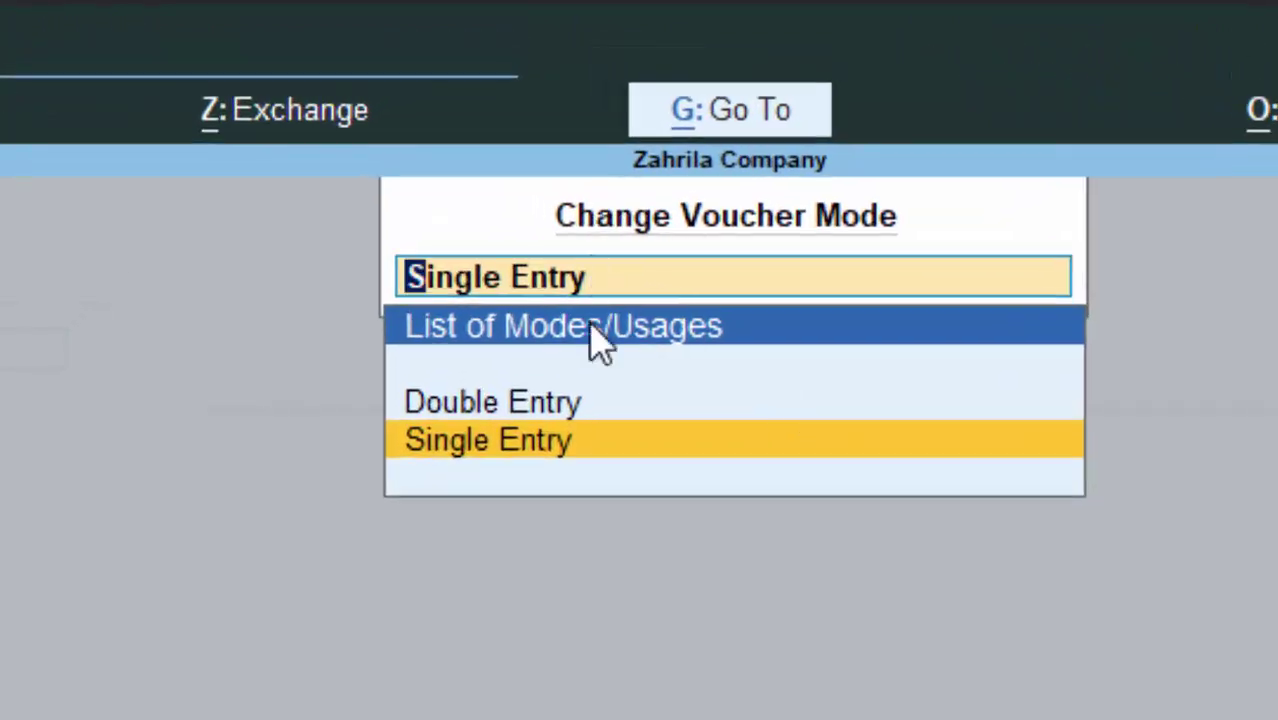
Step: Make the receipt Double Entry and create a 'Capital A/c' ledger under the Capital Account group
click(521, 404)
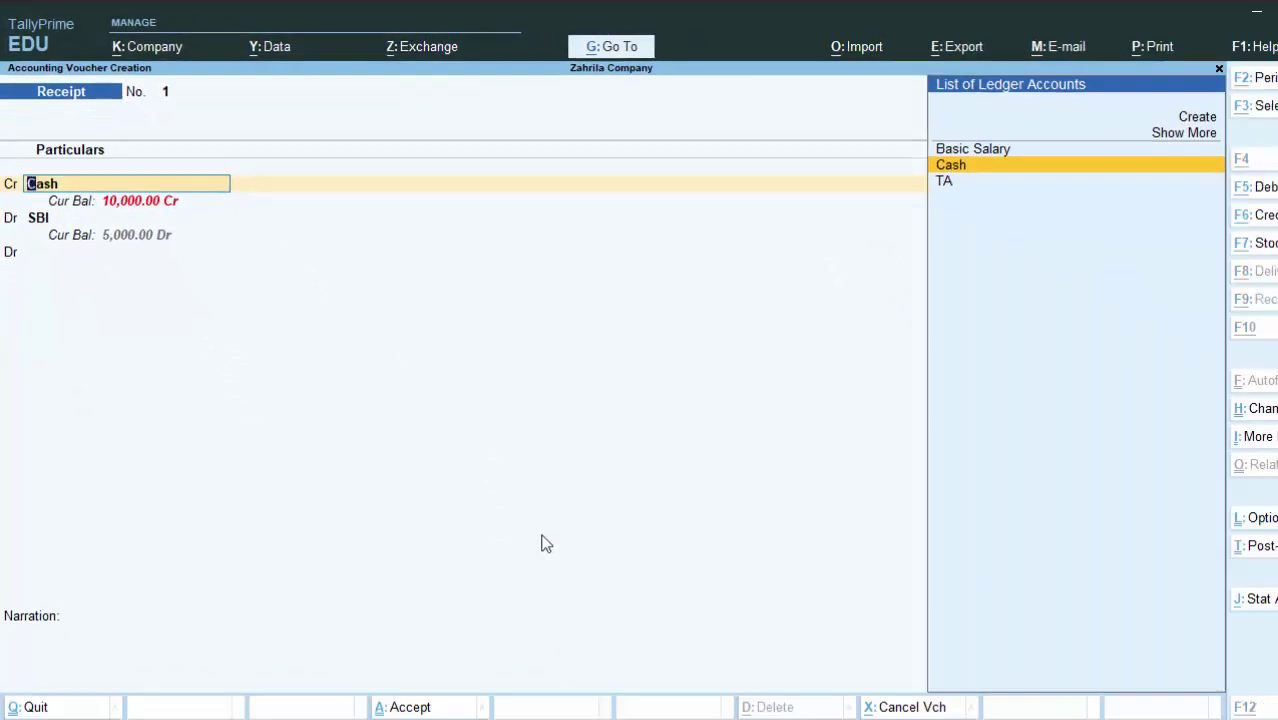
key(alt+c)
text(a)
text(pital)
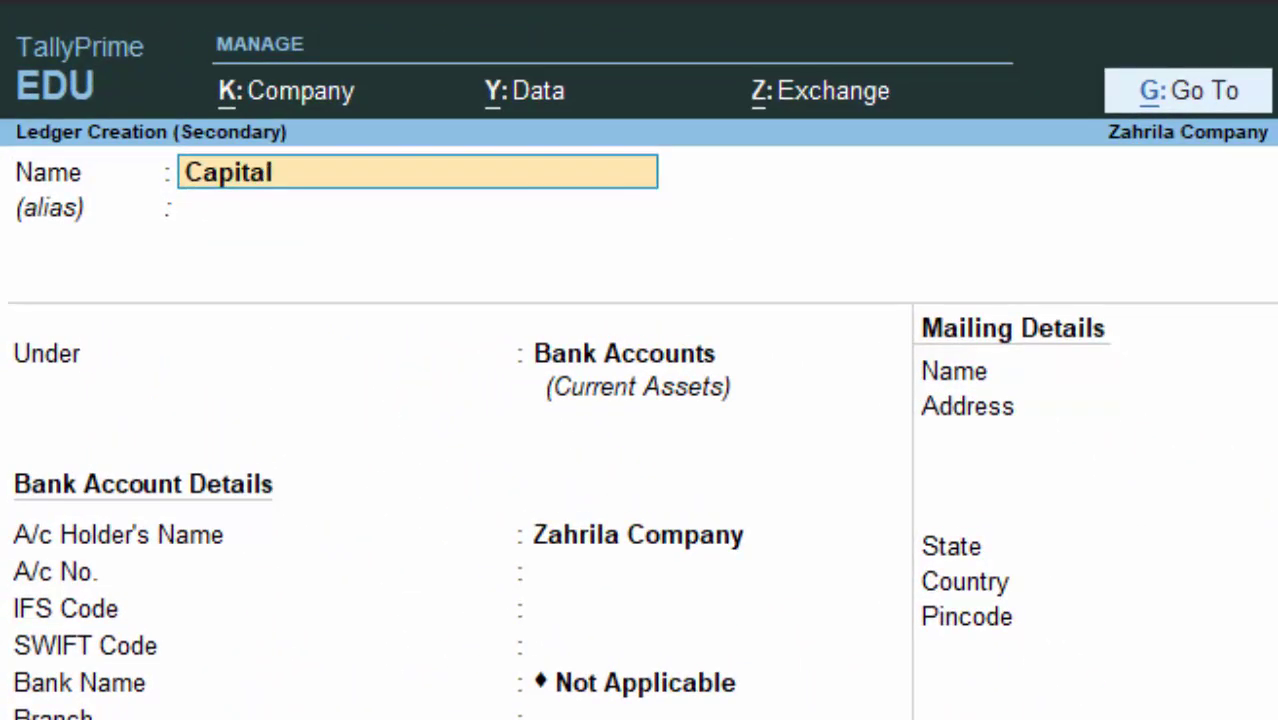
text( a/c)
key(Return)
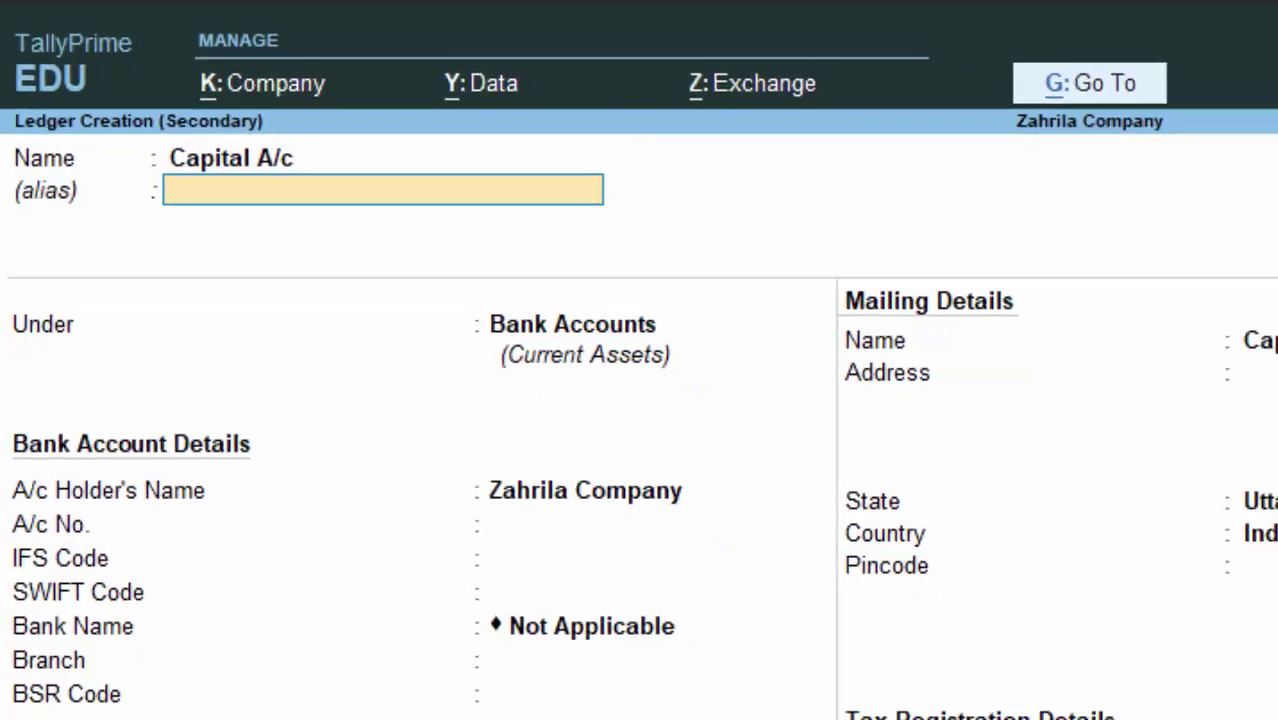
key(Return)
text(ca)
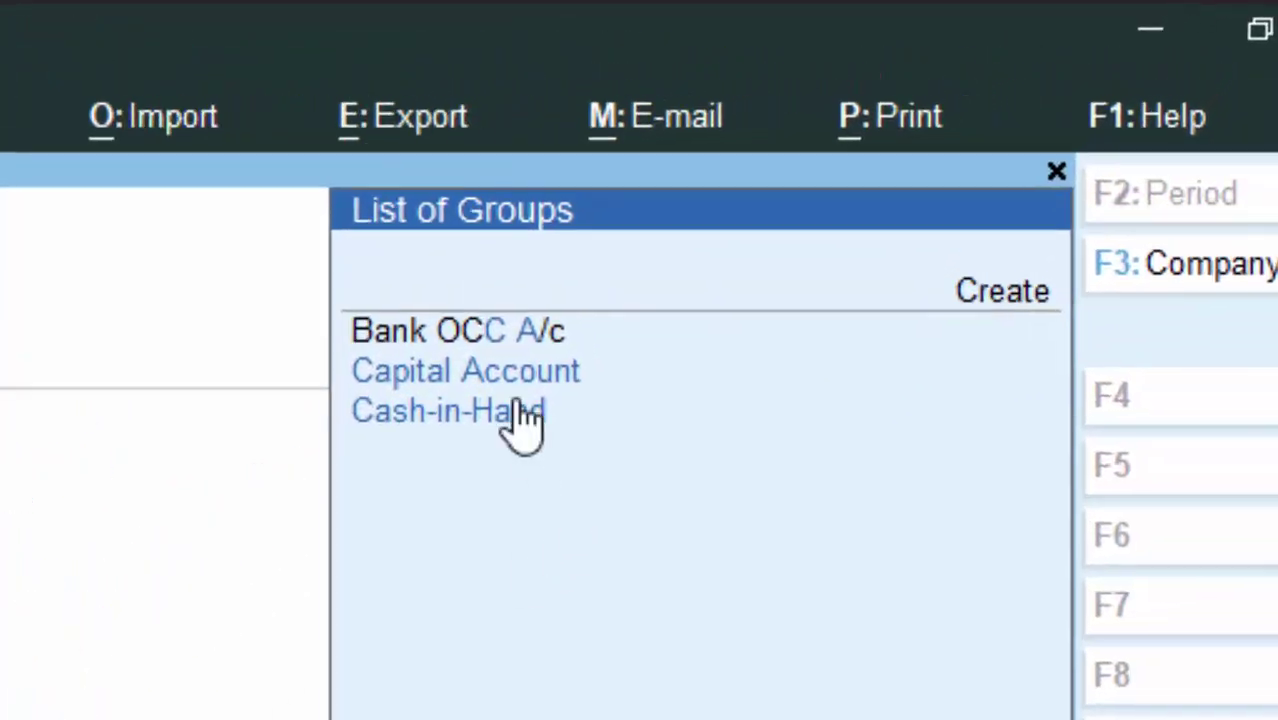
click(530, 372)
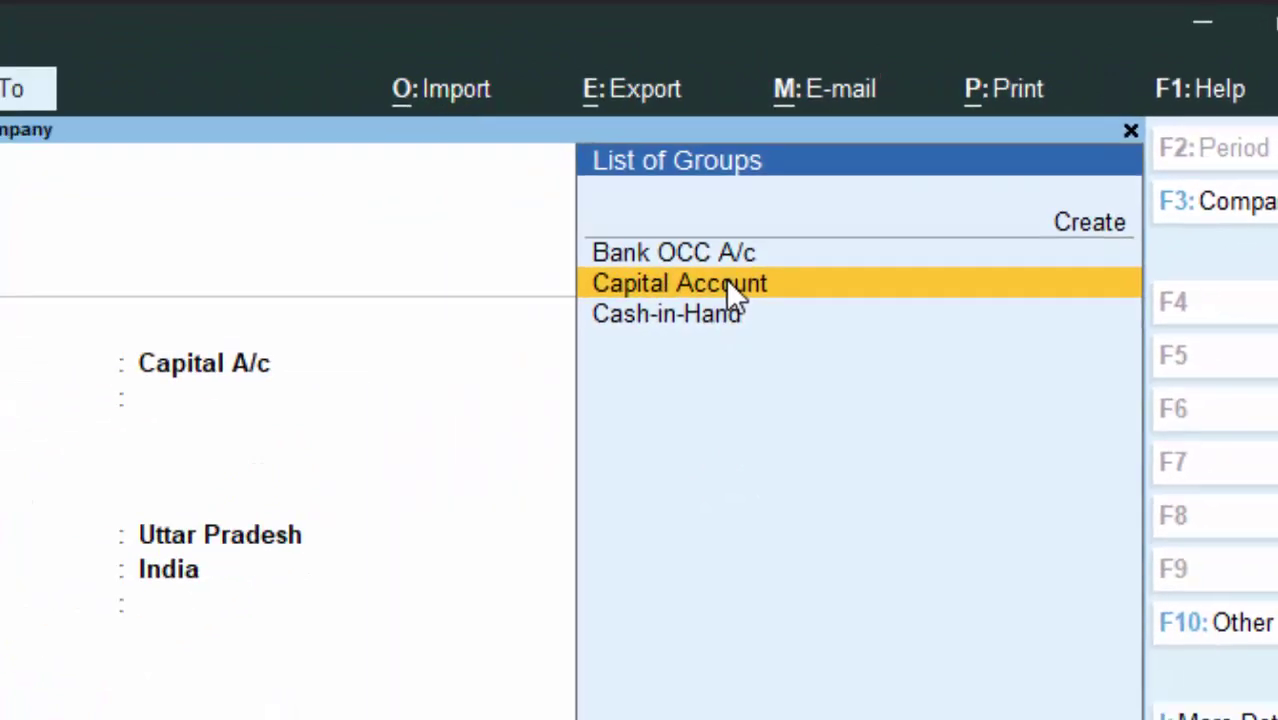
key(Return)
key(Return)
key(Return)
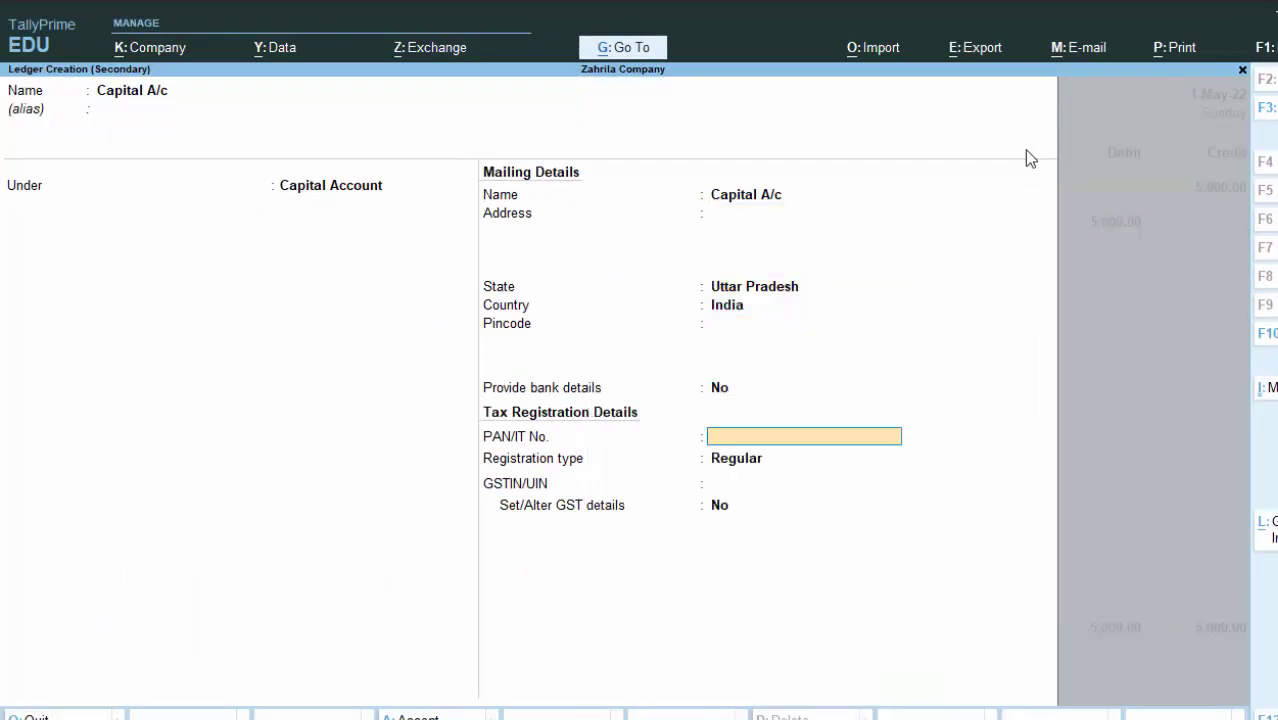
key(Return)
key(Return)
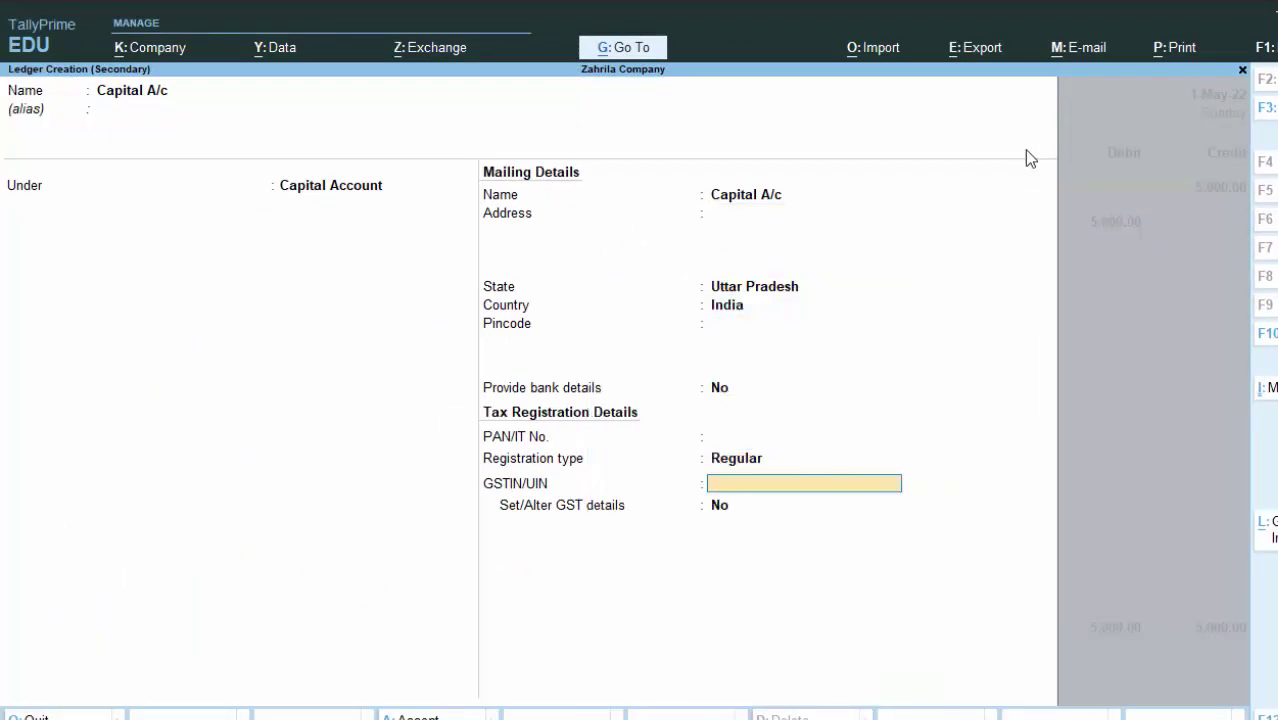
key(Return)
key(Return)
key(Return)
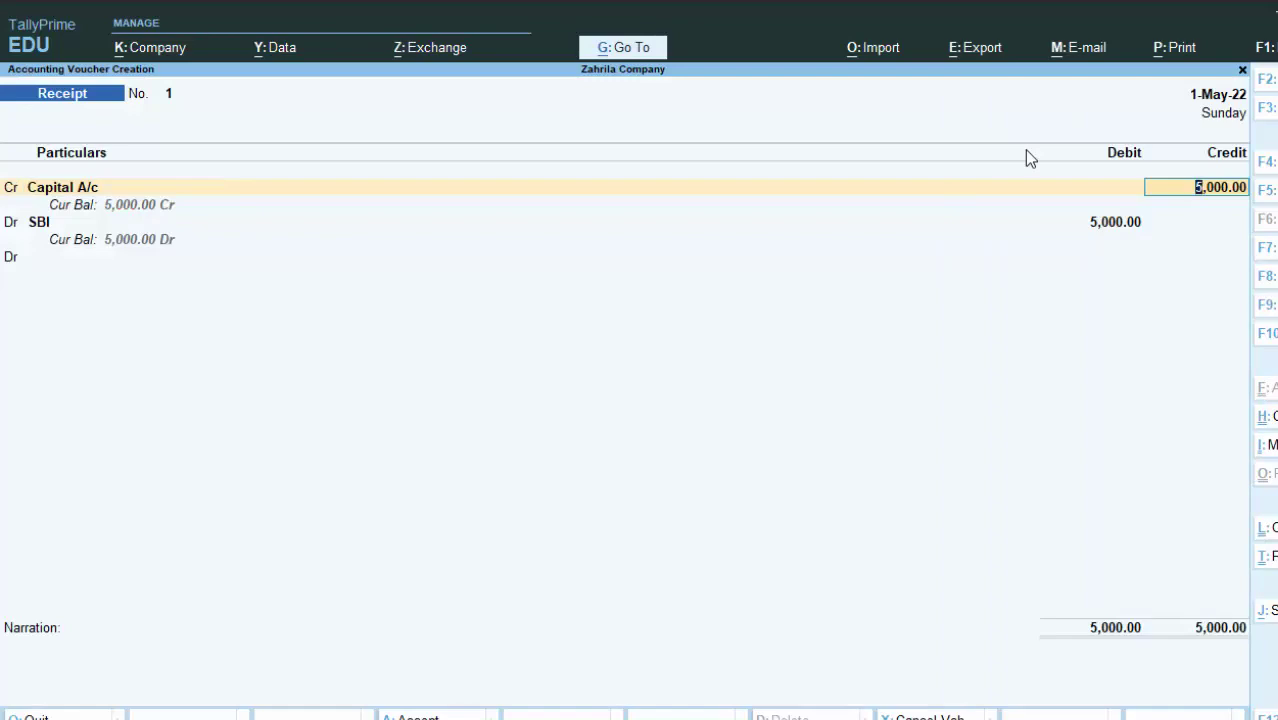
Step: Credit Capital A/c 5,00,000.00, debit Cash 5,000.00 and 4,95,000.00, and save Receipt No. 1
text(5,00,0)
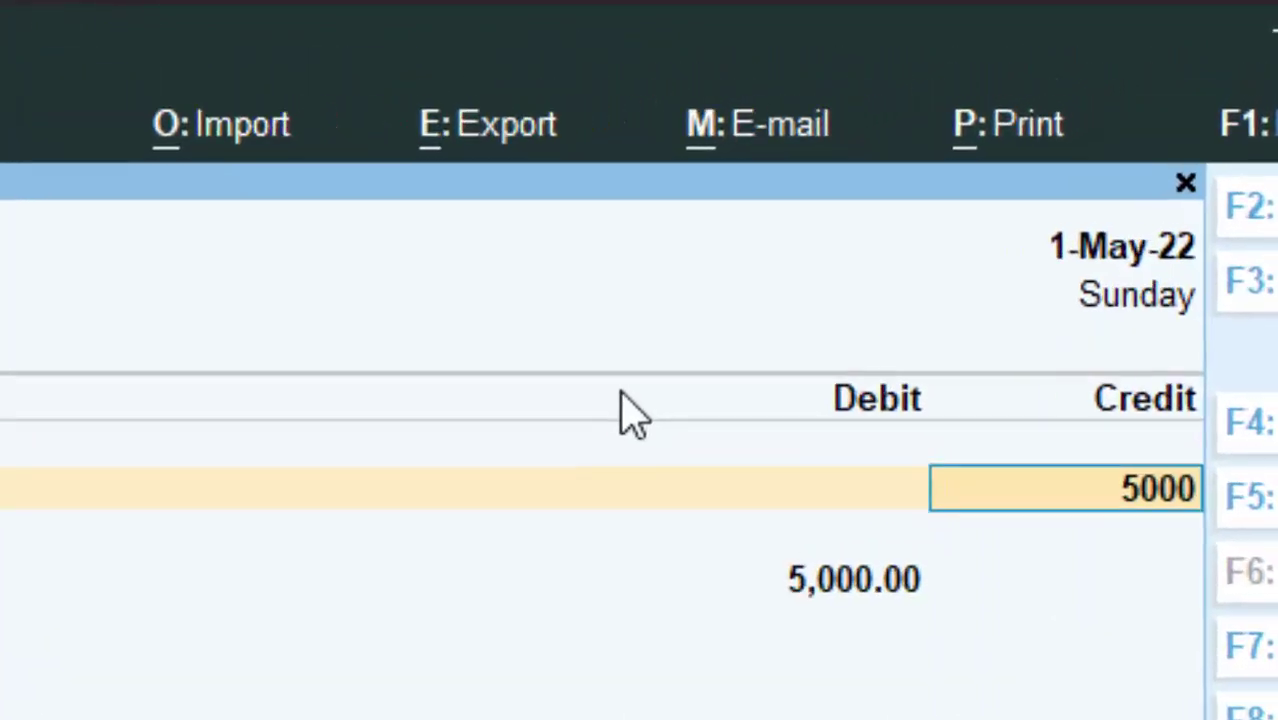
text(00)
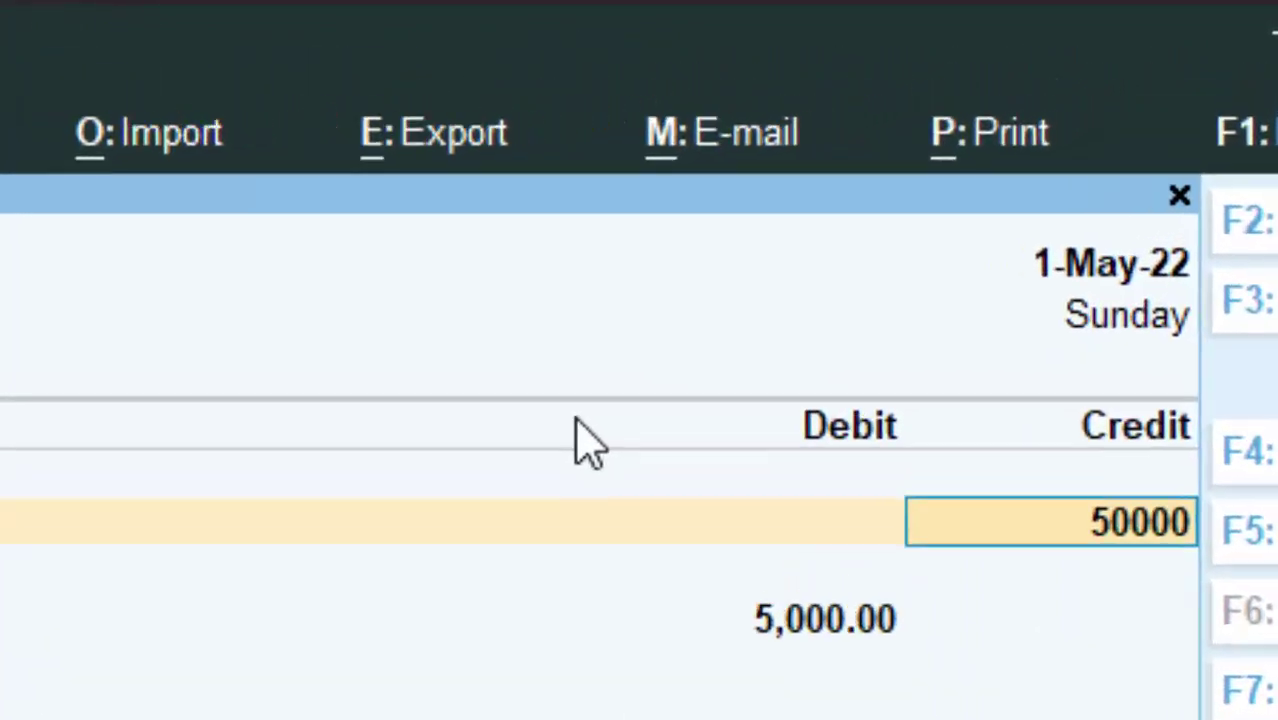
key(Return)
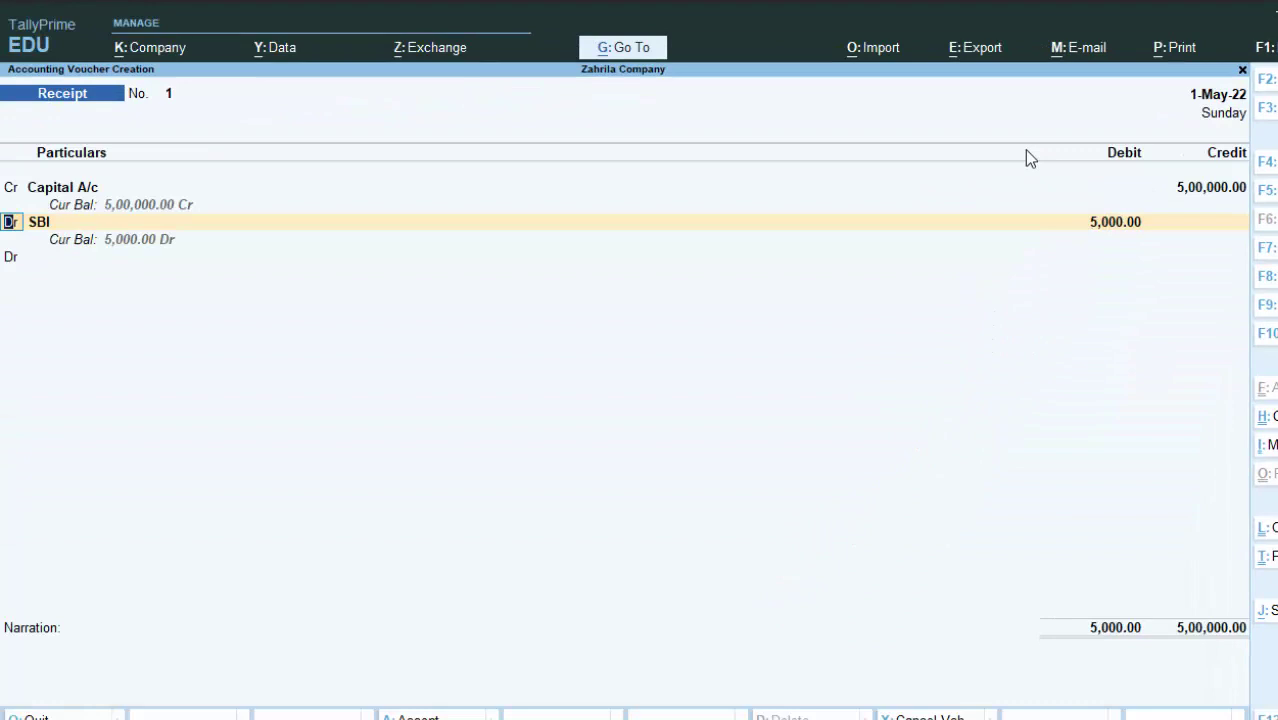
key(Return)
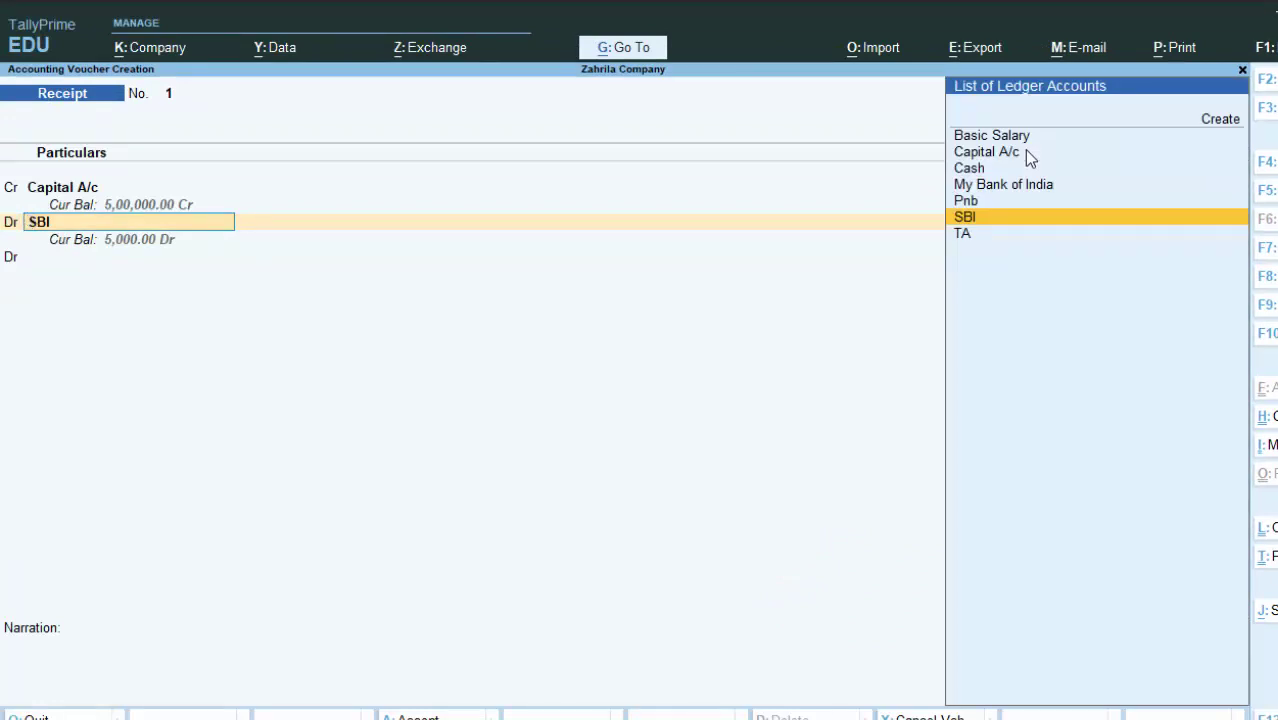
key(Up)
key(Up)
key(Up)
key(Return)
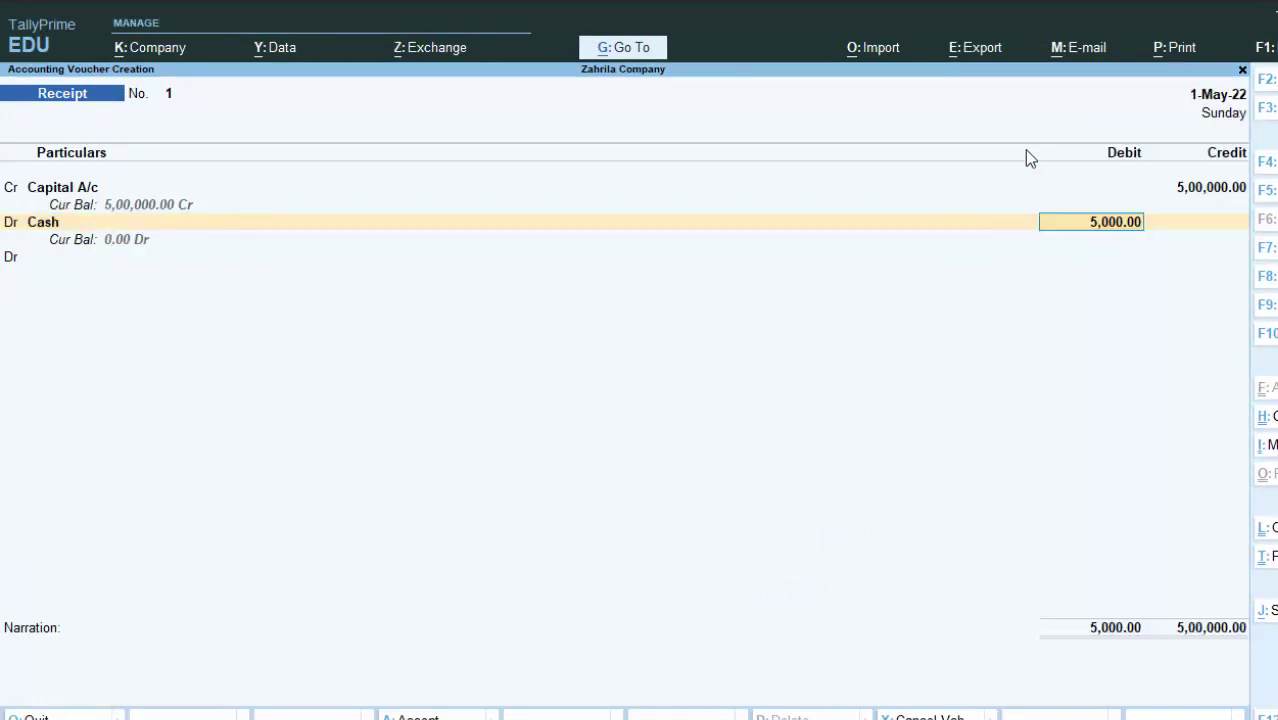
key(Return)
key(Down)
key(Return)
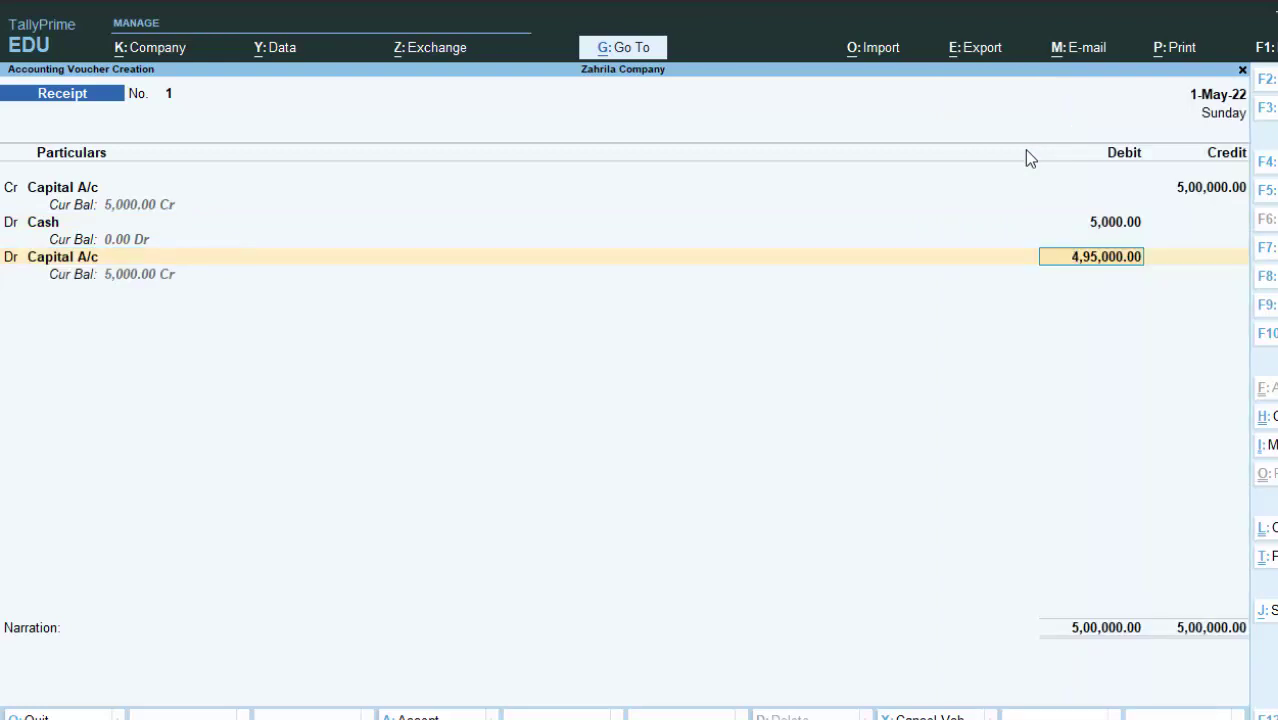
key(BackSpace)
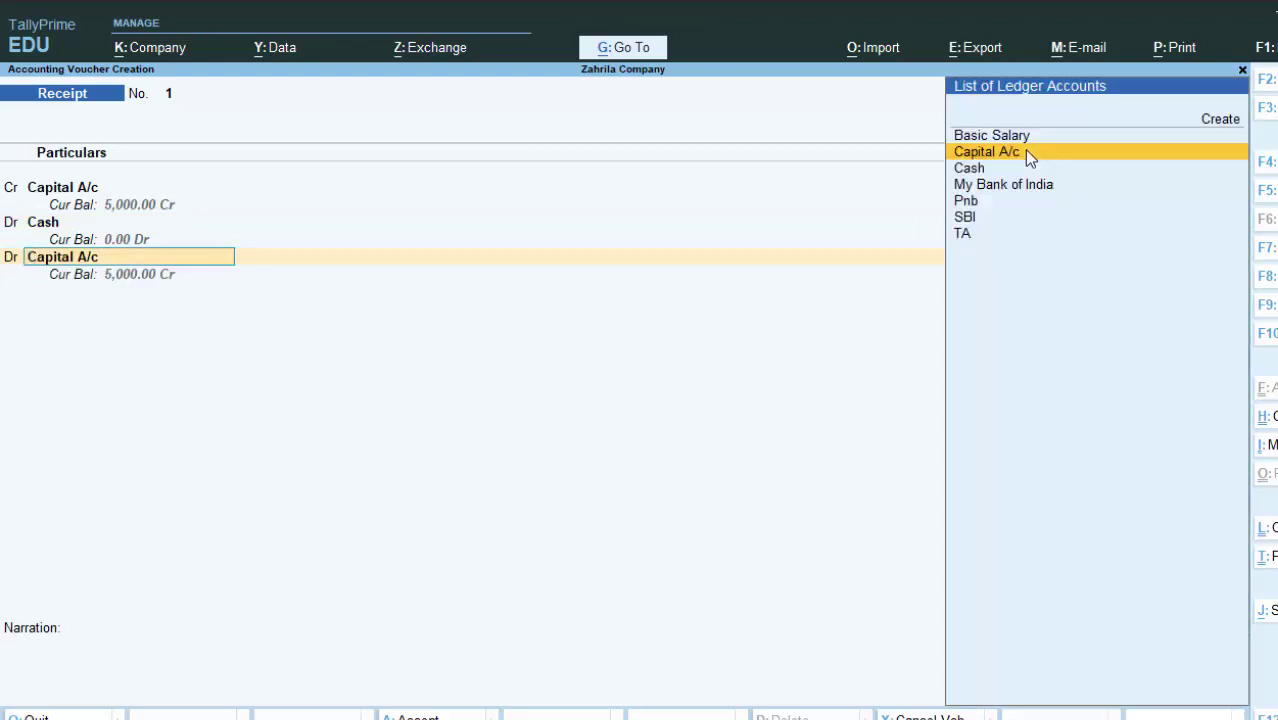
key(Down)
key(Down)
key(Up)
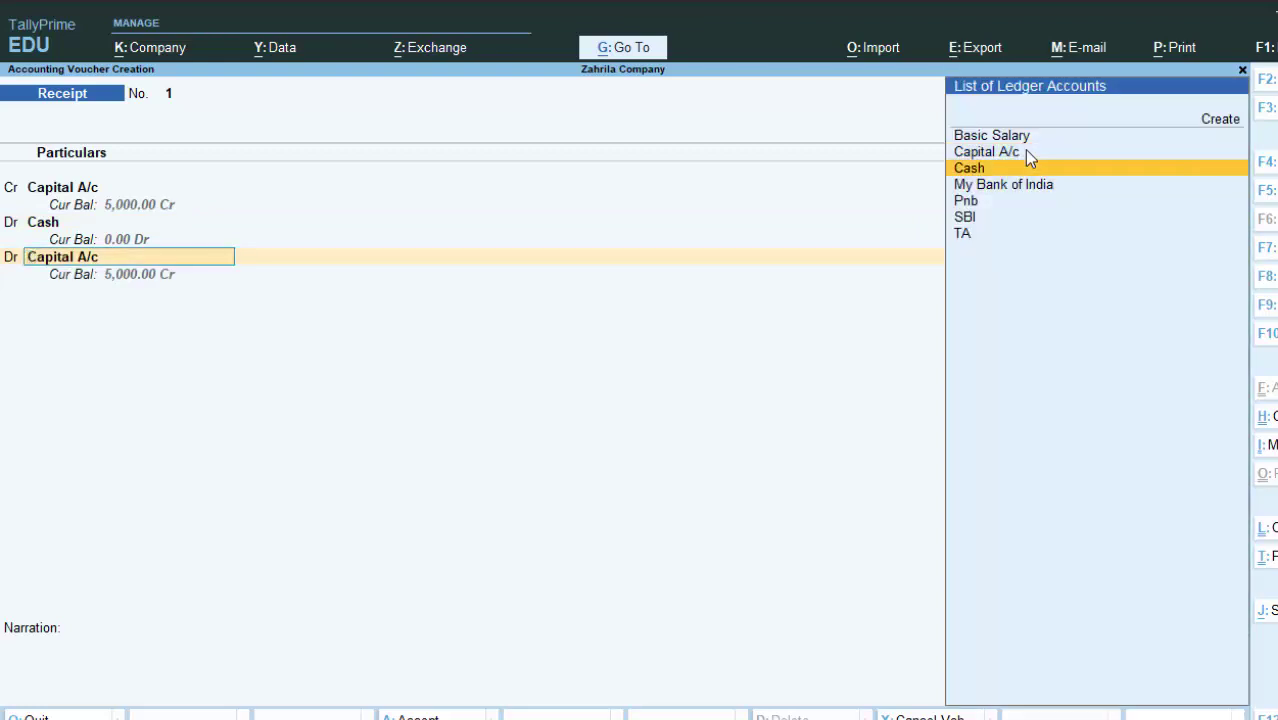
key(Return)
key(Return)
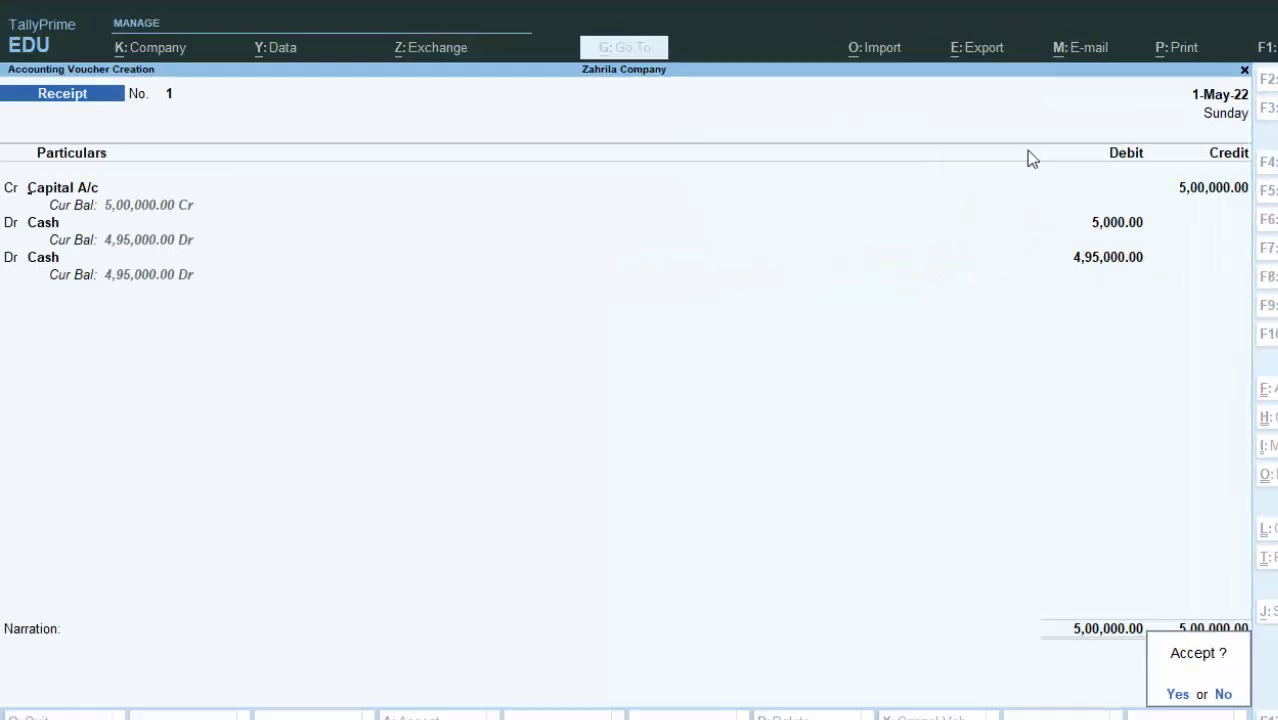
key(y)
key(Escape)
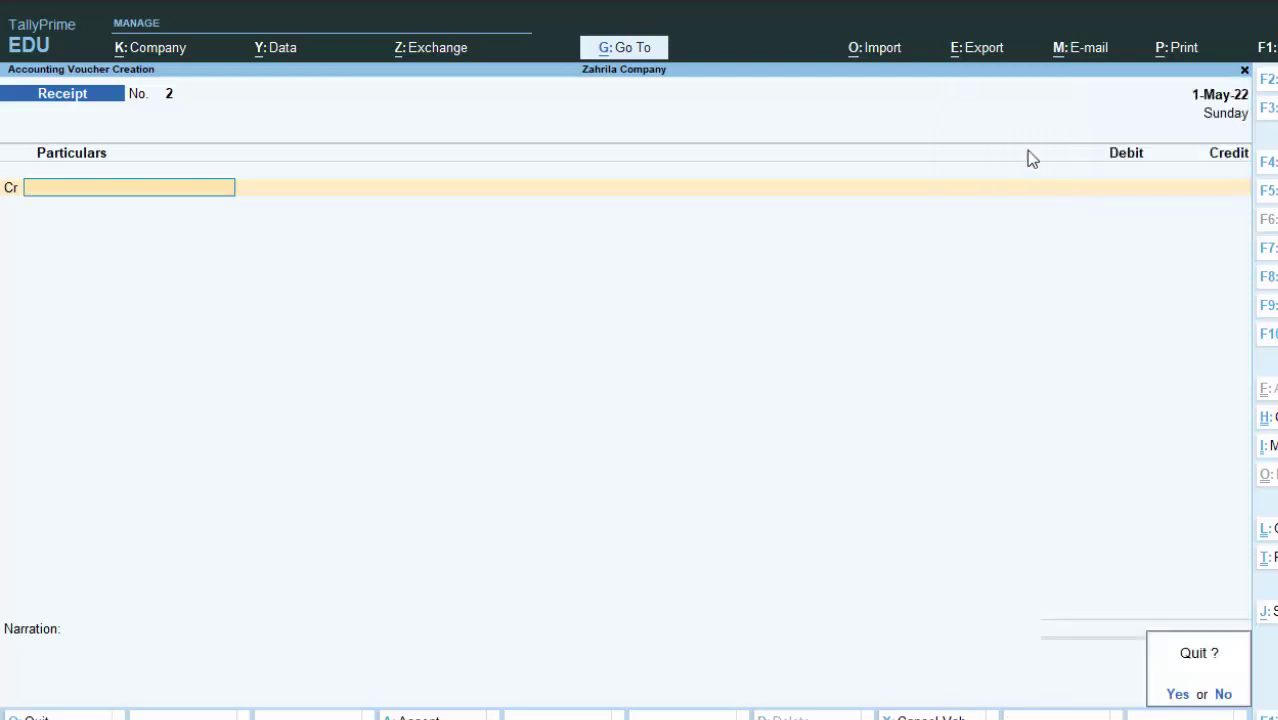
Step: Discard the blank receipt and start a new Purchase voucher, No. 1, from Gateway of Tally
key(y)
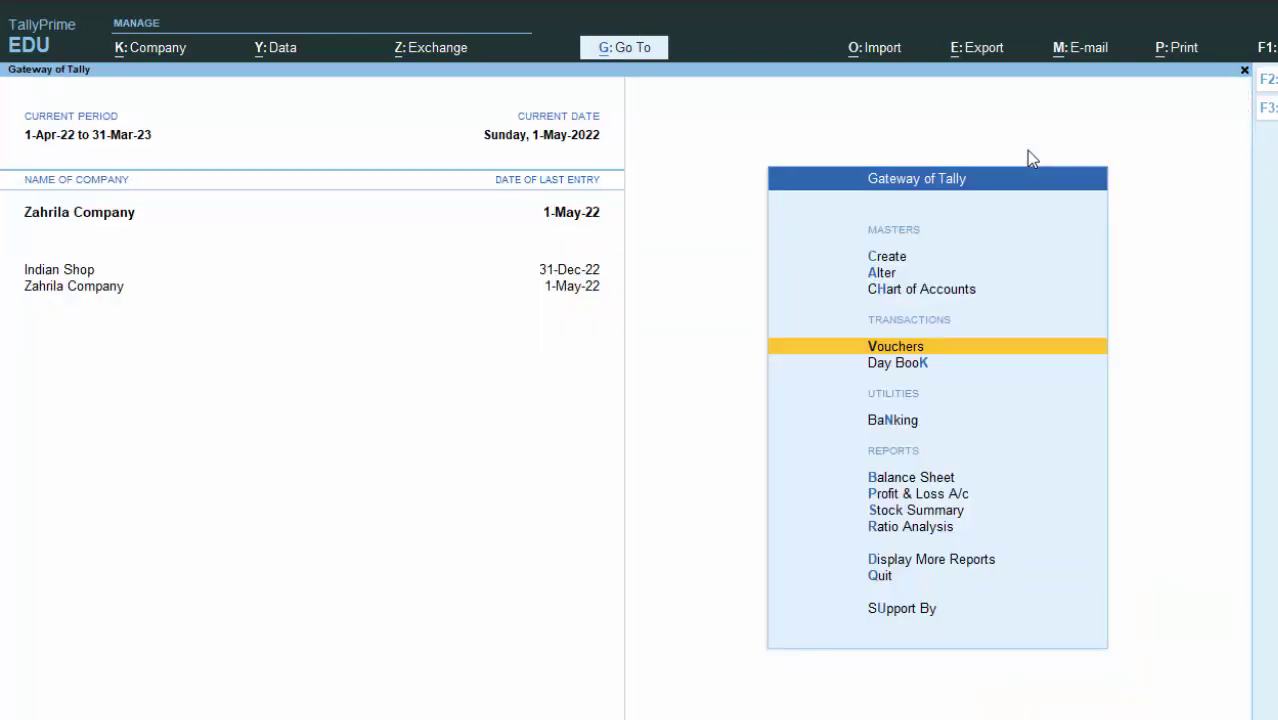
key(Return)
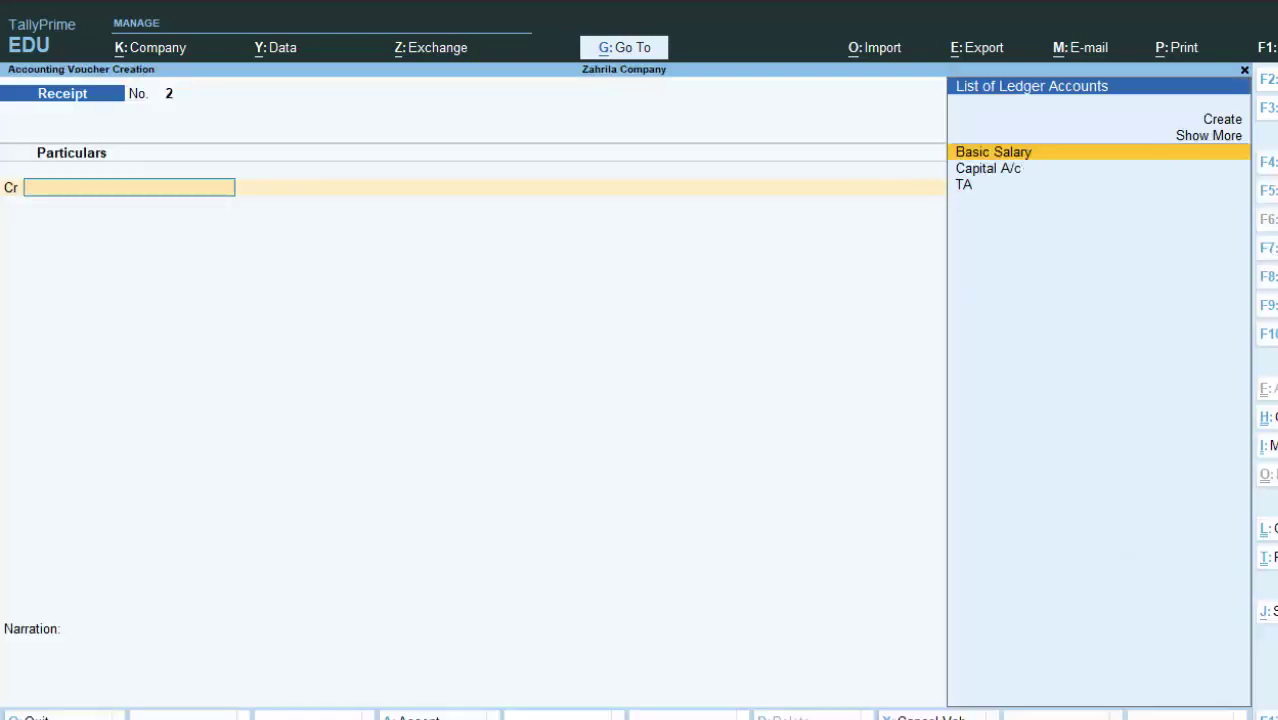
key(F9)
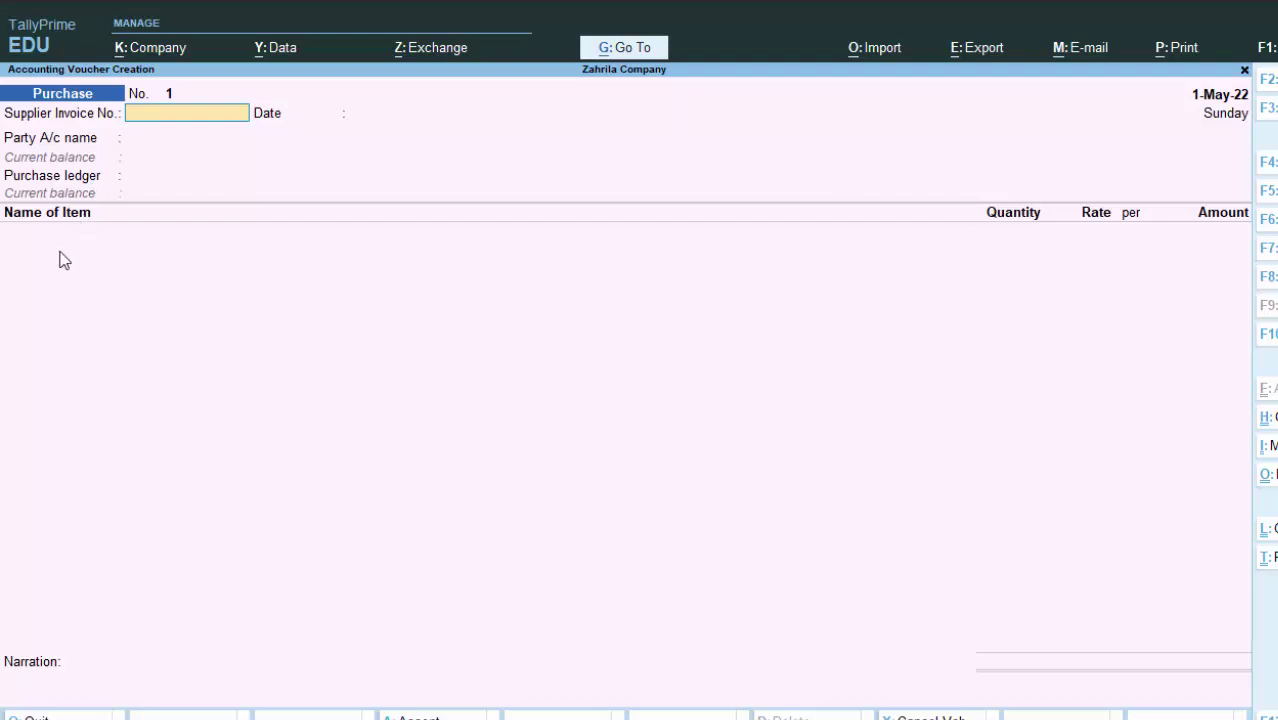
Step: Enter supplier invoice number 85575 and begin creating a new party ledger
text(85575)
key(Return)
key(Return)
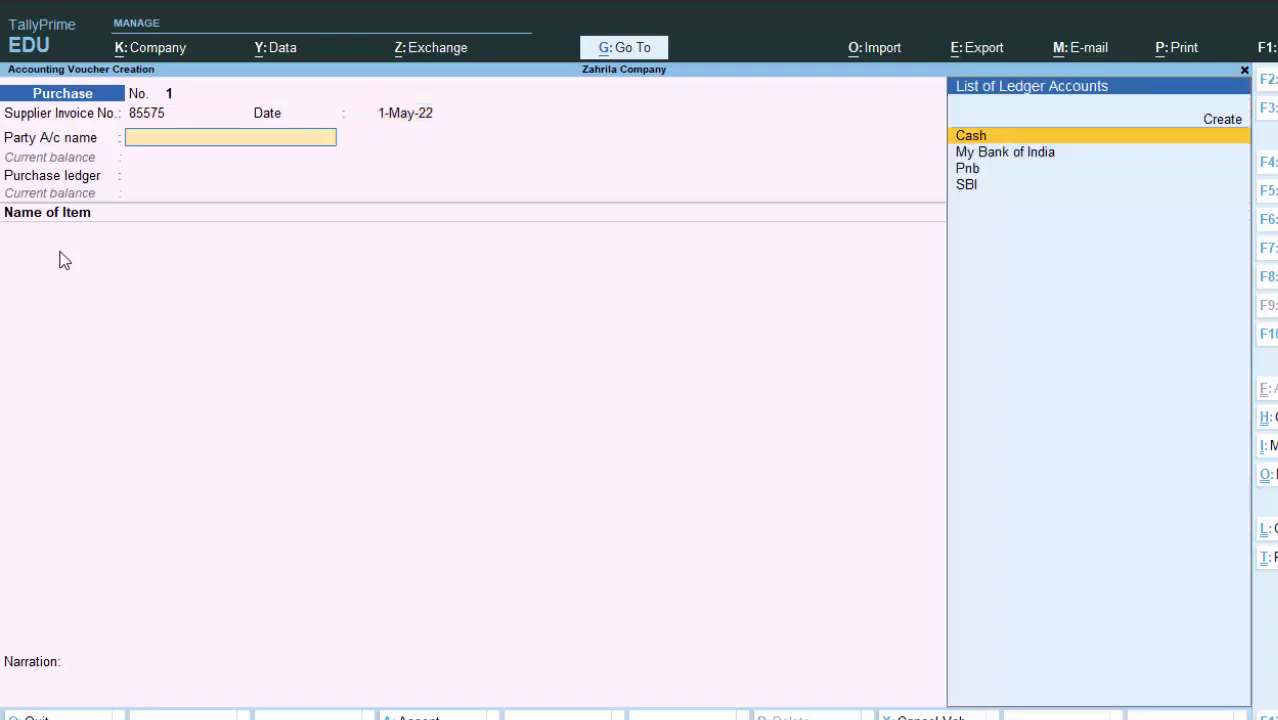
key(alt+c)
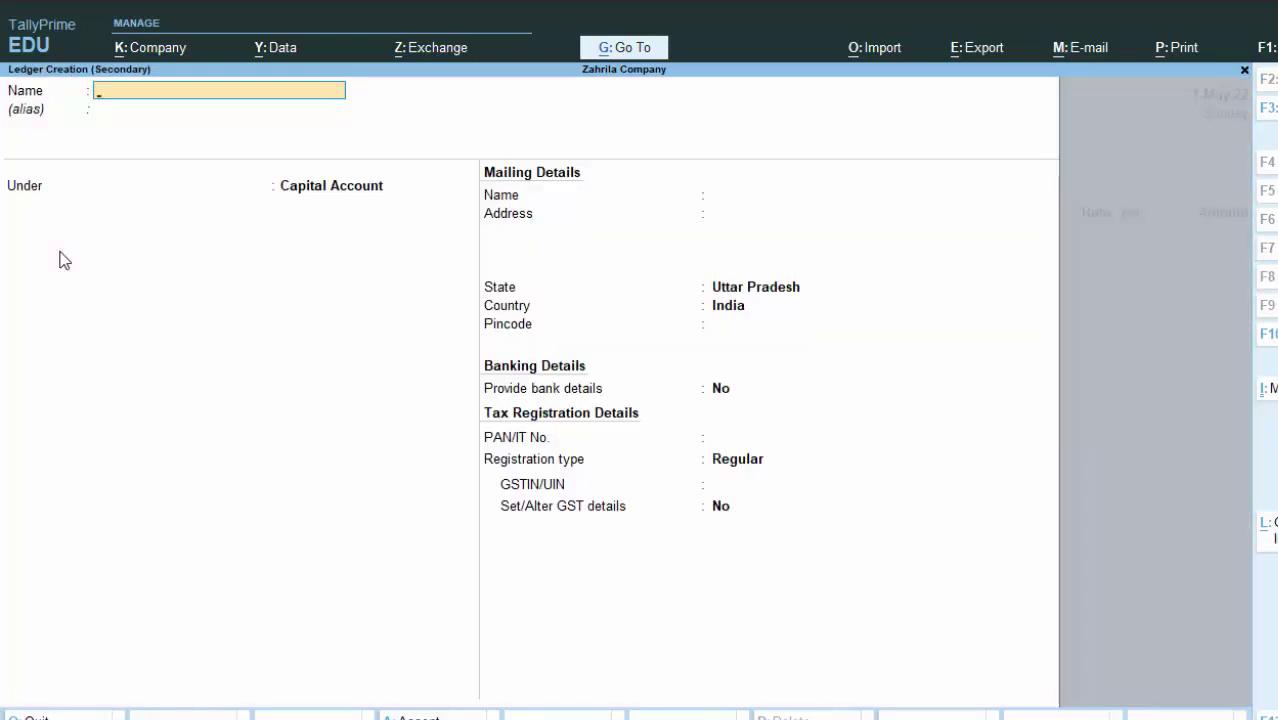
Step: Name and save the new supplier ledger under Sundry Creditors, then finish receipt details back to the voucher
text(Durge)
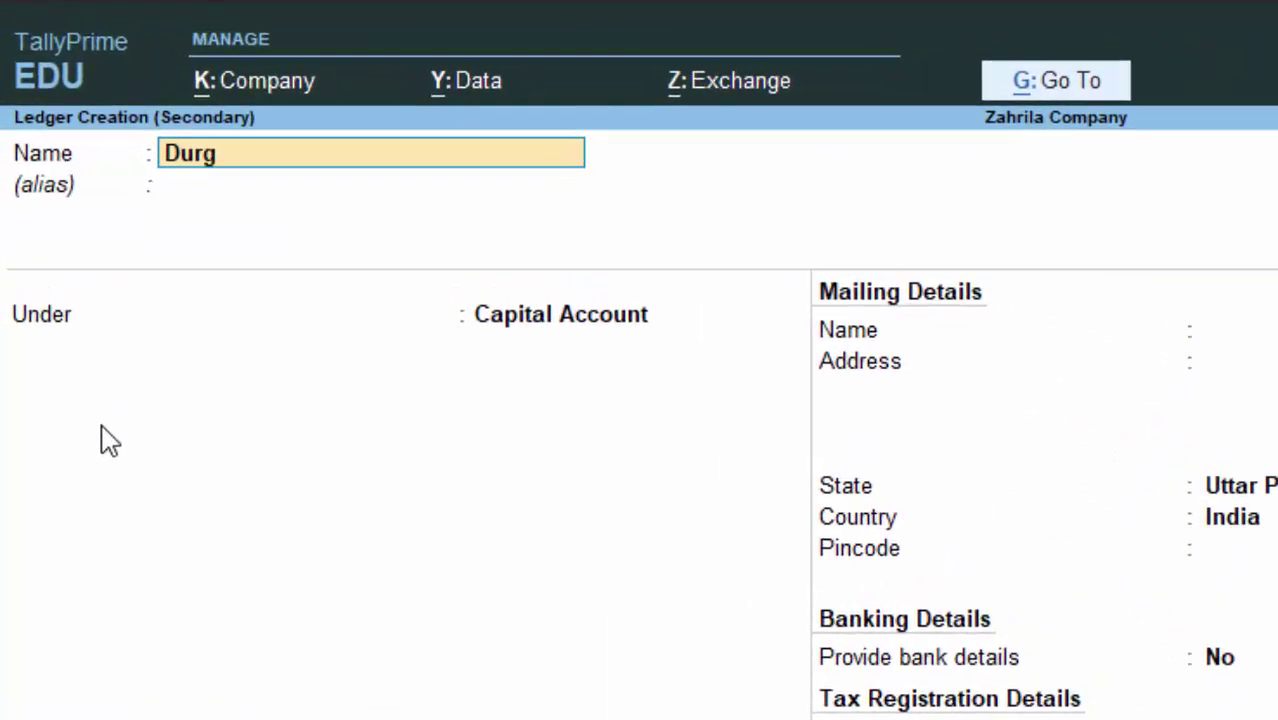
text(sh)
key(Return)
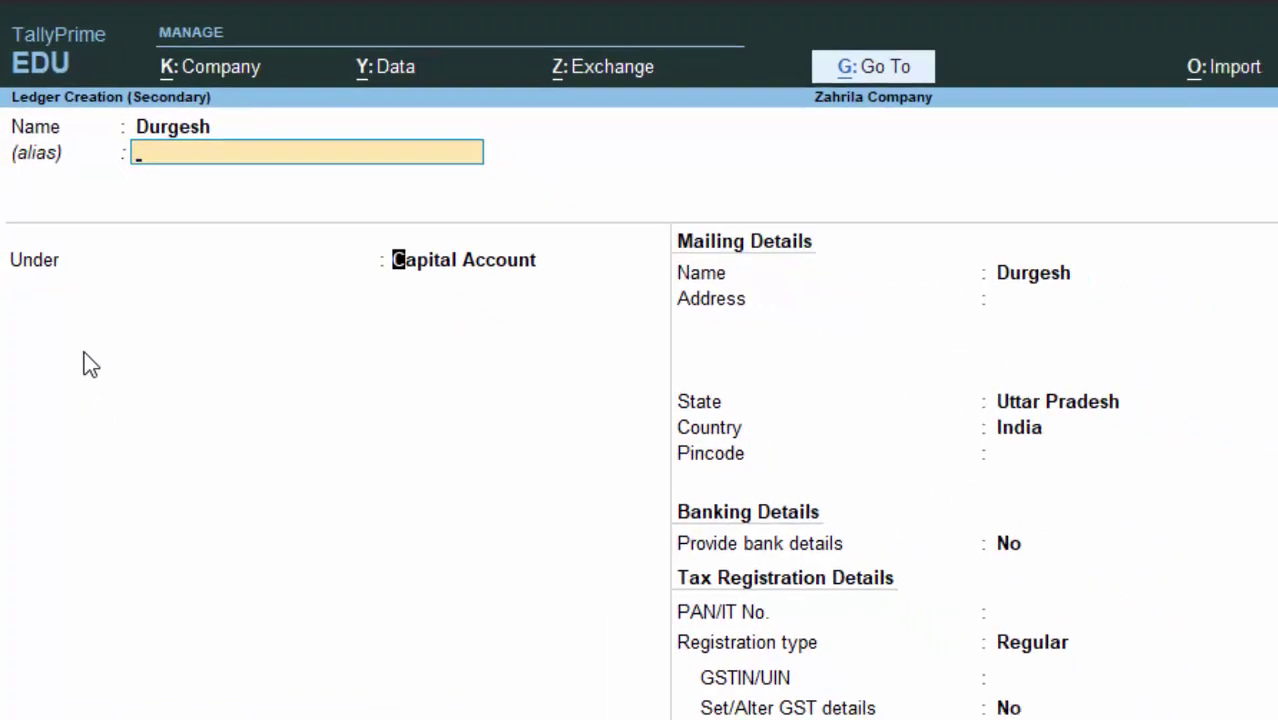
key(Return)
text(S)
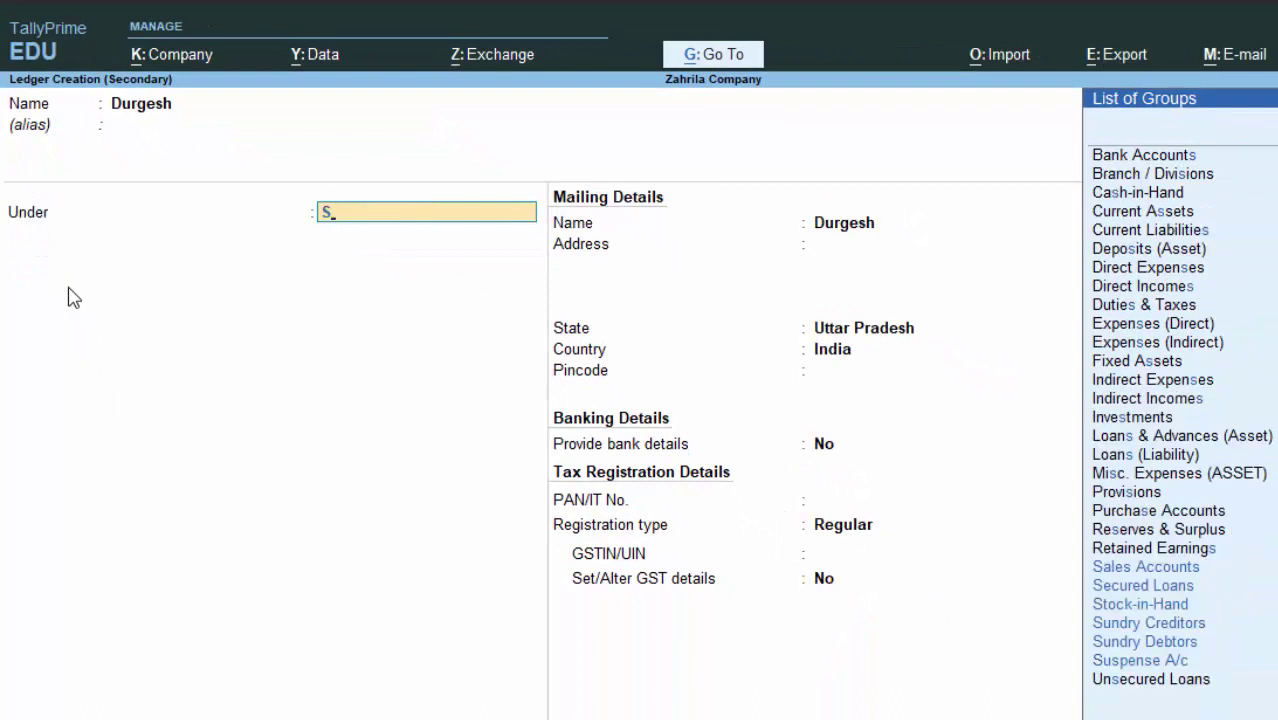
key(Down)
key(Down)
key(Down)
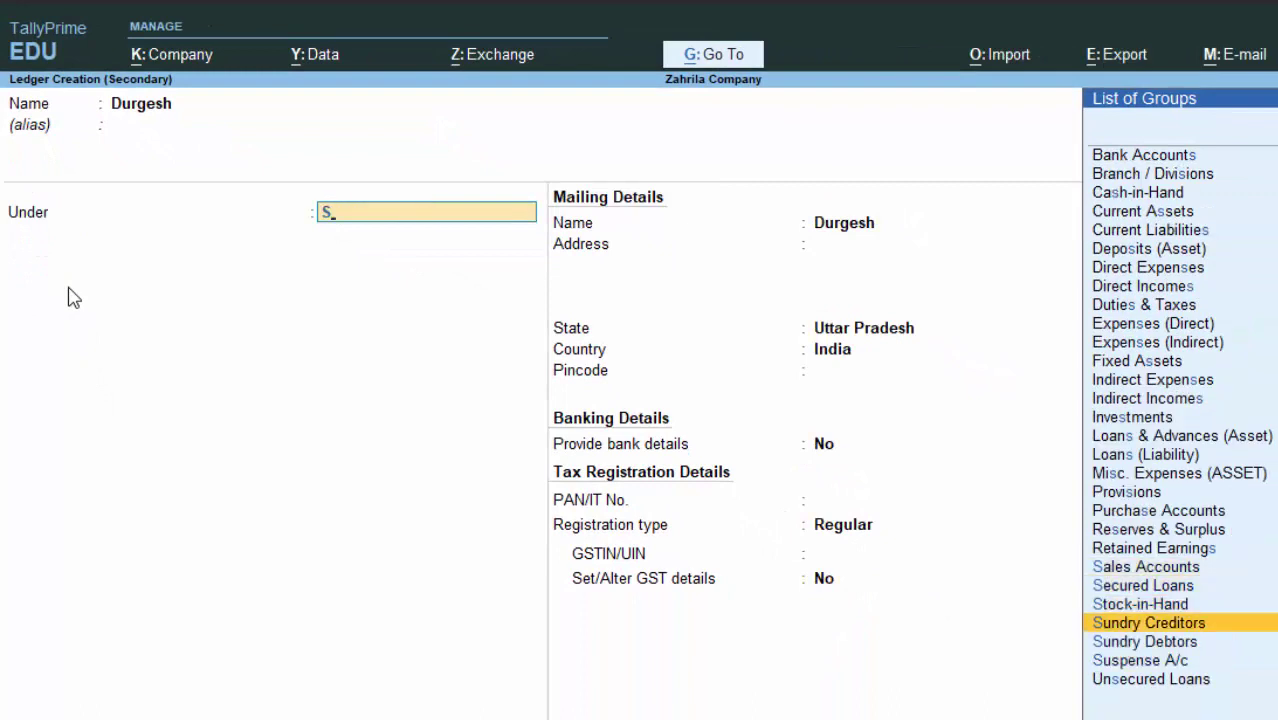
key(Return)
key(Return)
key(Return)
key(Return)
key(Return)
key(Return)
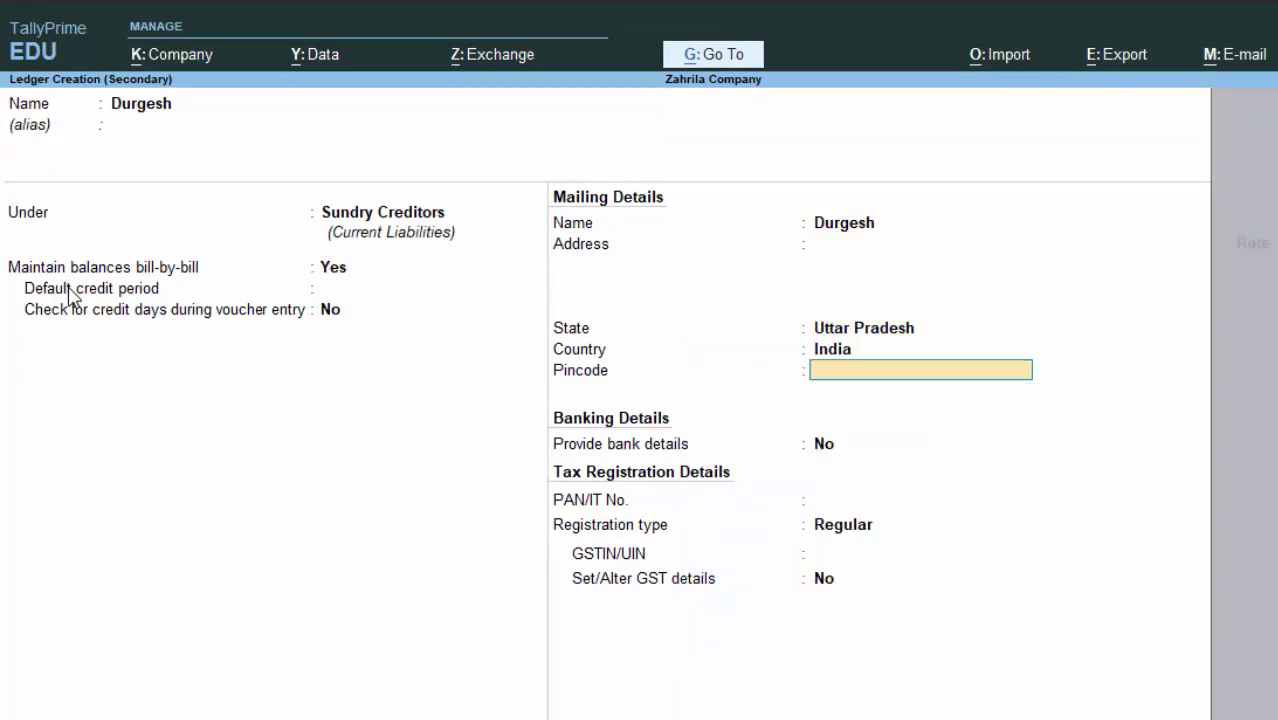
key(Return)
key(Return)
key(Return)
key(Return)
key(Return)
key(Return)
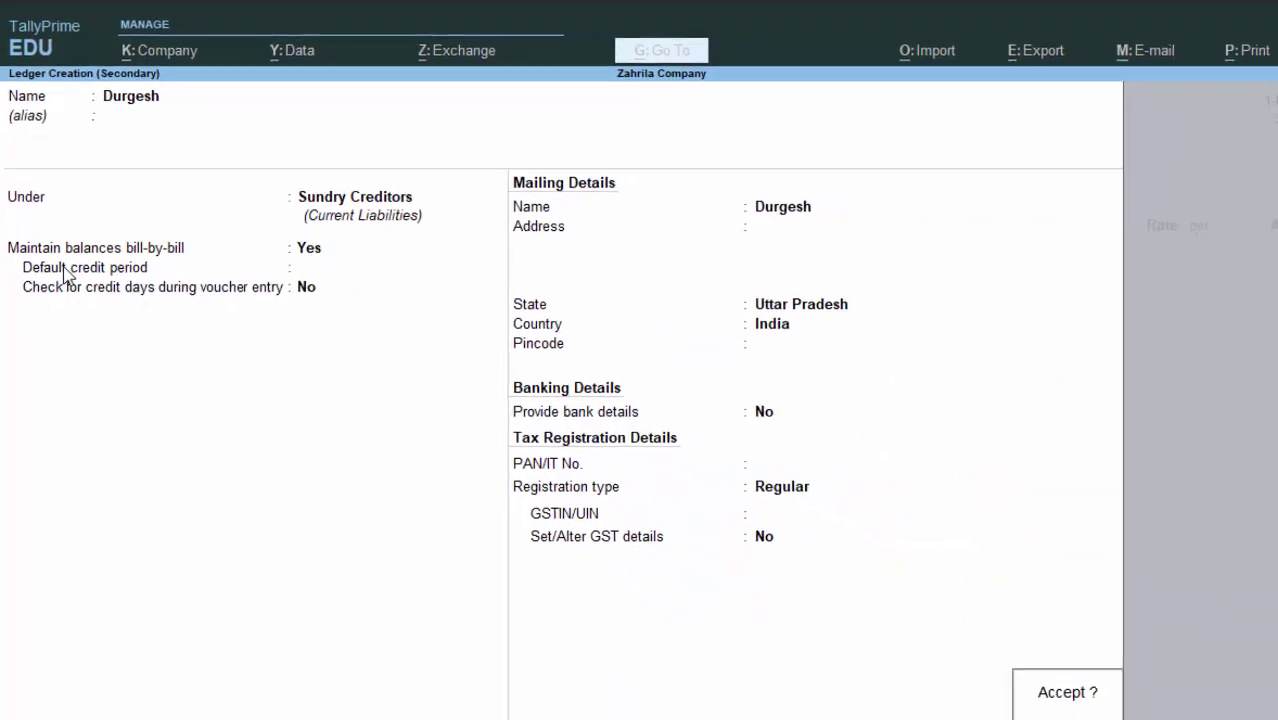
key(Return)
key(Return)
key(Return)
key(Return)
key(Return)
key(Return)
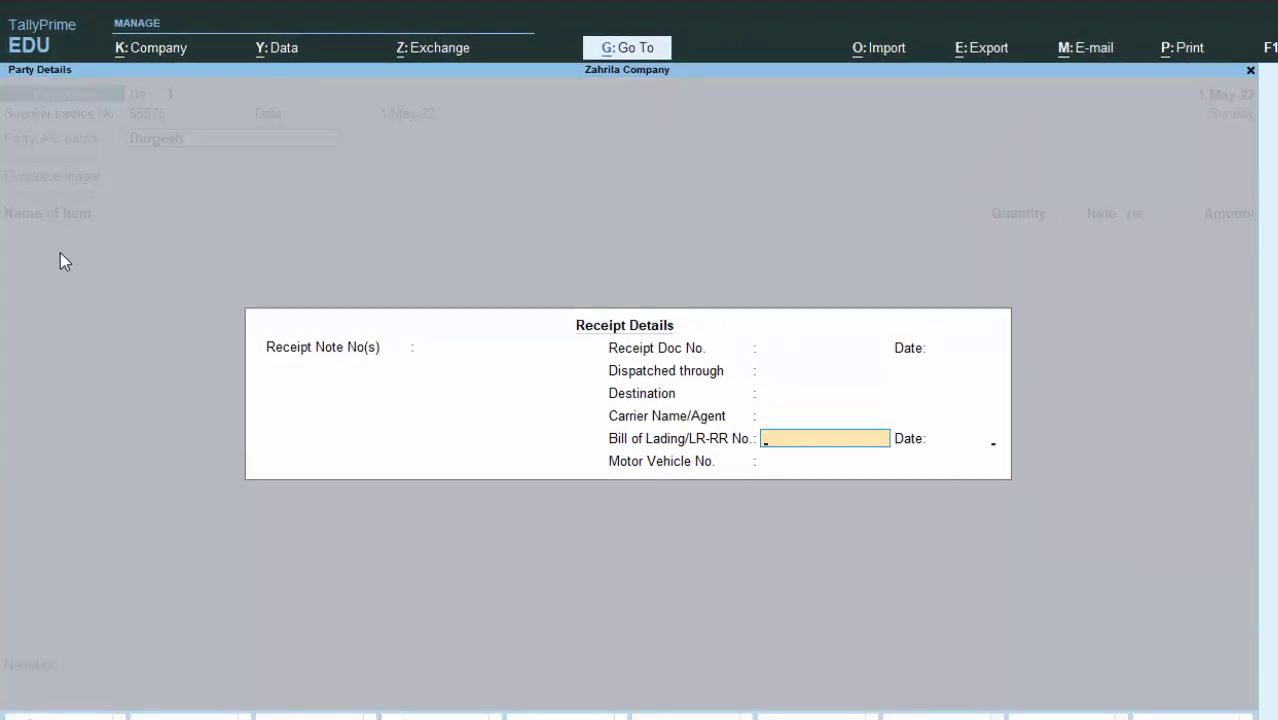
key(Return)
key(Return)
key(Return)
key(Return)
key(Return)
key(Return)
key(Return)
key(Return)
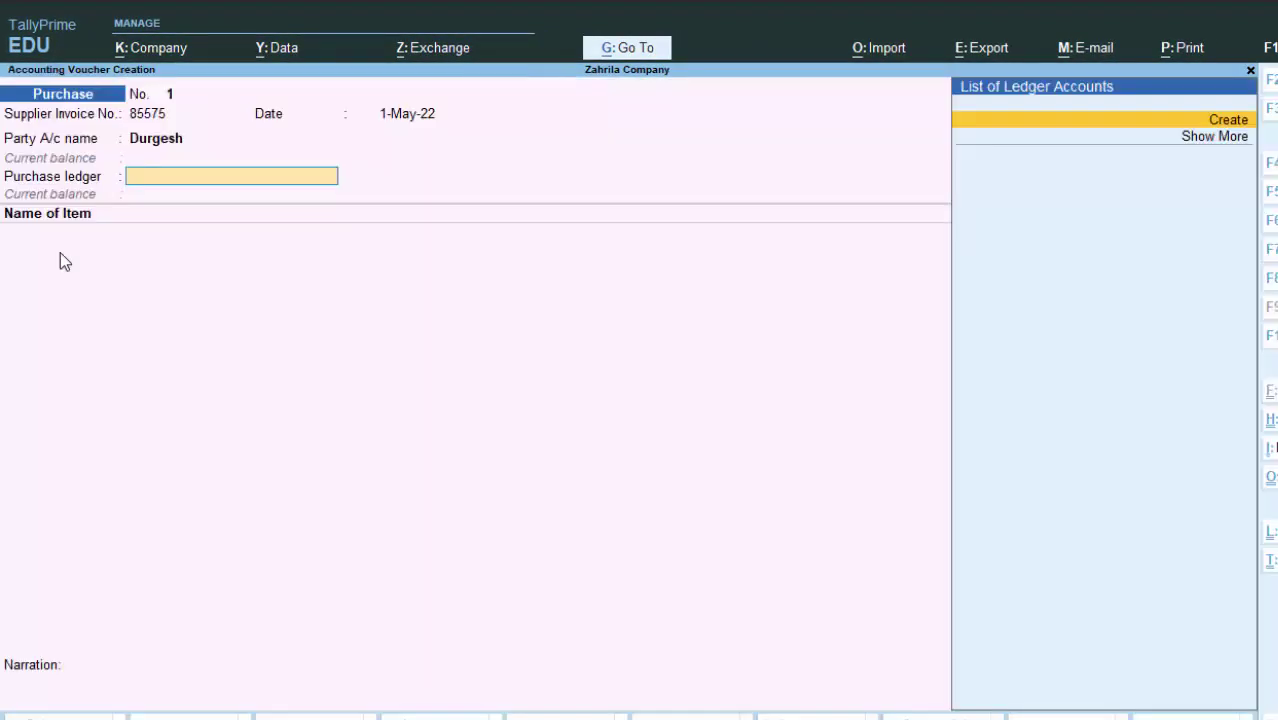
key(Return)
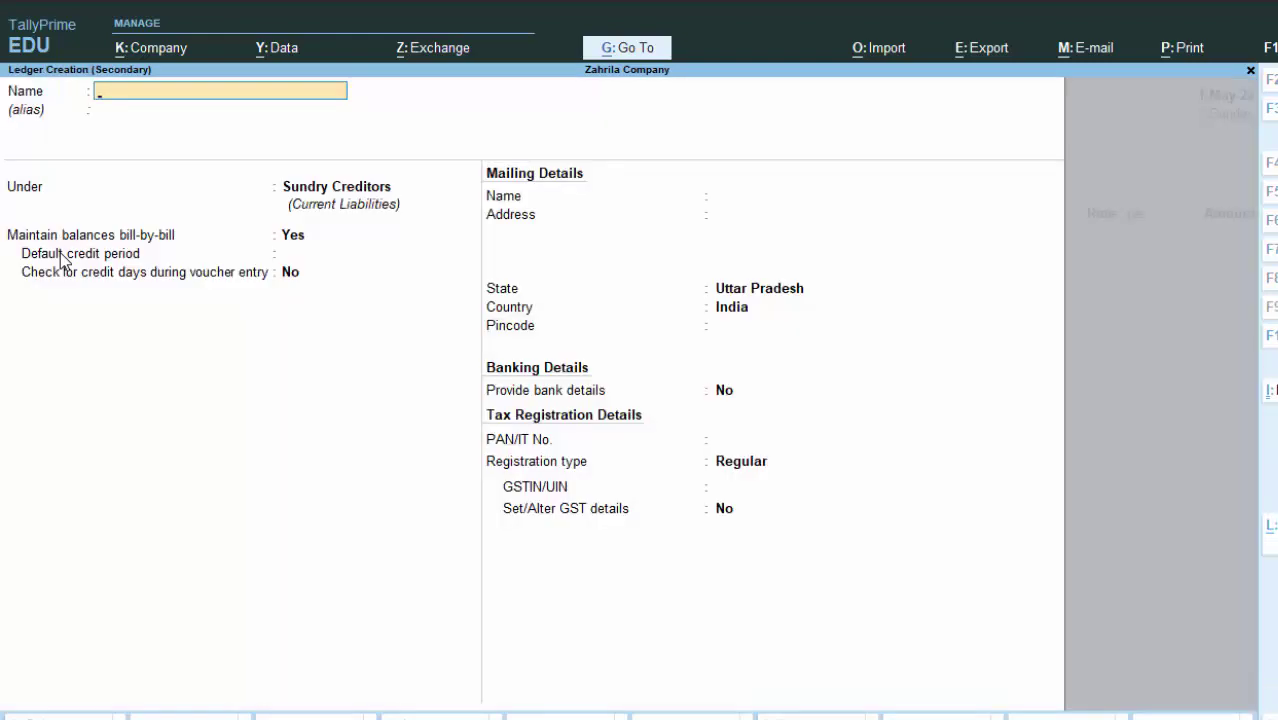
Step: Create and save the 'Purchase A/c' ledger under Purchase Accounts as the voucher's purchase ledger
text(Purch)
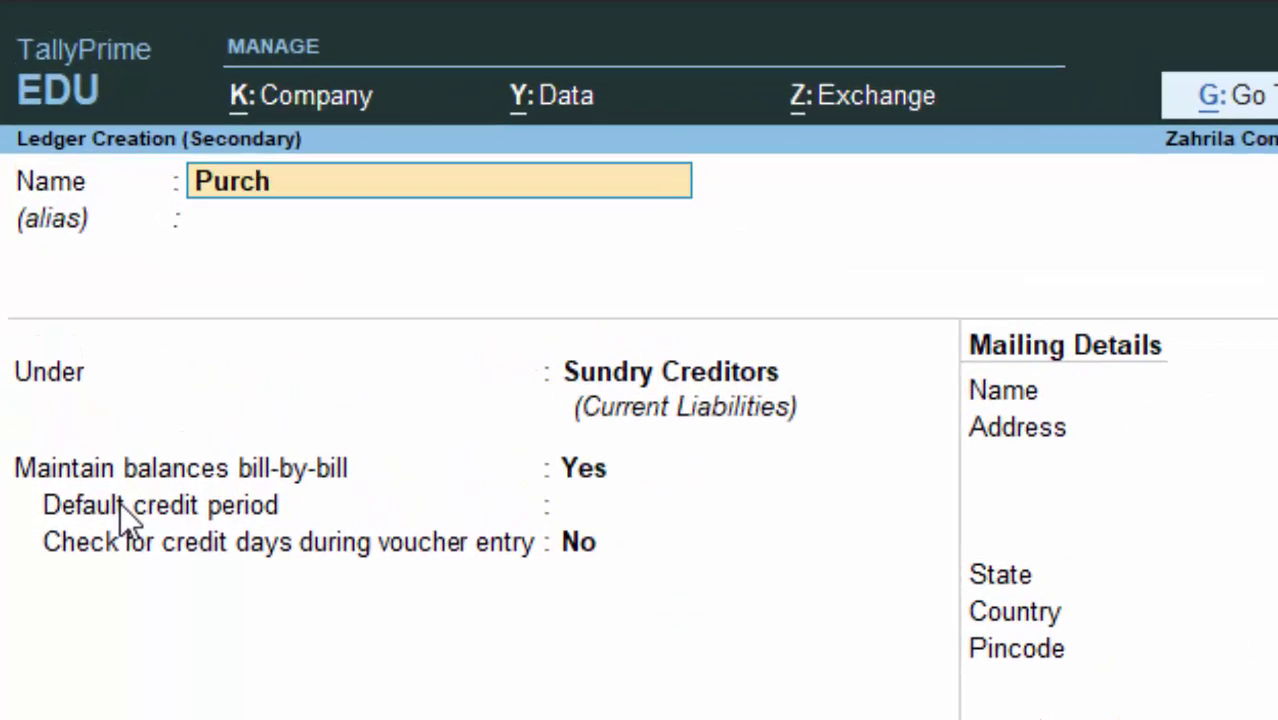
text(ase a)
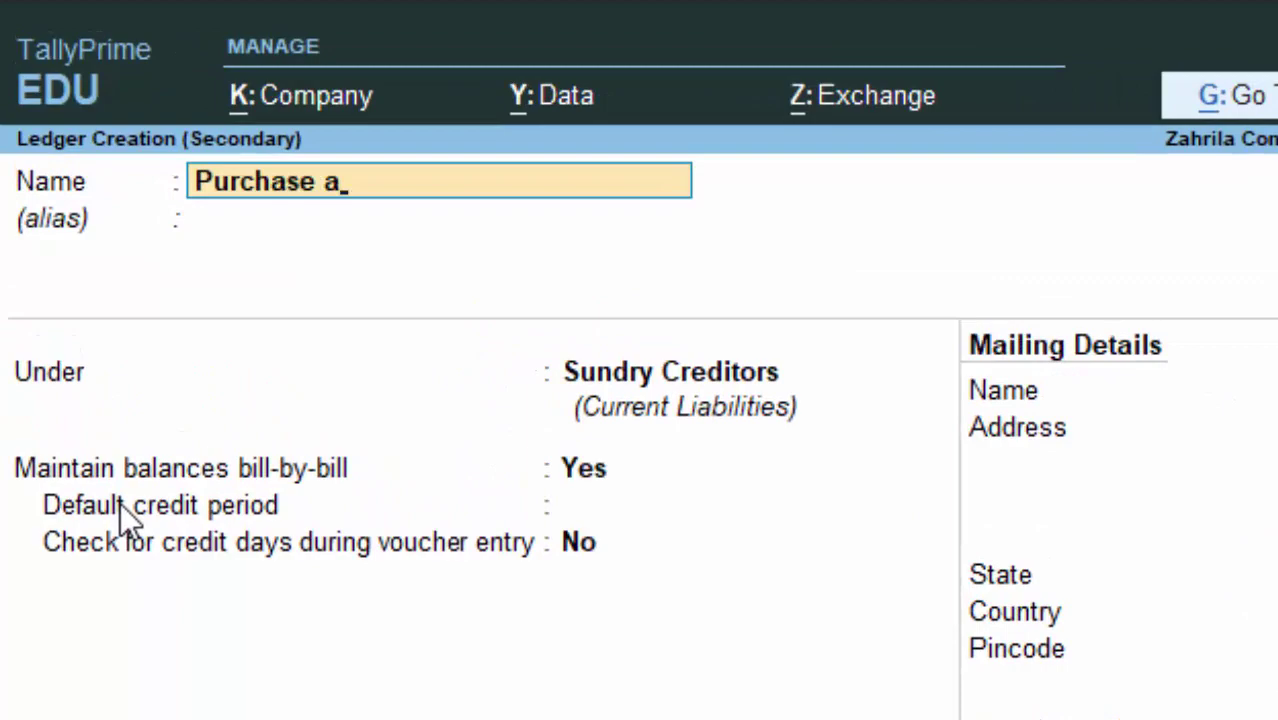
text(/c)
key(Return)
key(Return)
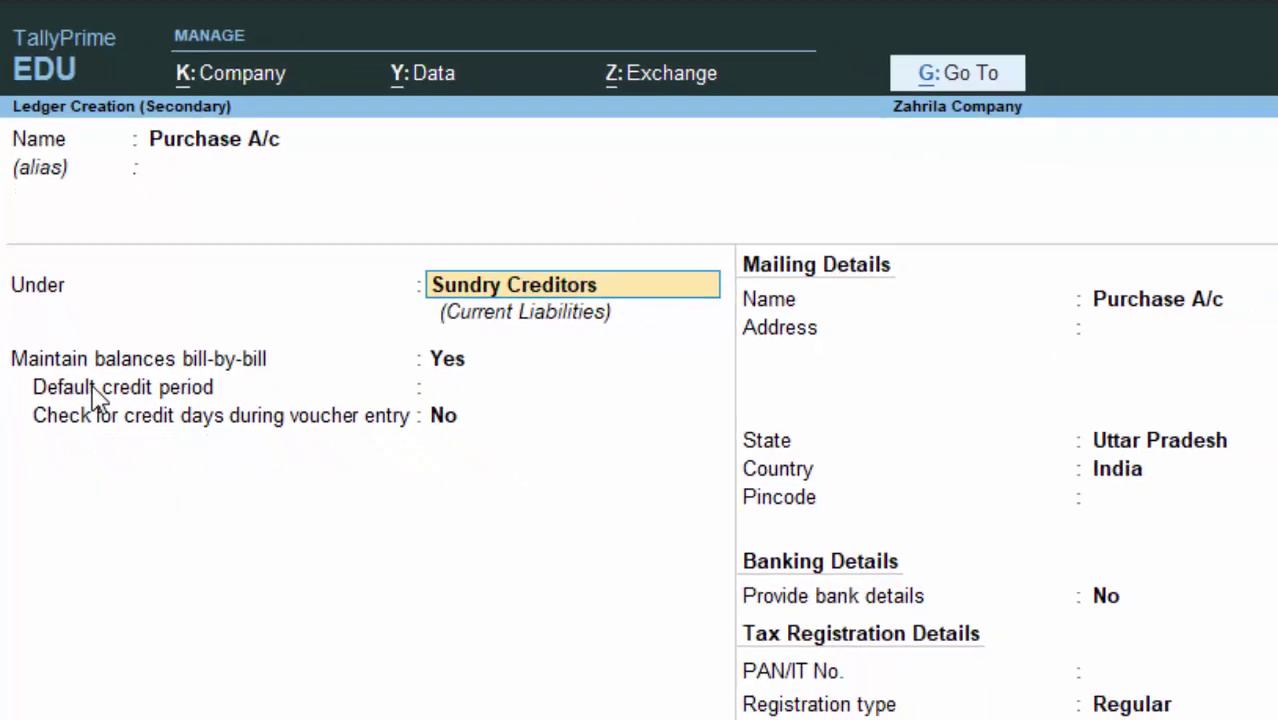
text(P)
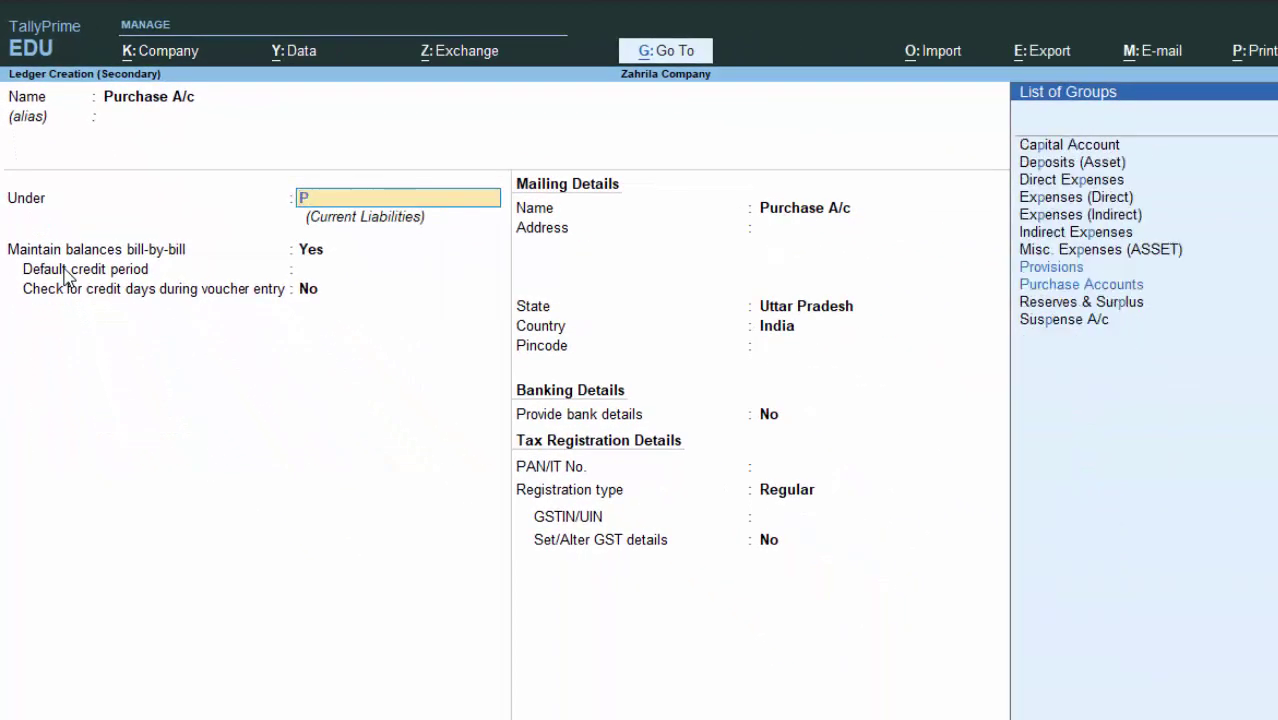
key(Return)
key(Return)
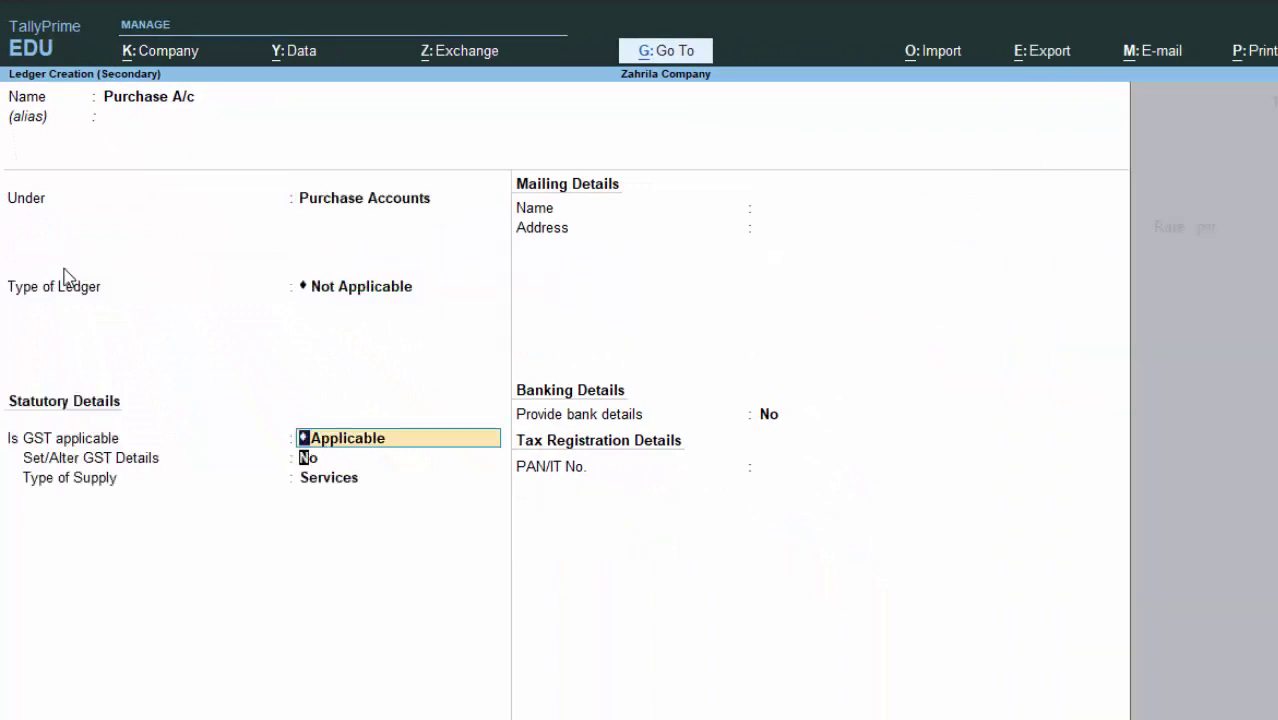
key(Return)
key(Return)
key(Return)
key(Return)
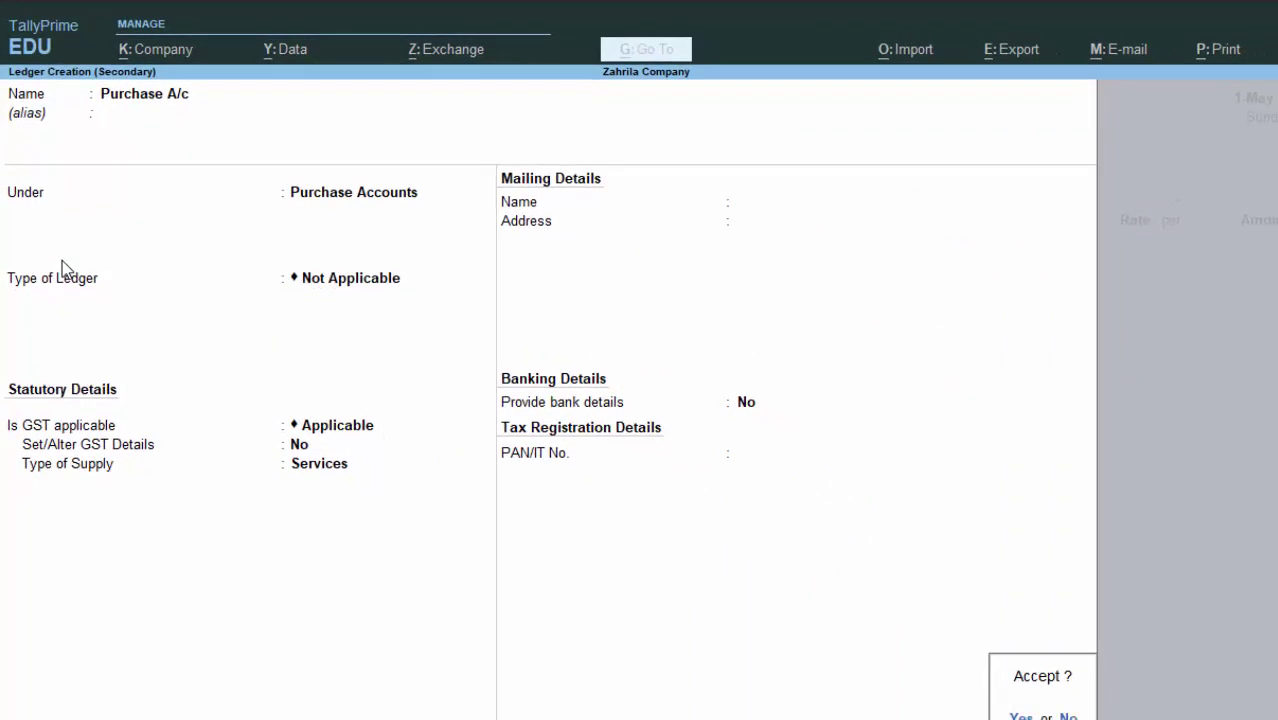
key(Return)
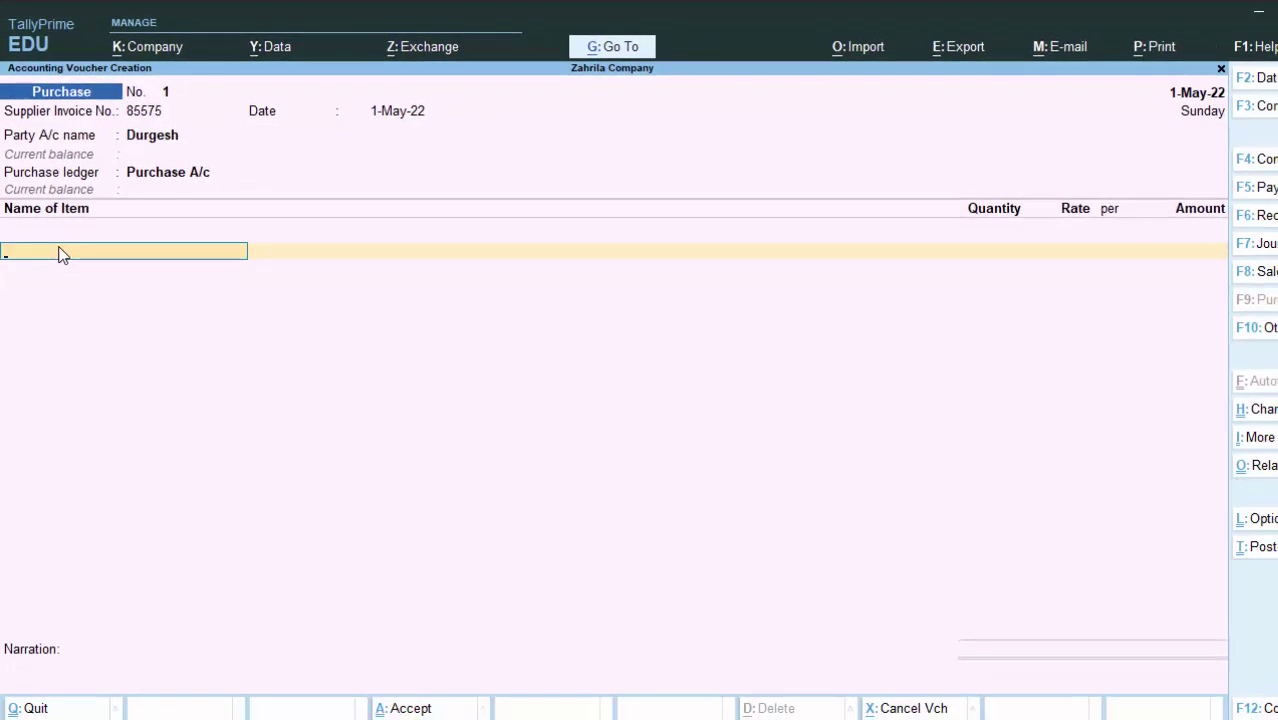
Step: Start a new stock item named 'Tally Book' under the Primary group
key(alt+c)
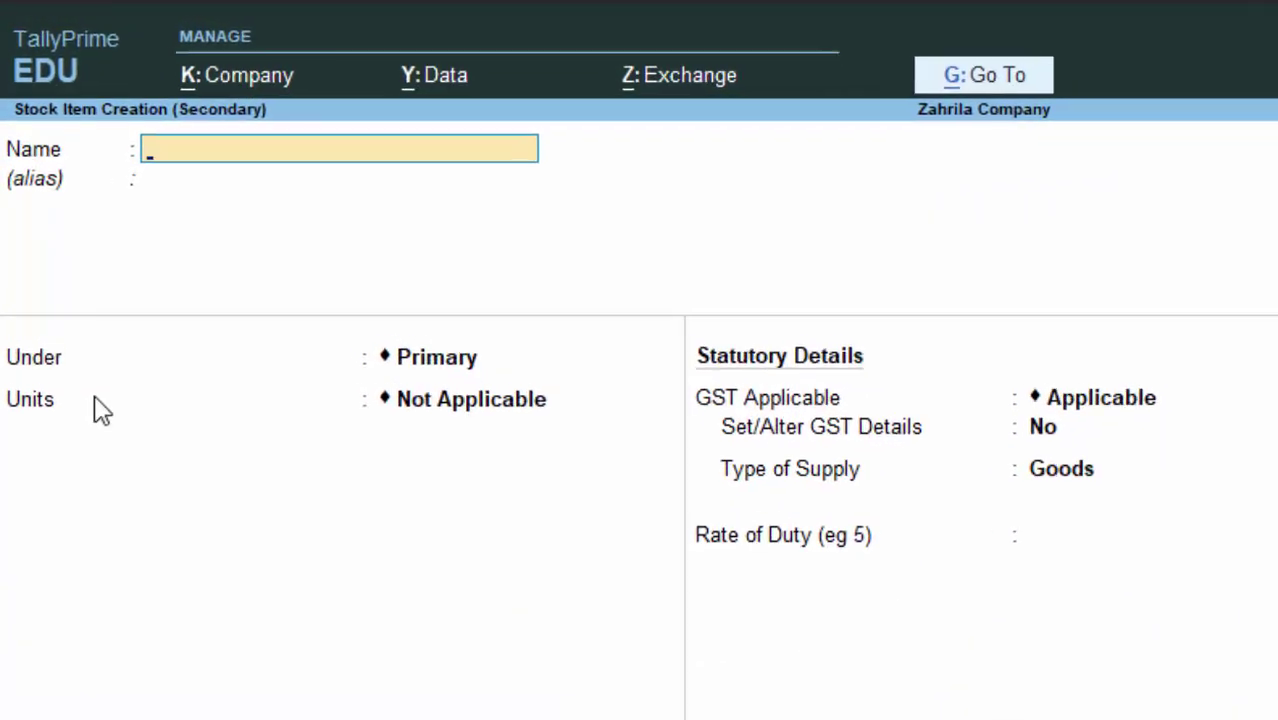
text(Tally Book)
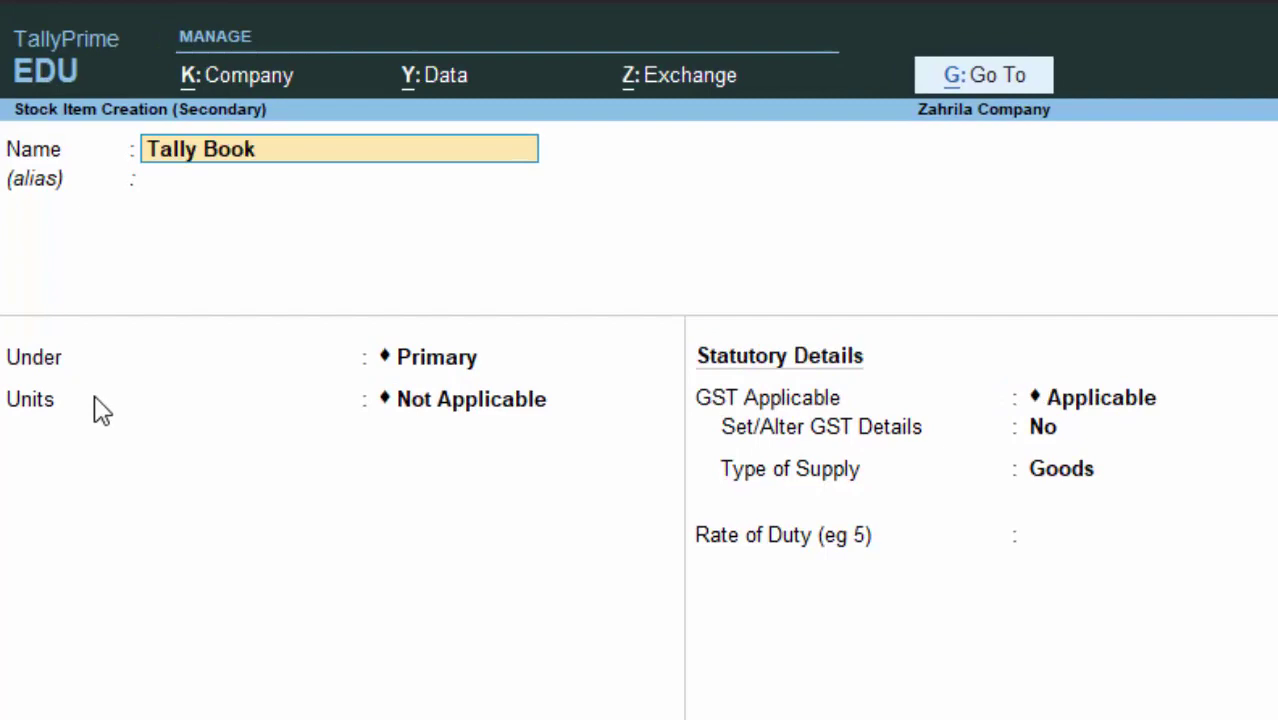
key(Return)
key(Return)
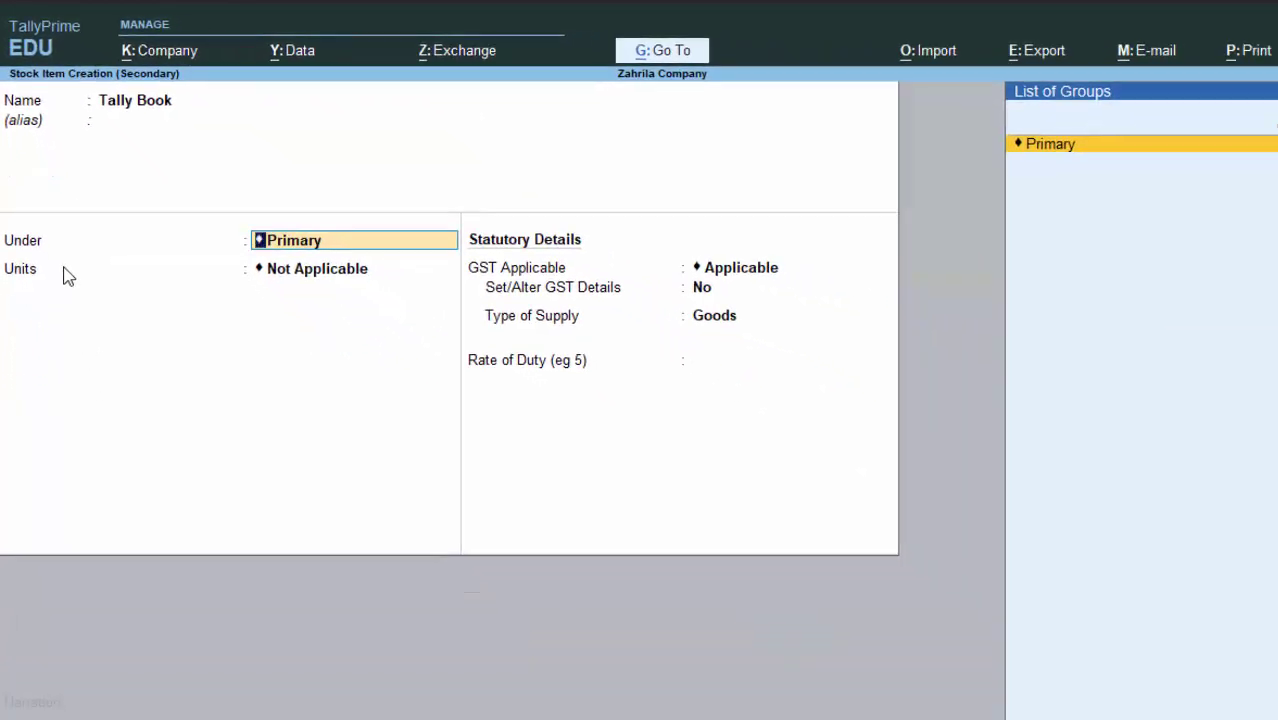
key(Return)
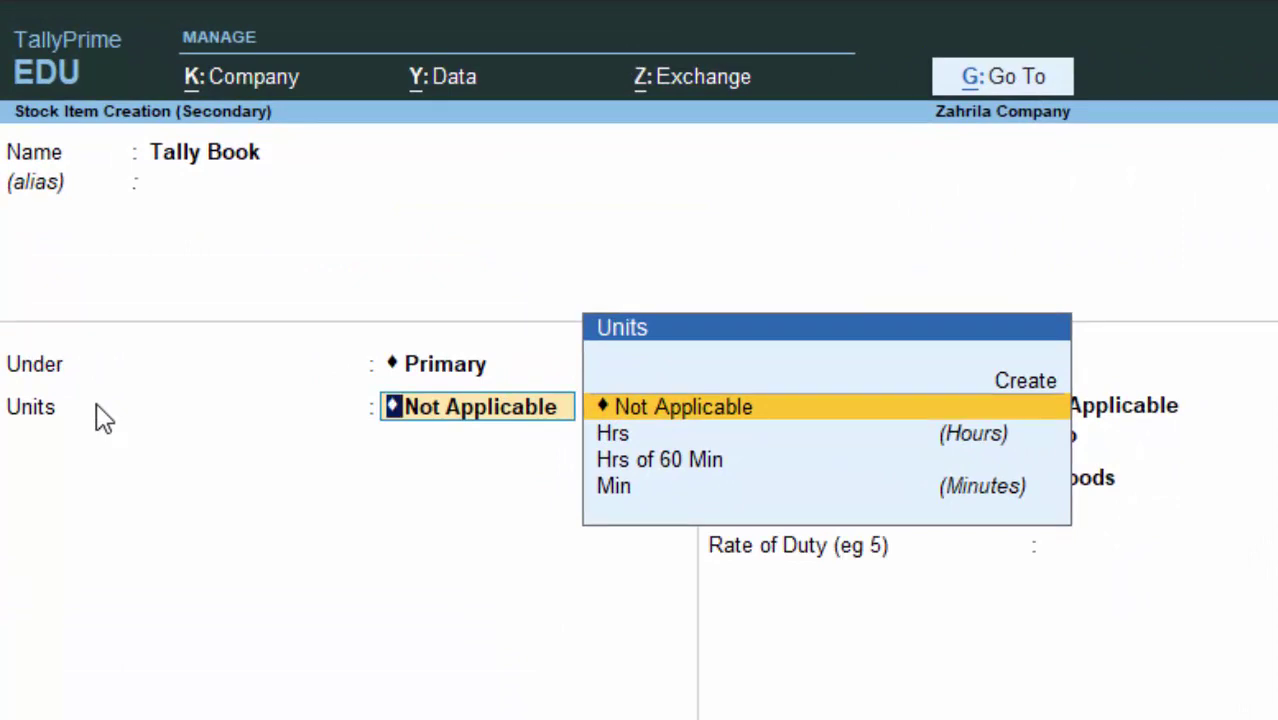
Step: Create the unit 'nos' with formal name Numbers and UQC NOS-NUMBERS for the item
key(Up)
key(Return)
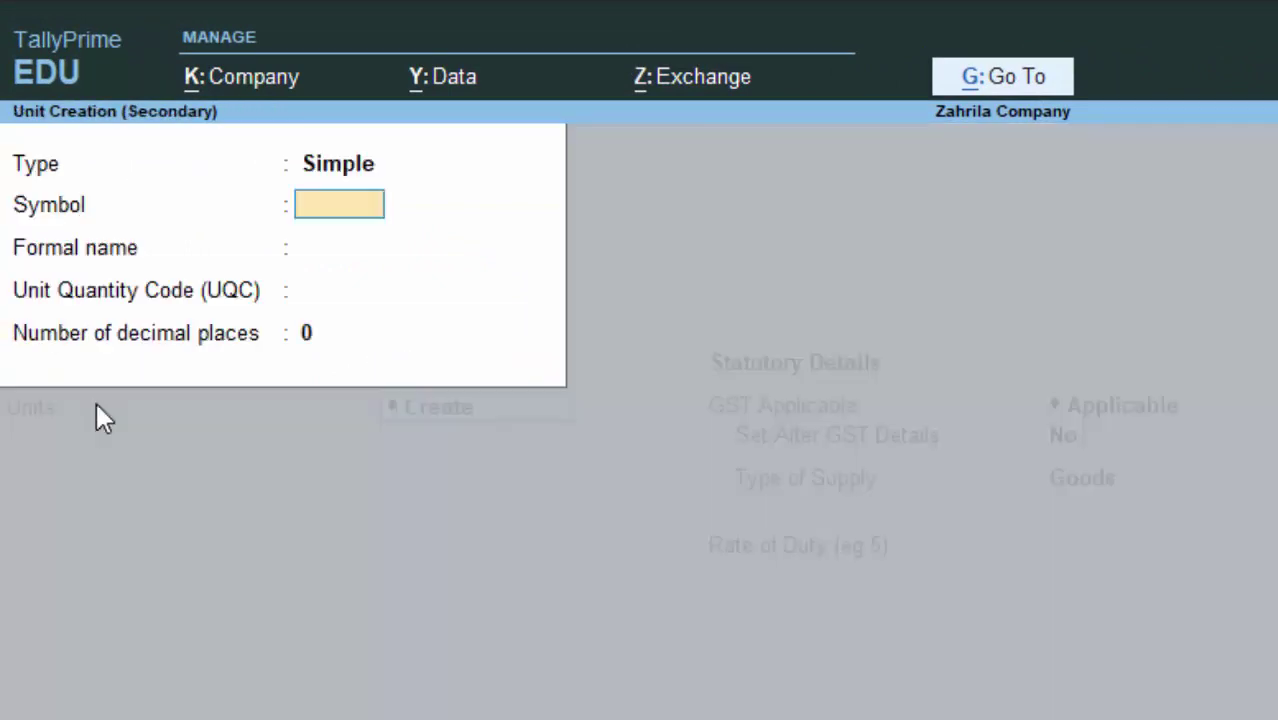
text(nos)
key(Return)
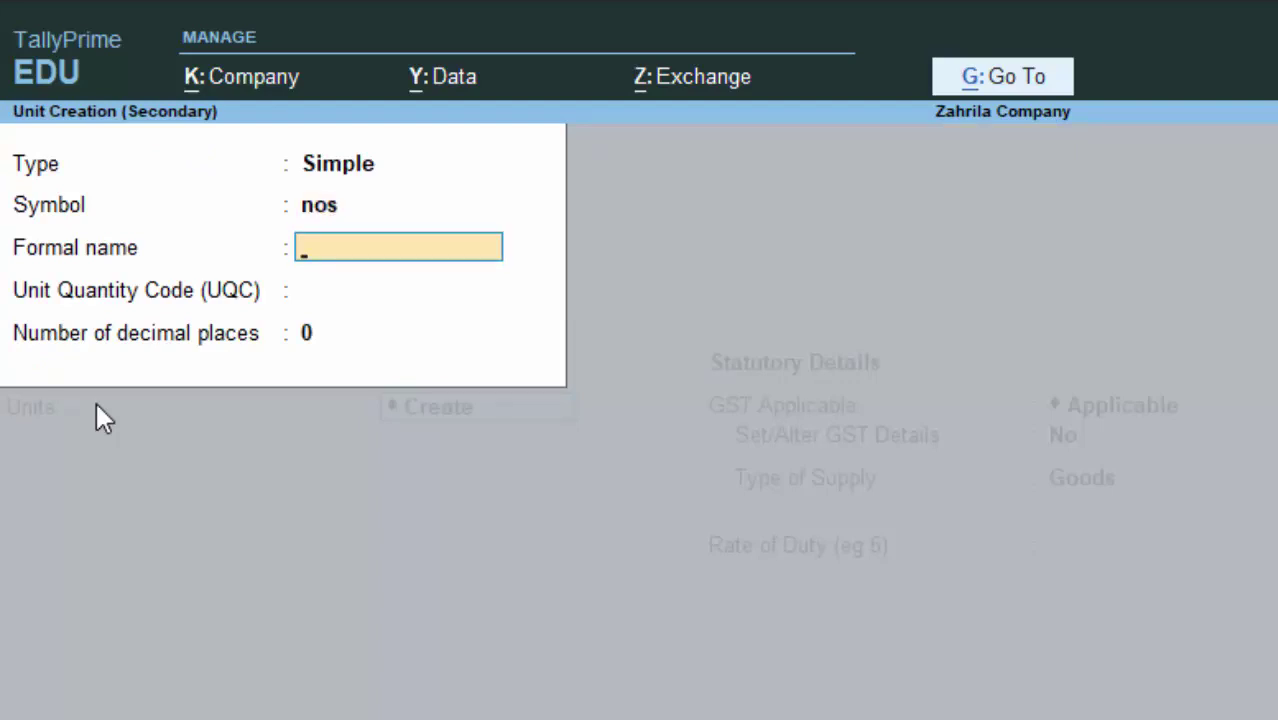
text(Numbers)
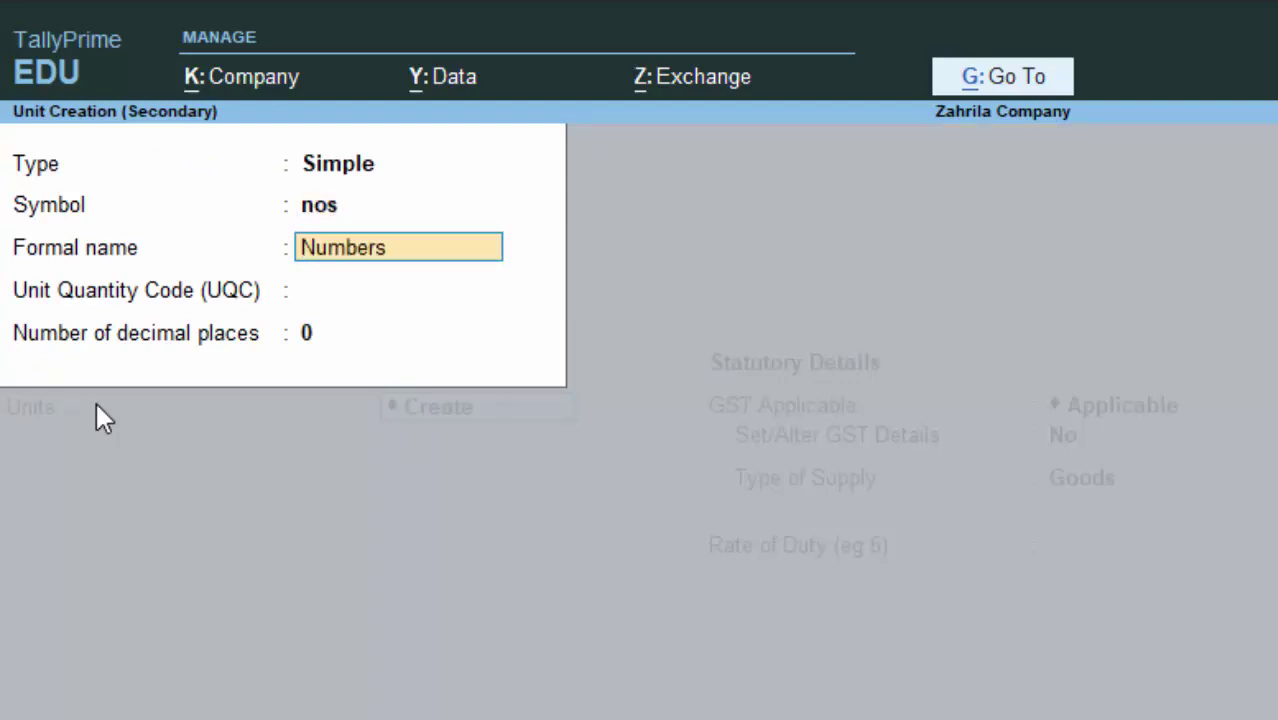
key(Return)
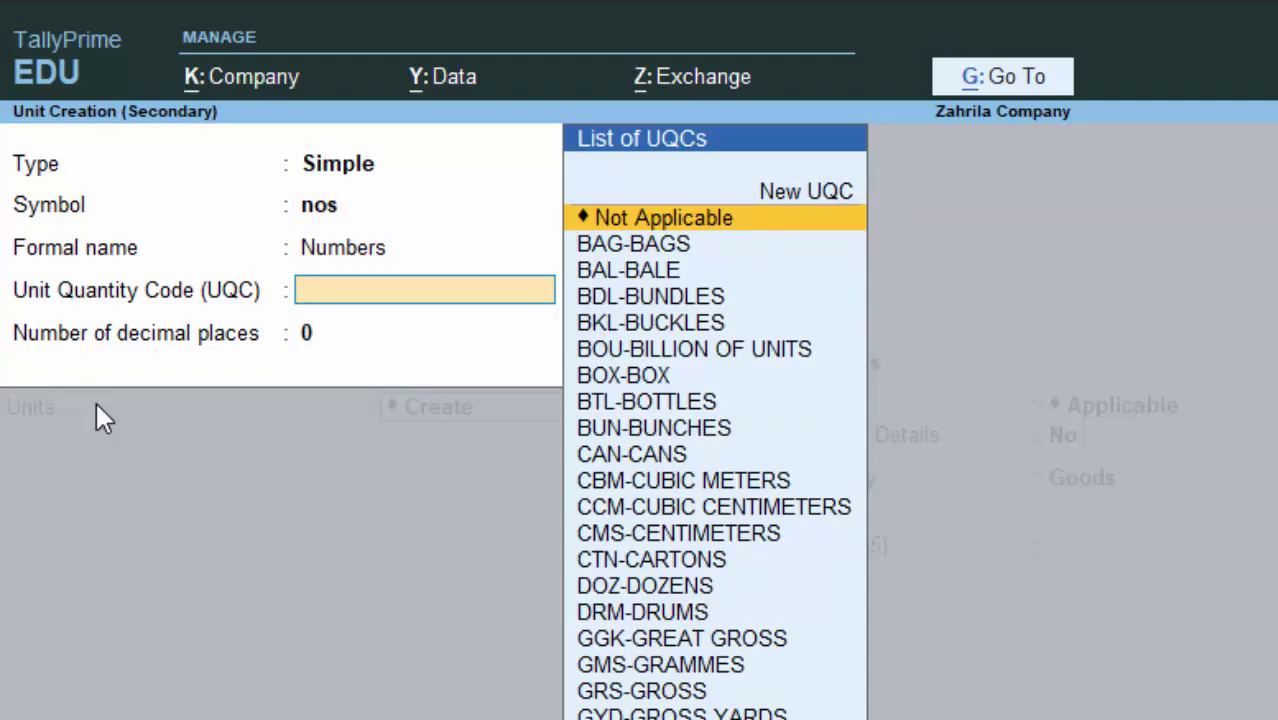
text(n)
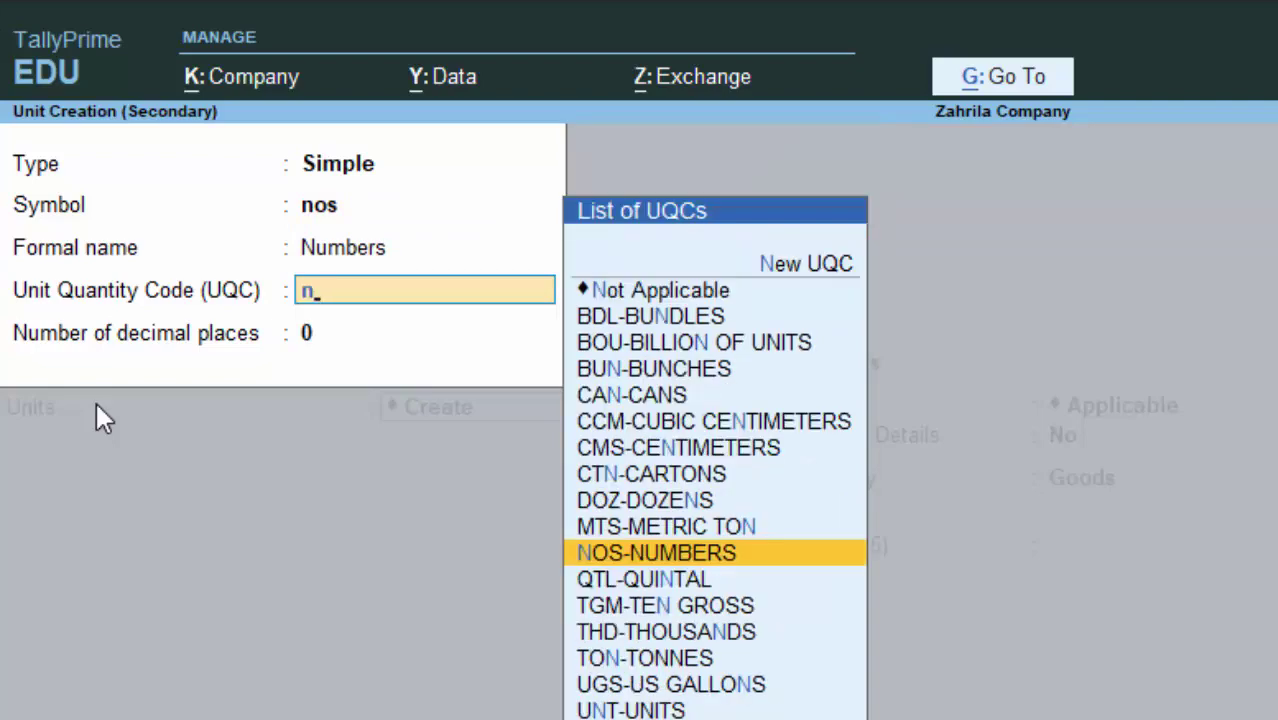
key(Return)
key(Return)
key(Return)
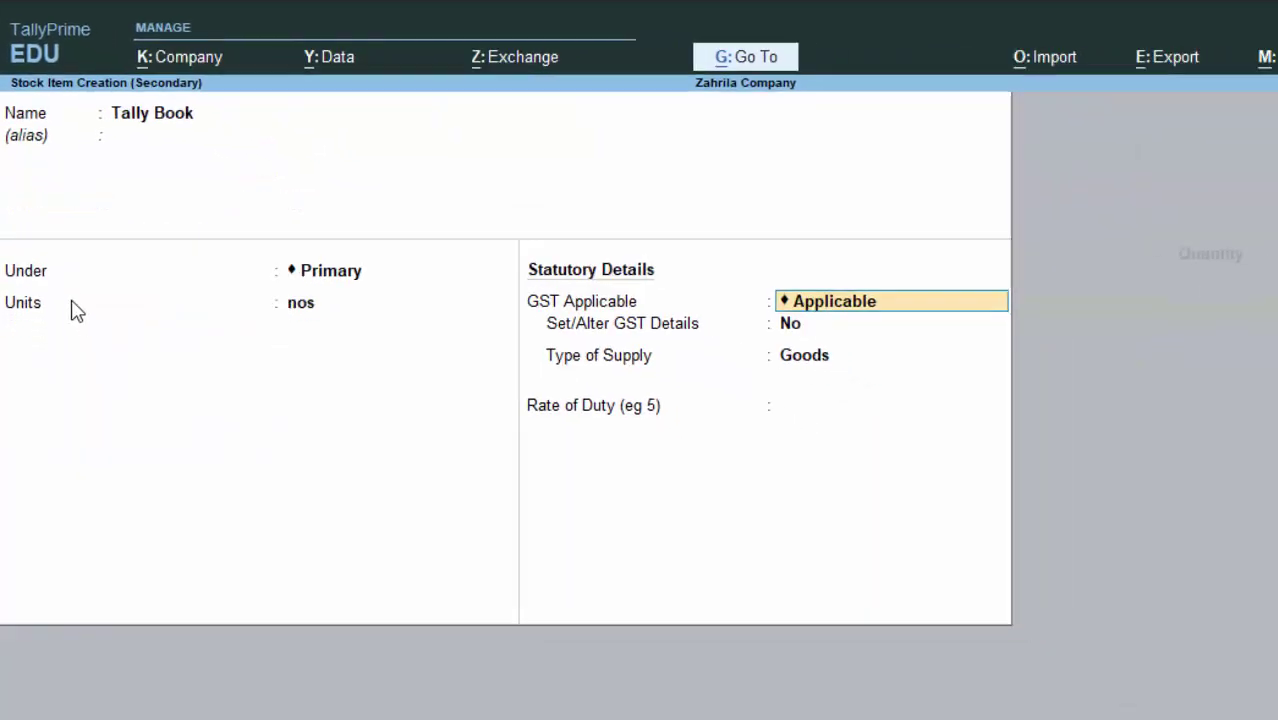
key(Return)
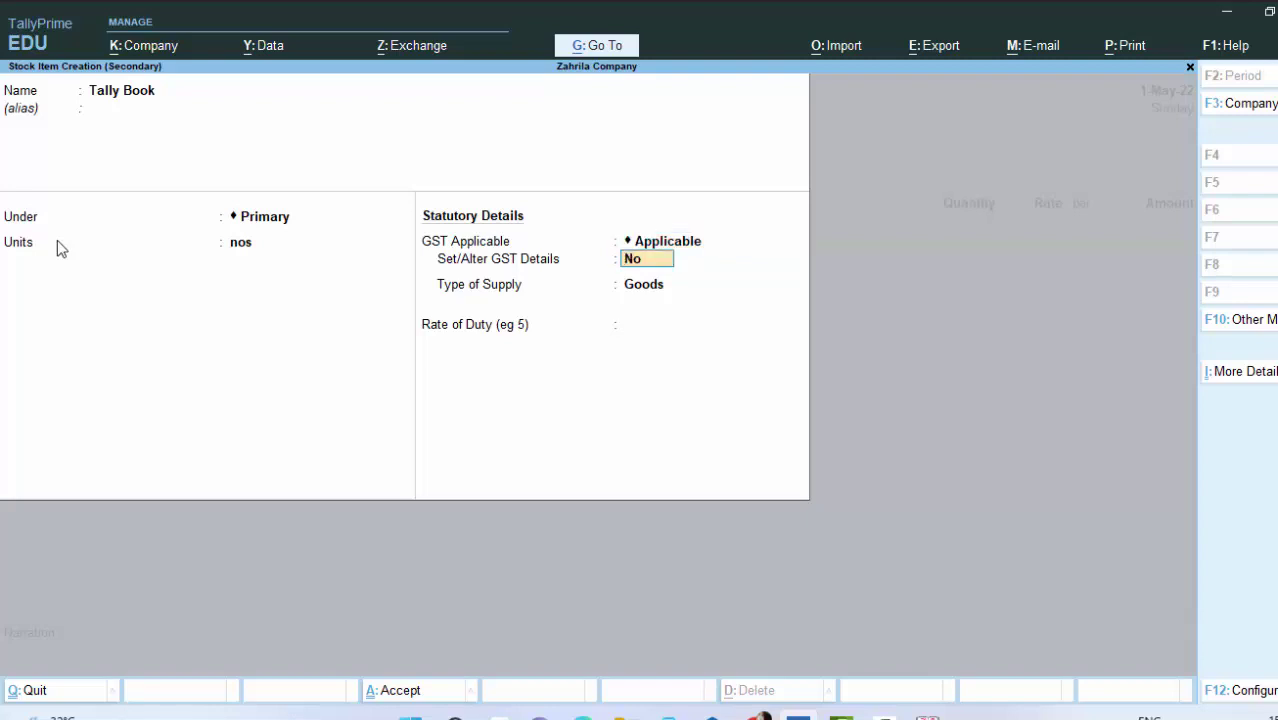
key(Return)
Step: Save Tally Book and enter 50 nos at 670 on the voucher, totalling 33,500.00
key(Return)
key(Return)
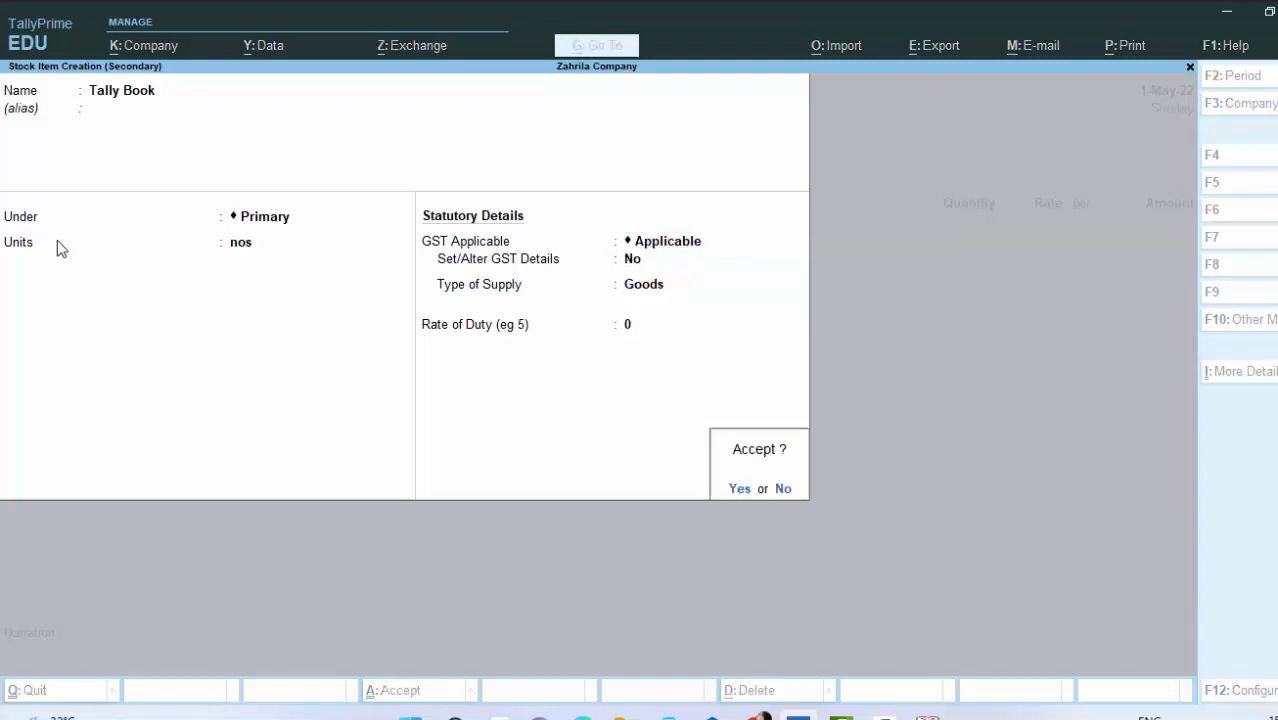
key(Return)
text(5)
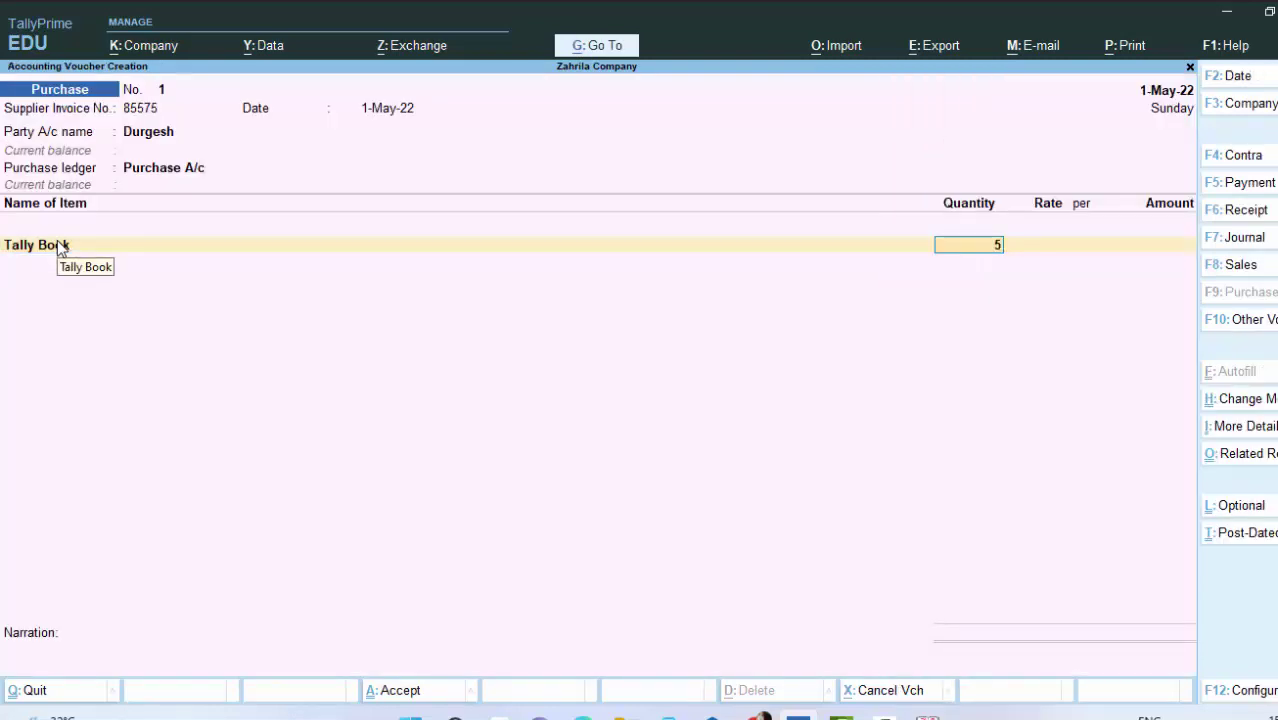
text(0)
key(Return)
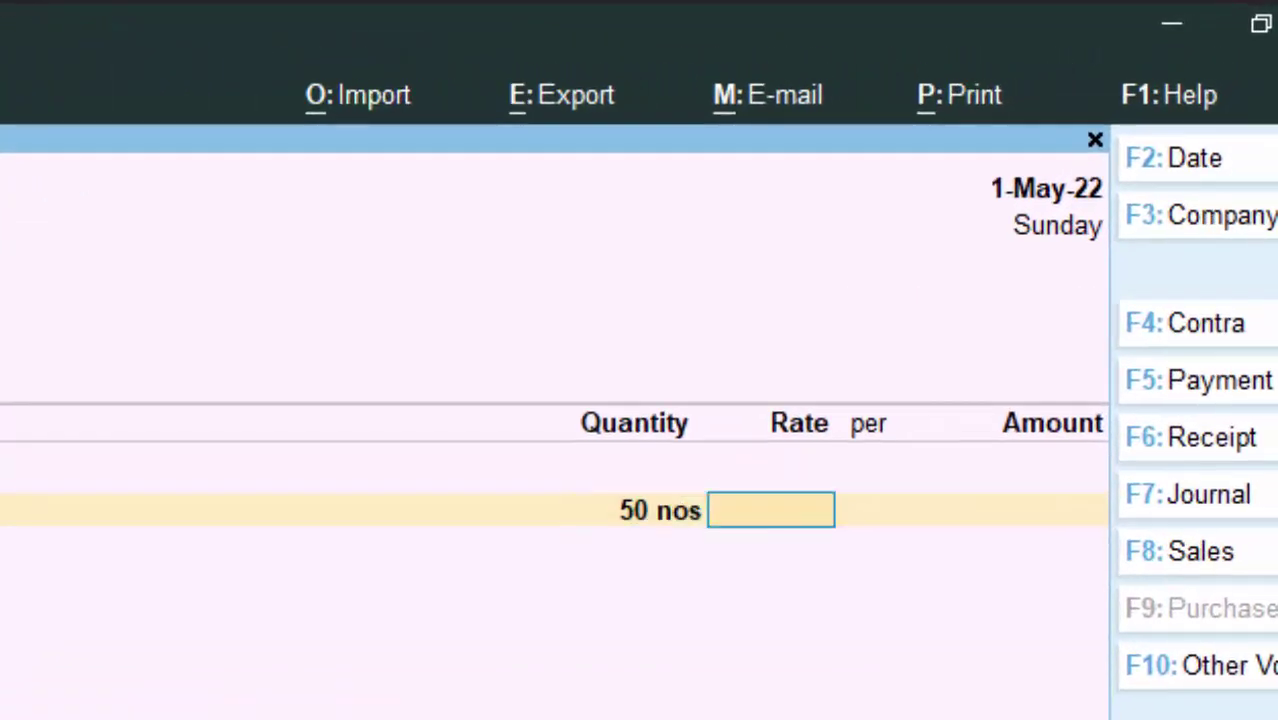
text(670)
key(Return)
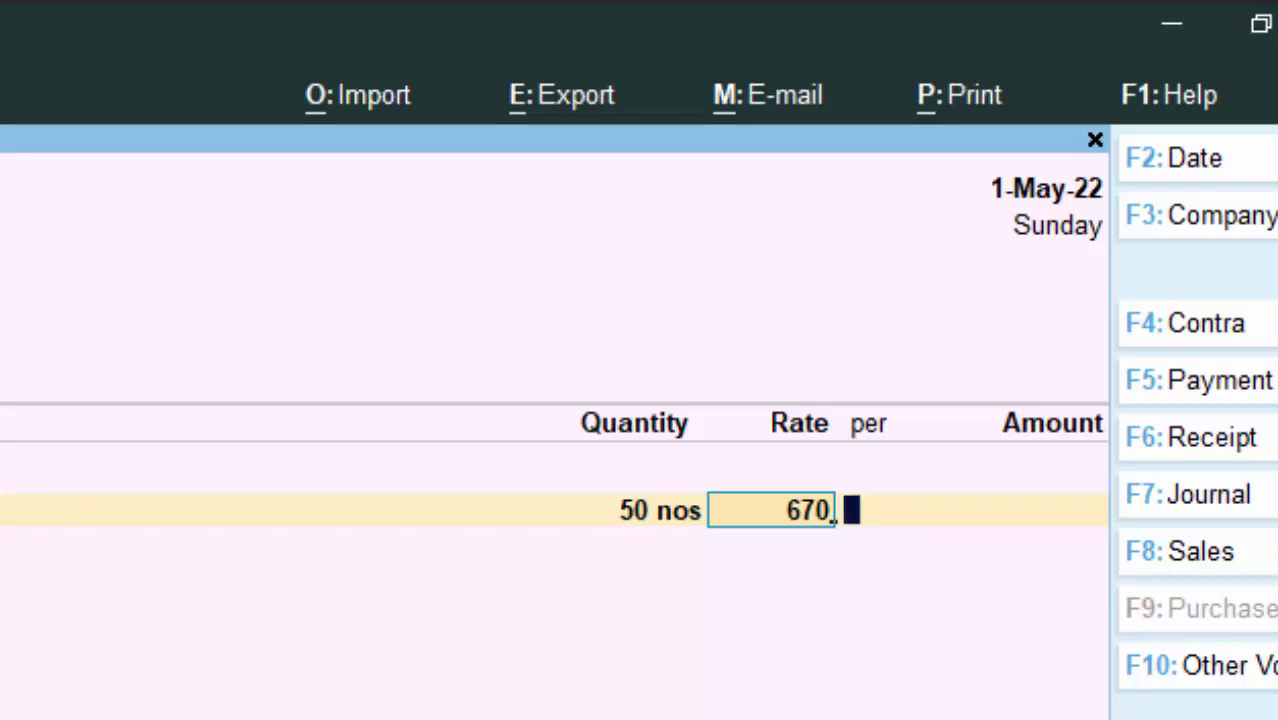
key(Return)
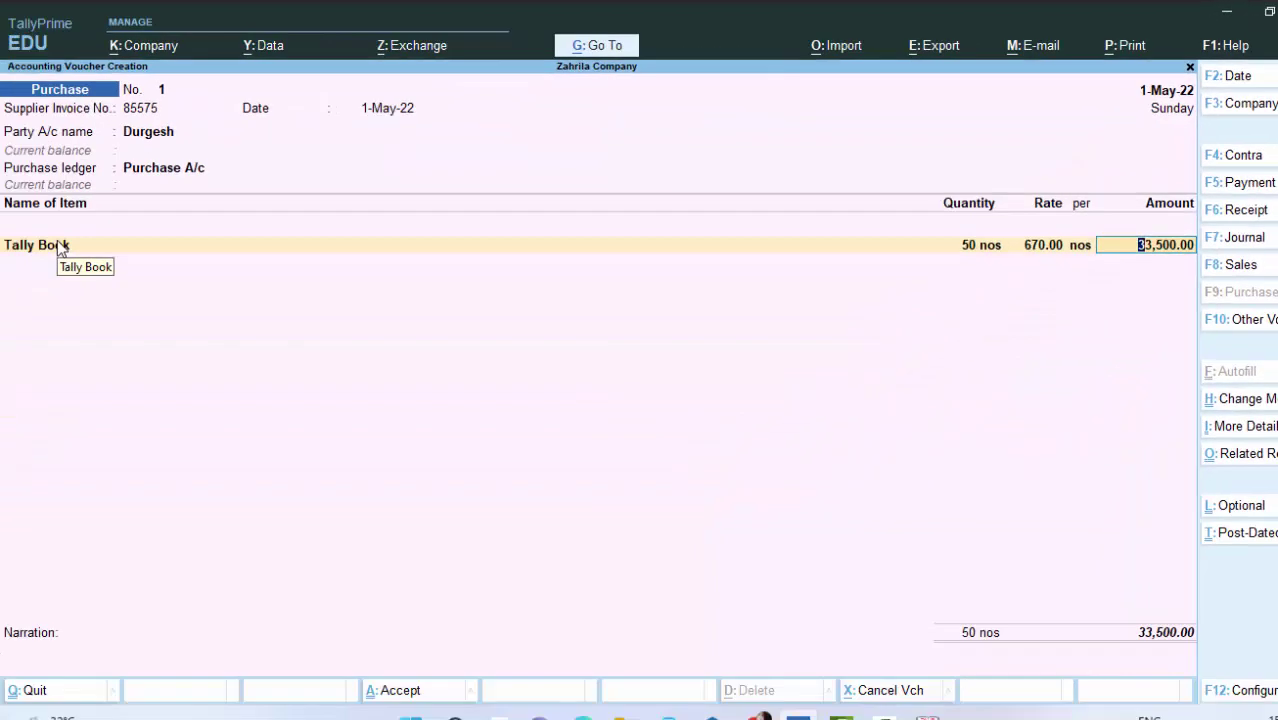
key(Return)
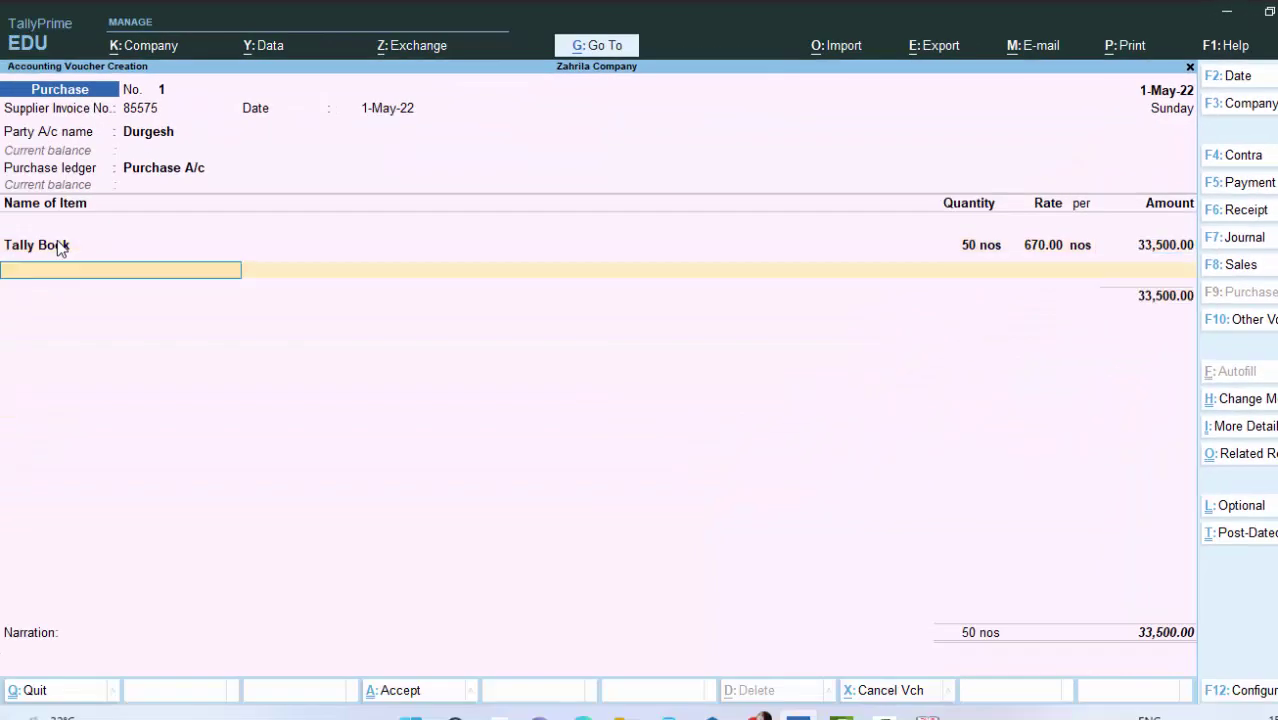
key(Return)
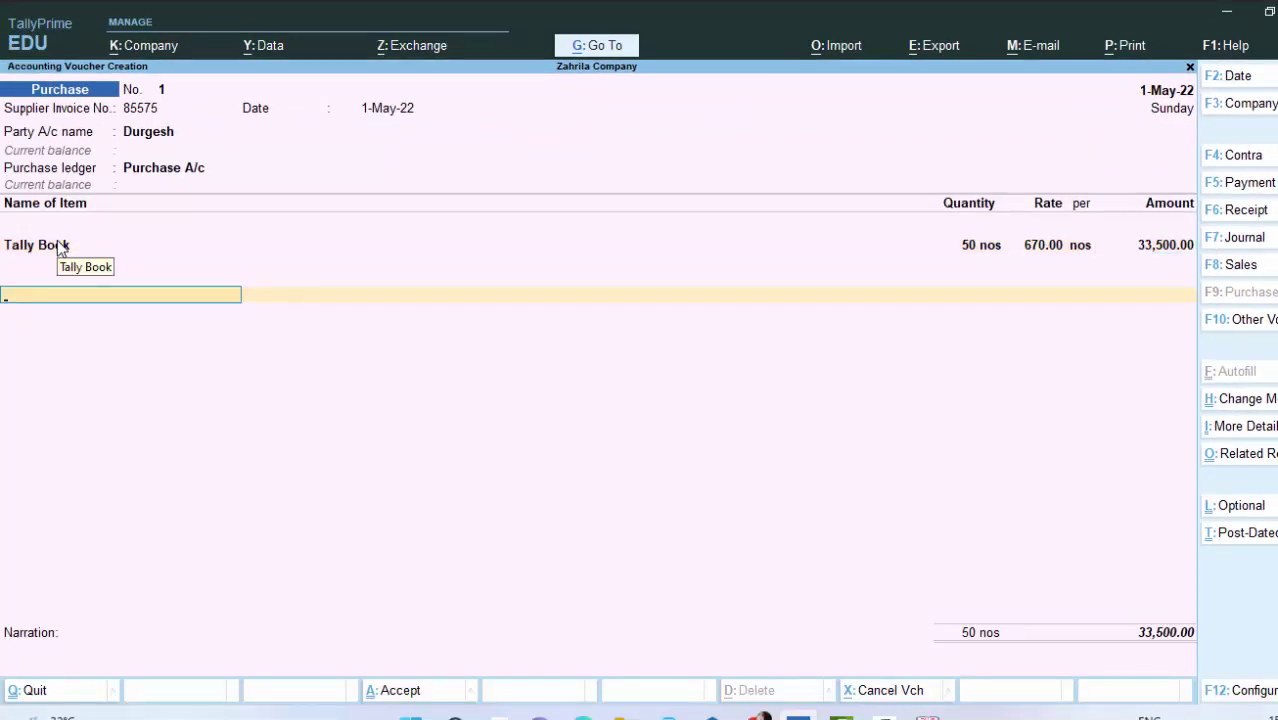
key(BackSpace)
key(Return)
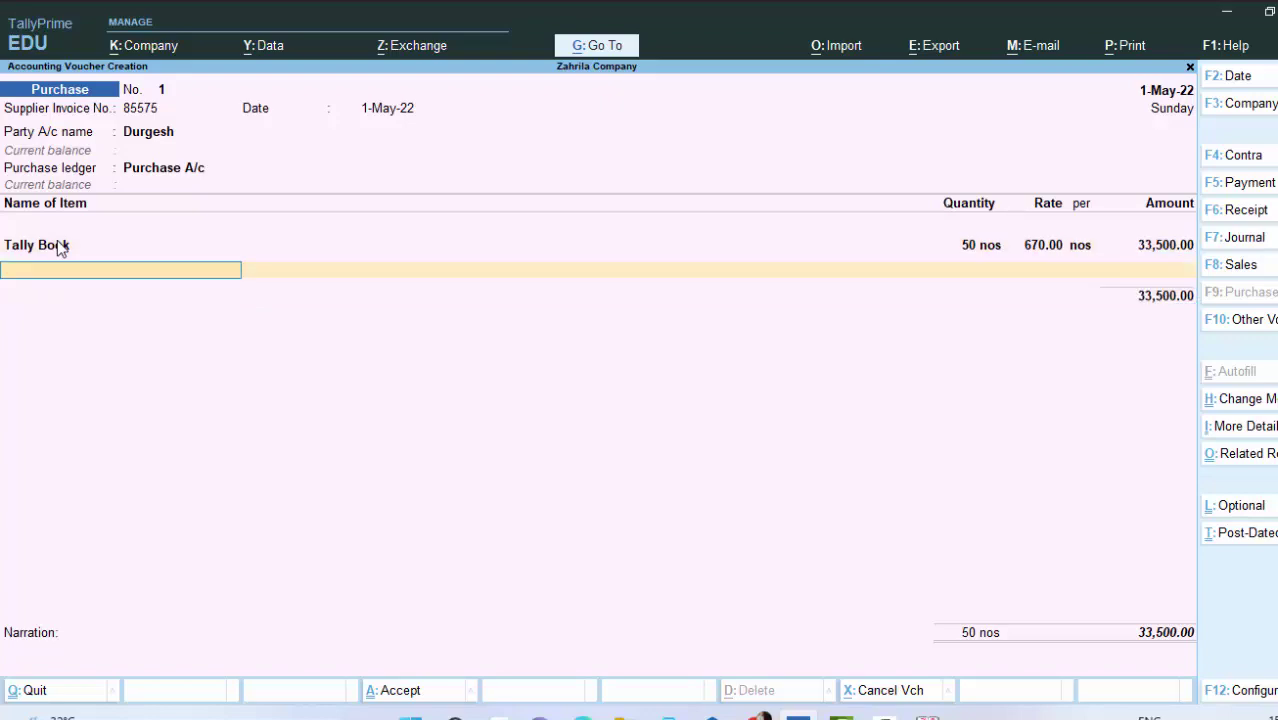
Step: Create the stock item 'Java Book' with nos as its unit
key(alt+c)
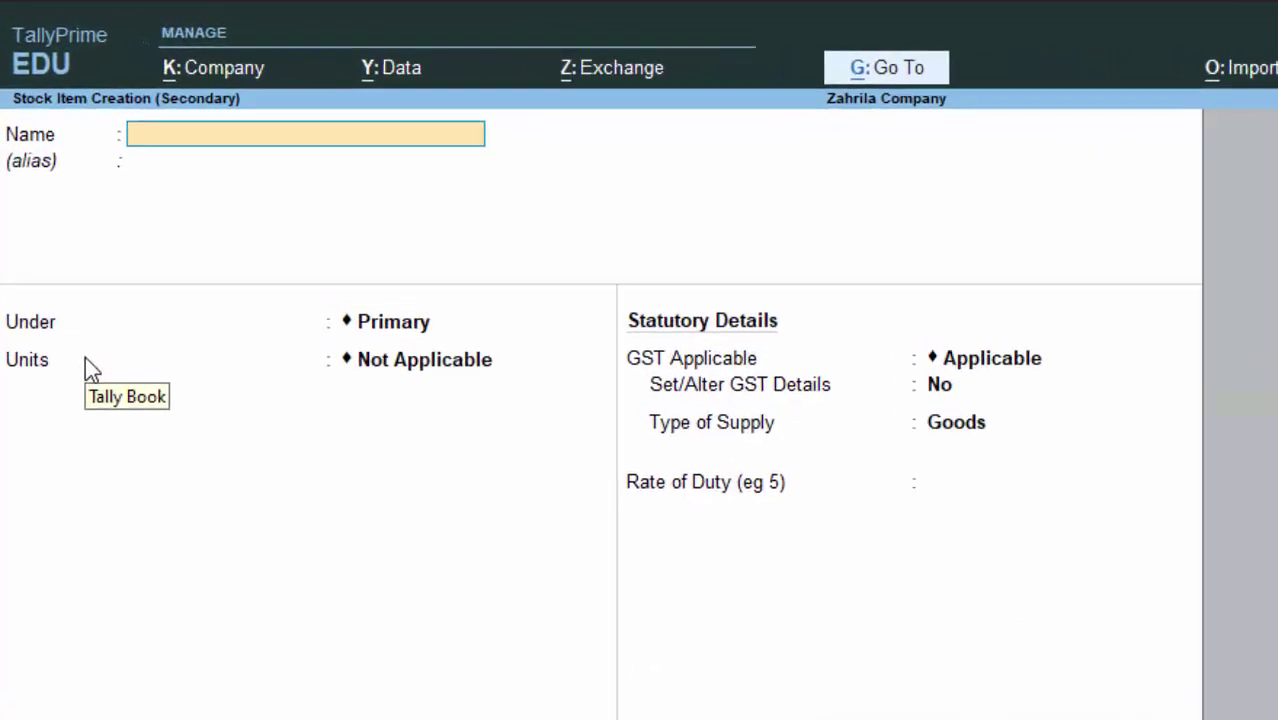
text(Java)
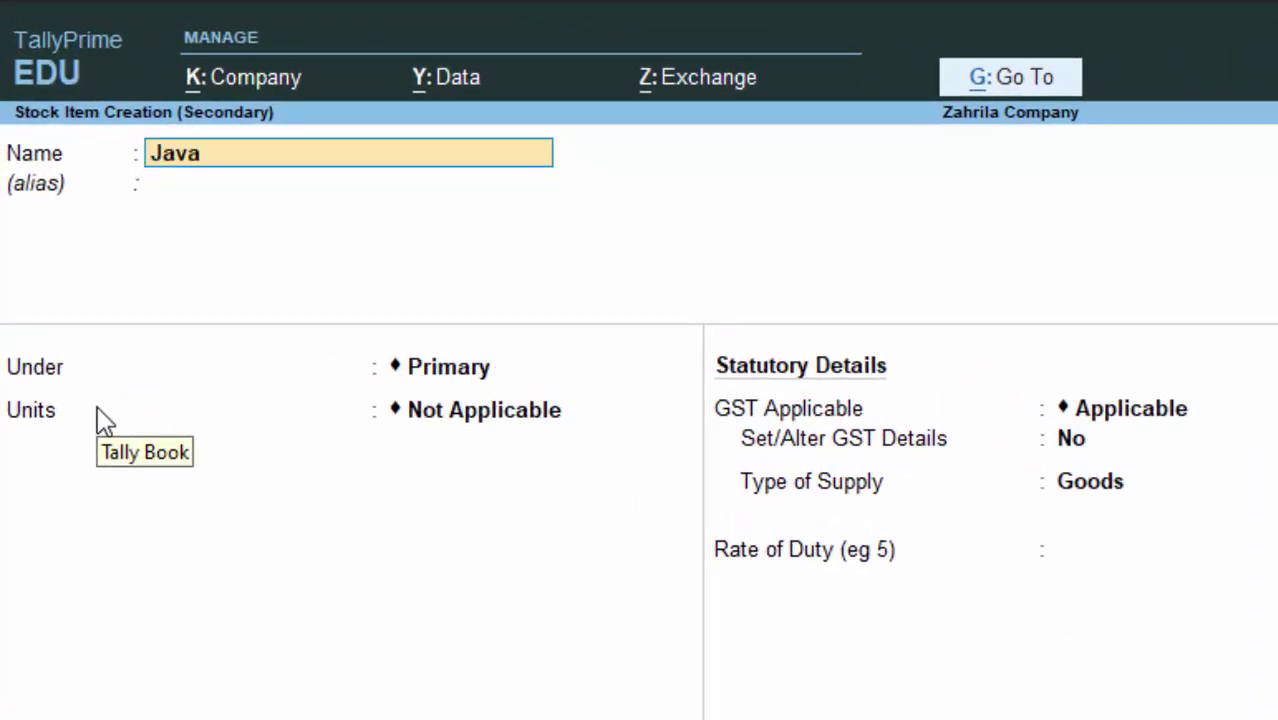
text( Book)
key(Return)
key(Return)
key(Return)
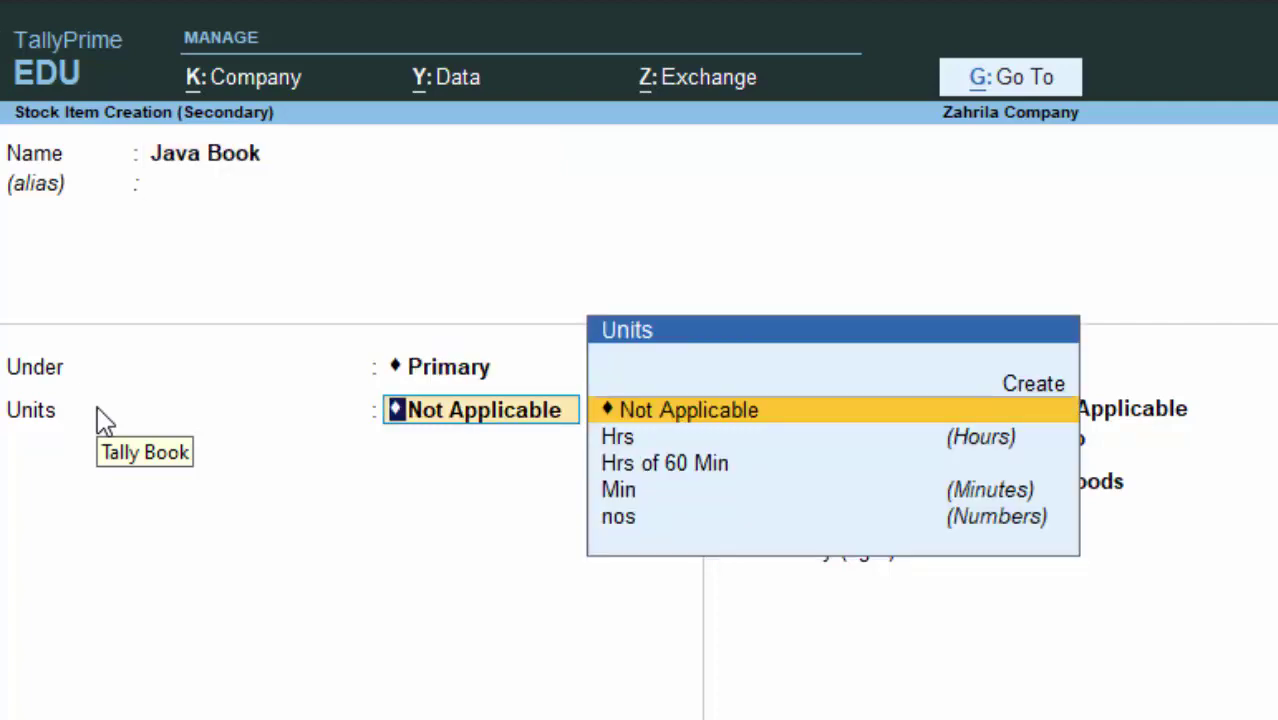
key(Down)
key(Down)
key(Down)
key(Down)
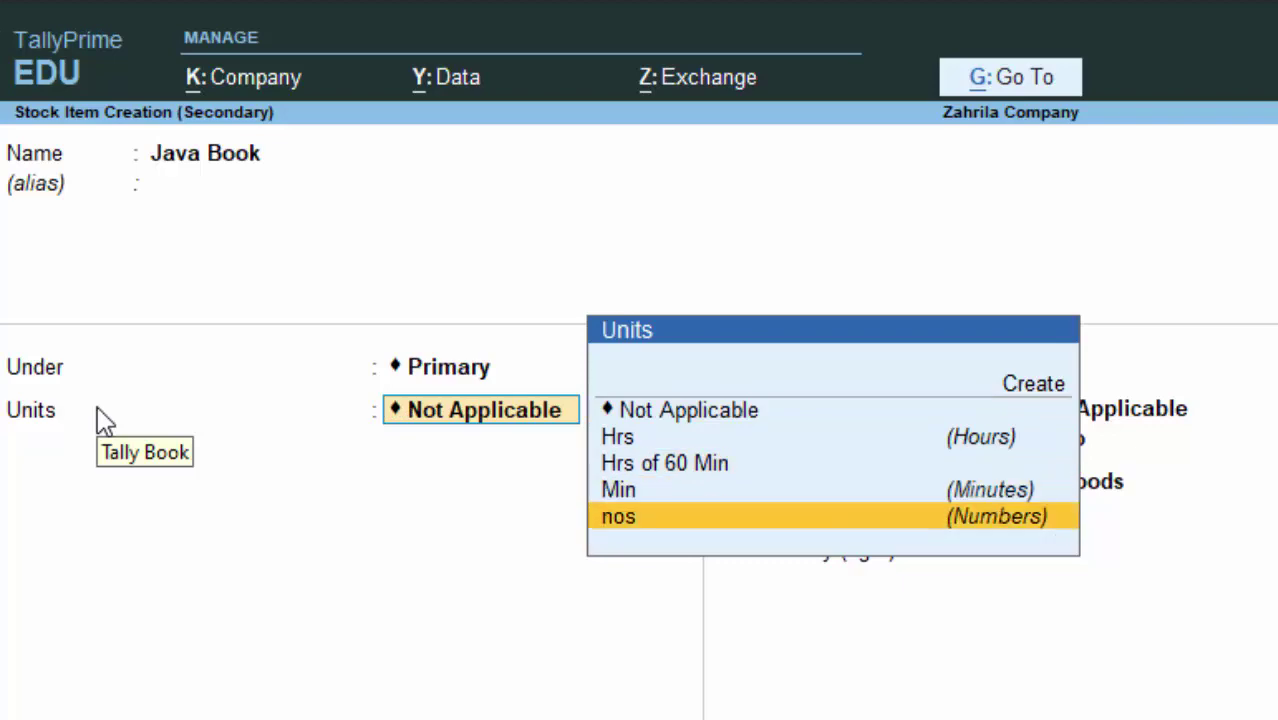
key(Return)
key(Return)
key(Return)
key(Return)
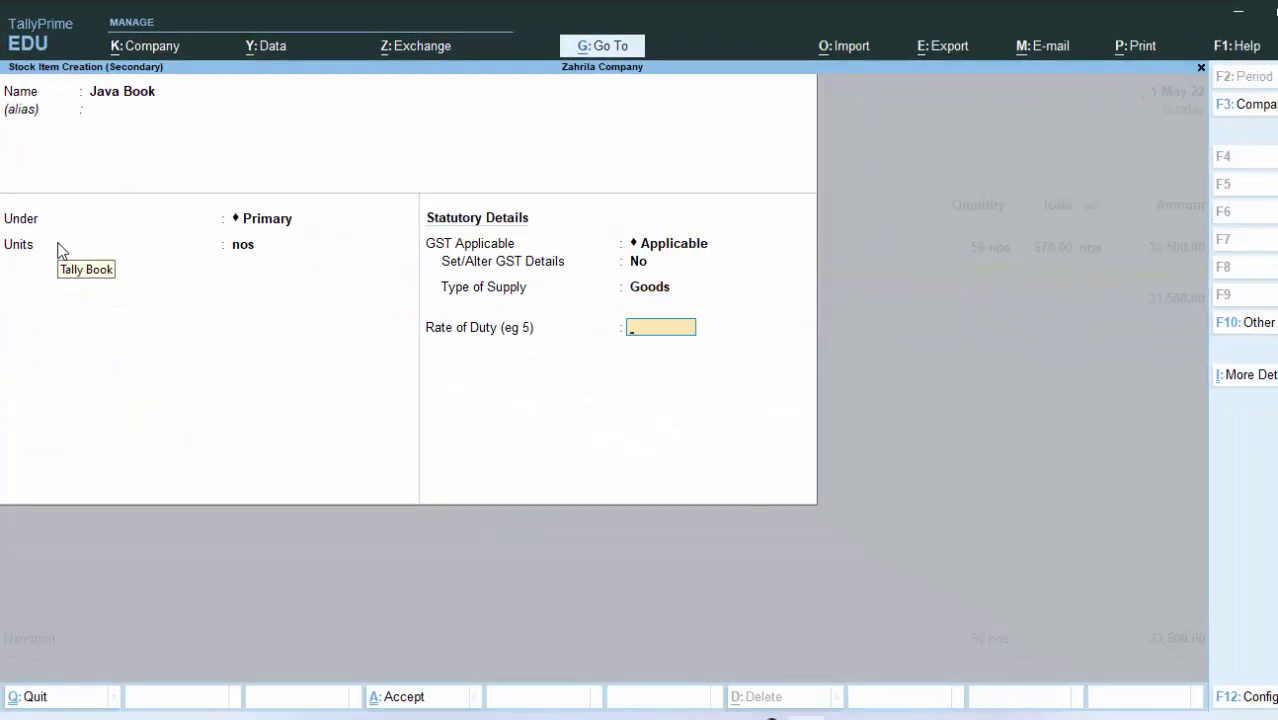
key(Return)
key(Return)
Step: Enter Java Book on the voucher as 100 nos at 1,100, totalling 1,10,000.00
text(10)
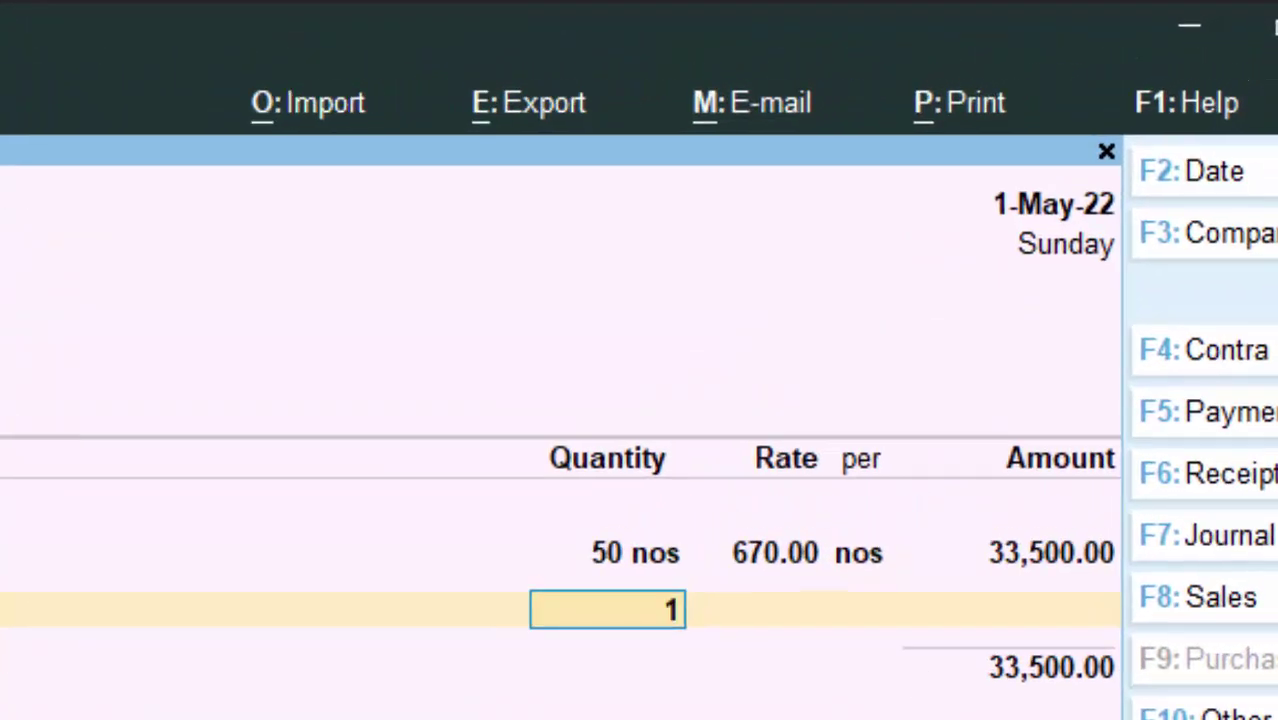
text(0)
key(Return)
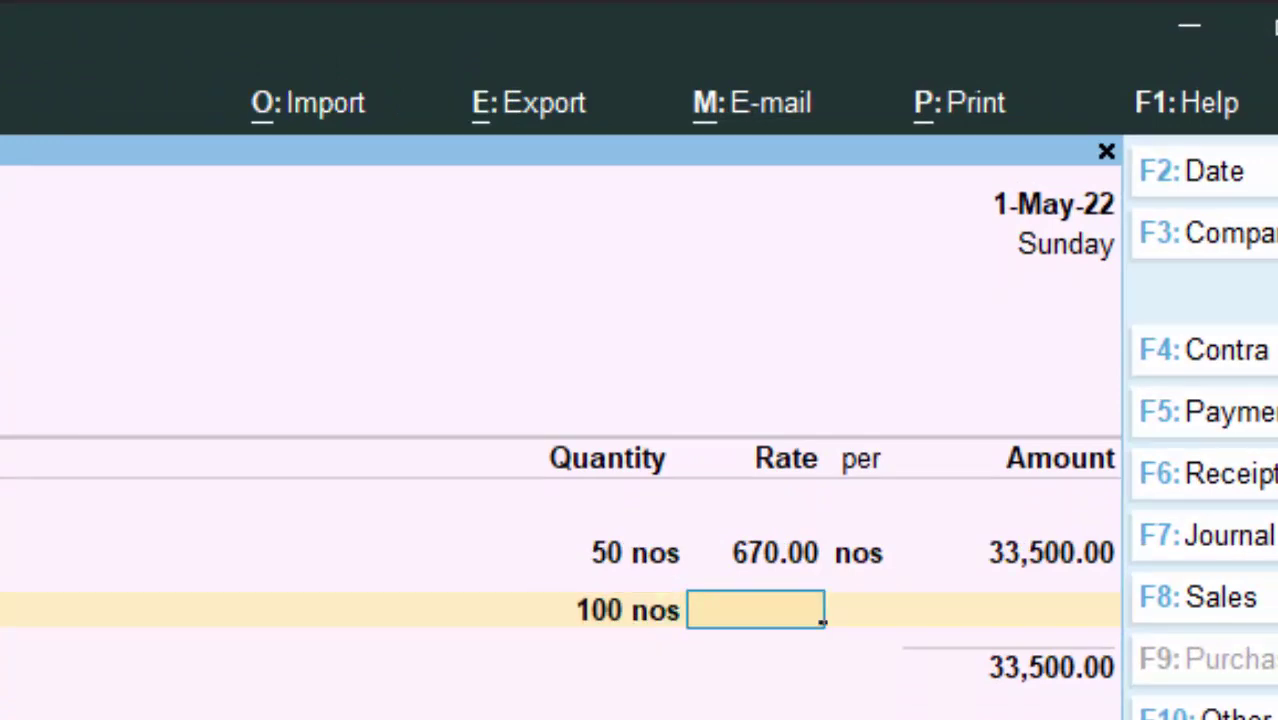
text(1,1)
text(00)
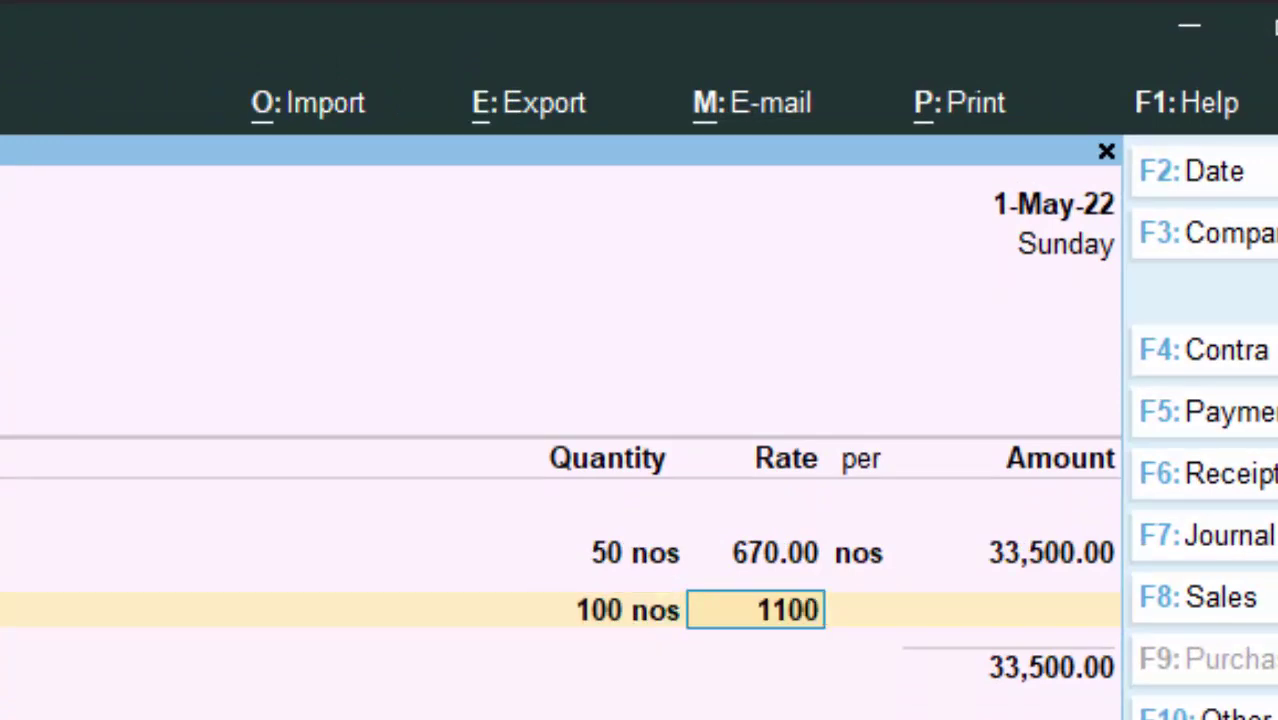
key(Return)
key(Return)
key(Return)
key(Return)
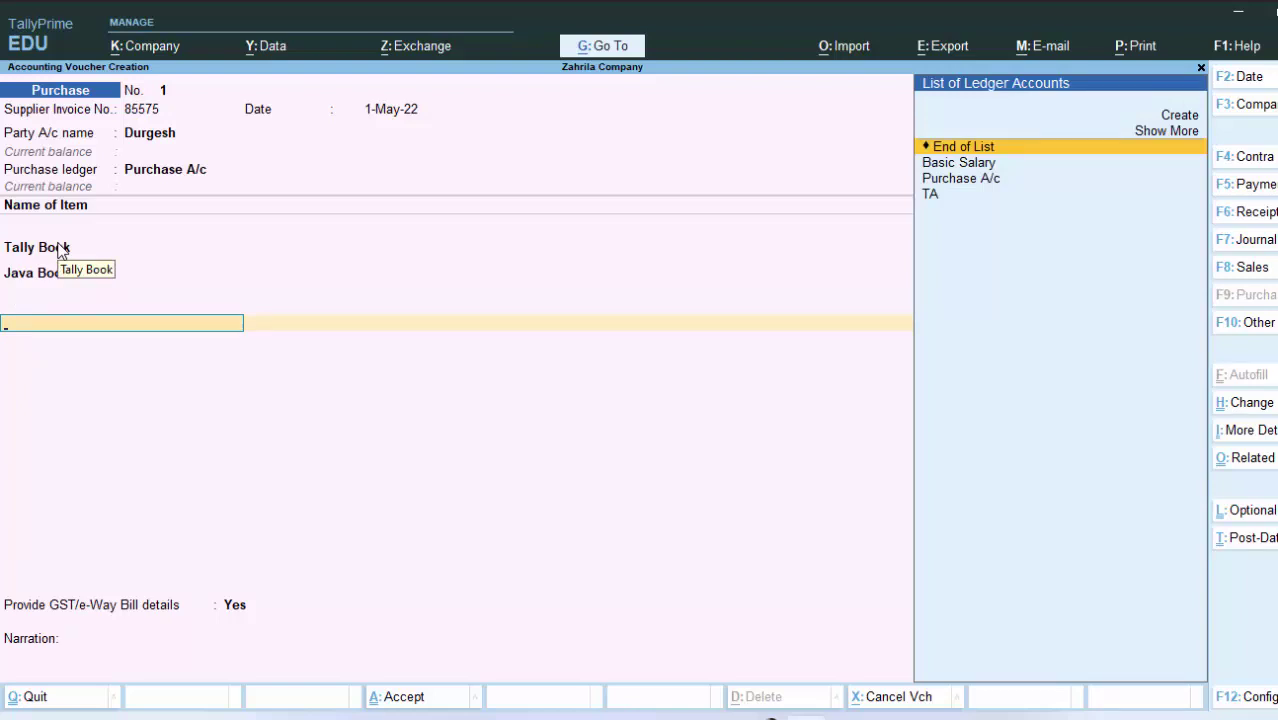
Step: Start a new ledger named 'Cgst' under the Duties & Taxes group
key(alt+c)
text(G)
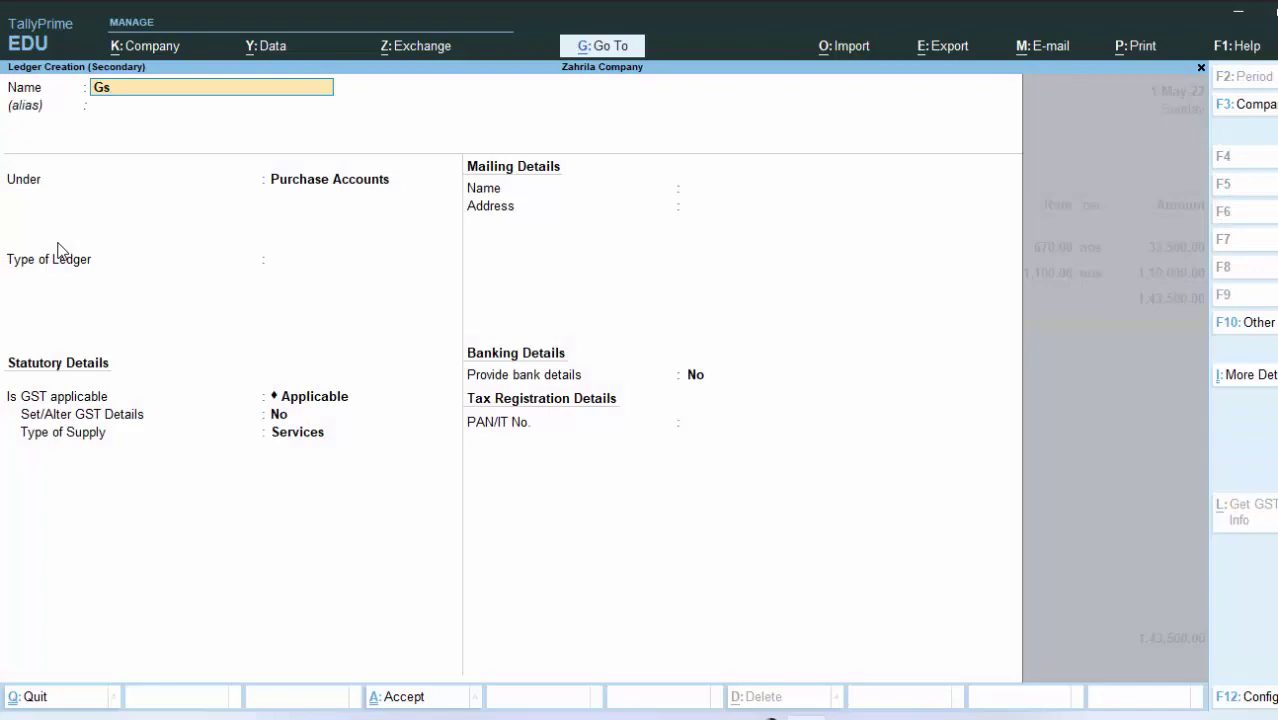
key(BackSpace)
text(Cgst)
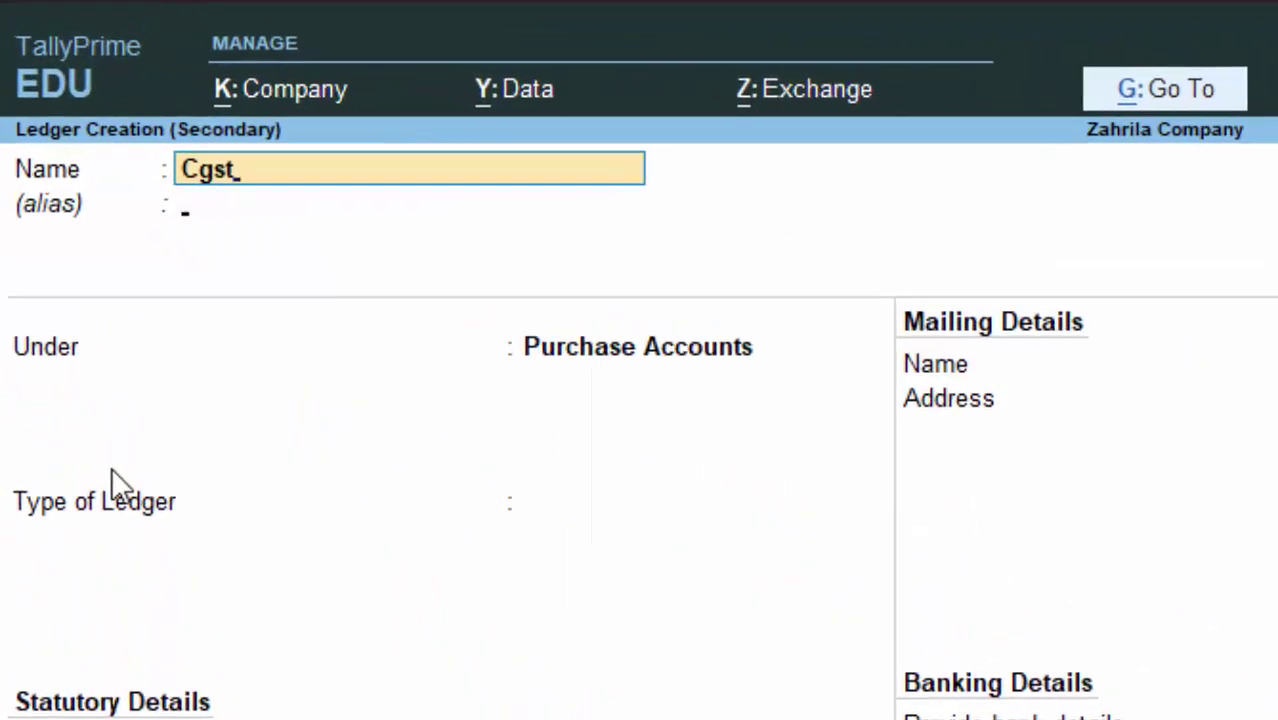
key(Return)
key(Return)
text(D)
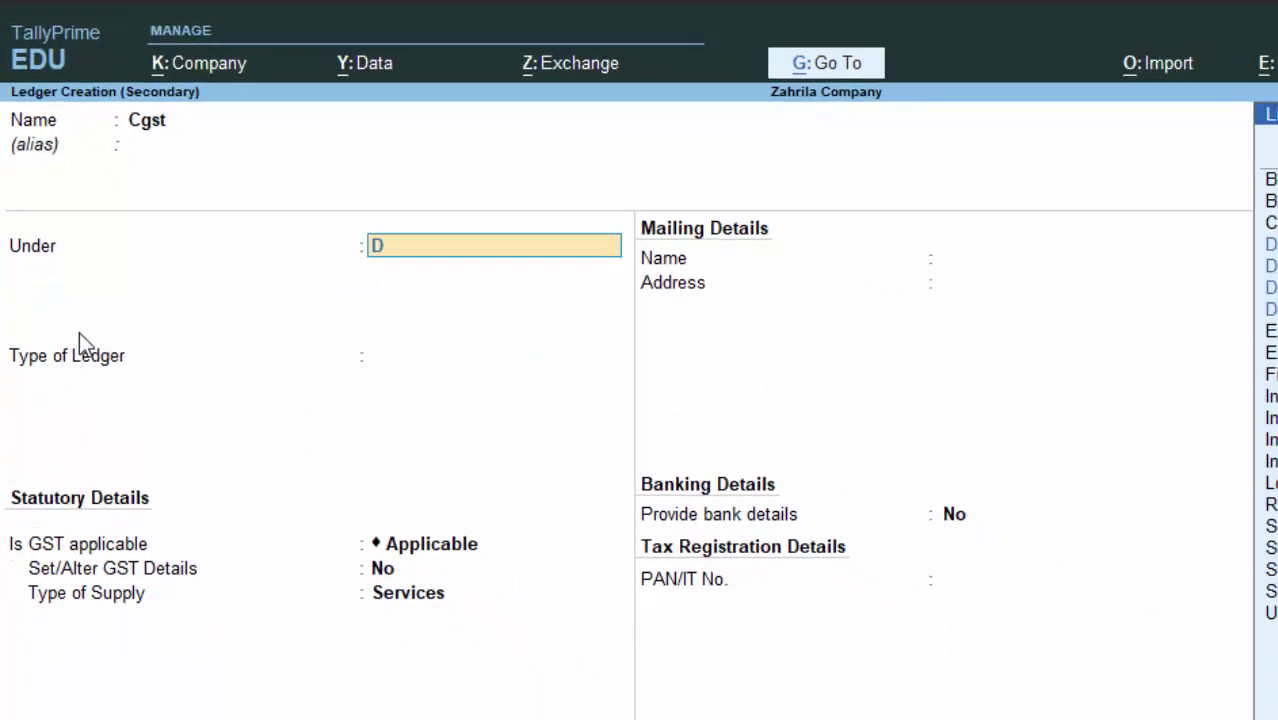
key(Down)
key(Down)
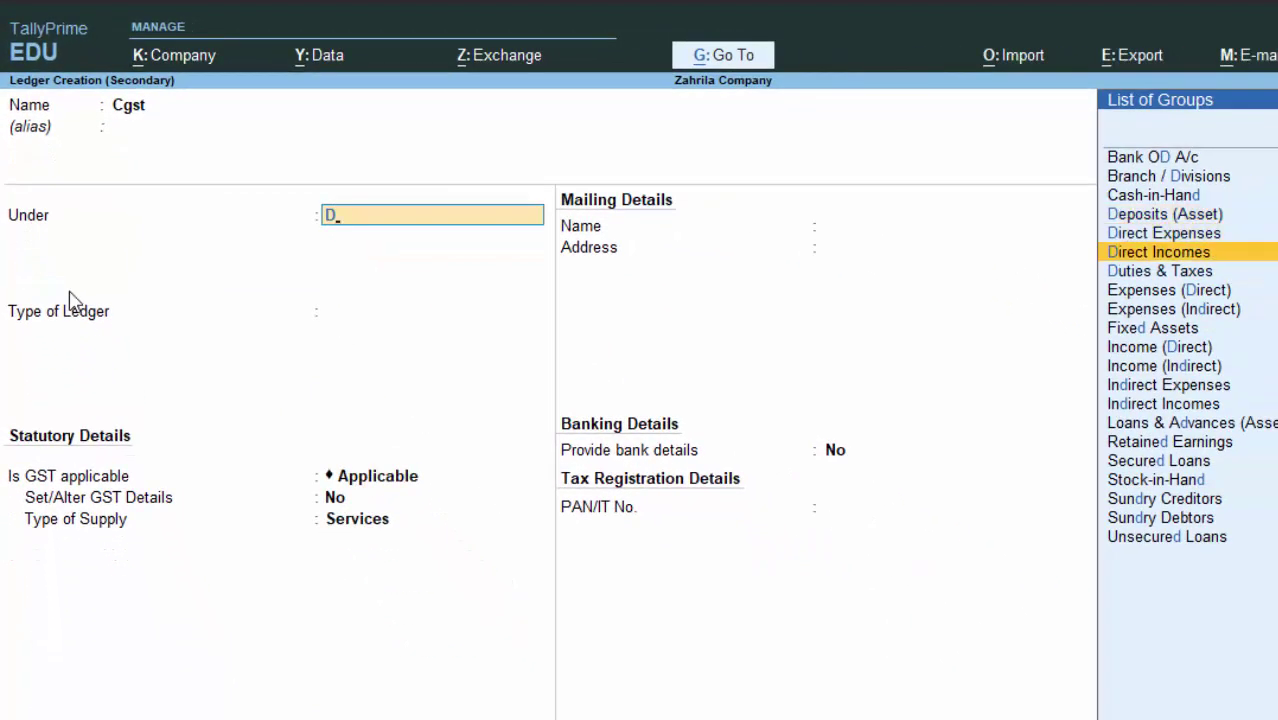
key(Down)
key(Return)
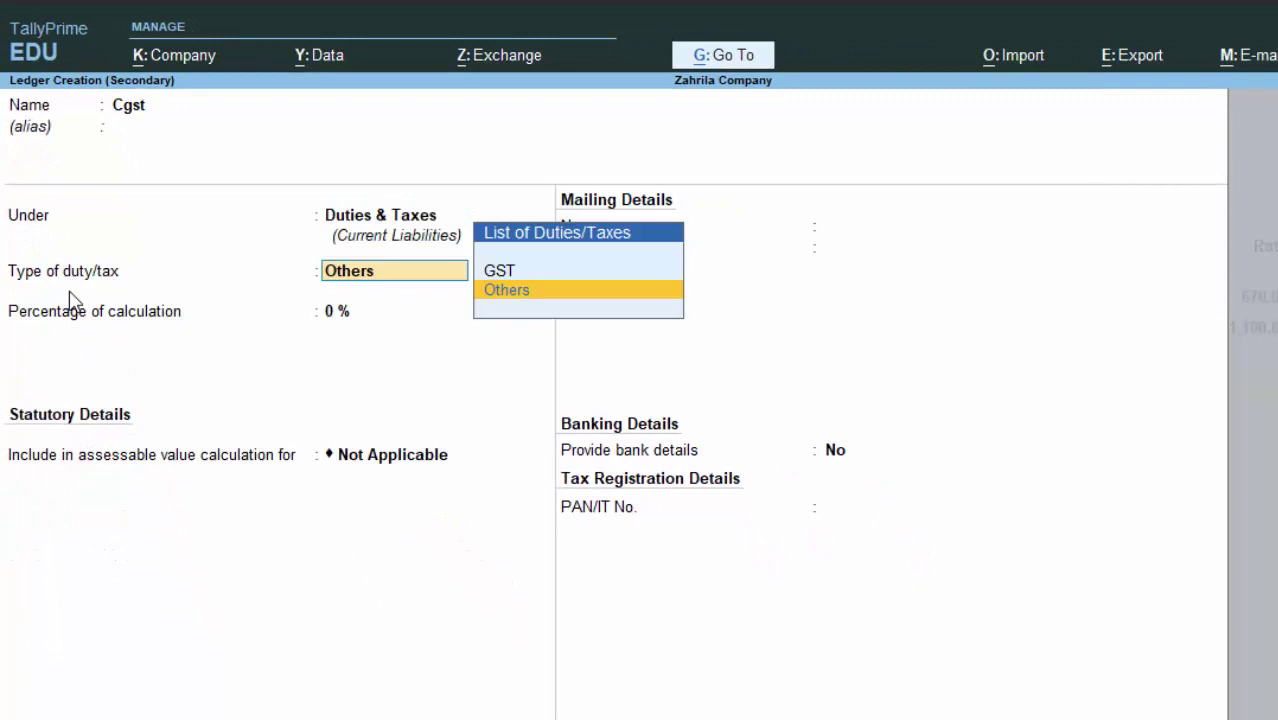
Step: Set the Cgst ledger to GST duty type, Central Tax, 0%, with Normal Rounding
key(Up)
key(Return)
key(Return)
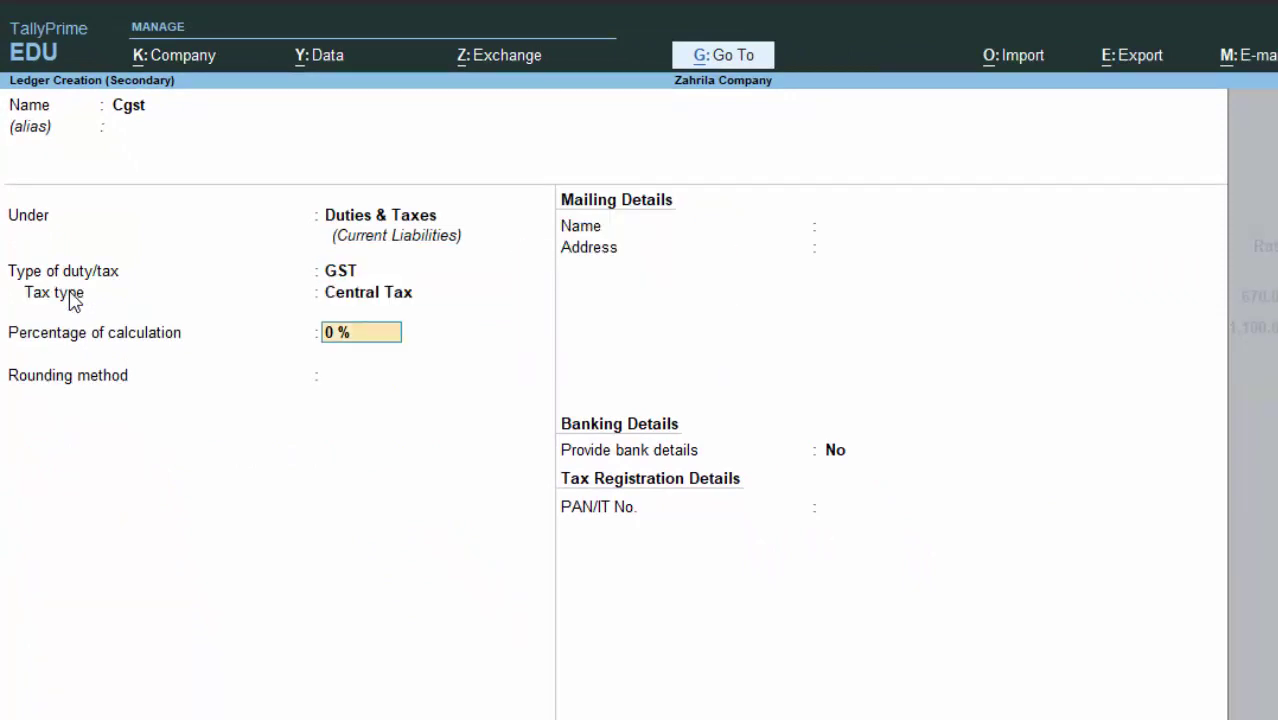
key(Return)
key(Down)
key(Down)
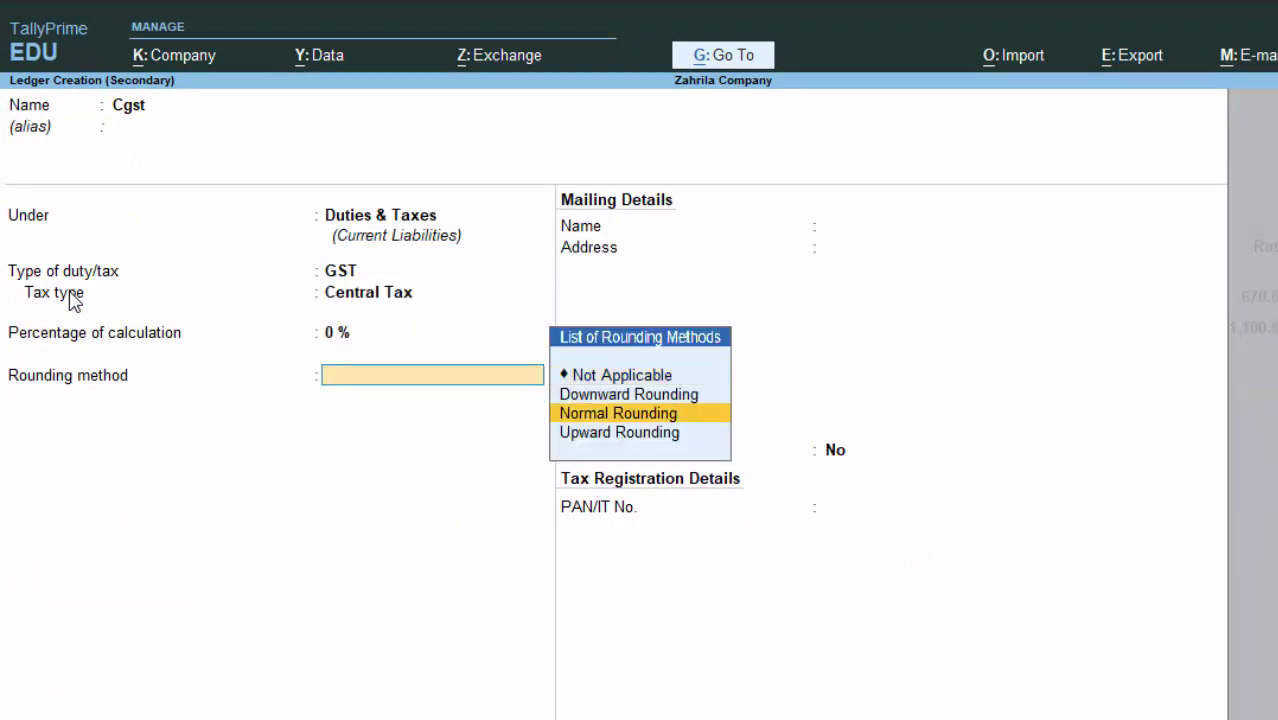
key(Return)
key(Return)
key(Return)
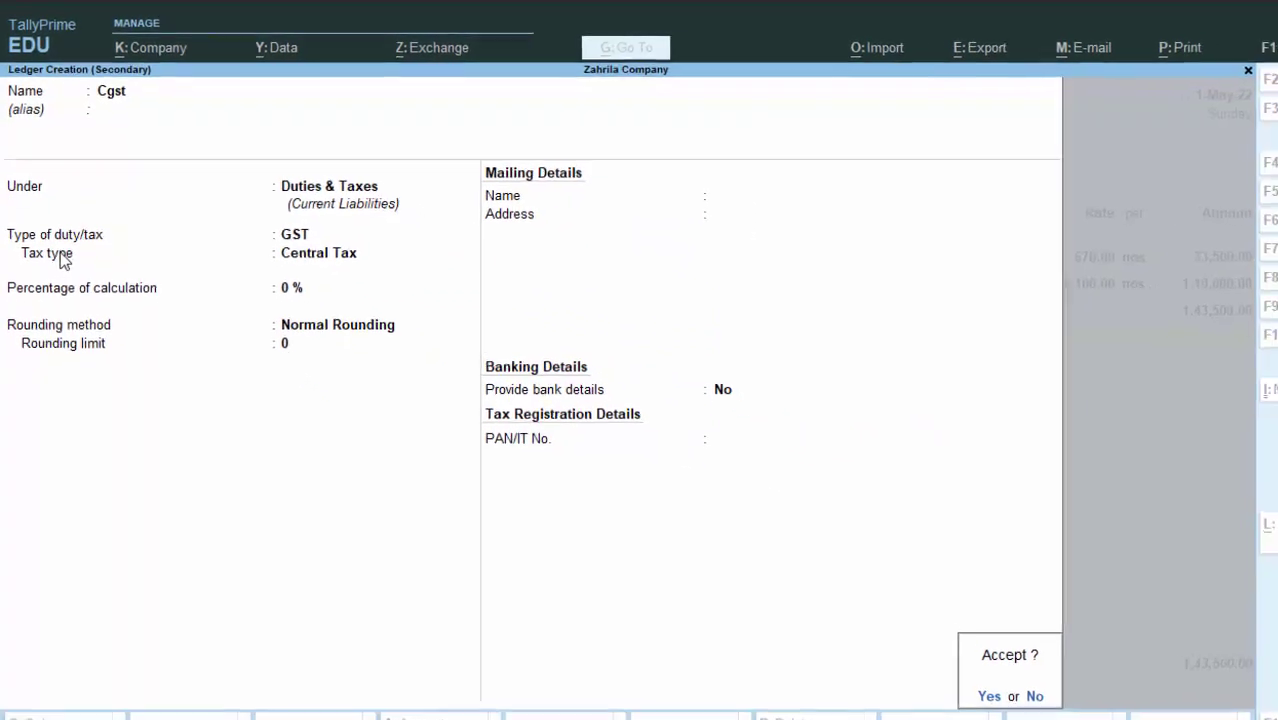
key(Return)
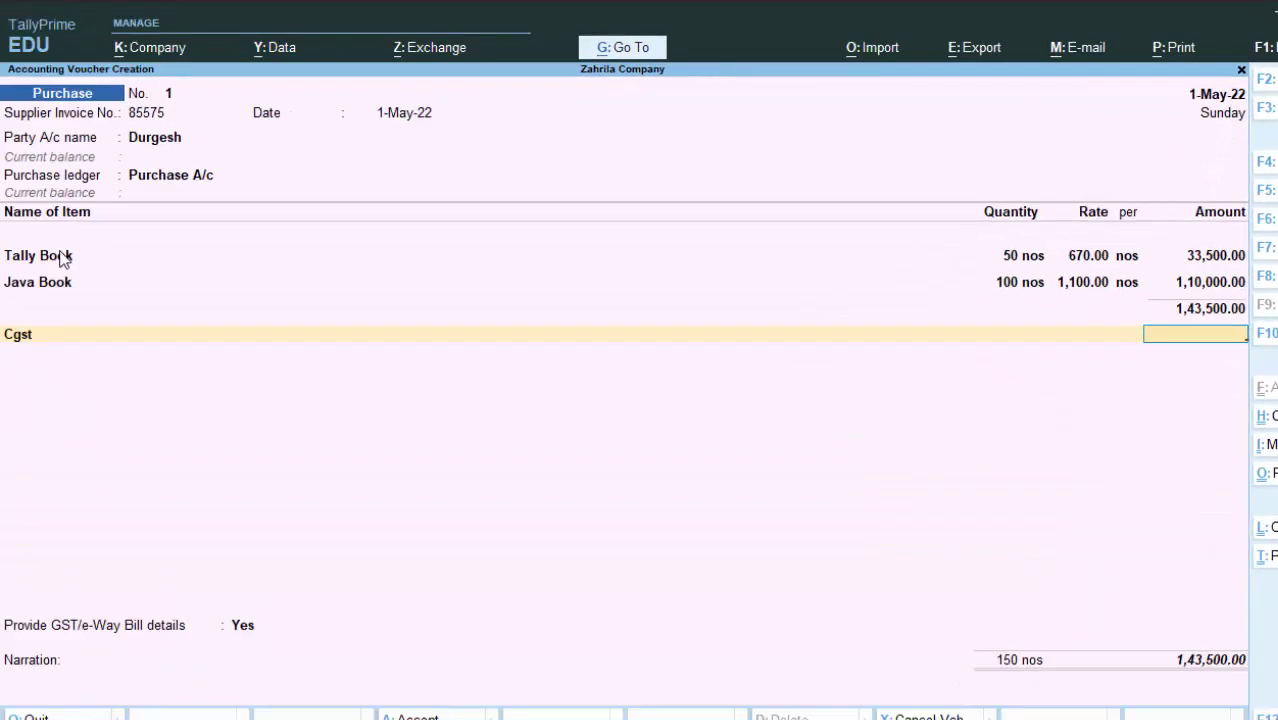
Step: Open company GST details, keeping Uttar Pradesh, Regular, 1-Apr-22 and Monthly, and enter the company GSTIN
key(F11)
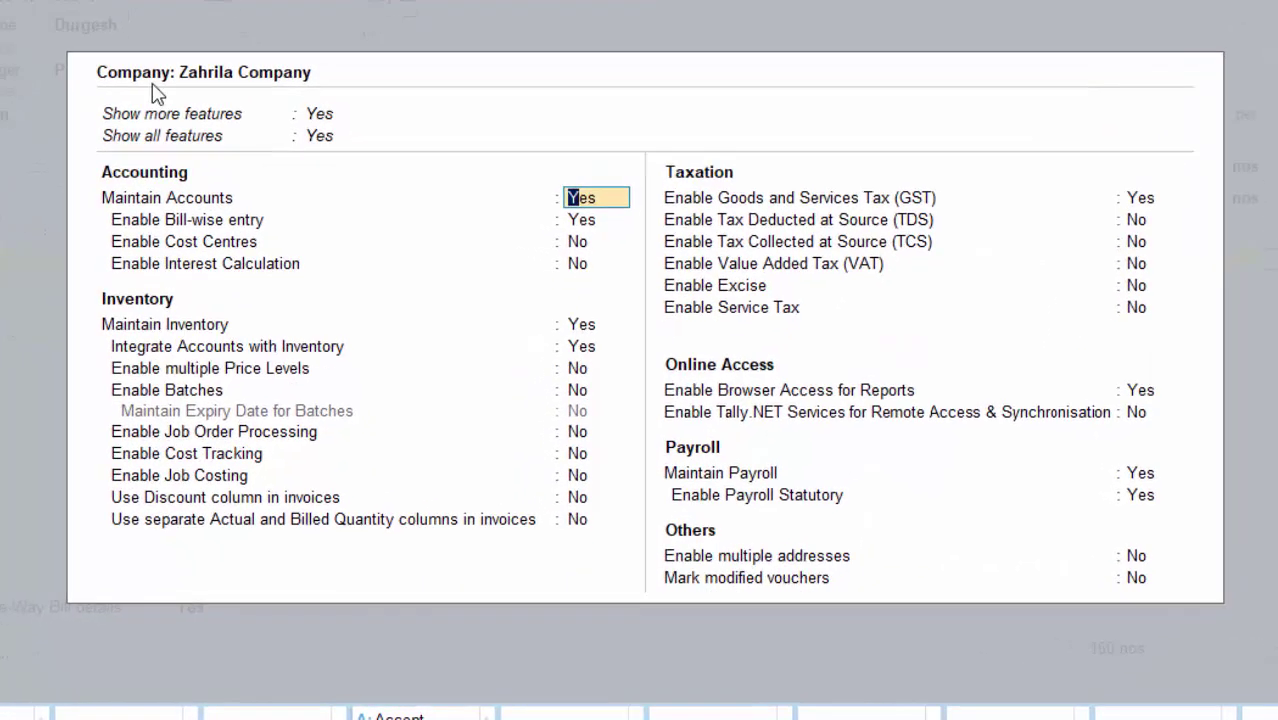
click(1143, 200)
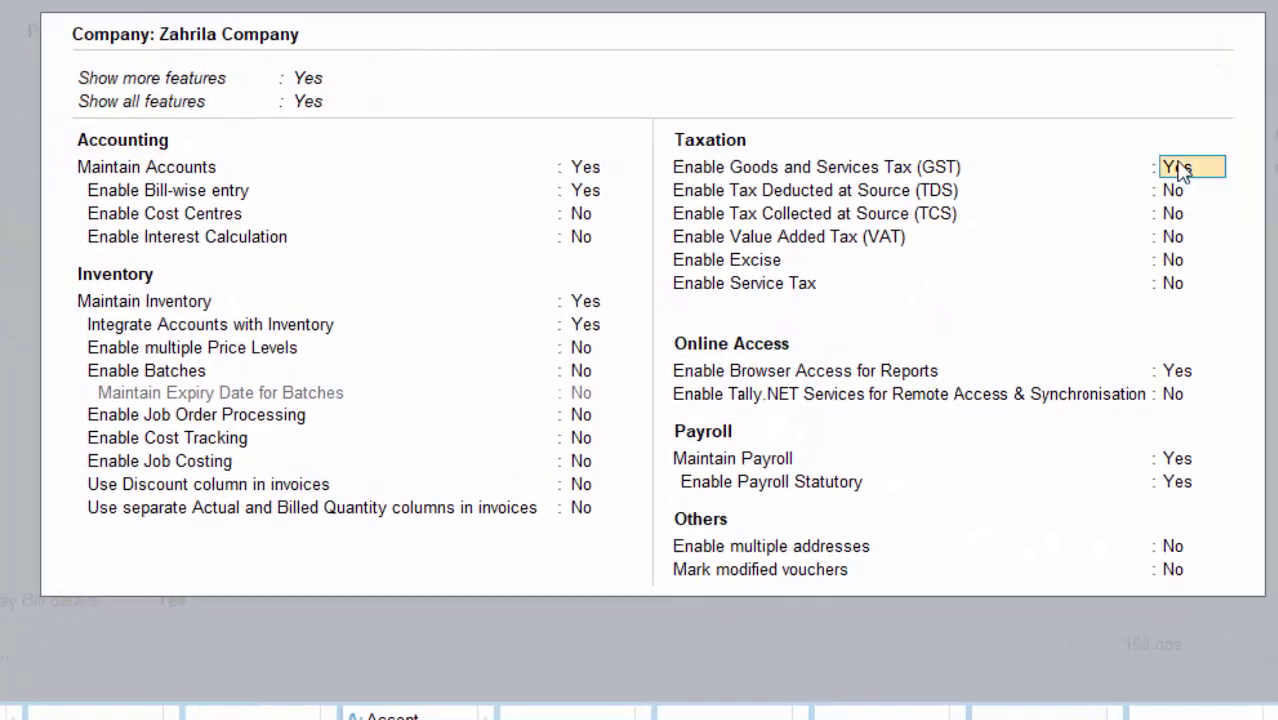
key(Return)
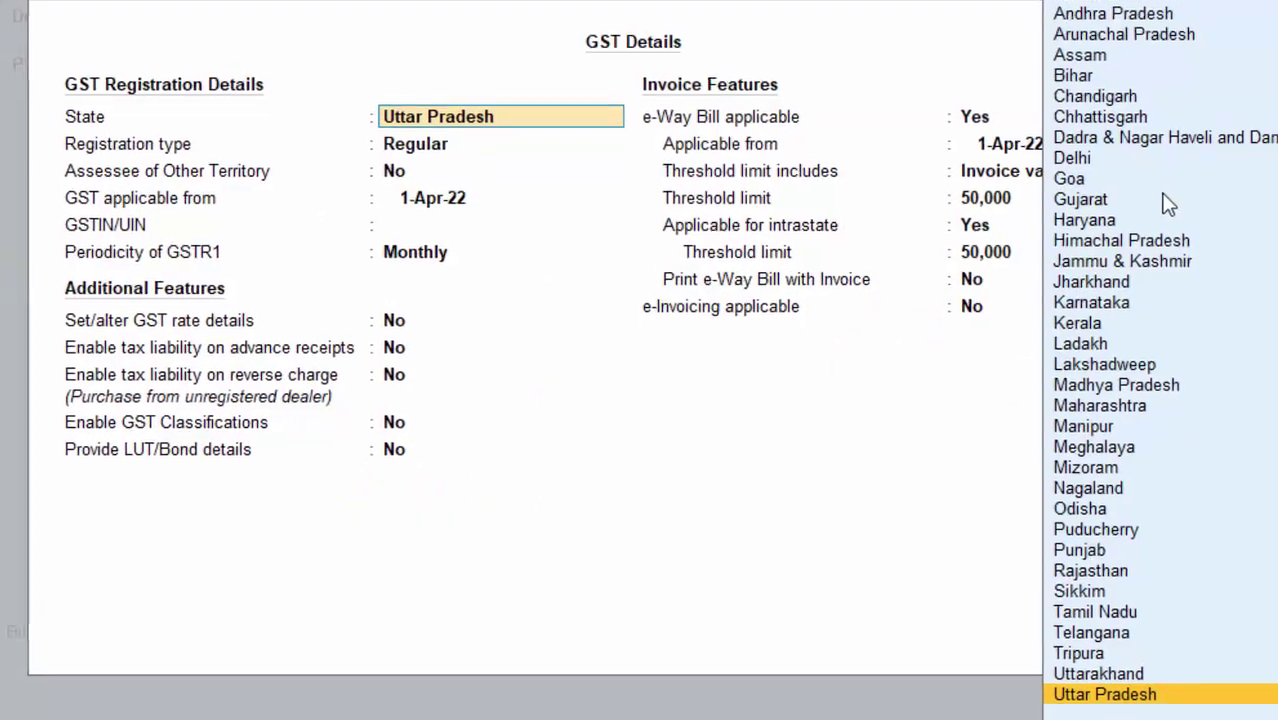
key(Return)
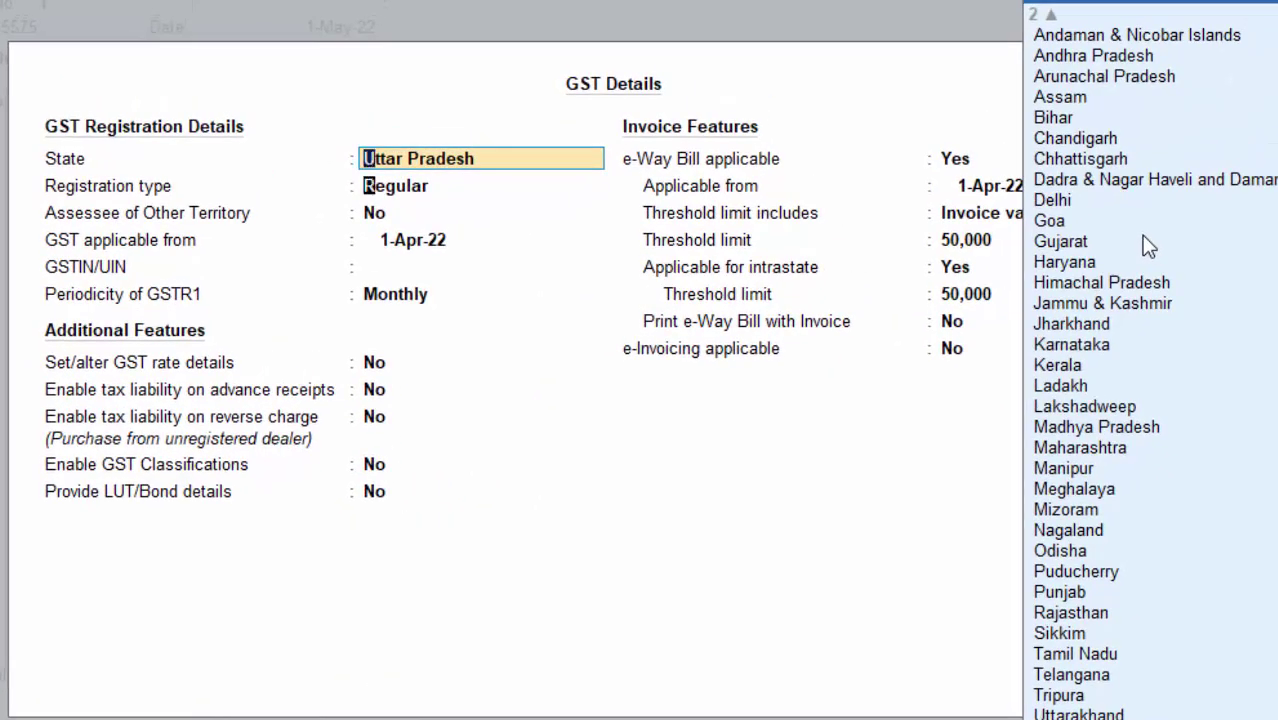
key(Return)
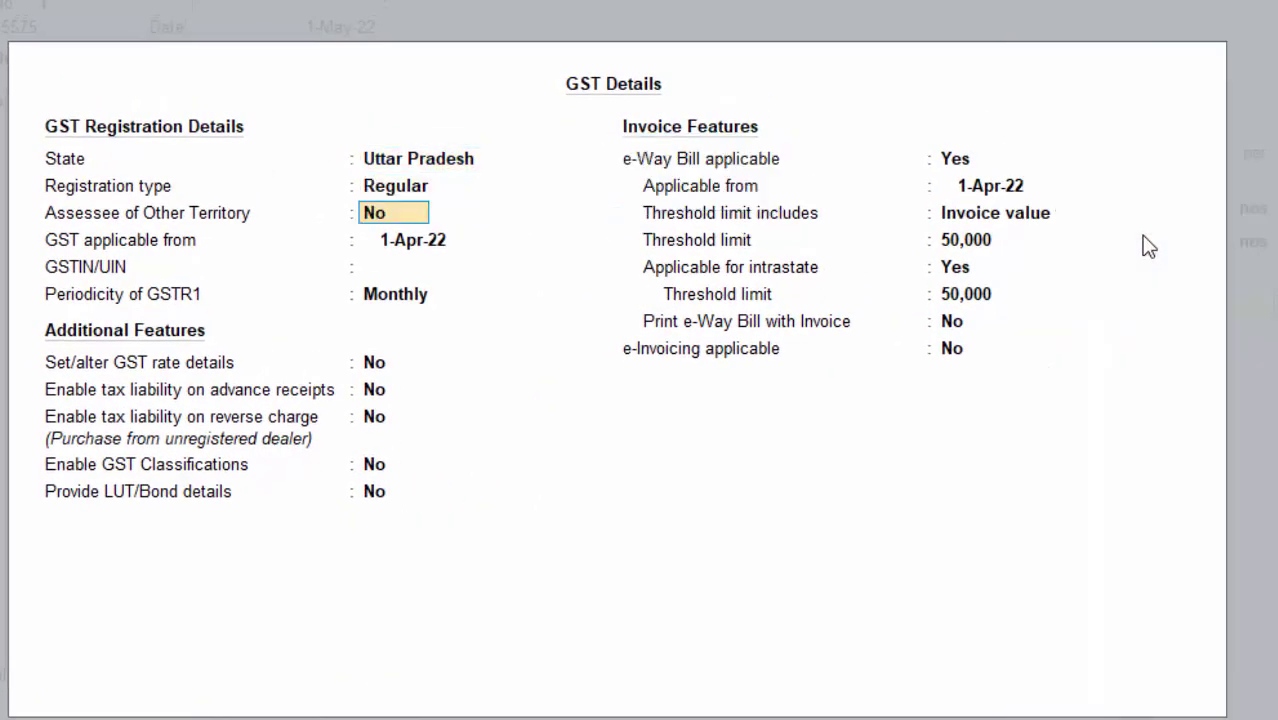
key(Return)
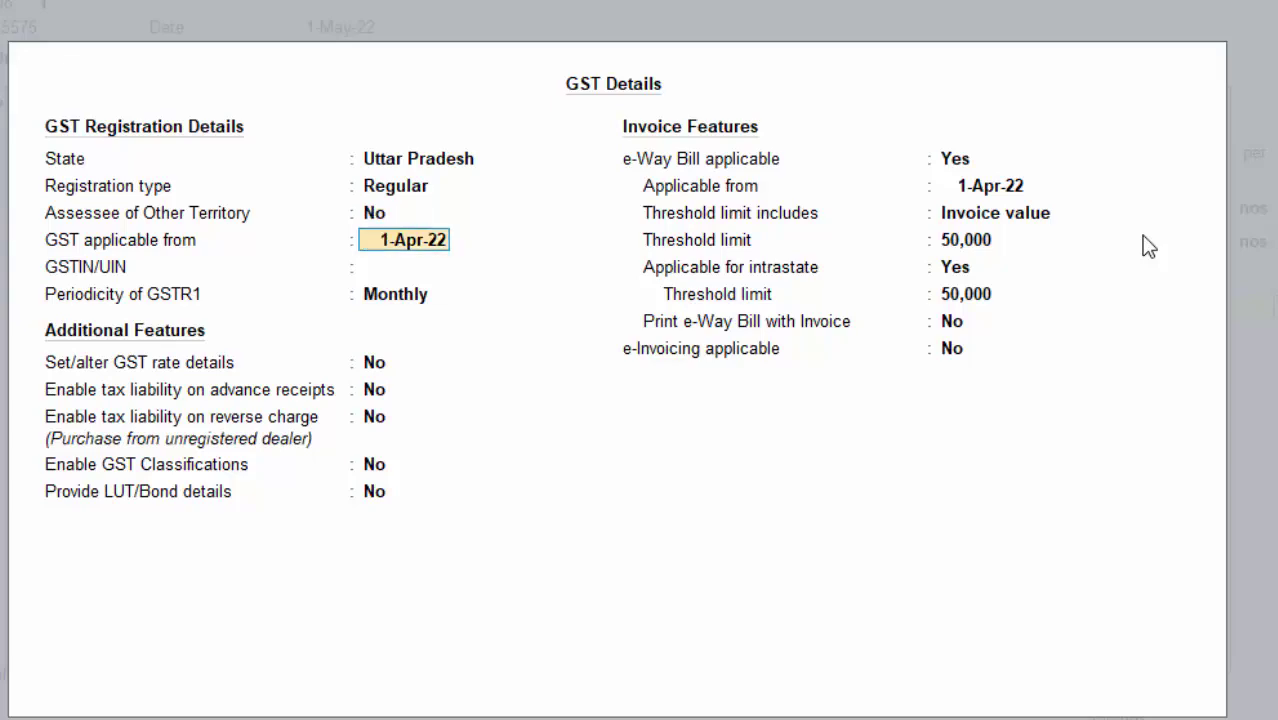
key(Return)
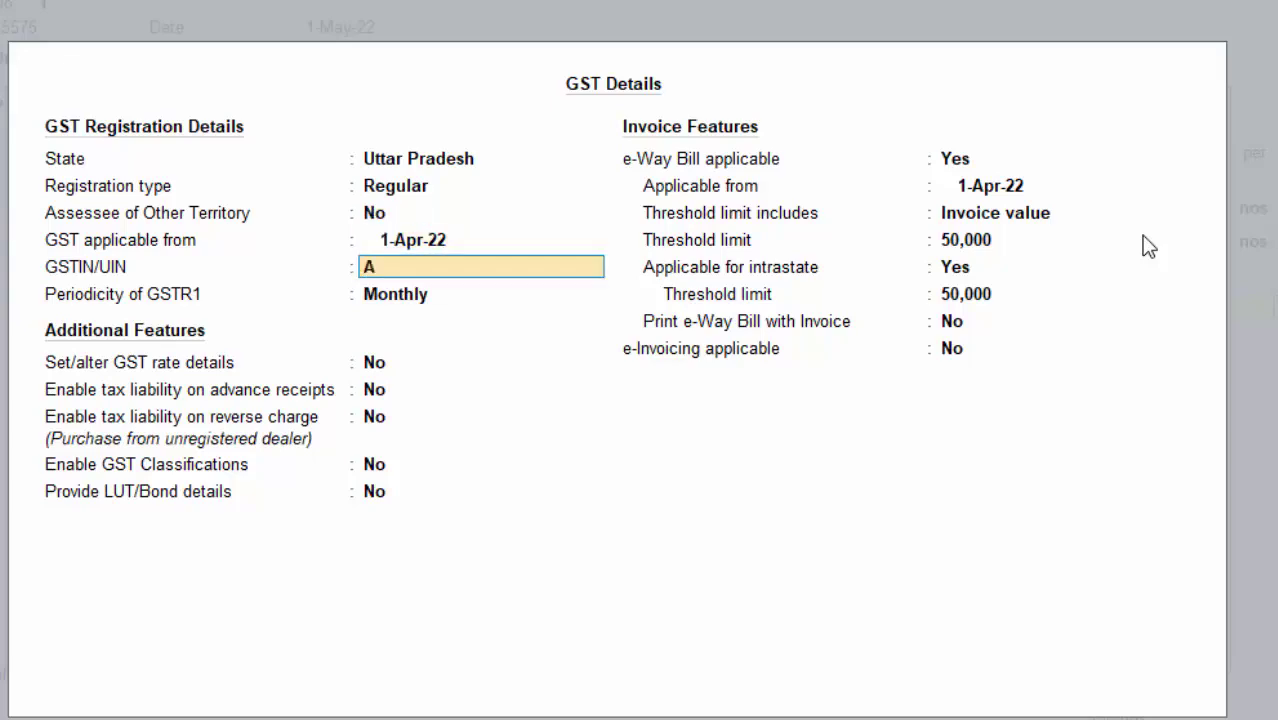
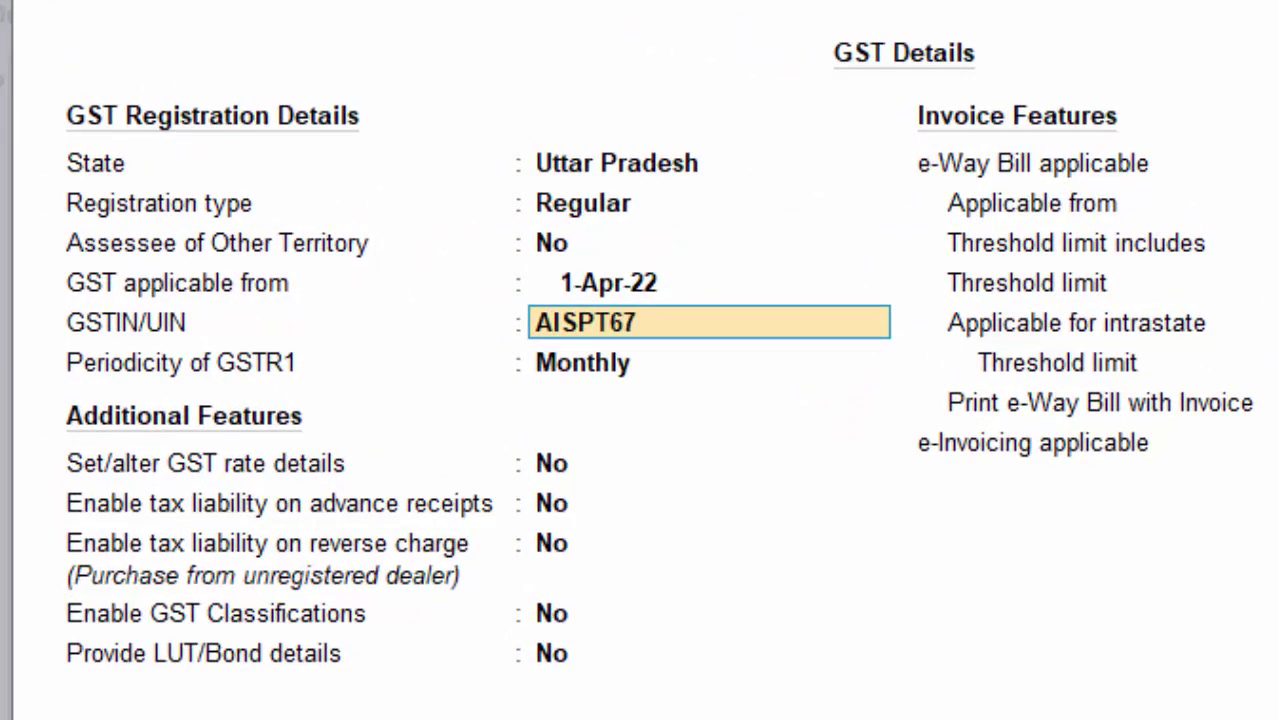
key(Return)
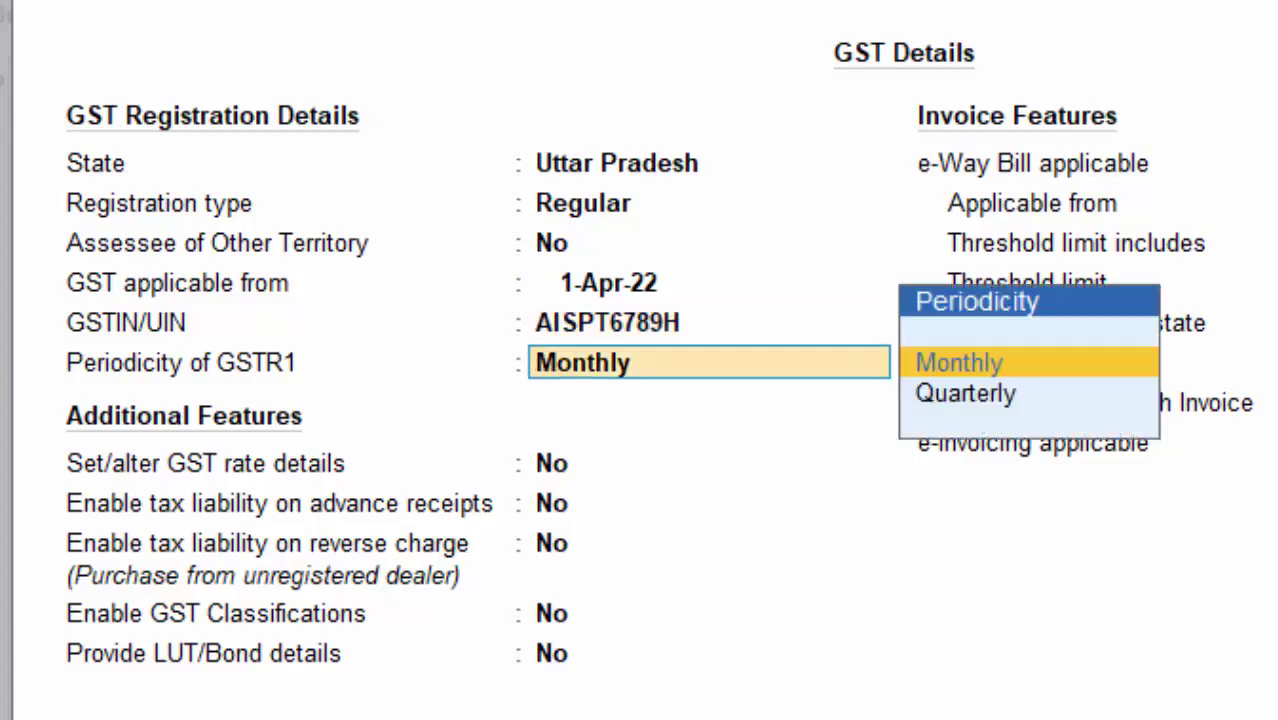
key(Return)
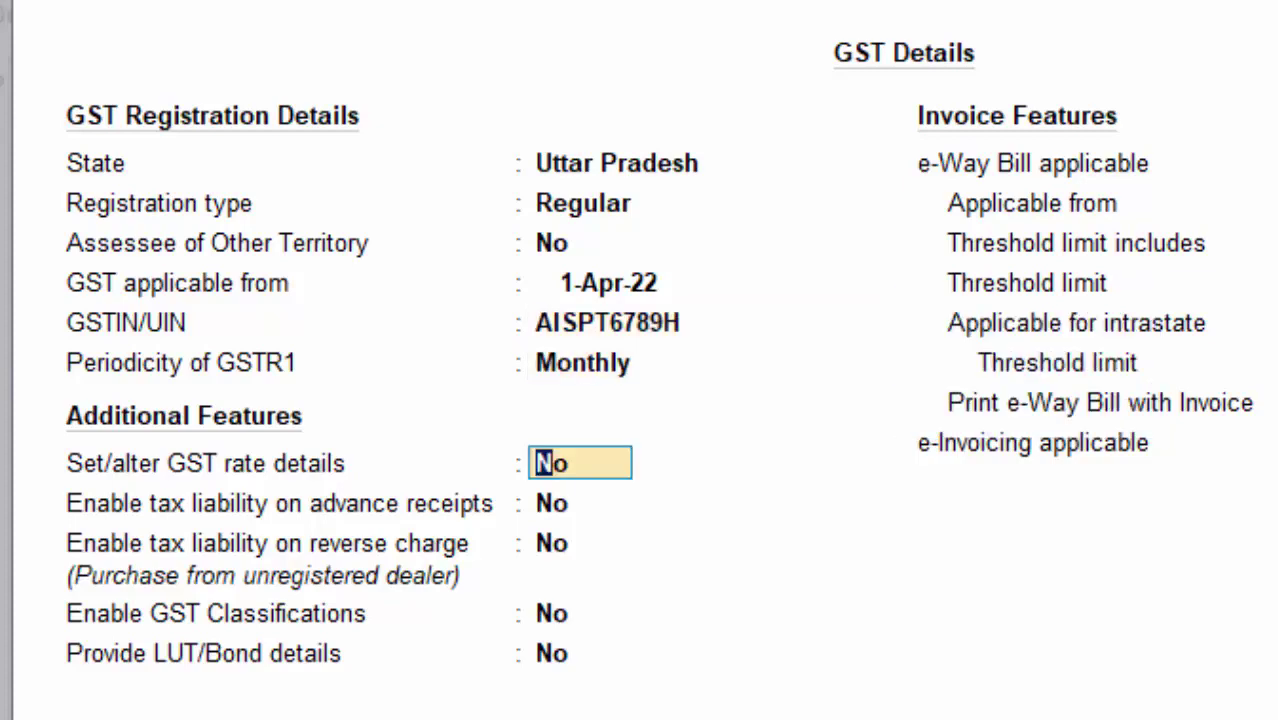
Step: Set the company GST rate details to Taxable with an 18% integrated tax rate
text(y)
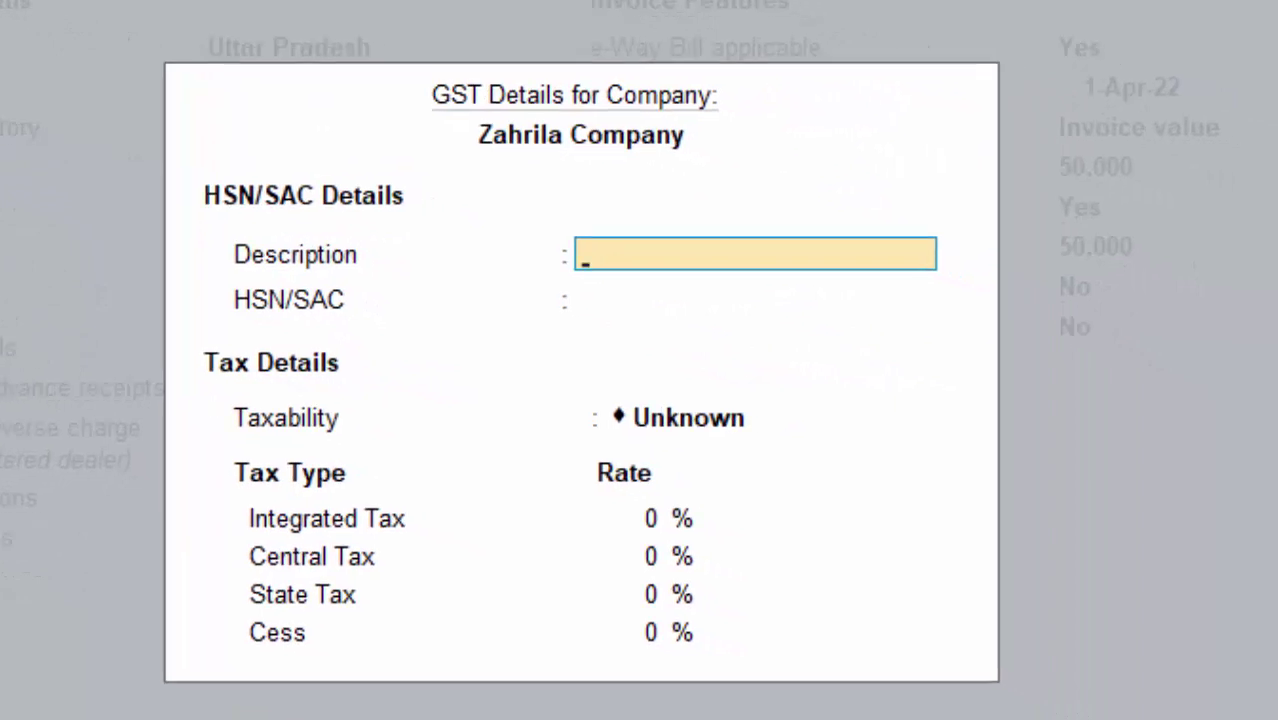
key(Return)
key(Return)
key(Down)
key(Down)
key(Down)
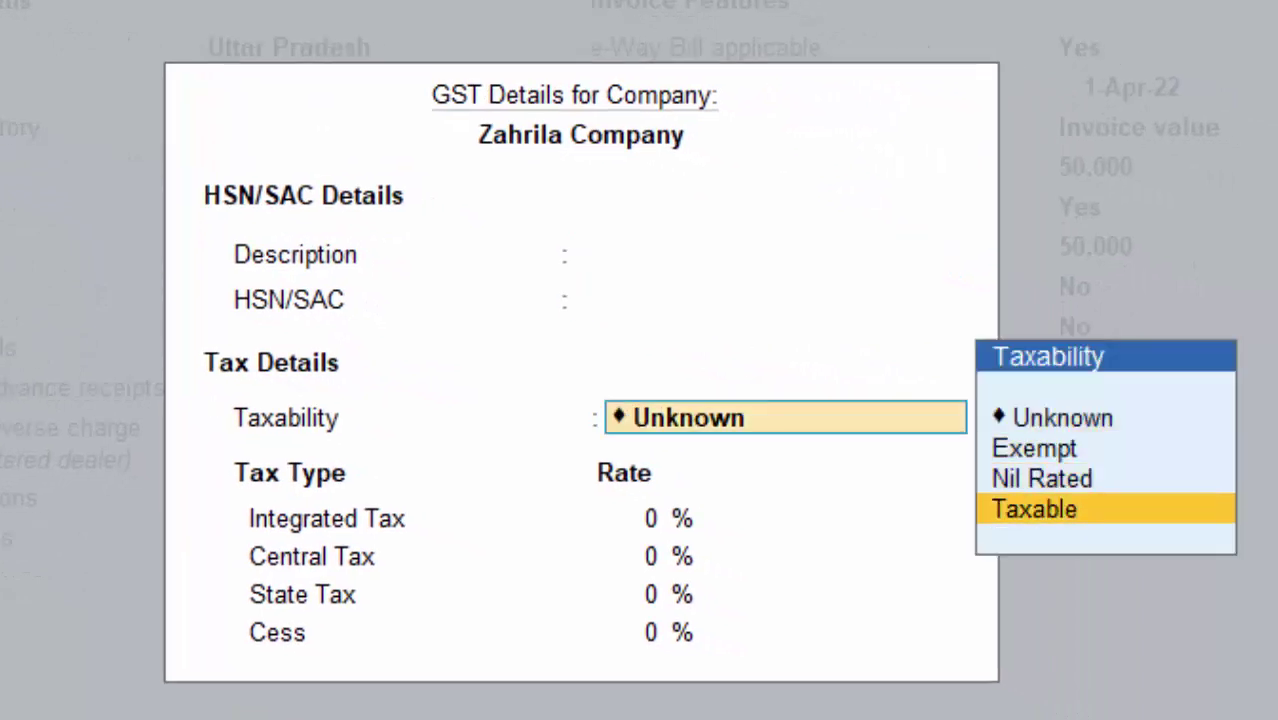
key(Return)
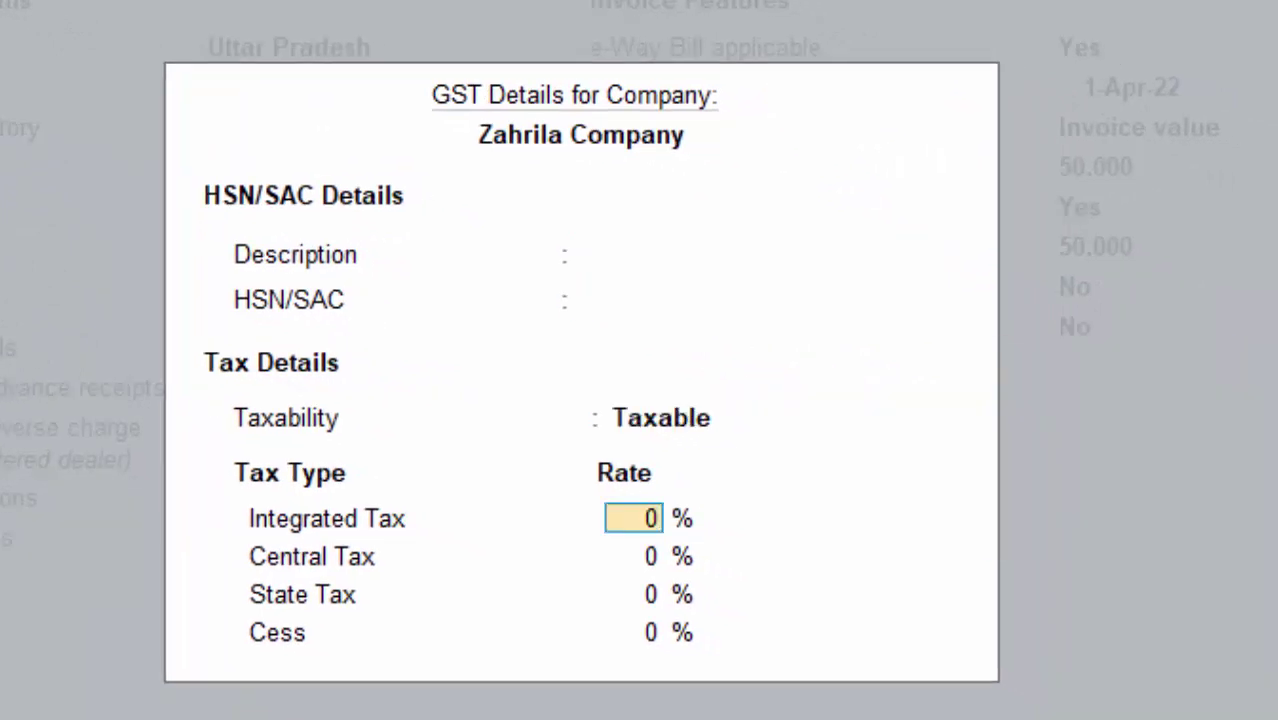
text(18)
key(Return)
key(Return)
key(Return)
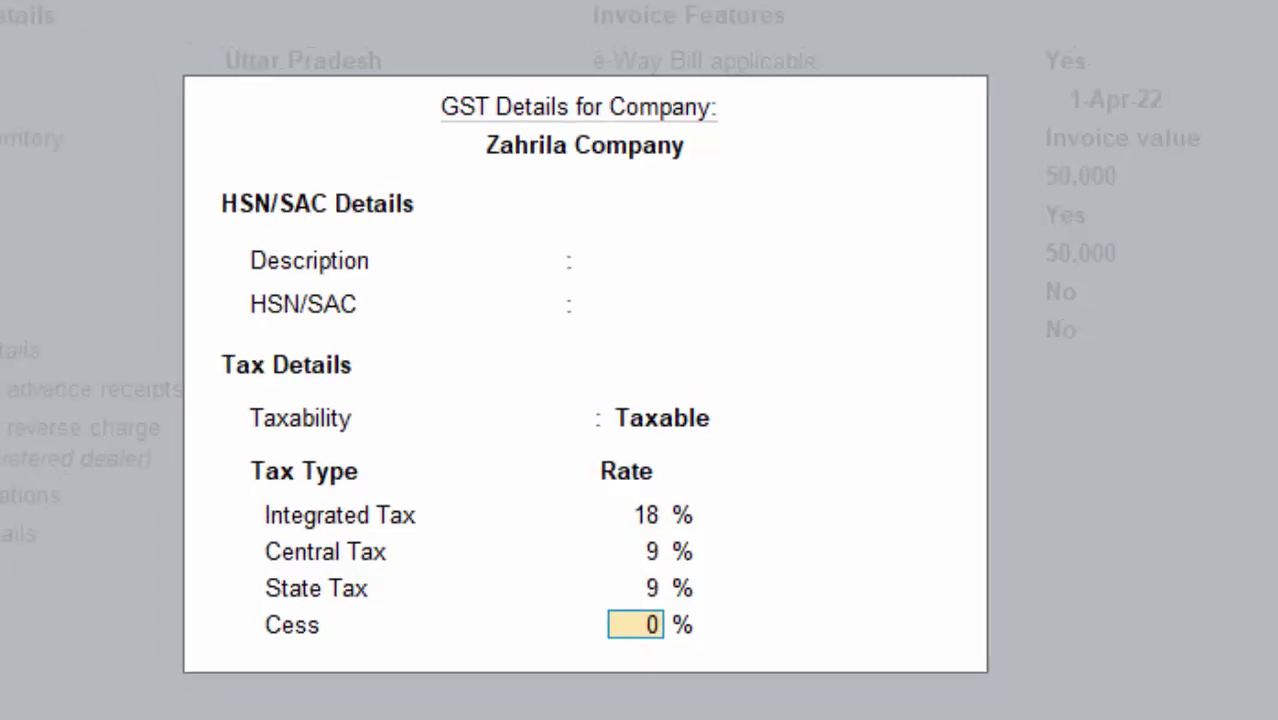
key(Return)
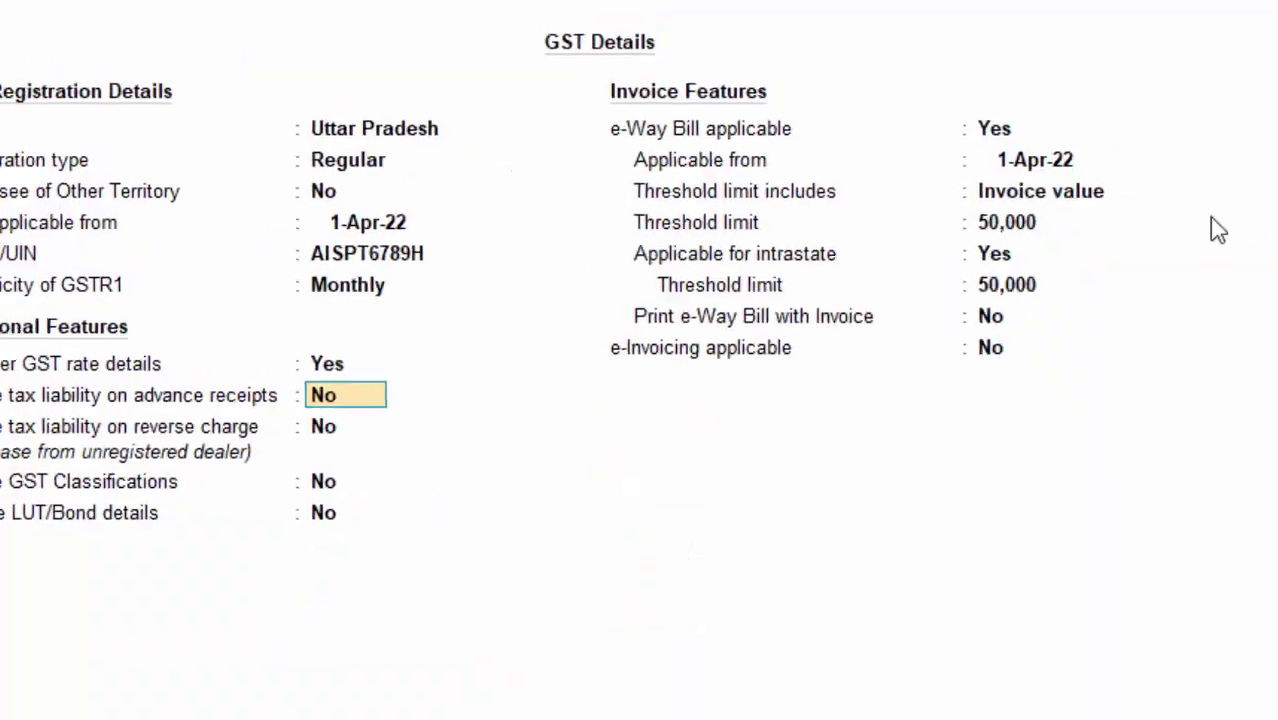
key(Return)
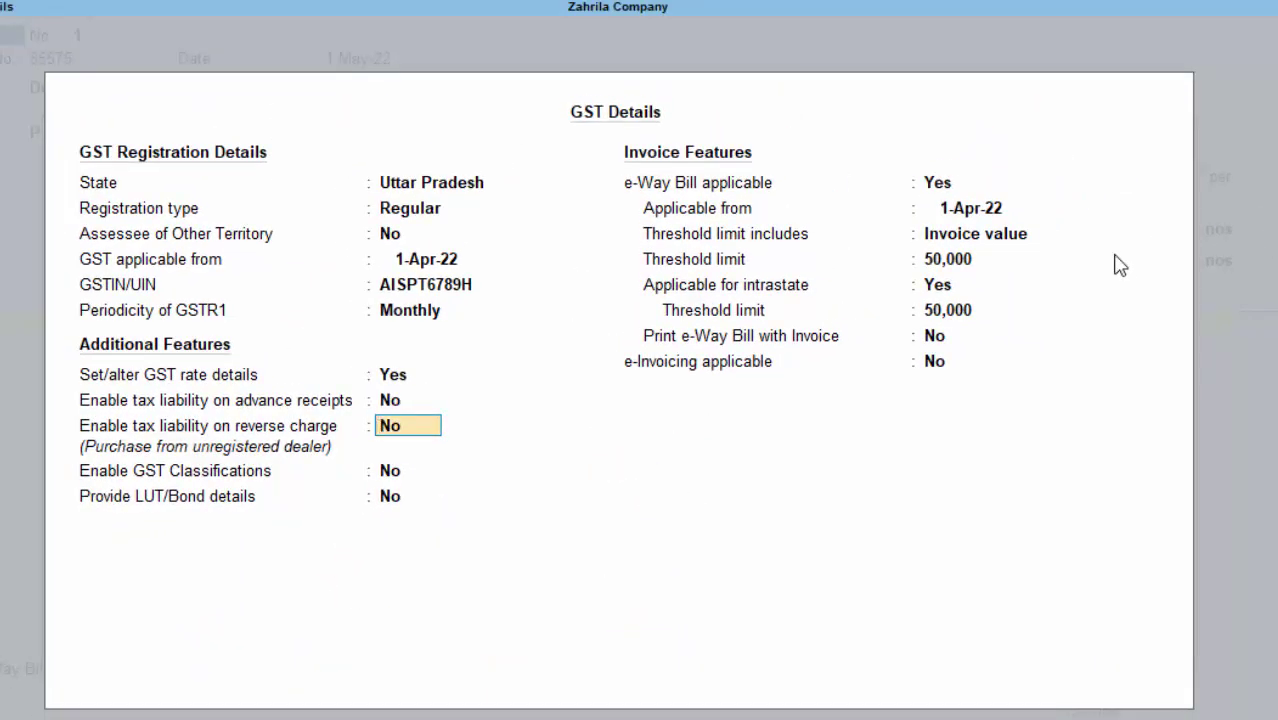
Step: Turn e-Way Bill off, accept the features, and enter Cgst at 12,915.00 on the voucher
key(Return)
key(Return)
key(Return)
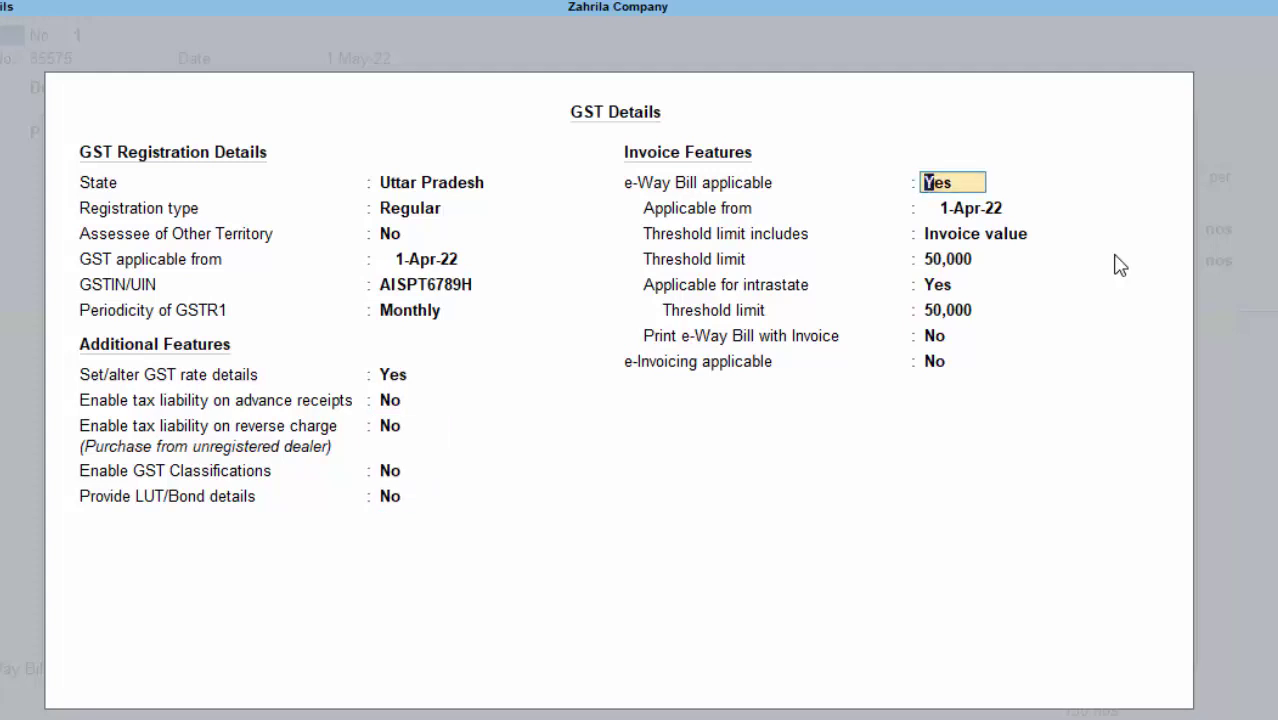
text(n)
key(Return)
key(Return)
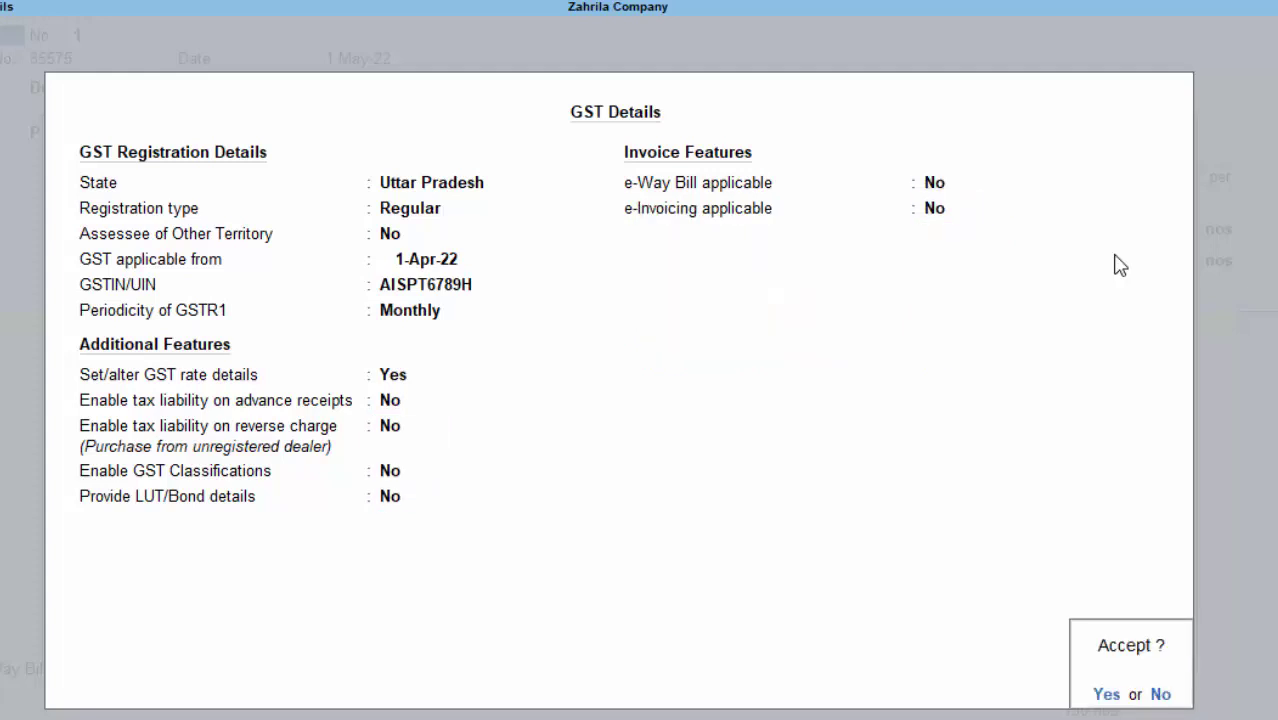
key(Return)
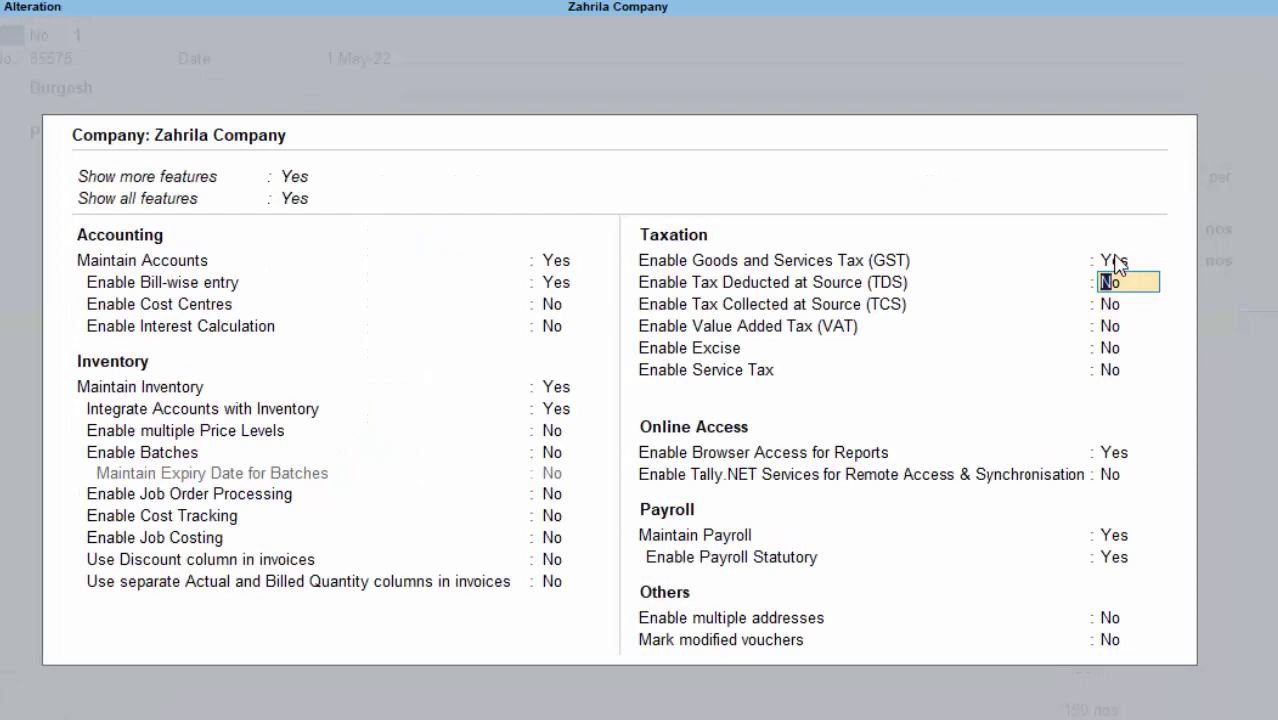
key(ctrl+a)
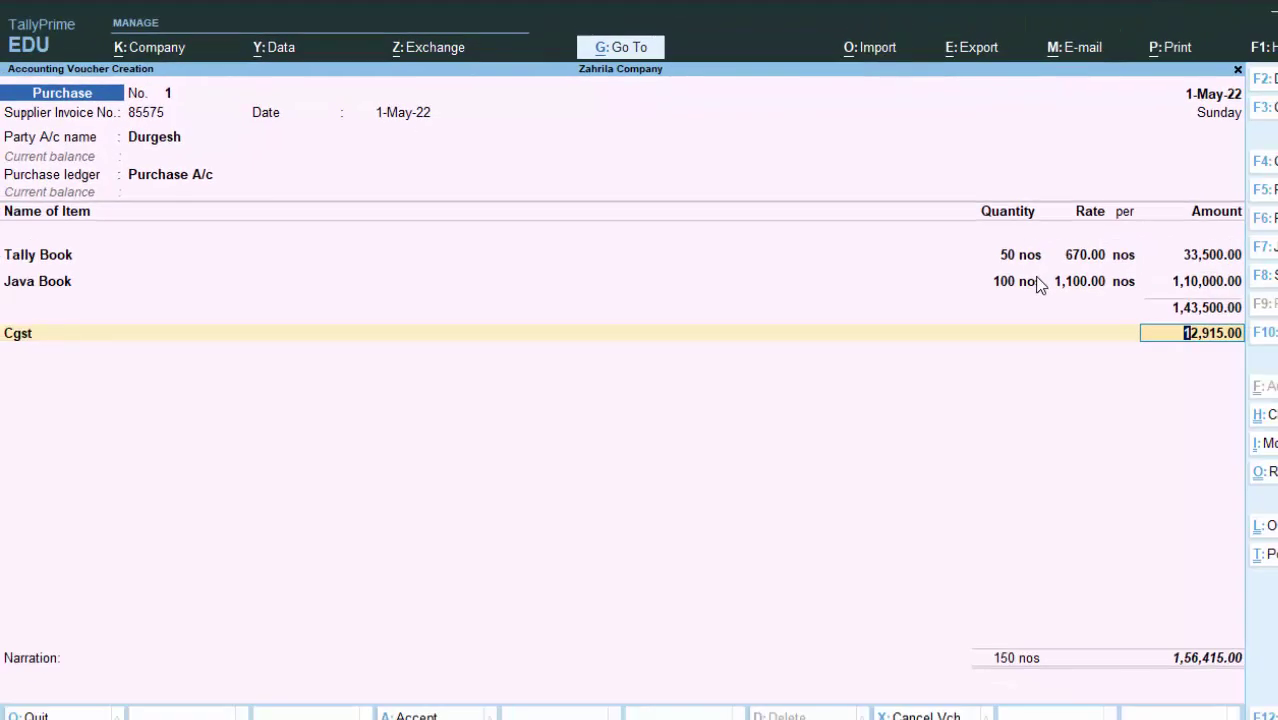
key(Return)
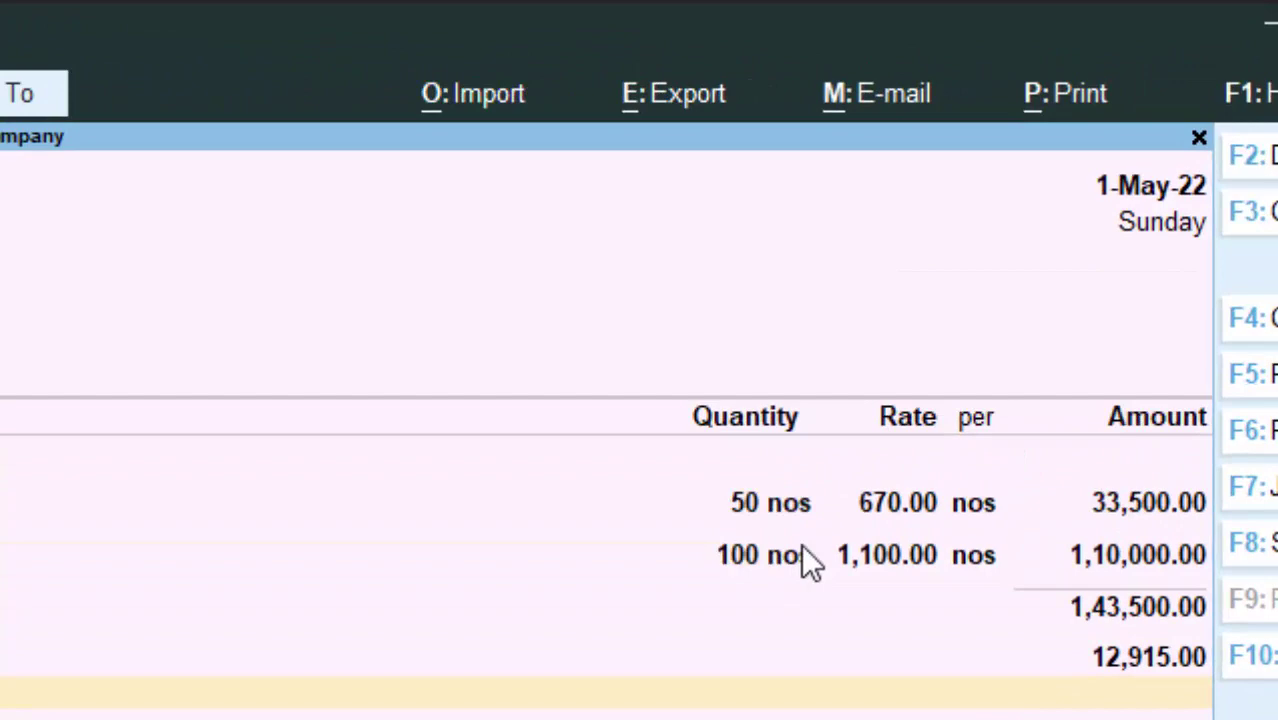
Step: Start a new 'Sgst' ledger under Duties & Taxes with GST as the duty type
key(alt+c)
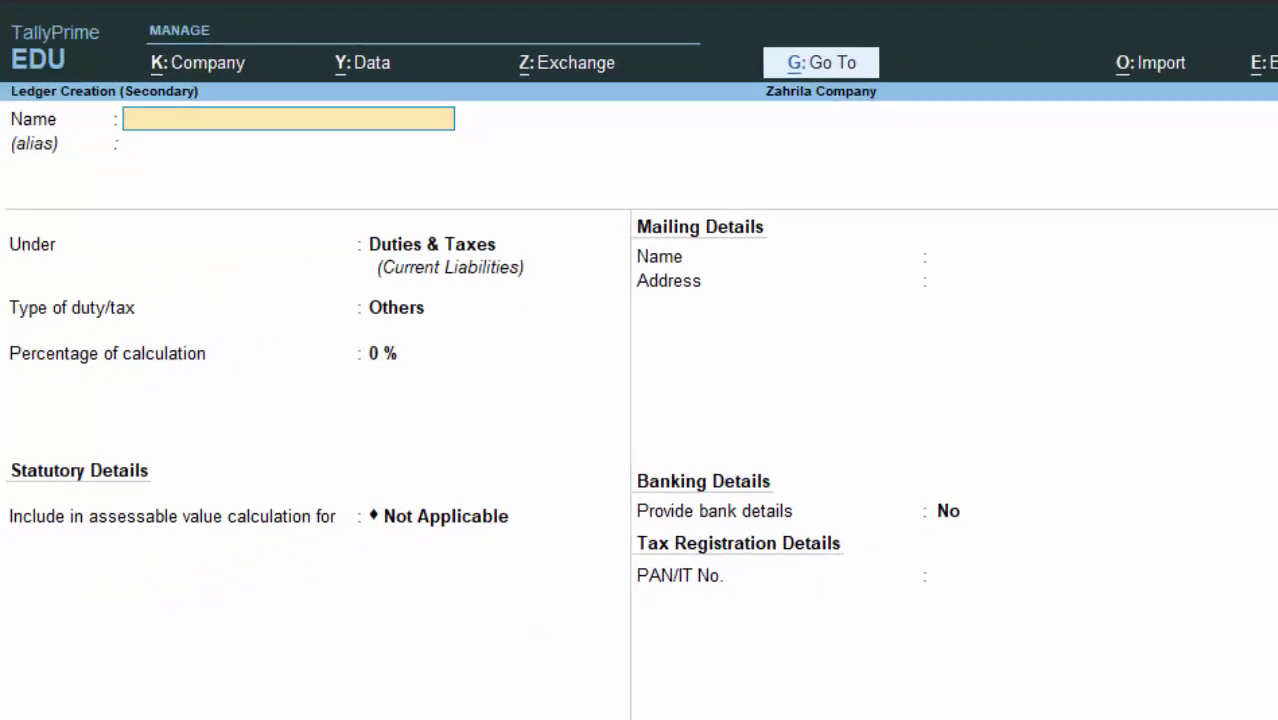
text(Sgst)
key(Return)
key(Return)
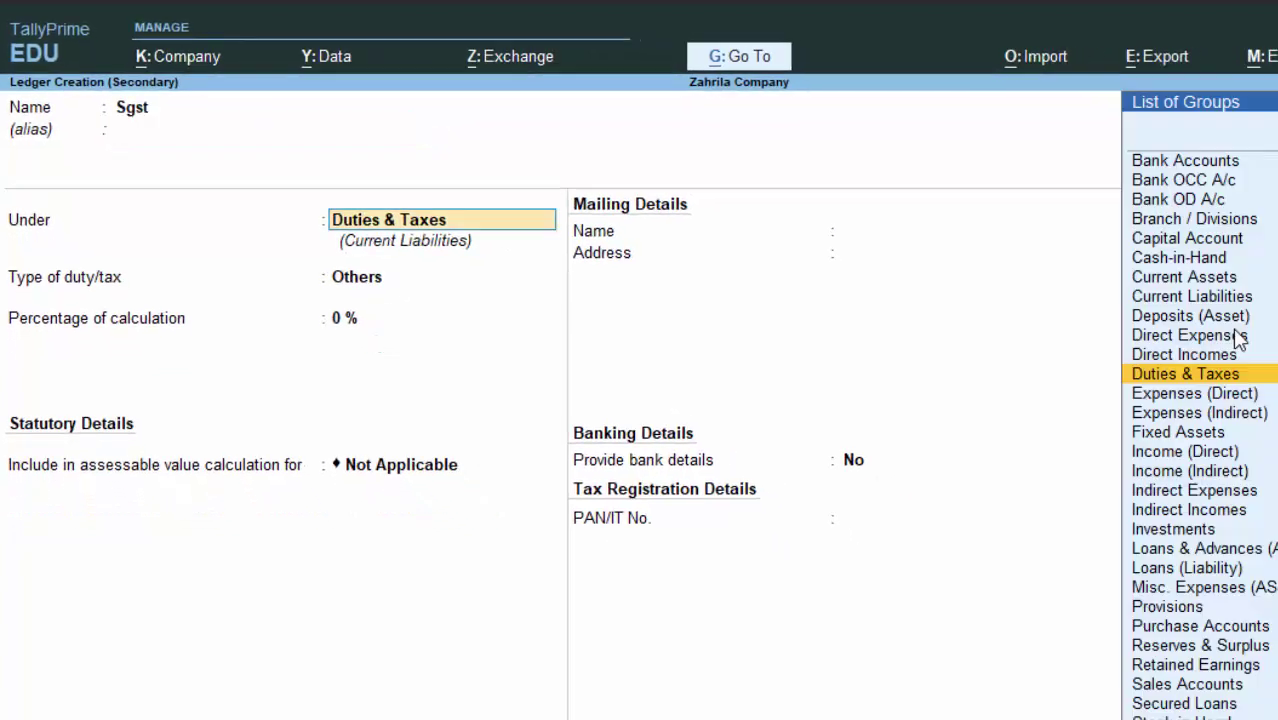
key(Return)
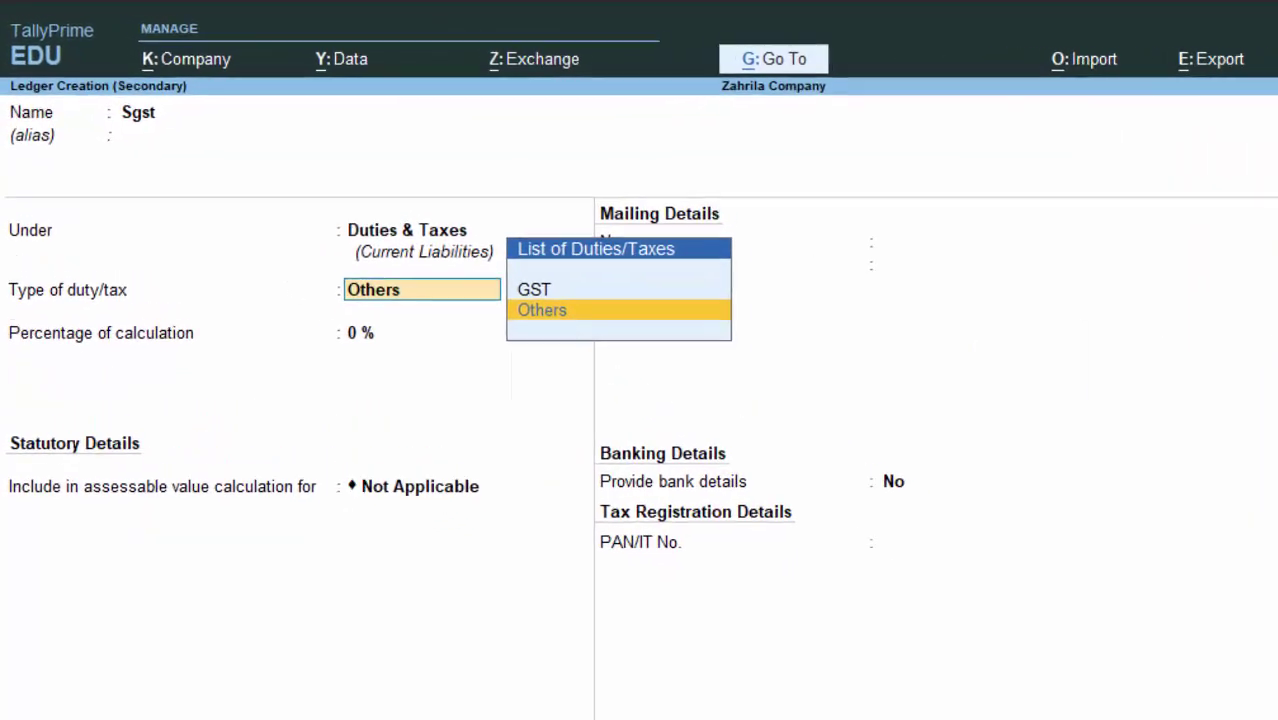
key(Up)
key(Return)
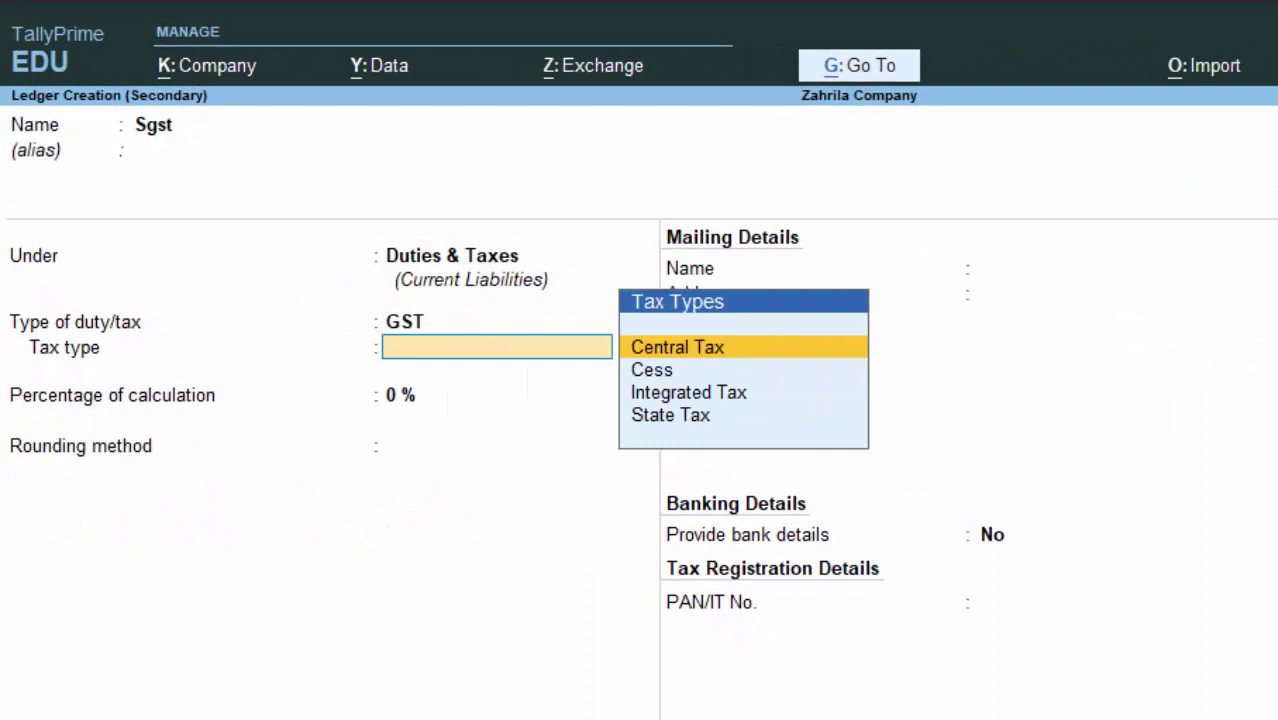
Step: Set Sgst to State Tax at 0% with Normal Rounding and save the ledger
key(Down)
key(Down)
key(Down)
key(Return)
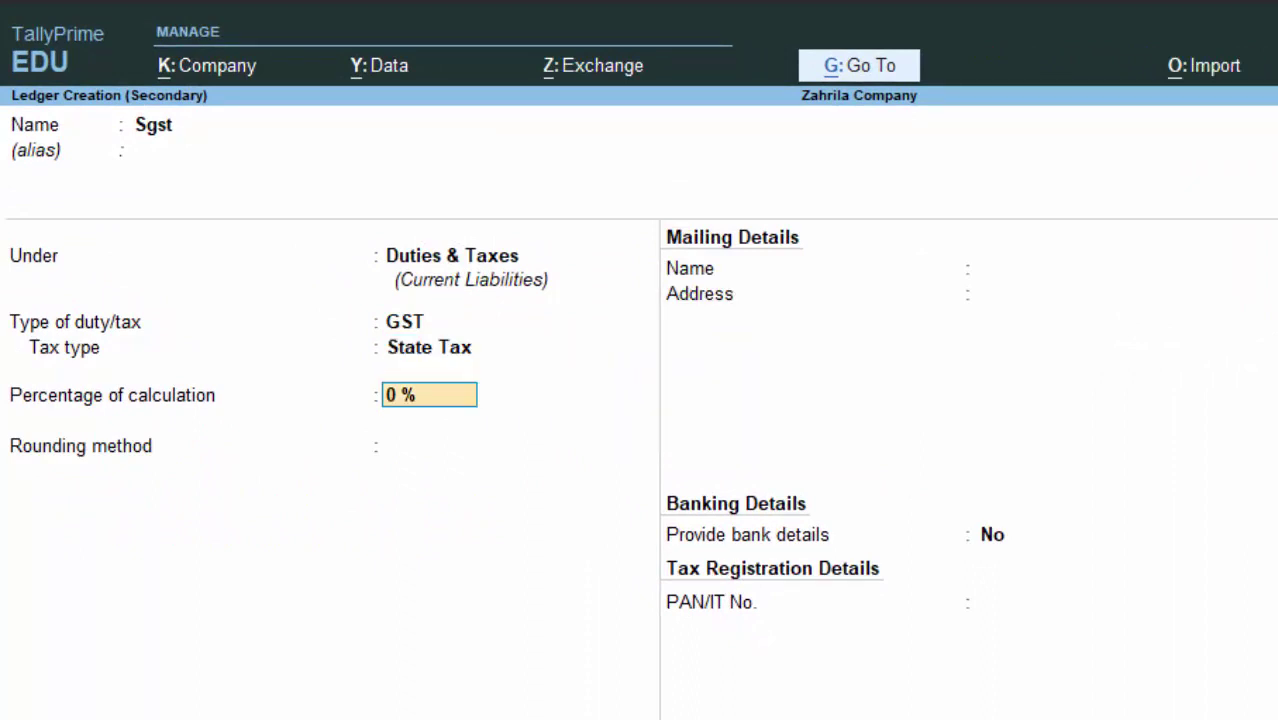
key(Return)
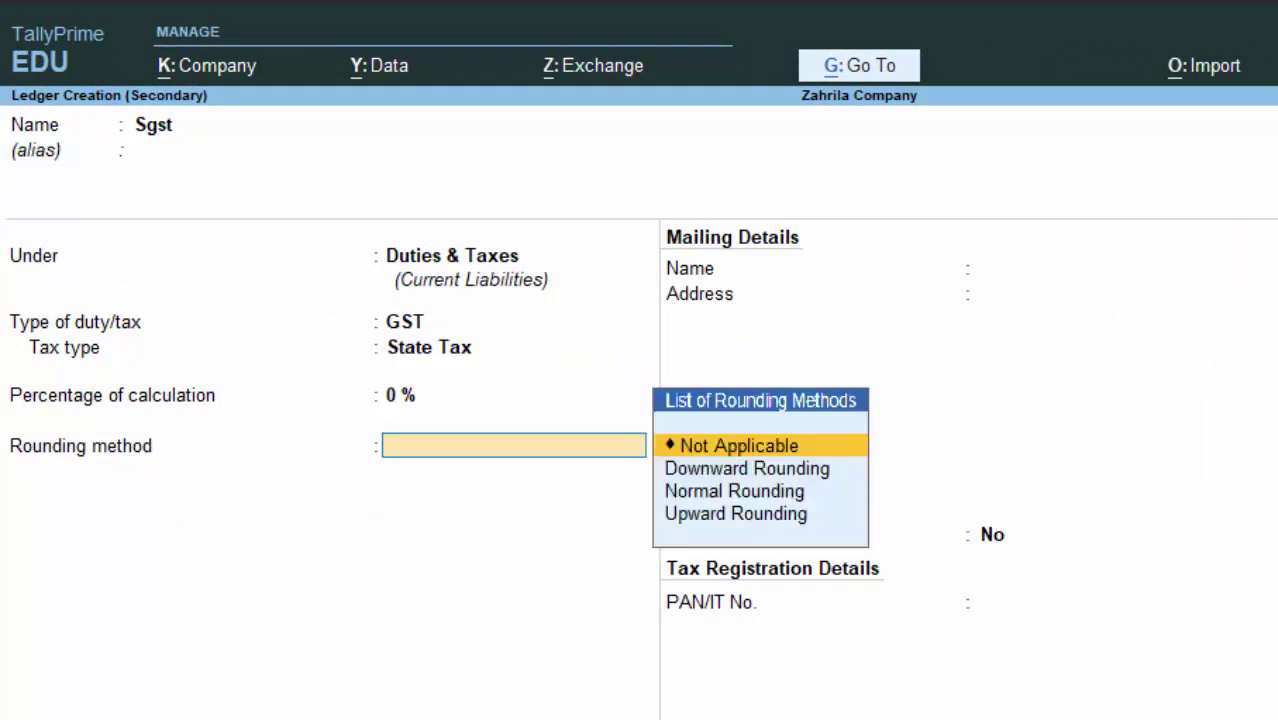
key(Down)
key(Down)
key(Return)
key(Return)
key(Return)
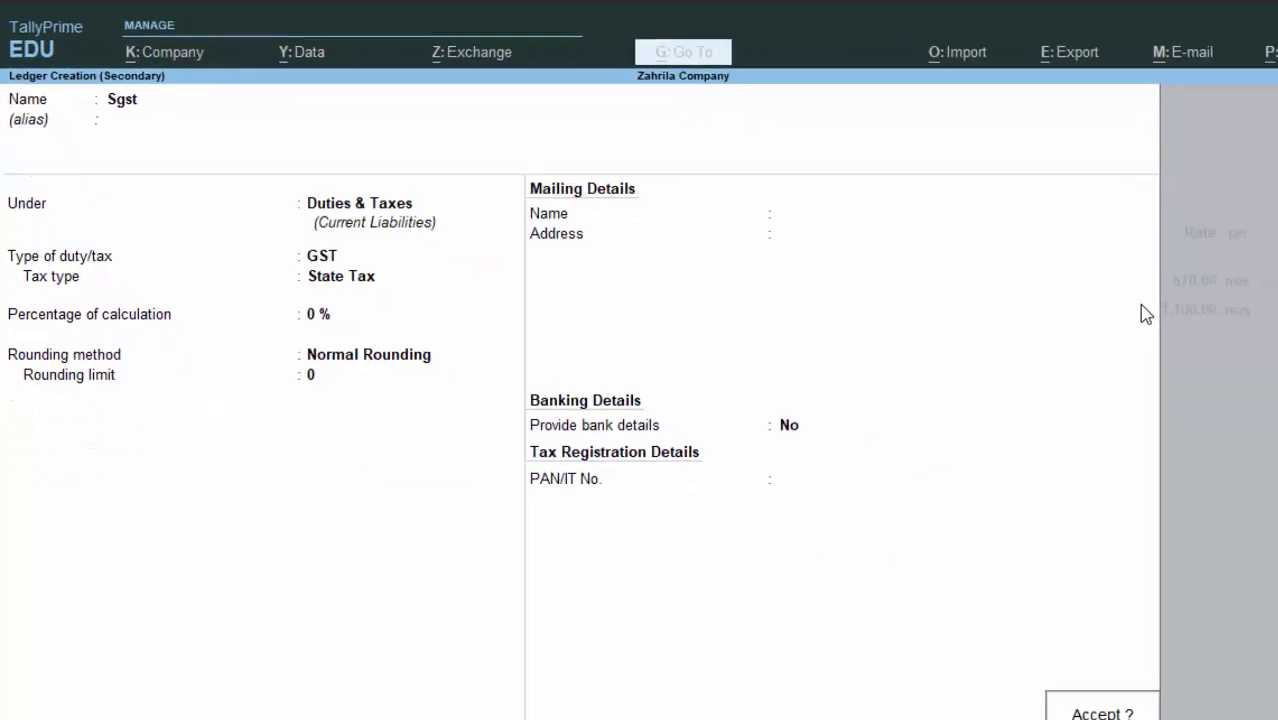
key(Return)
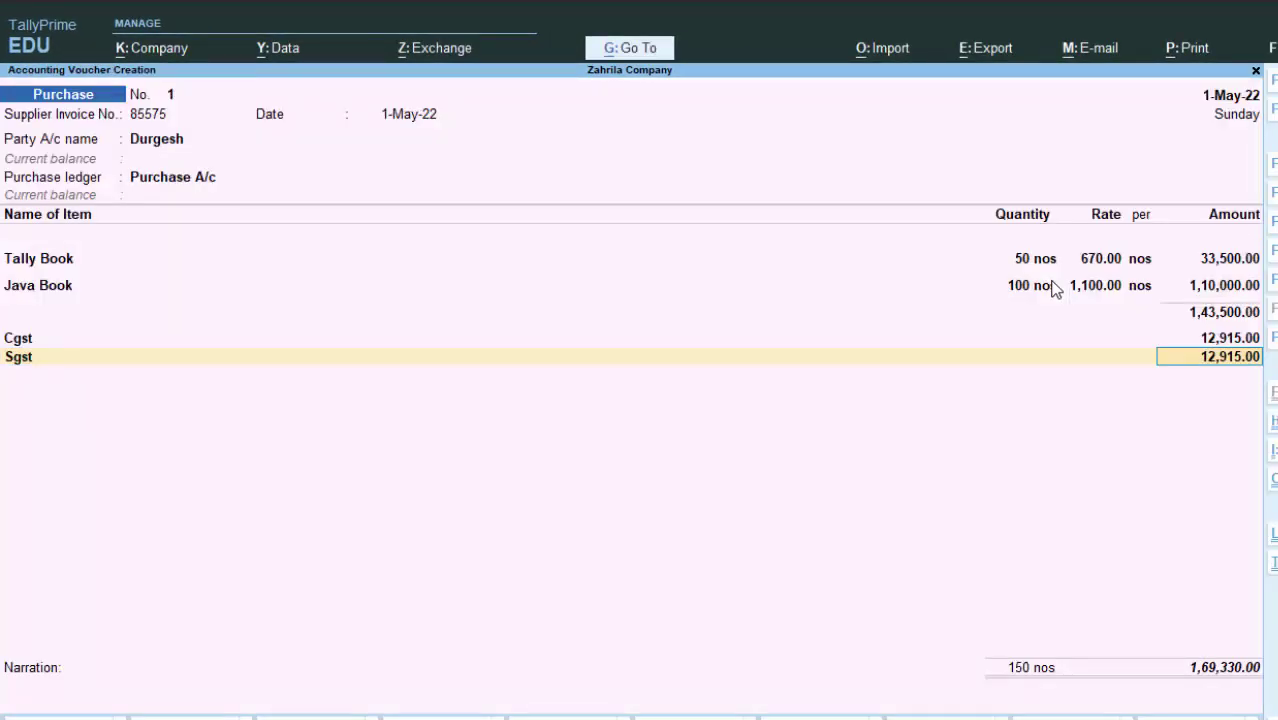
Step: Accept Sgst 12,915.00, save the purchase voucher at 1,69,330.00, and leave voucher entry
key(Return)
key(Return)
key(Return)
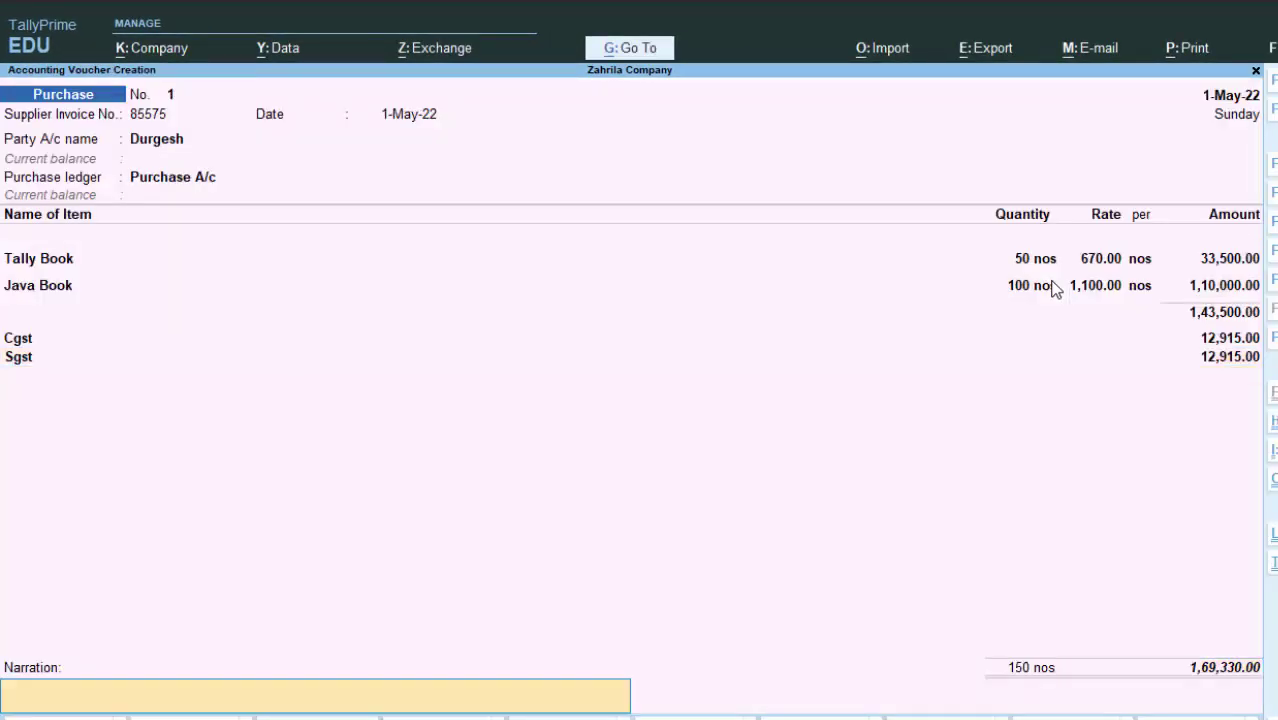
key(Return)
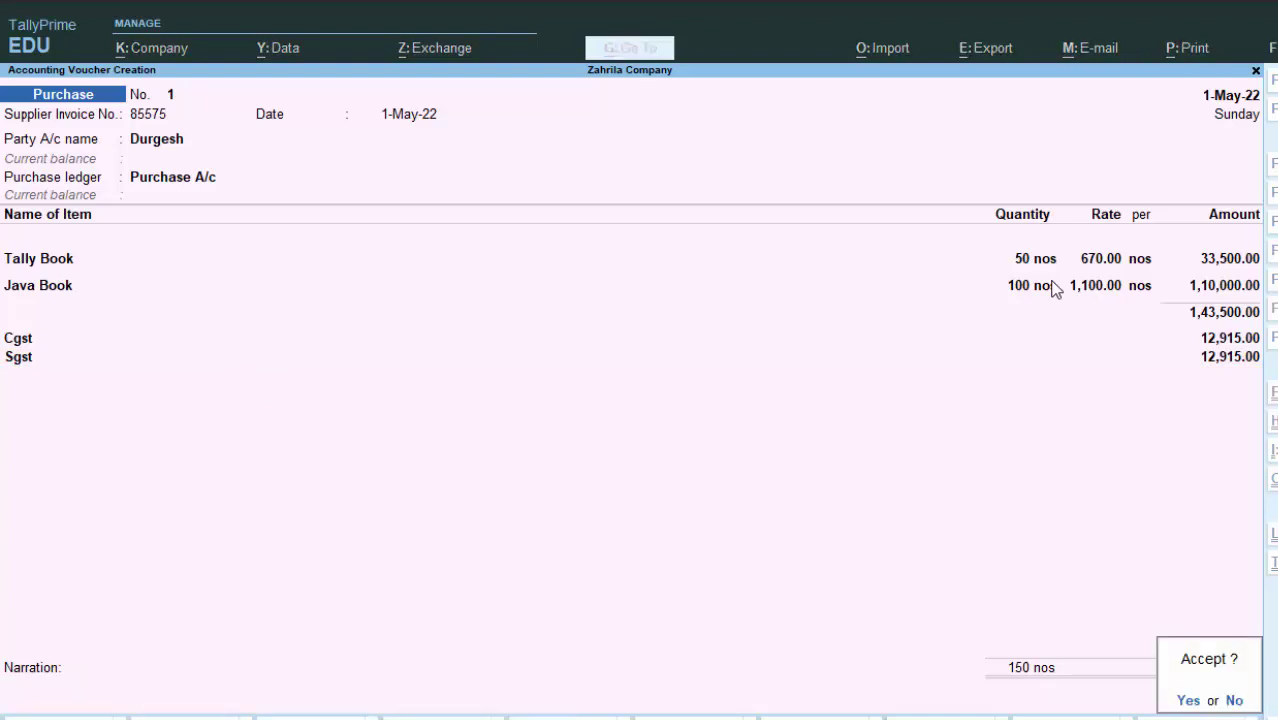
key(Return)
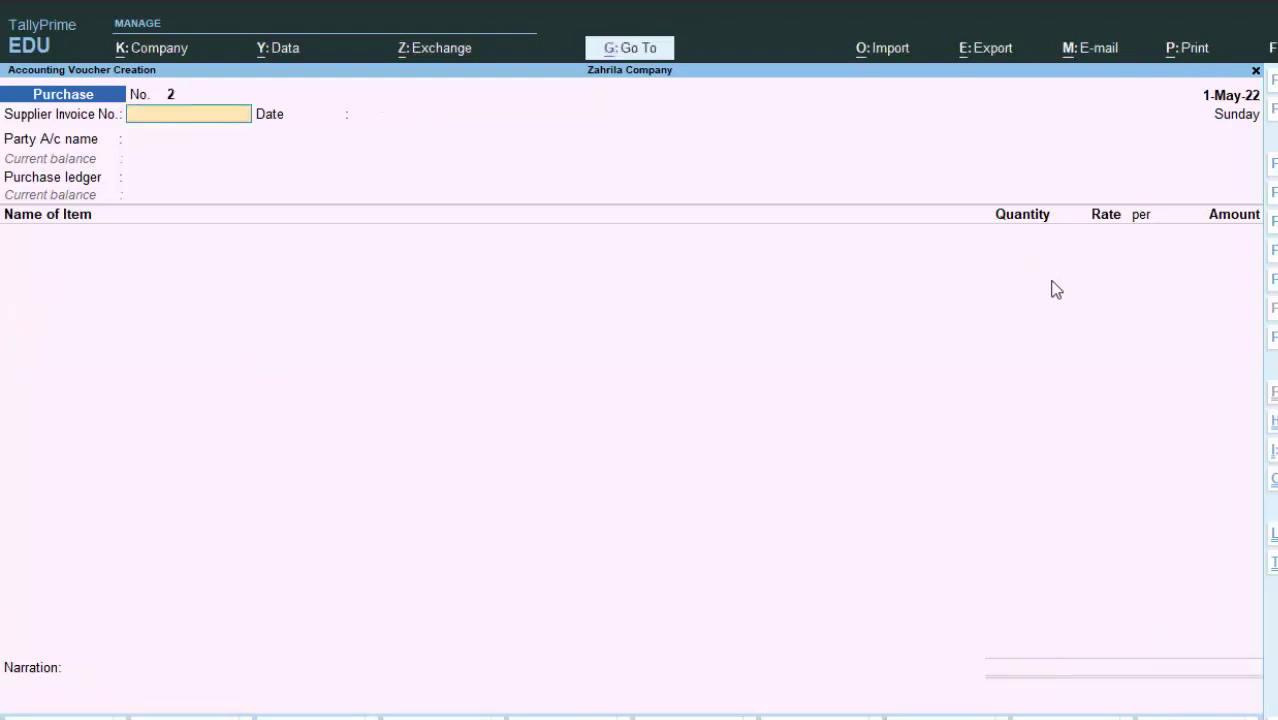
key(Escape)
key(Return)
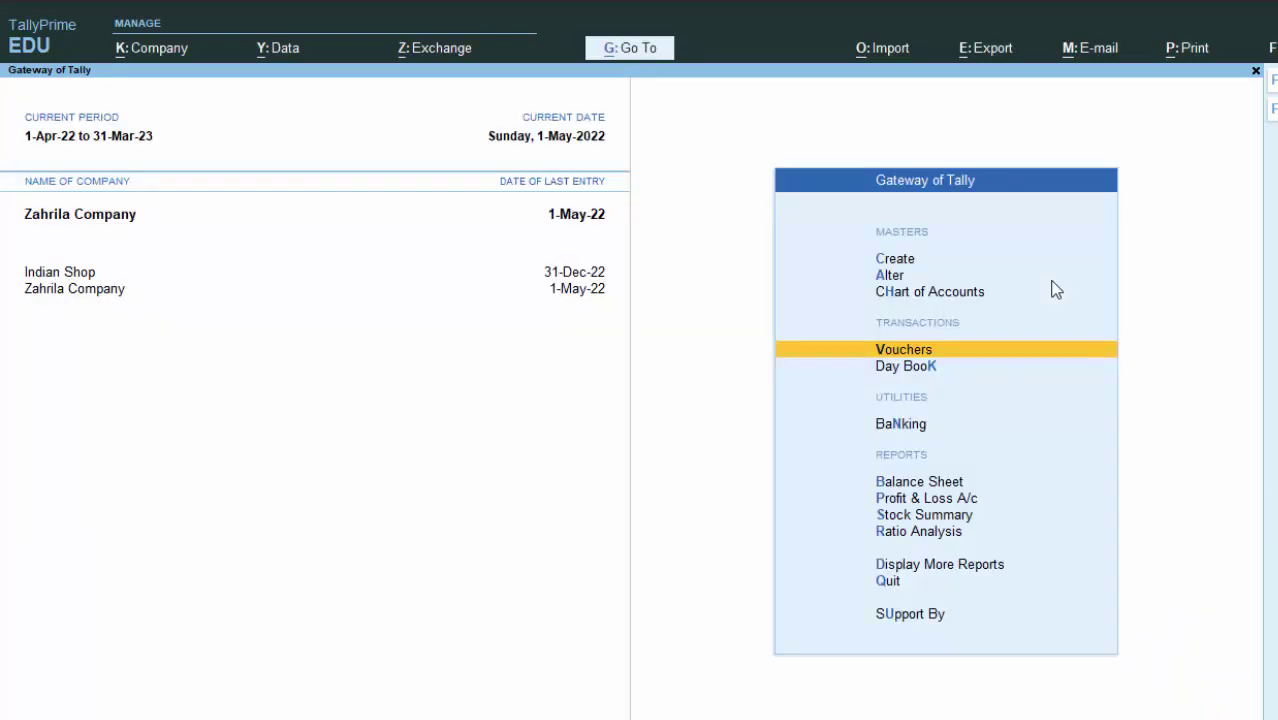
key(Return)
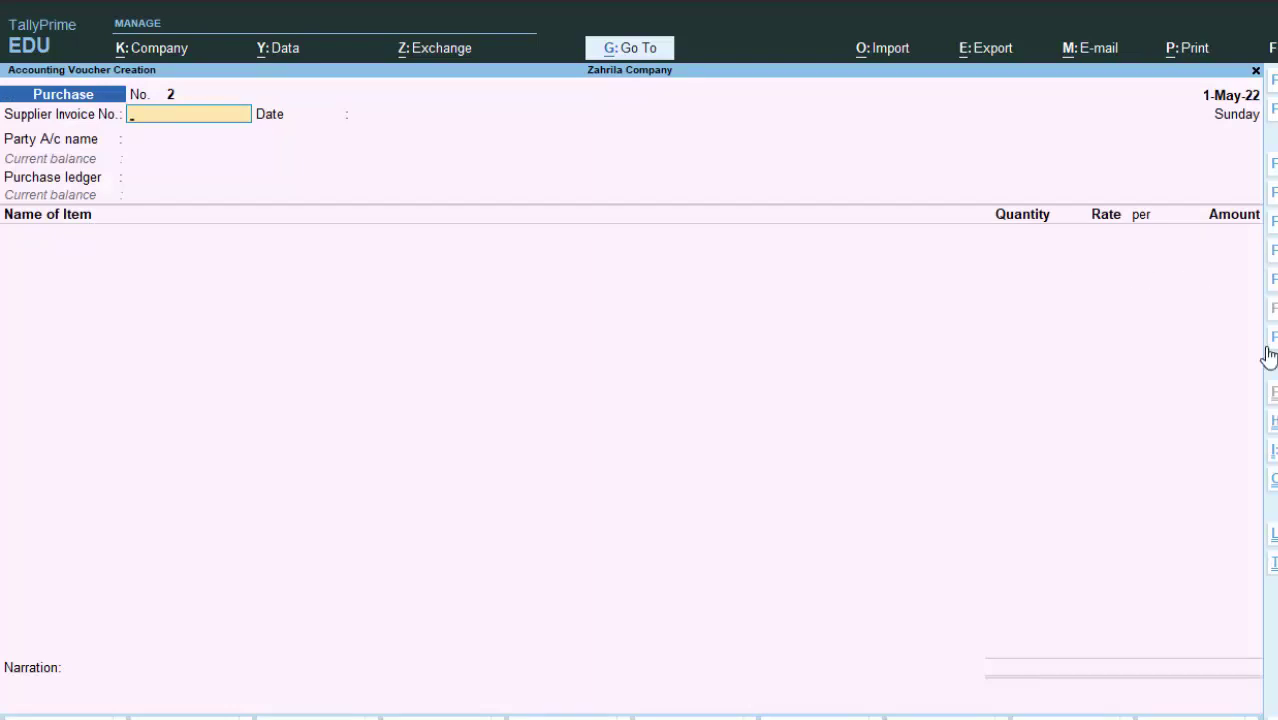
key(Escape)
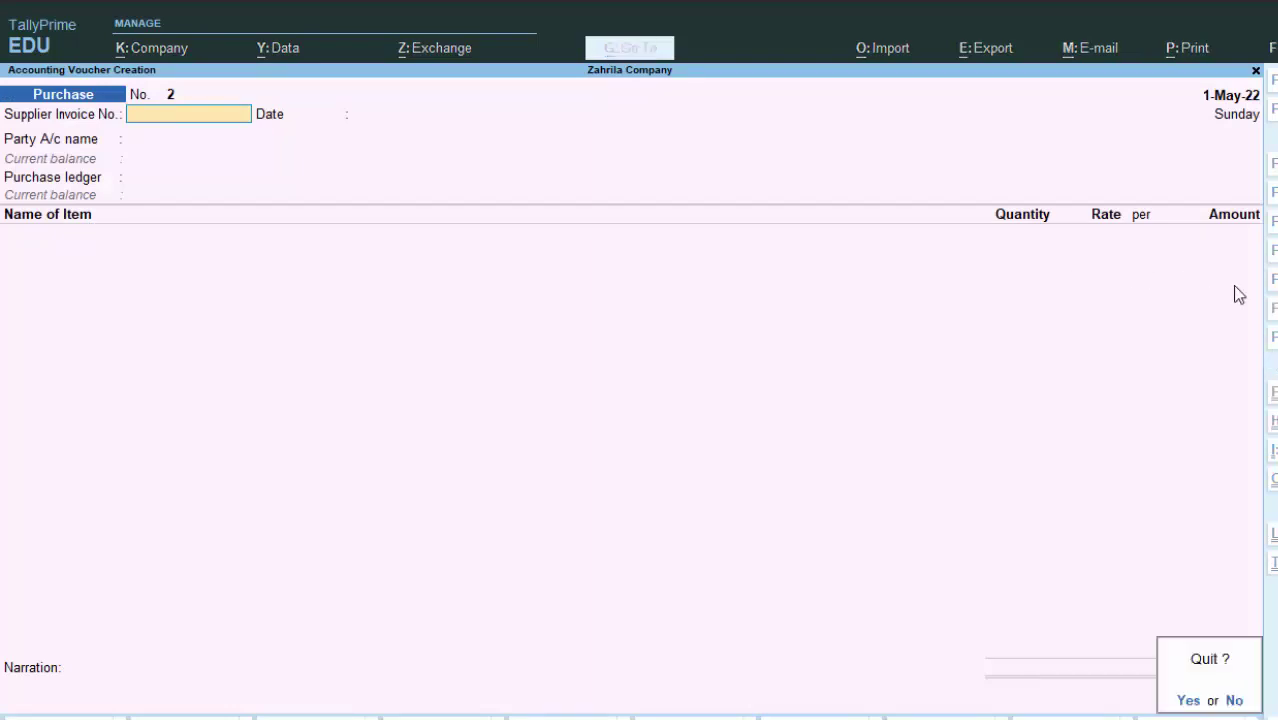
key(Return)
Step: Check the saved supplier purchase entry in the Day Book, then start a new voucher
key(d)
key(d)
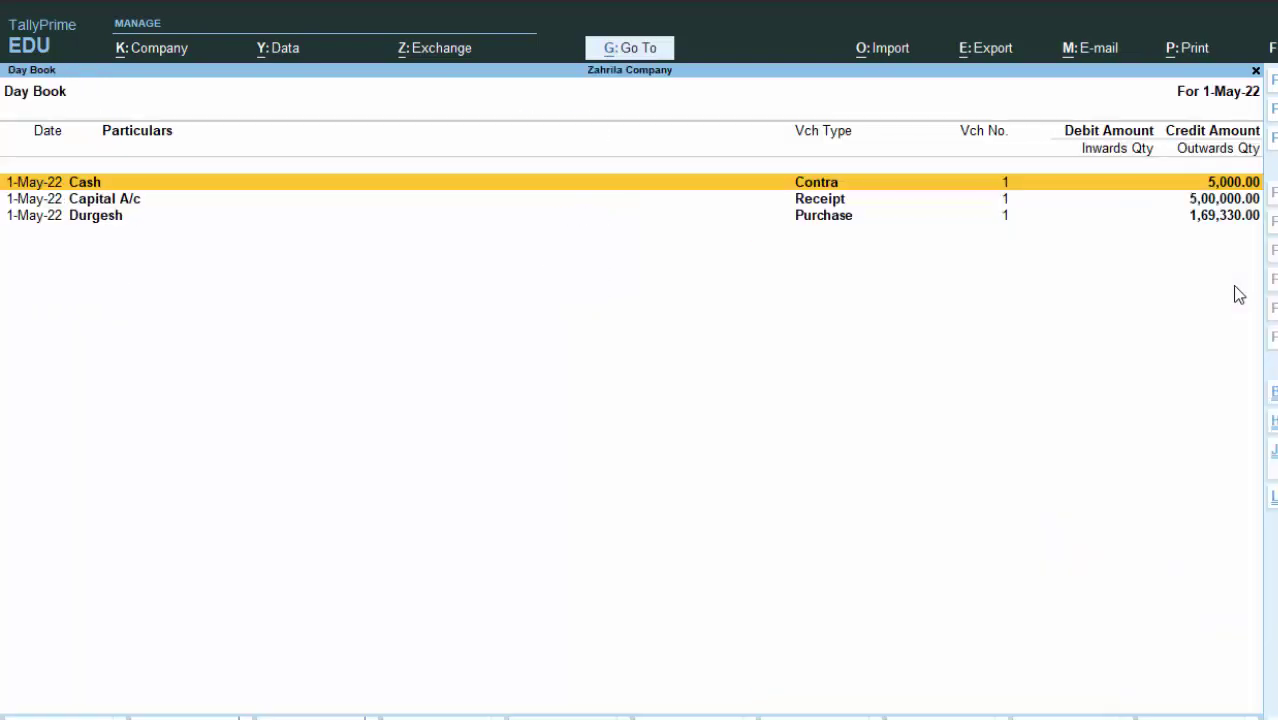
key(Down)
key(Down)
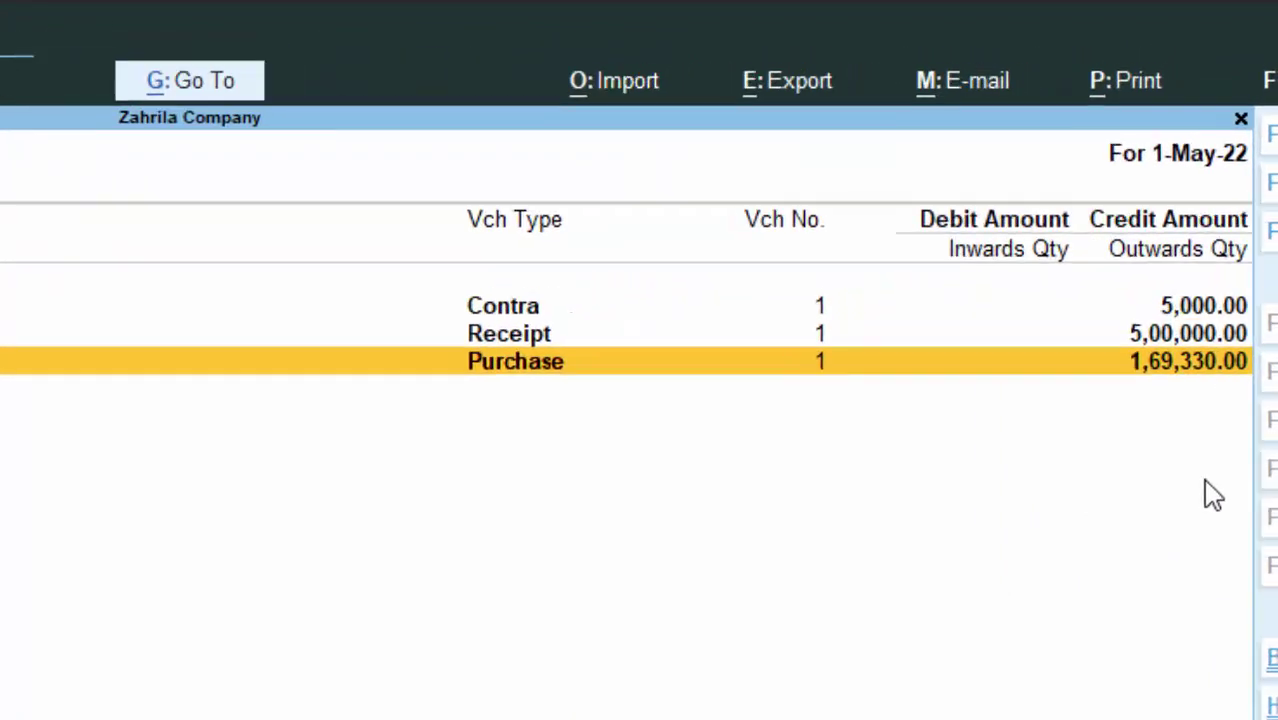
key(Return)
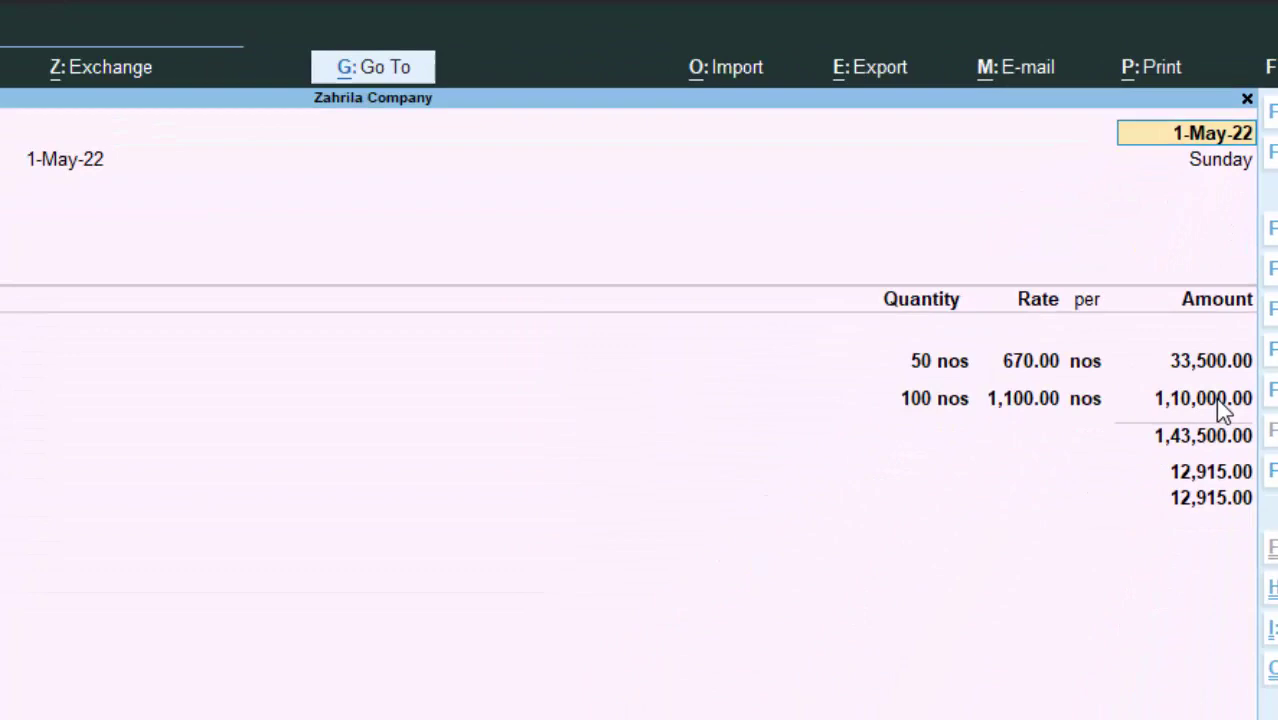
key(Escape)
key(Return)
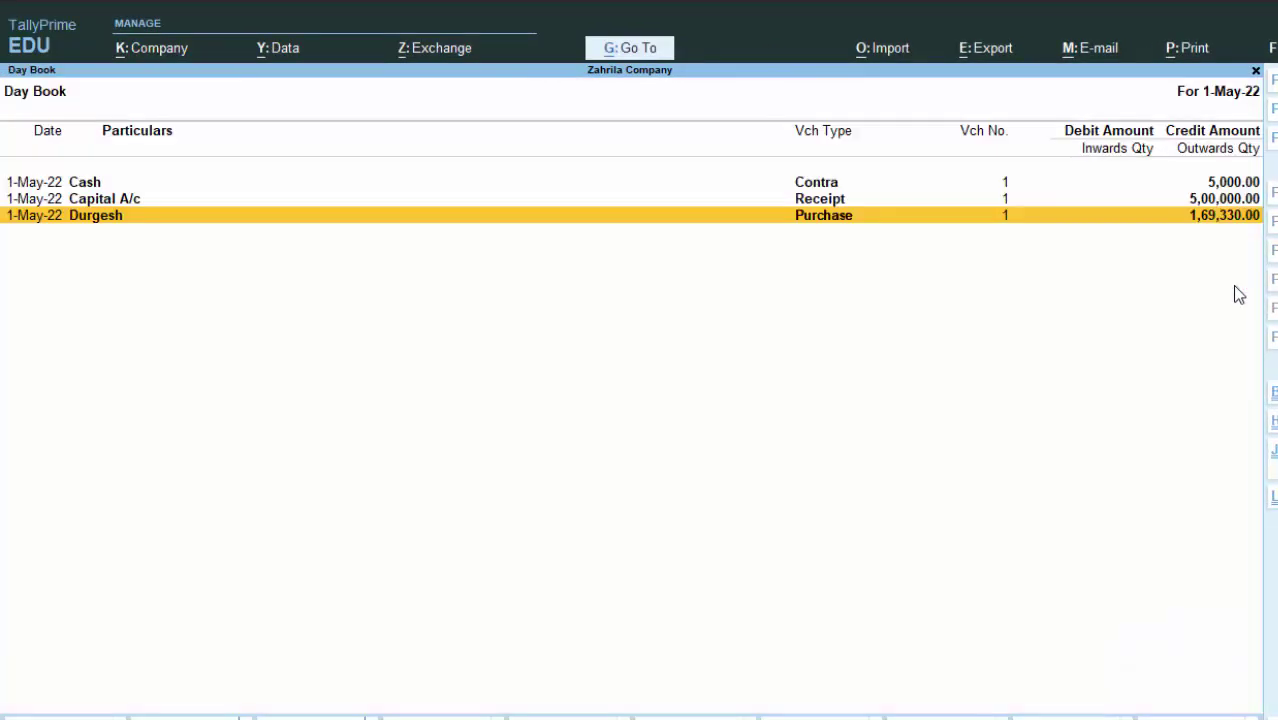
key(Escape)
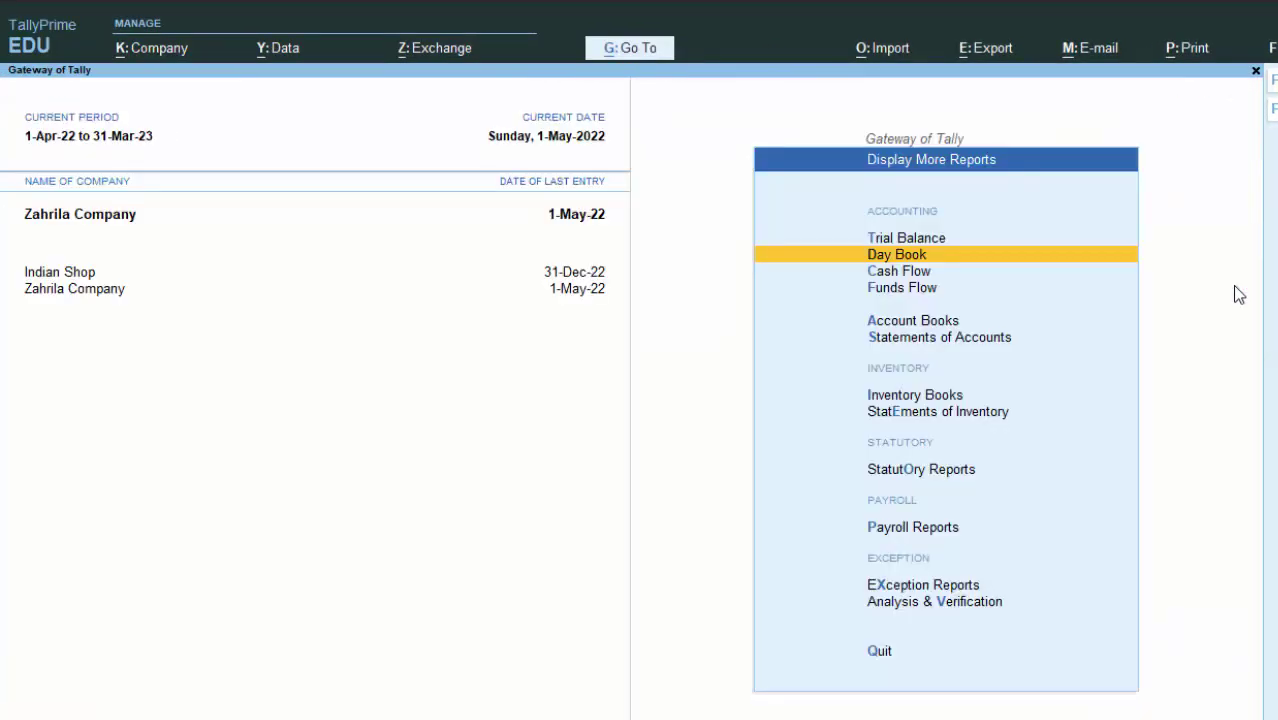
key(Escape)
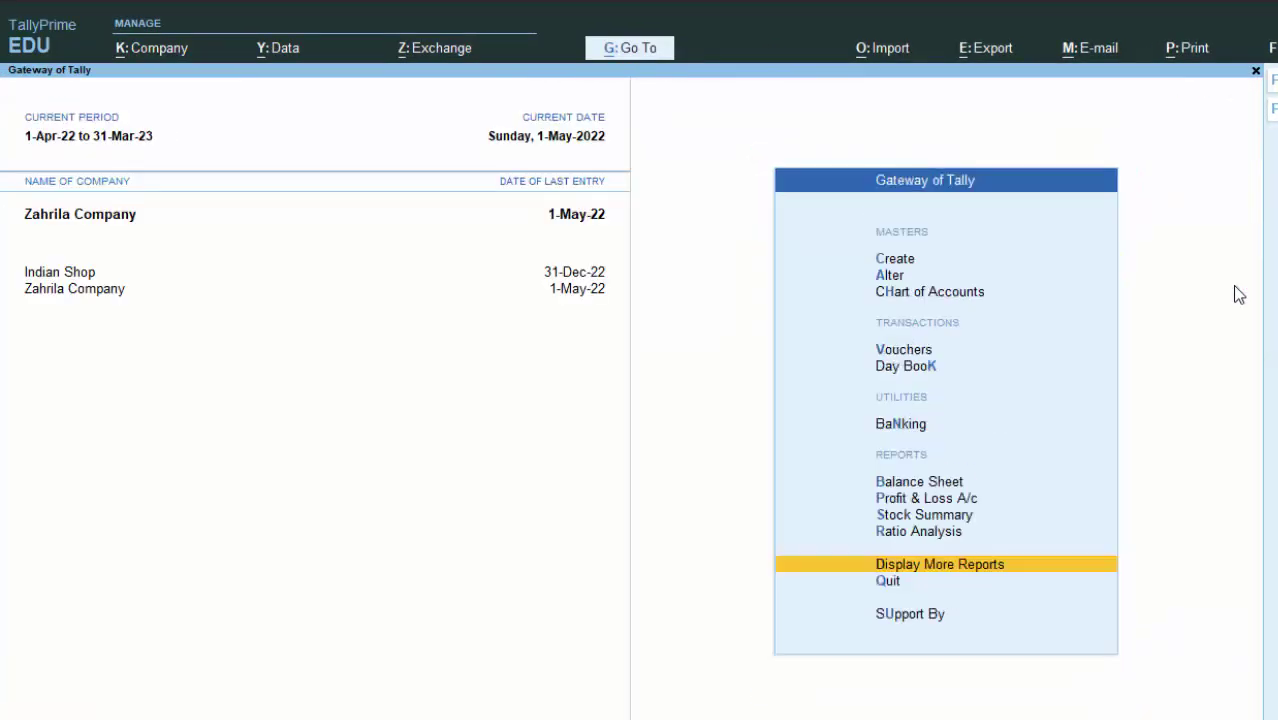
key(v)
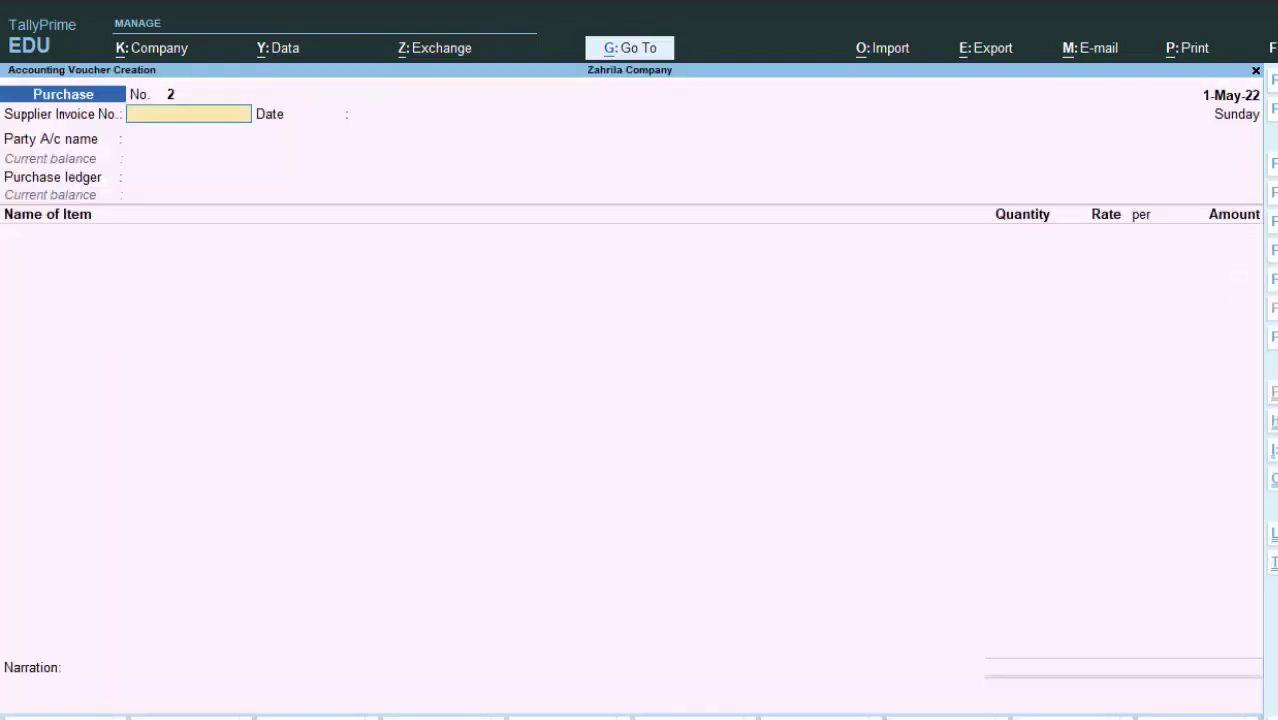
Step: Switch to a Payment voucher dated 31-5-22
key(F5)
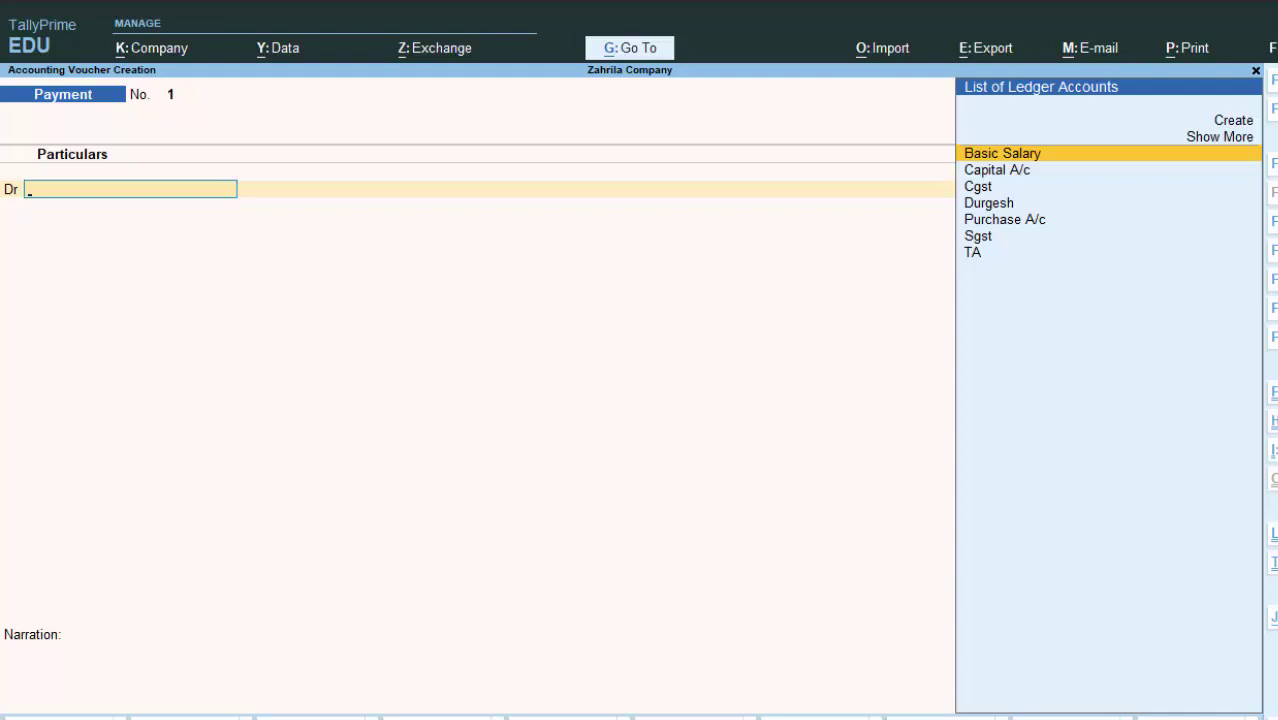
key(F2)
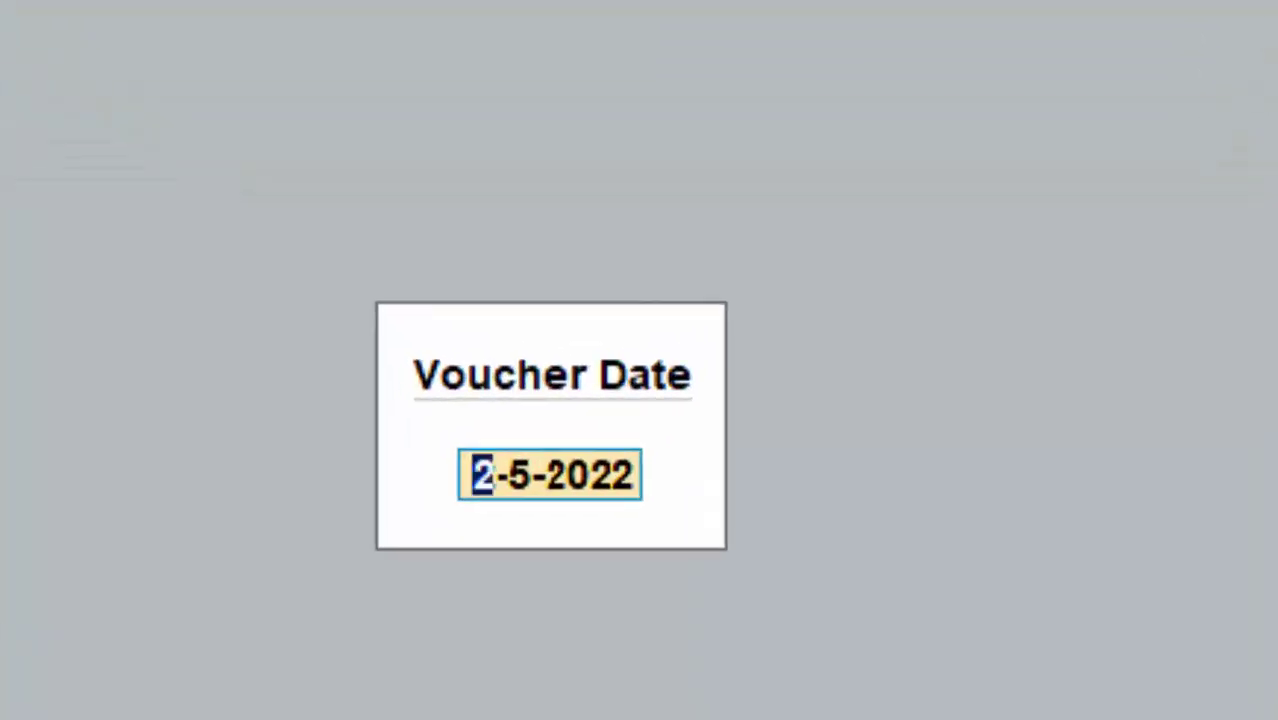
text(31)
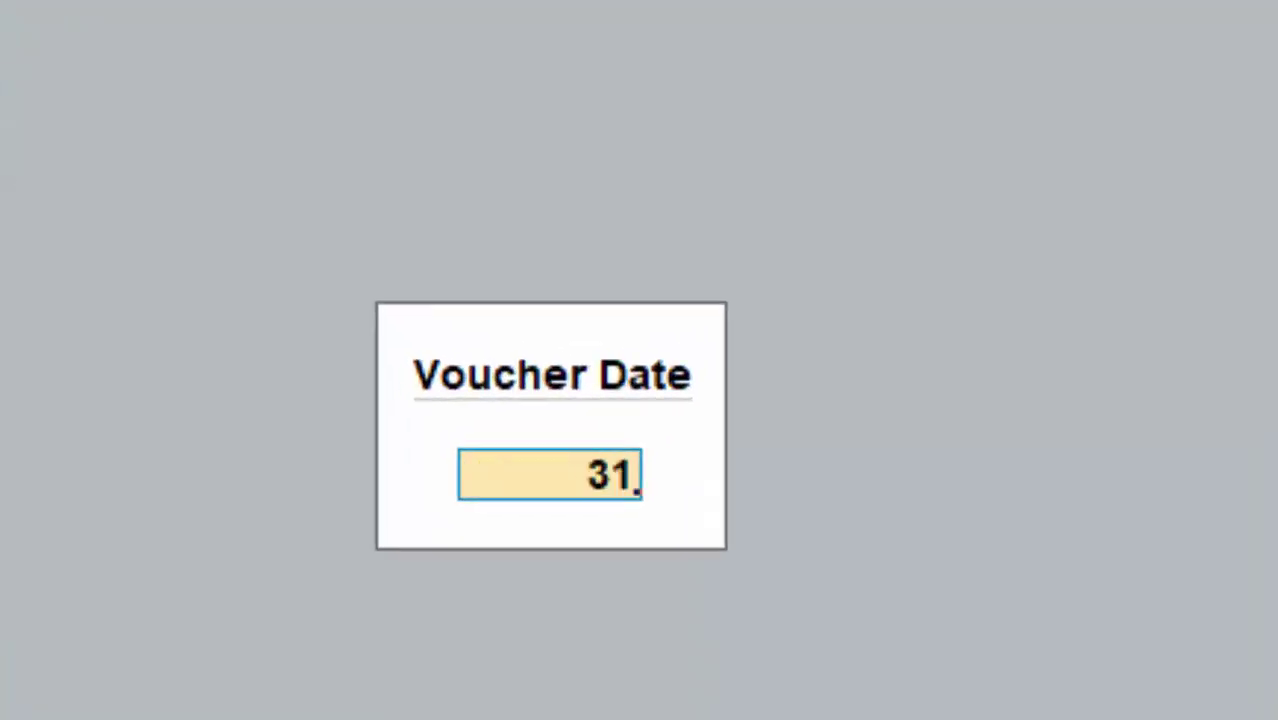
text(-5-22)
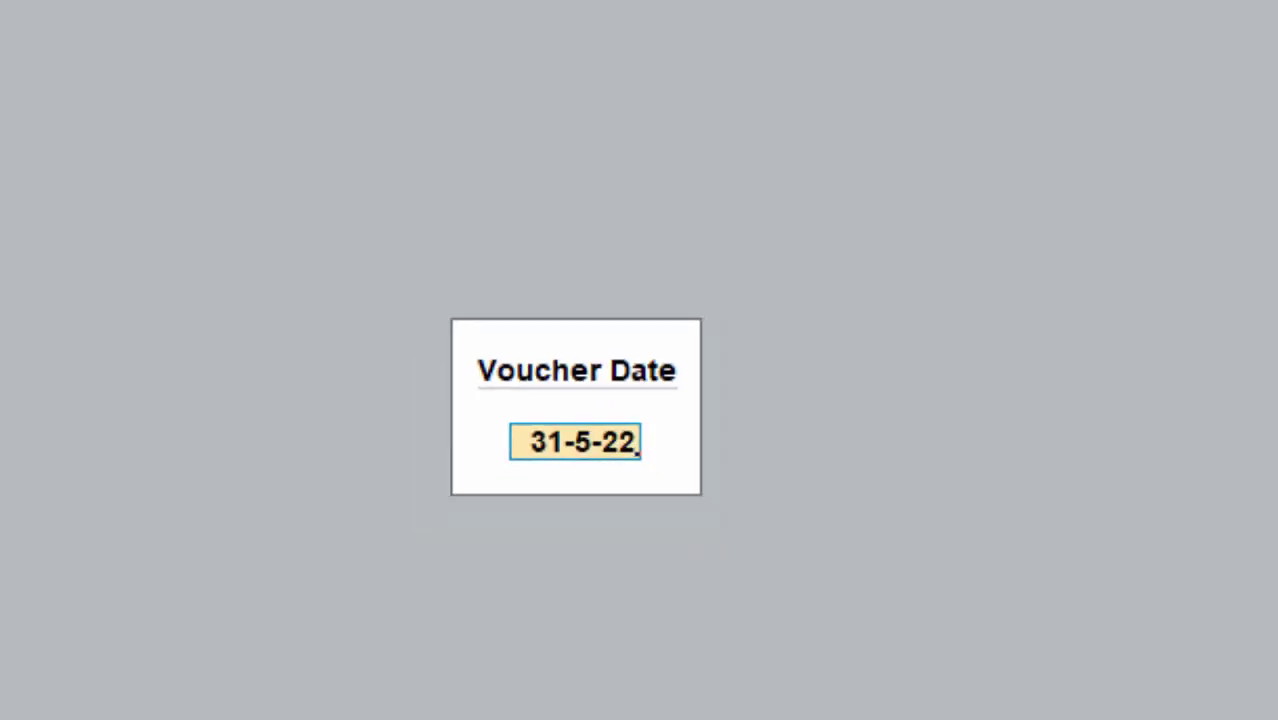
key(Return)
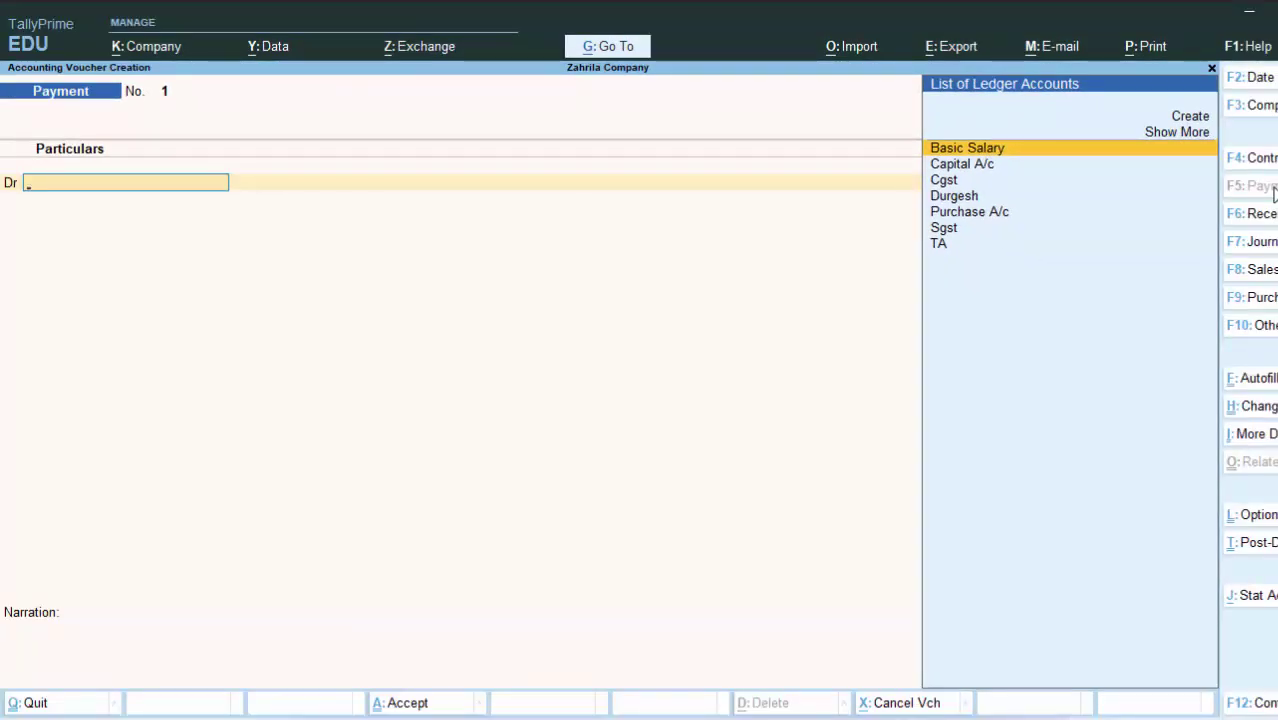
Step: Debit the supplier 1,69,330 against the pending bill, credit Cash, and save the payment
key(Down)
key(Down)
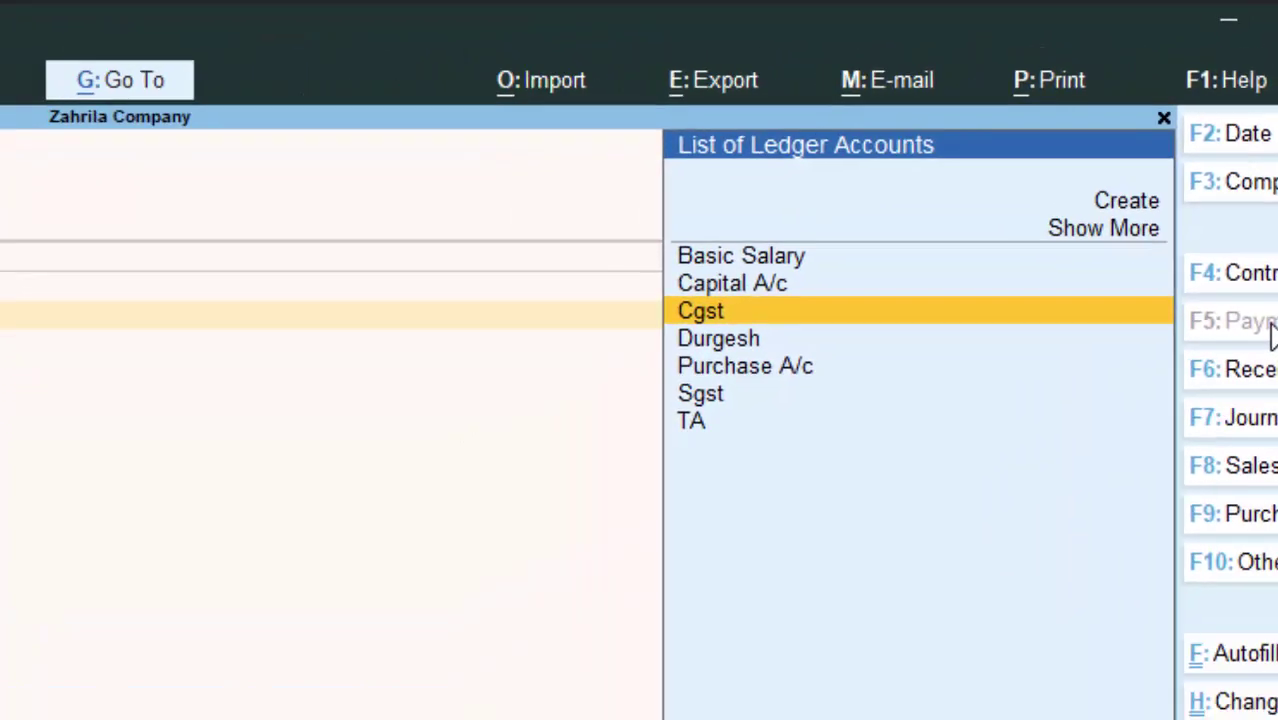
key(Down)
key(Return)
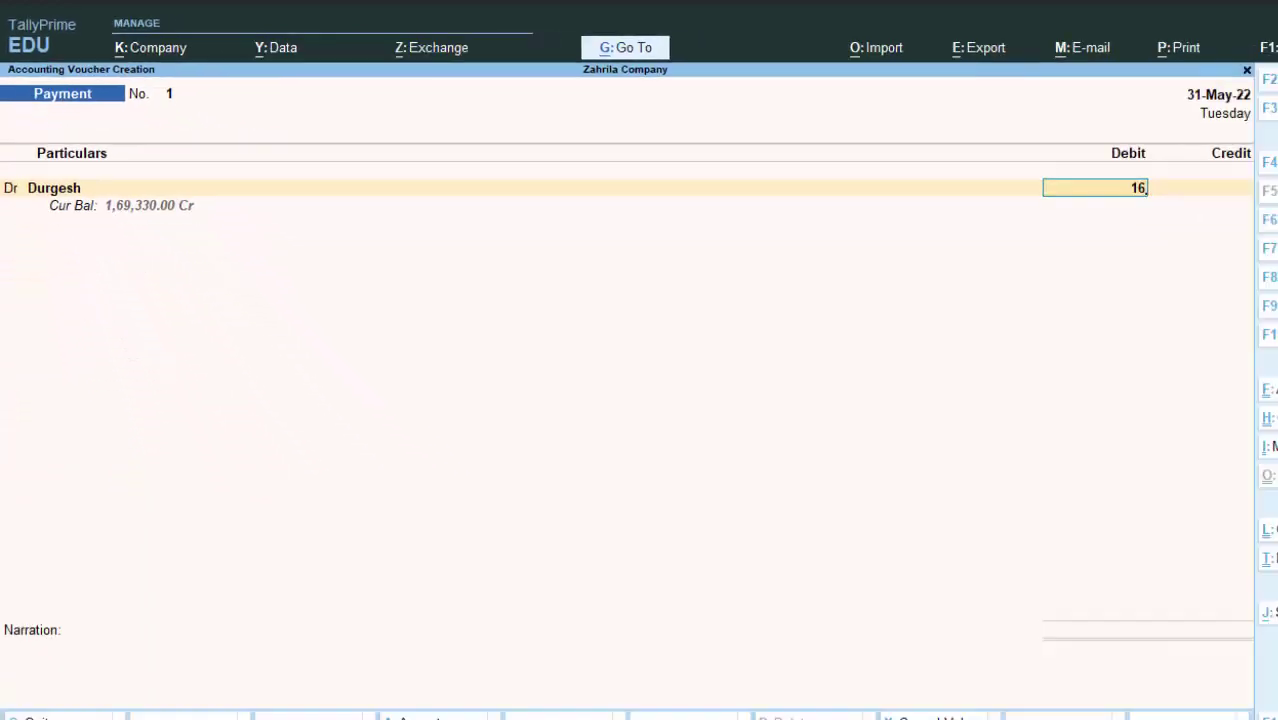
text(9)
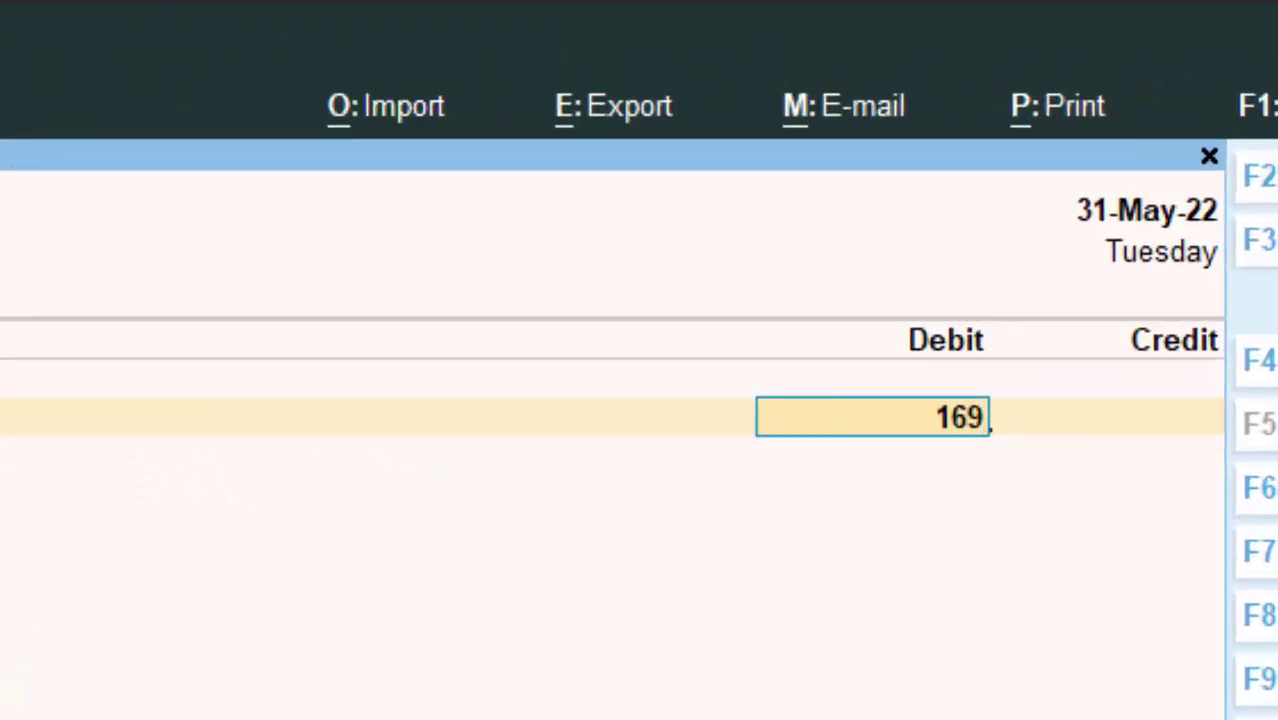
text(330)
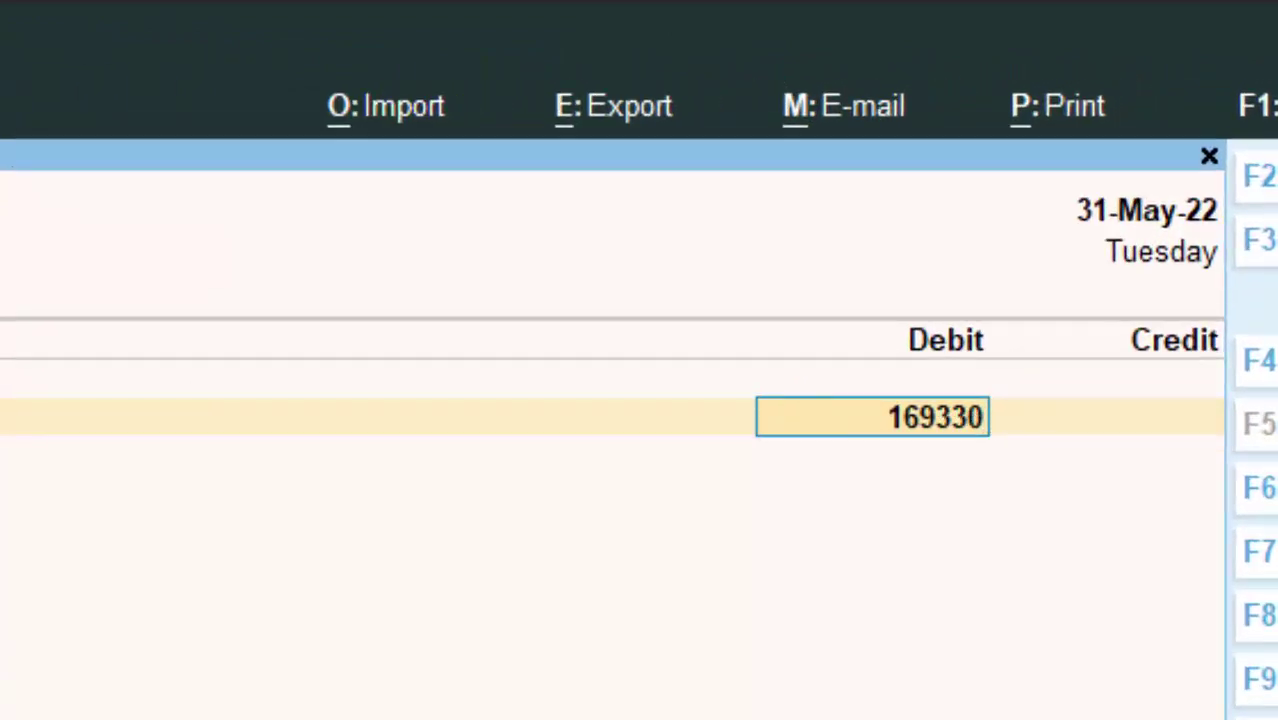
key(Return)
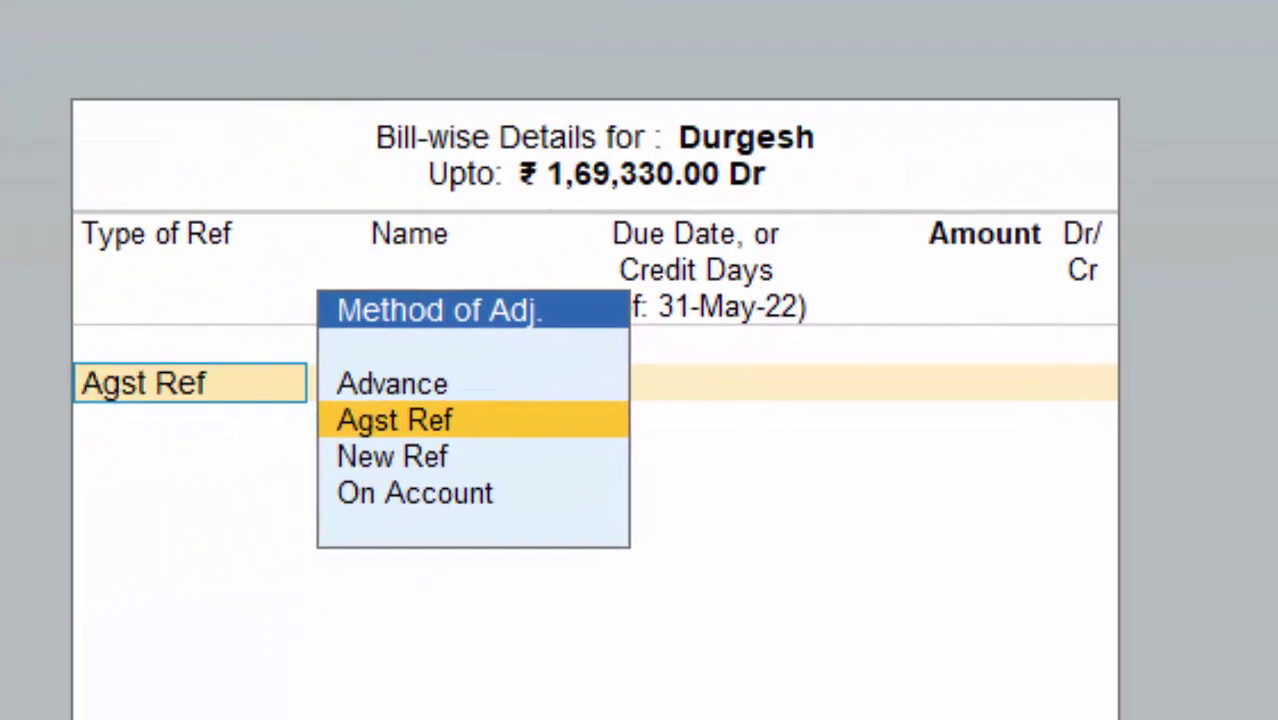
key(Return)
key(Return)
key(Return)
key(Return)
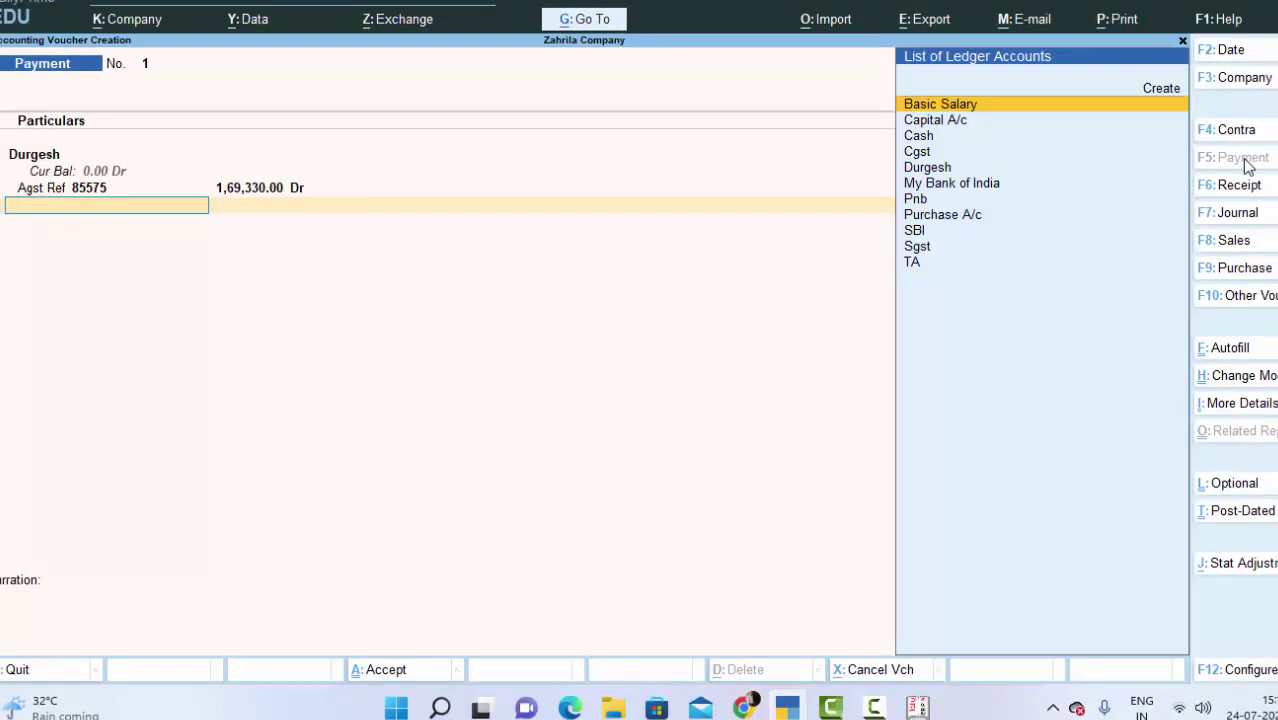
key(Down)
key(Down)
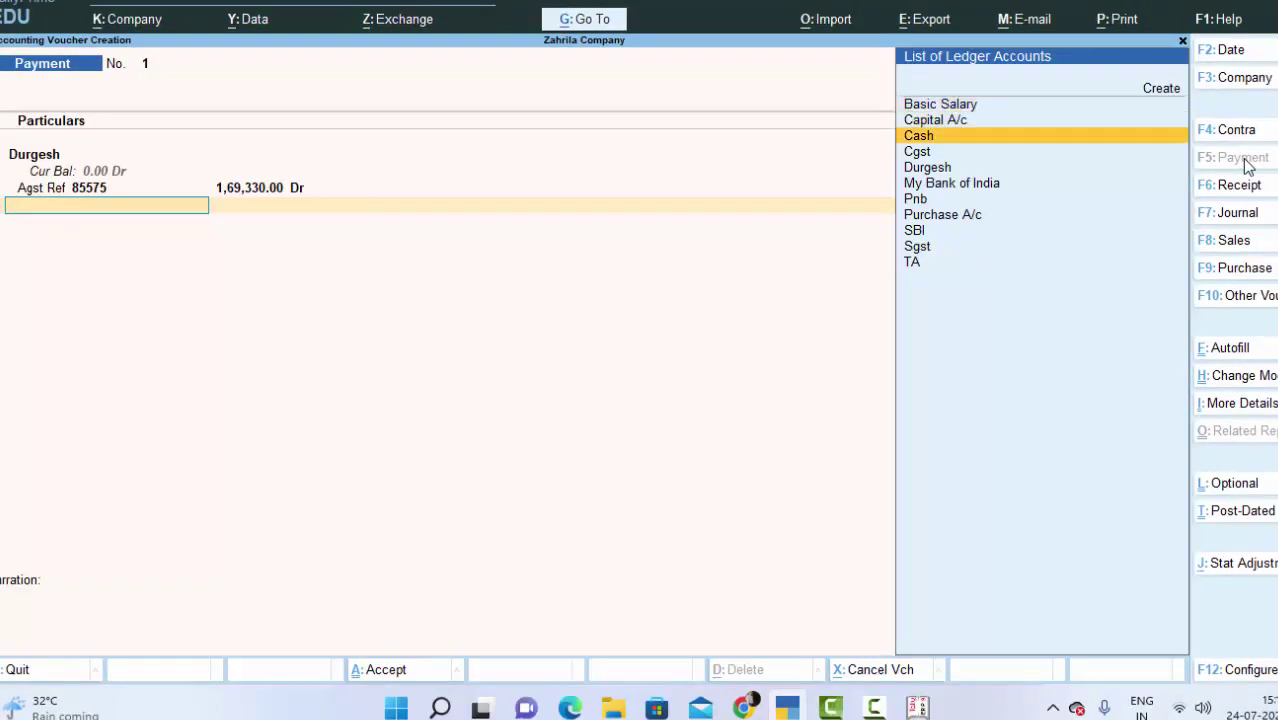
key(Return)
key(Return)
key(Return)
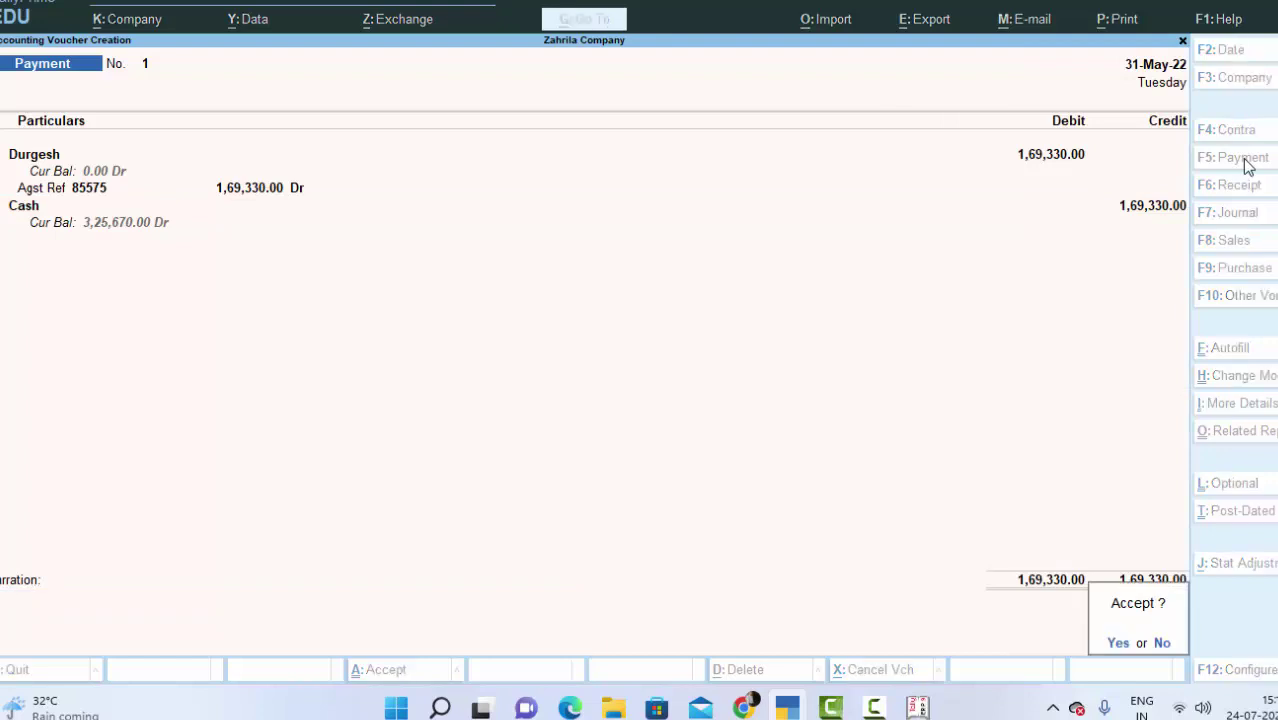
key(Return)
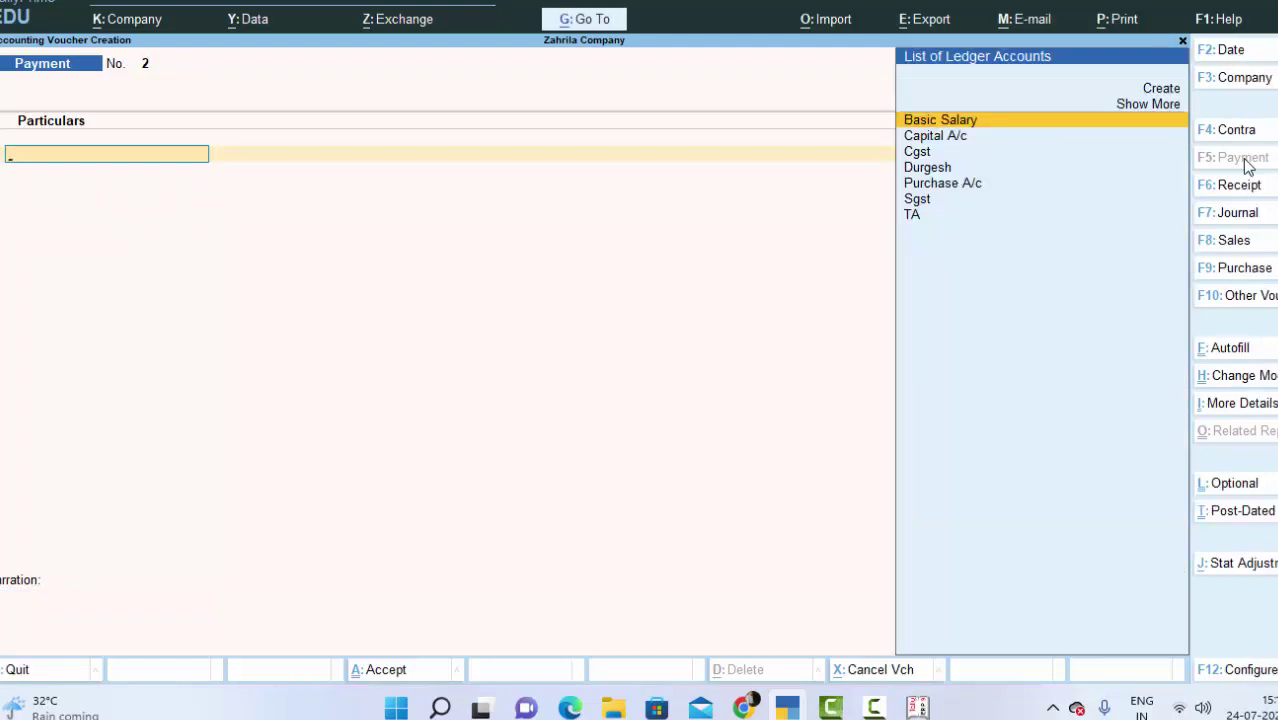
Step: Leave the blank payment voucher and open the Day Book to see Payment No. 1
key(Escape)
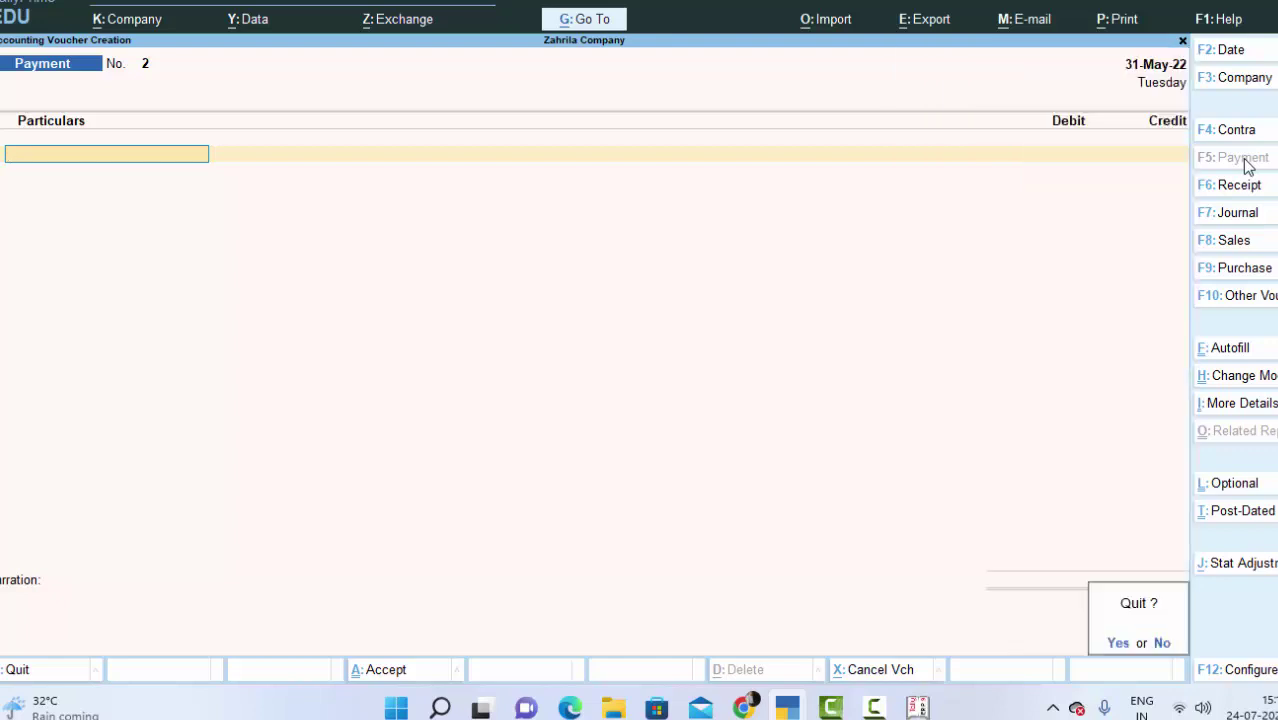
key(Return)
key(k)
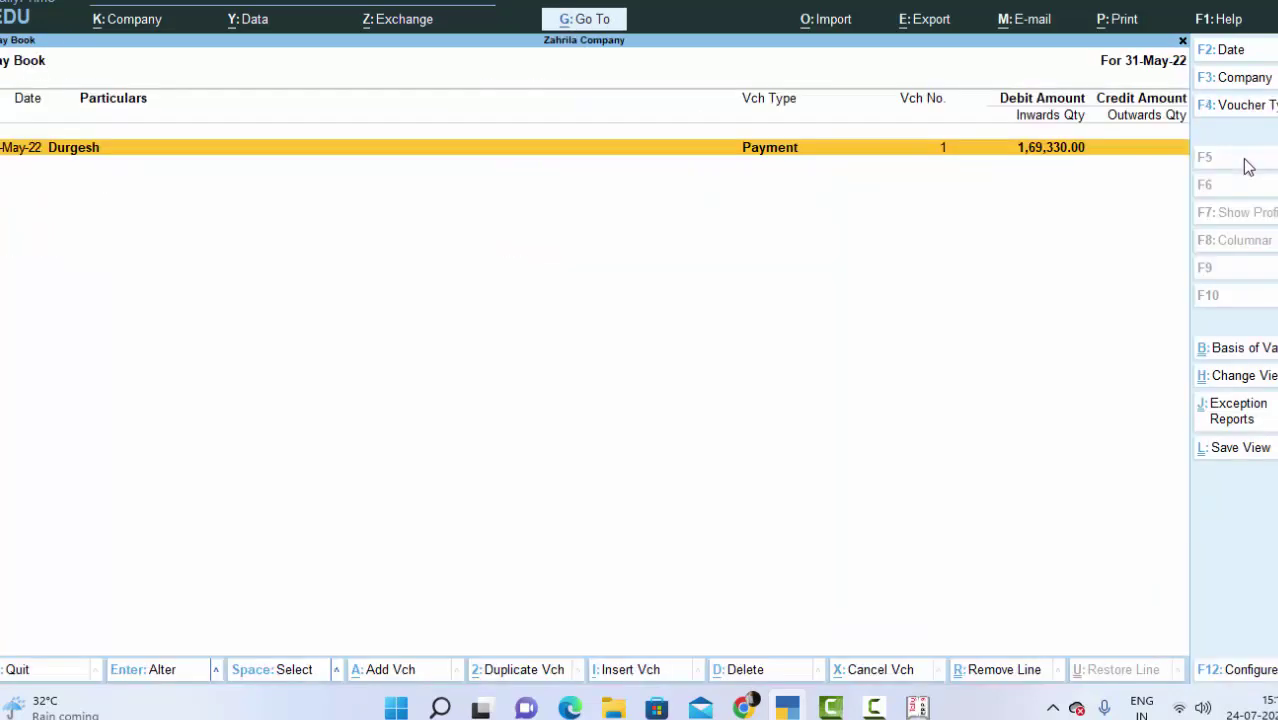
key(Return)
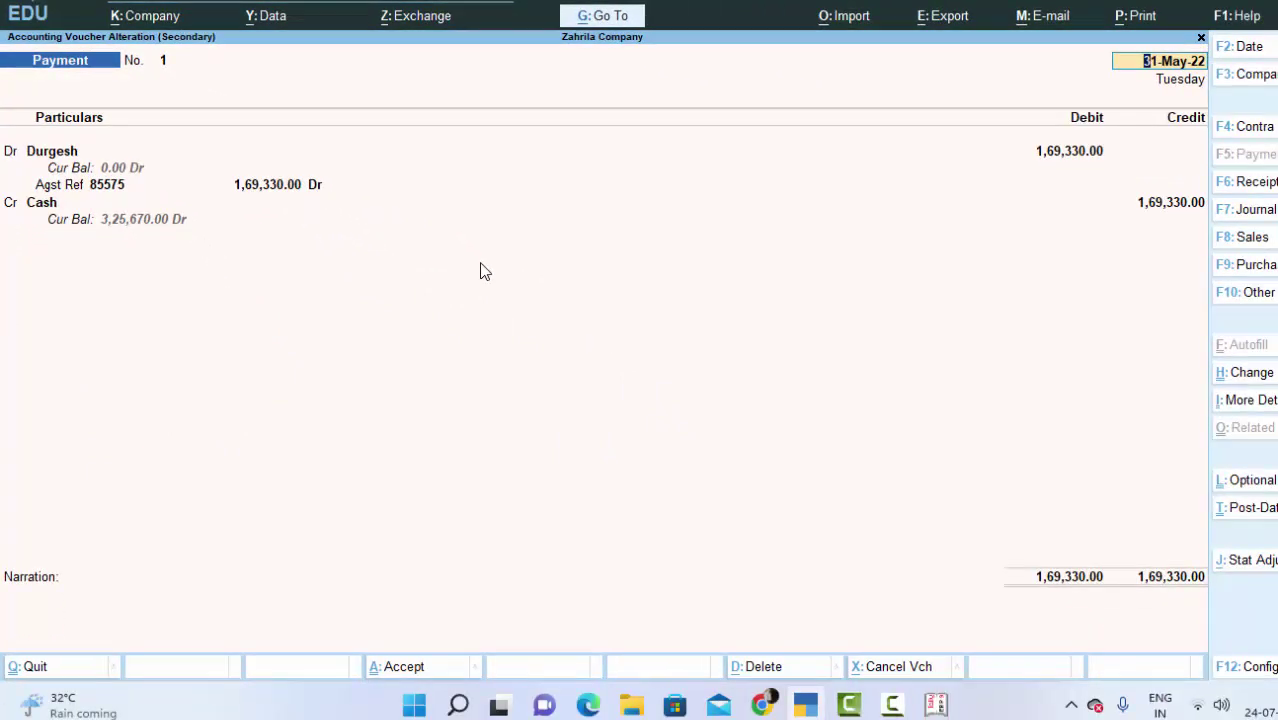
key(alt+p)
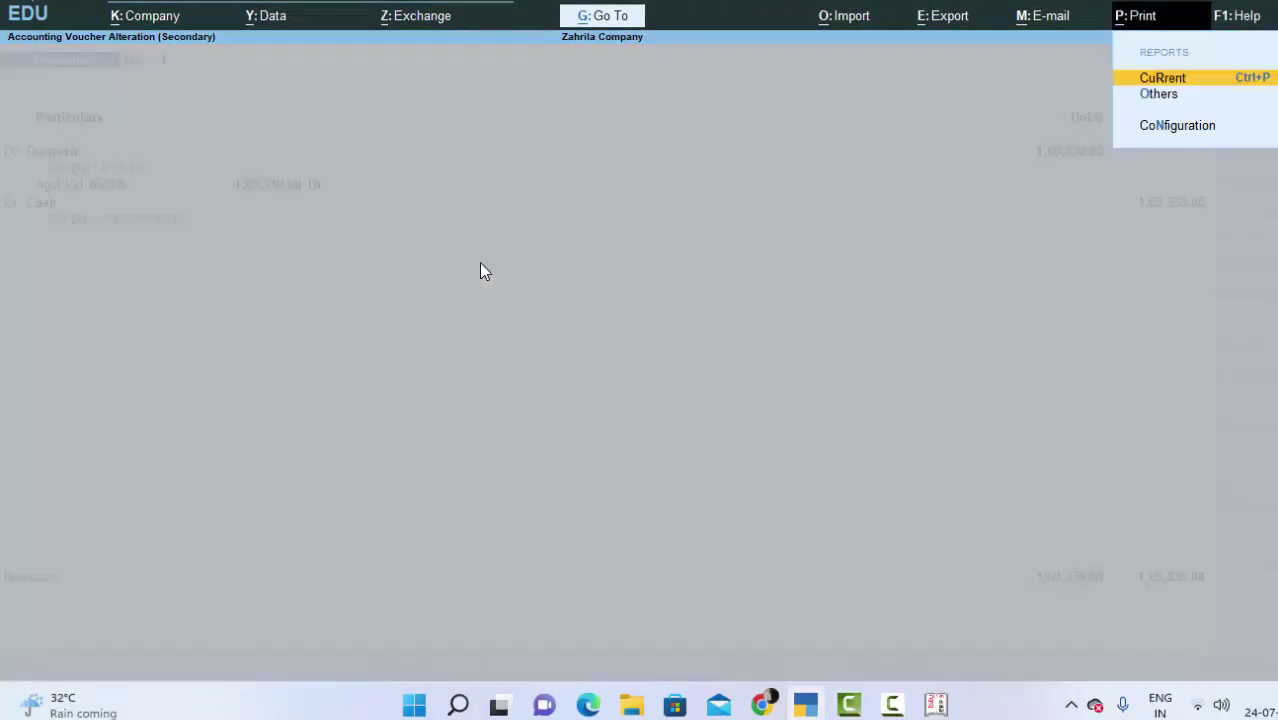
key(Return)
key(i)
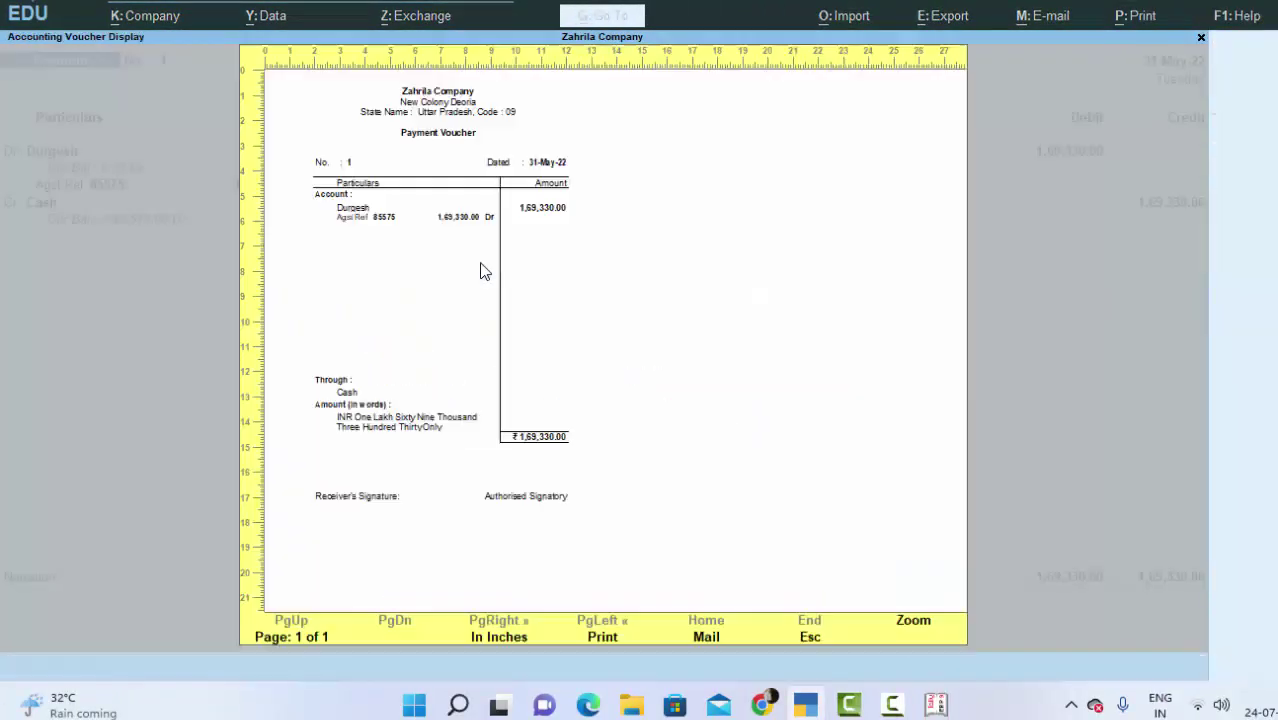
click(913, 620)
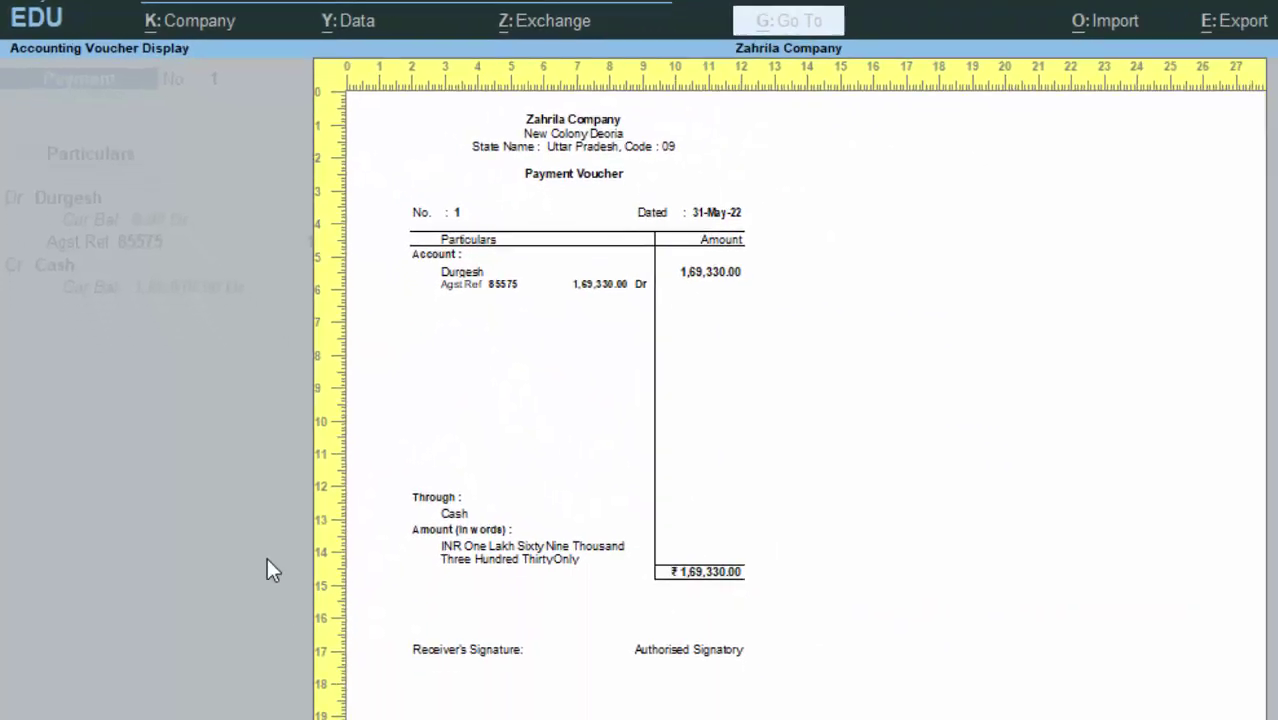
key(Escape)
key(Escape)
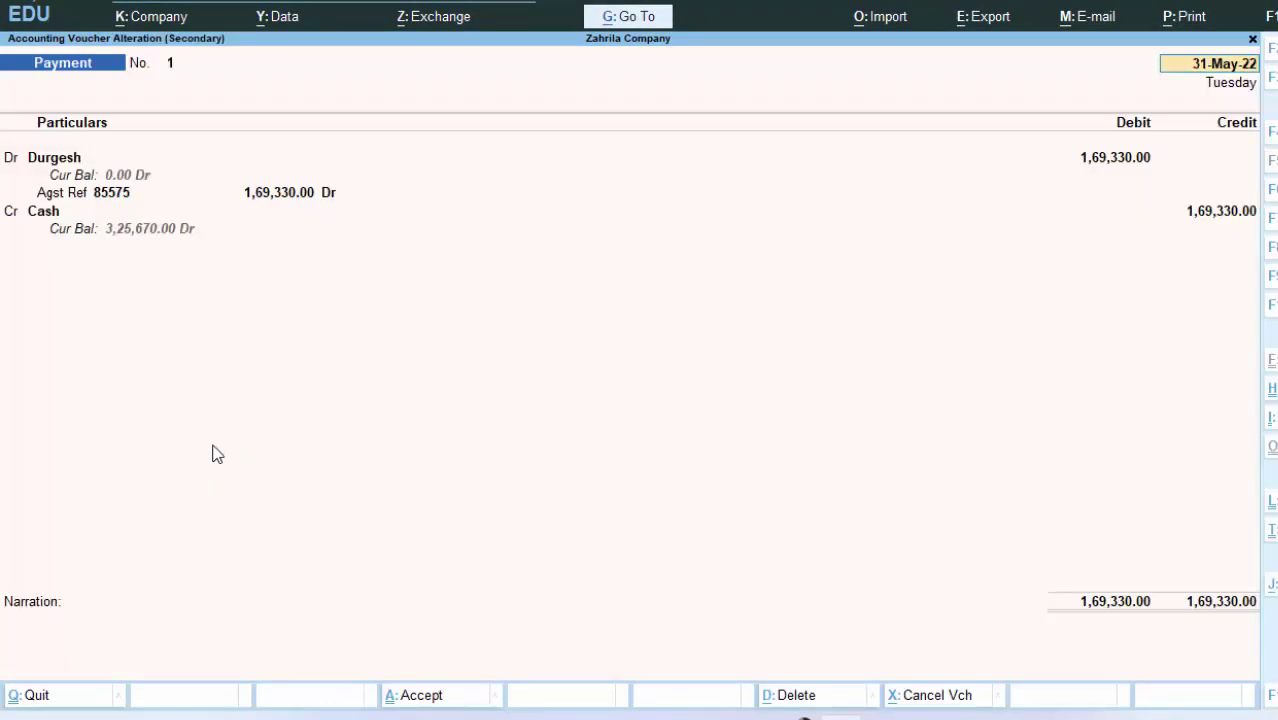
key(Escape)
key(y)
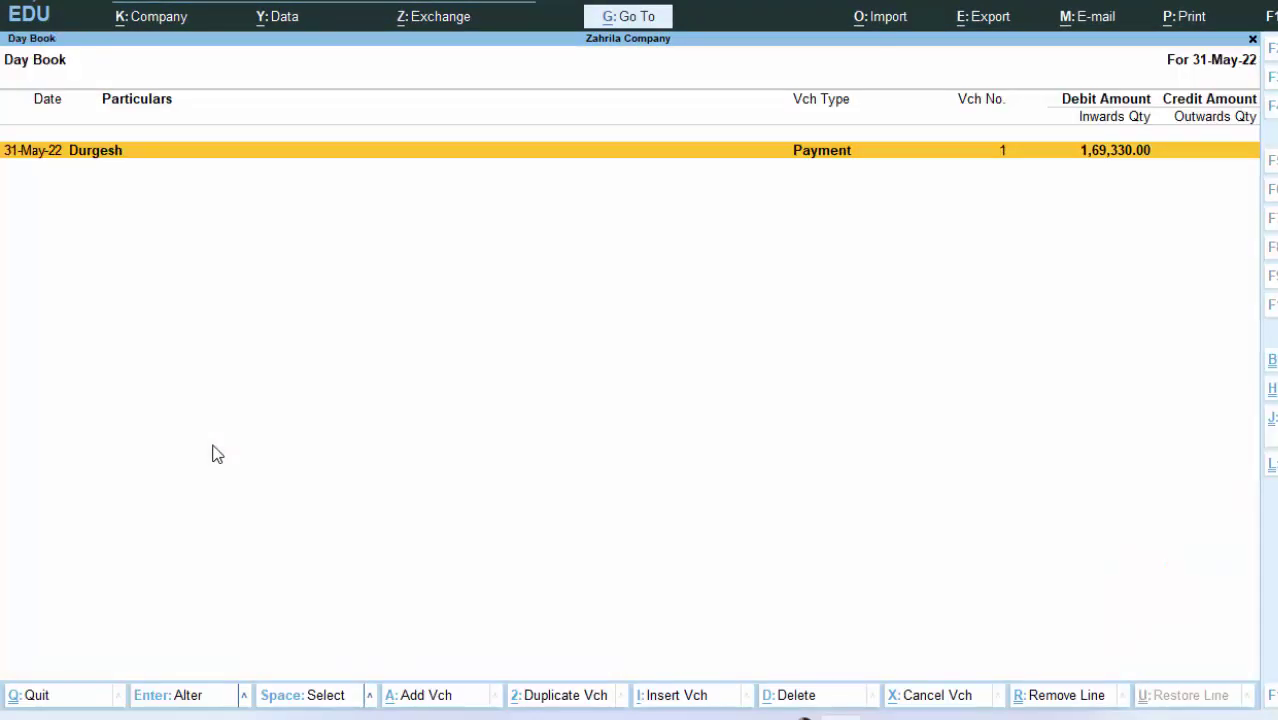
key(Escape)
key(Escape)
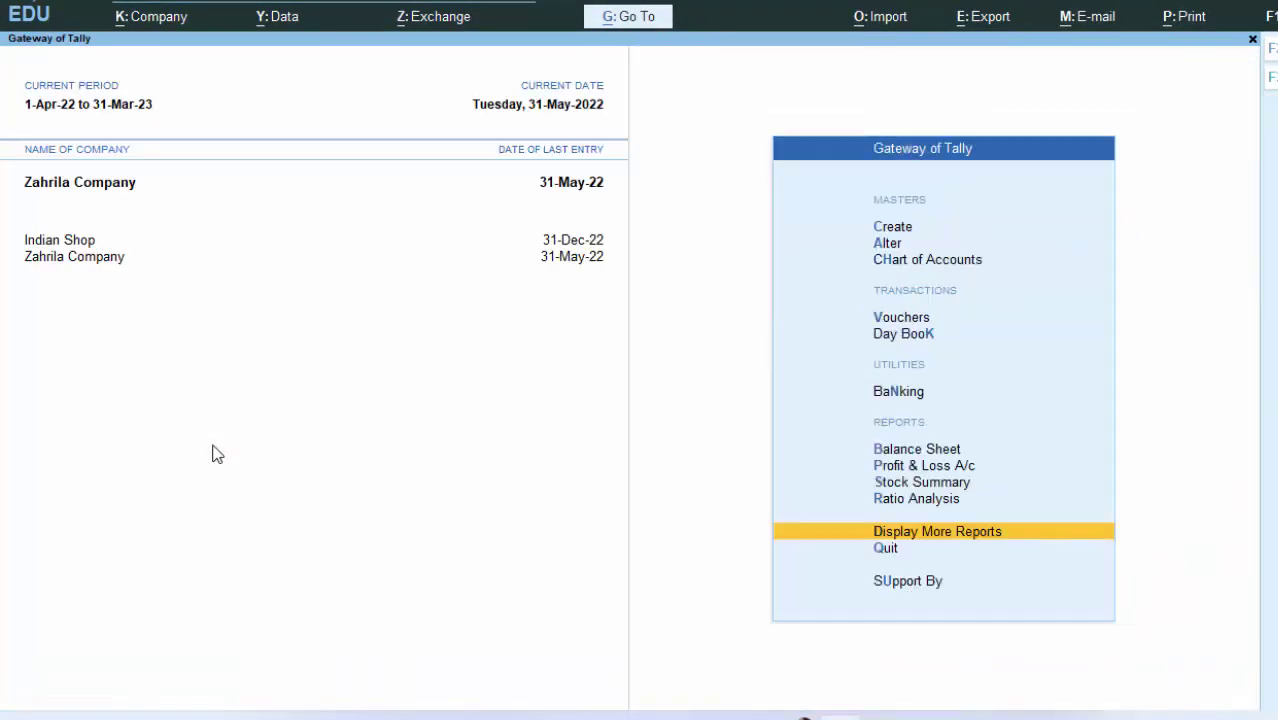
Step: Leave Day Book for Gateway of Tally and open a blank Sales voucher with F8
key(Escape)
key(n)
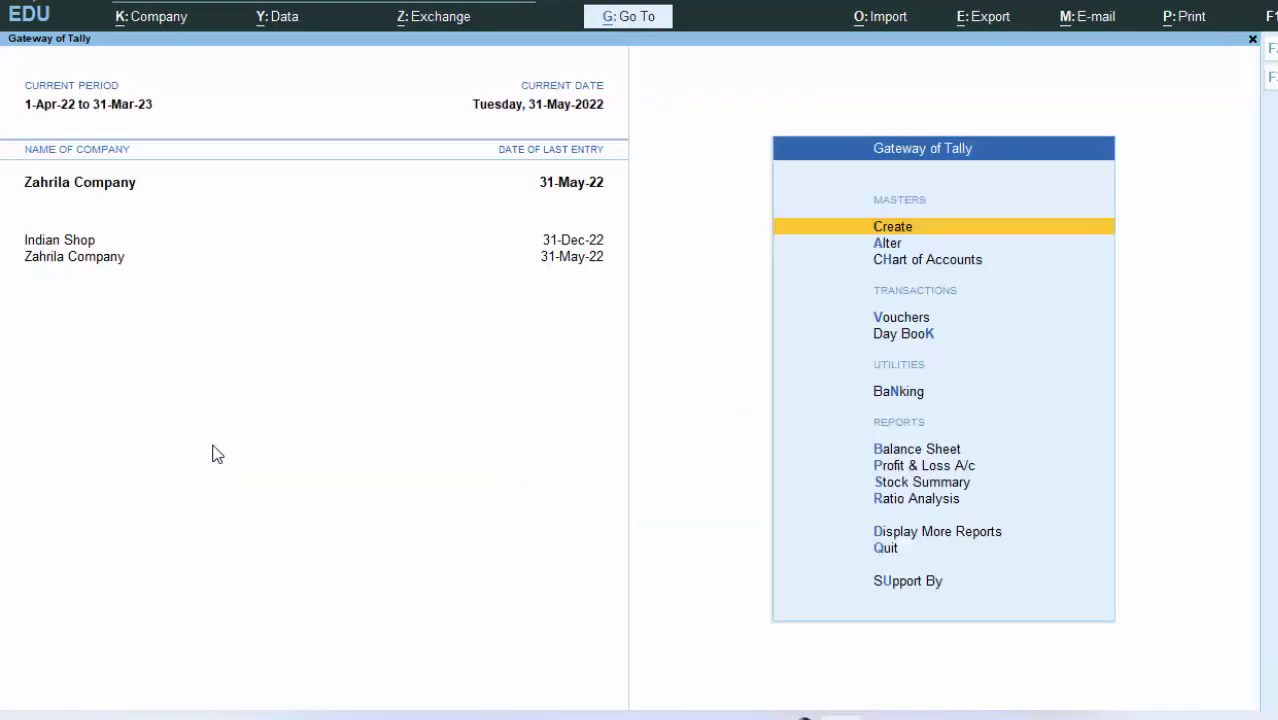
key(v)
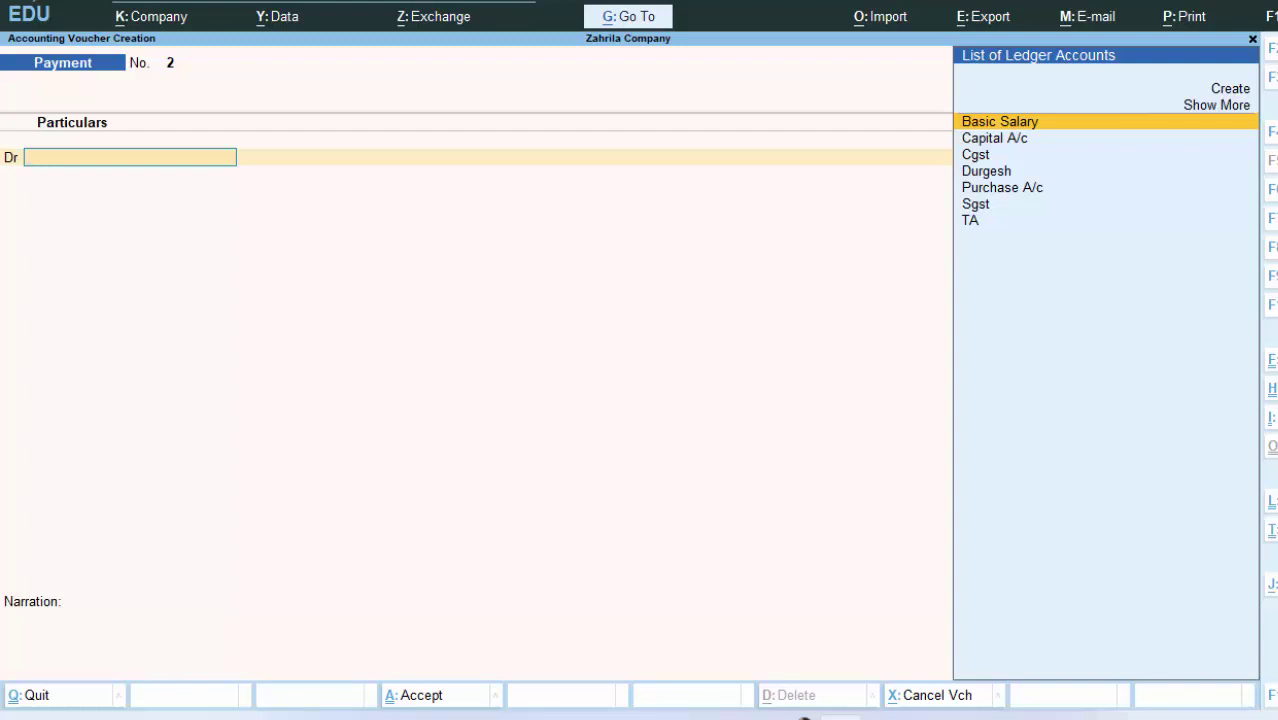
key(F8)
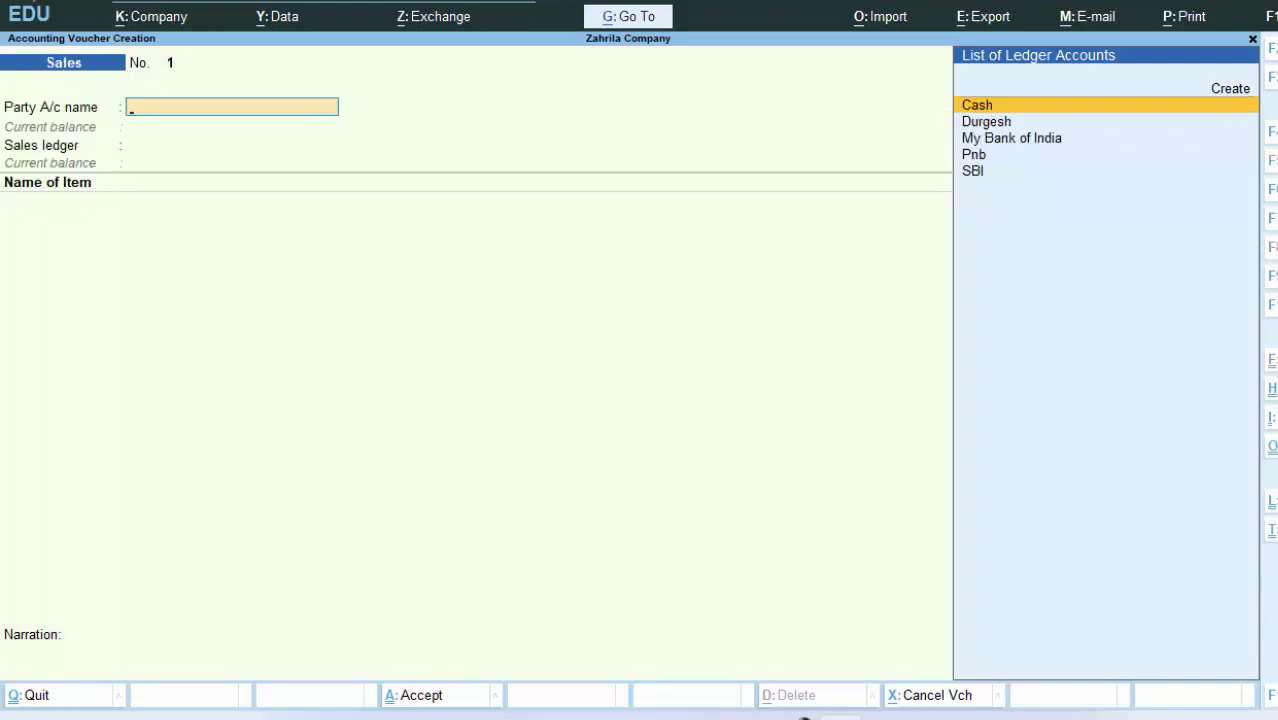
Step: Create the customer's party ledger under Sundry Debtors with Alt+C, then skip the dispatch and party details
key(alt+c)
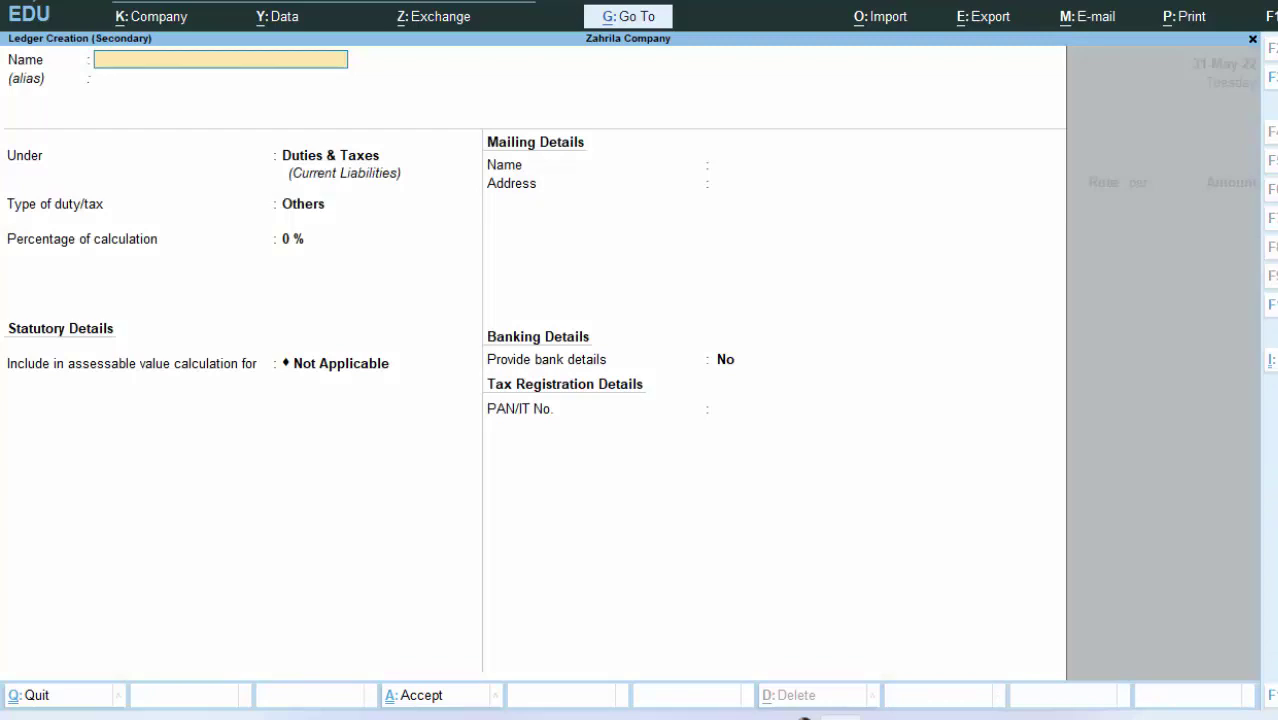
text(Sun)
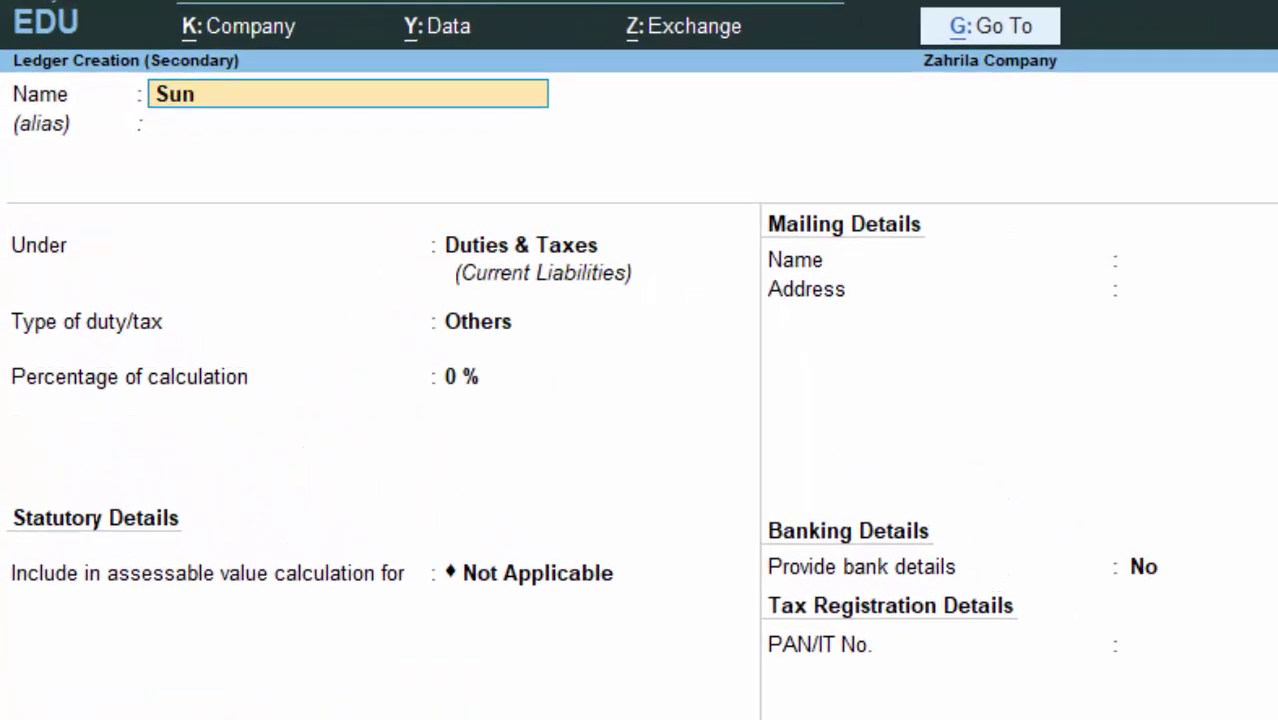
text(eel D)
key(Return)
key(Return)
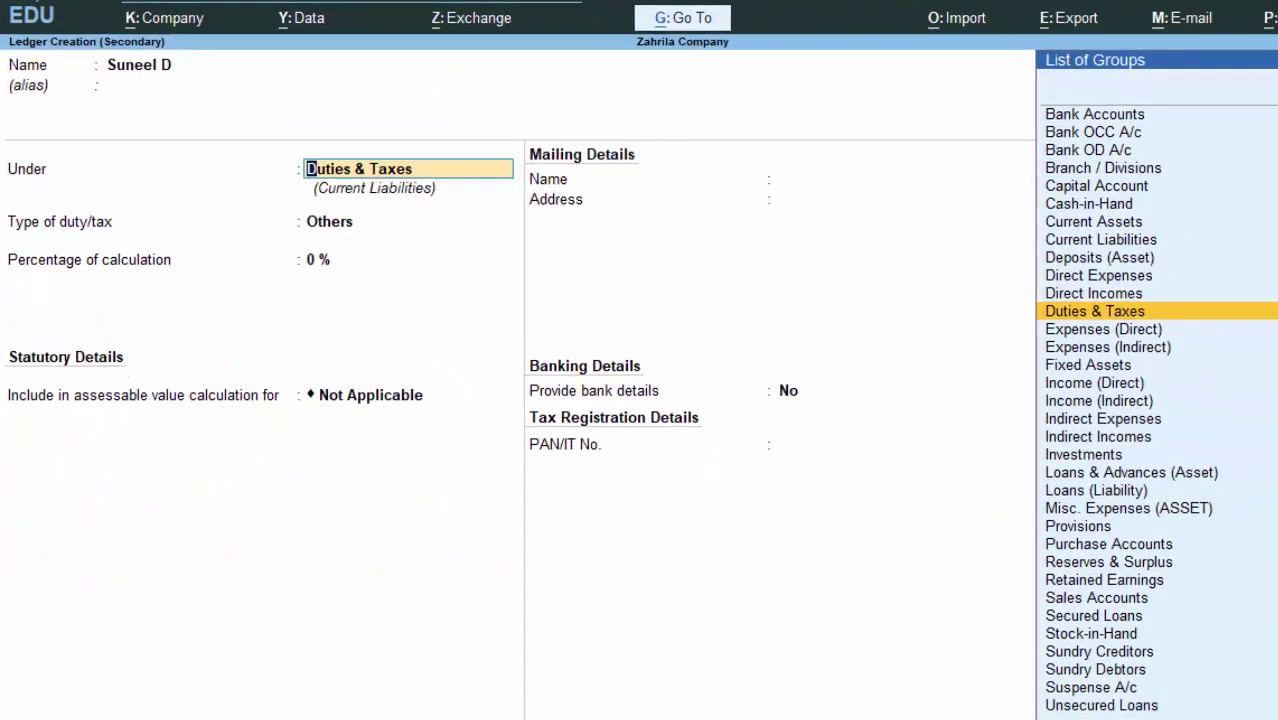
text(S)
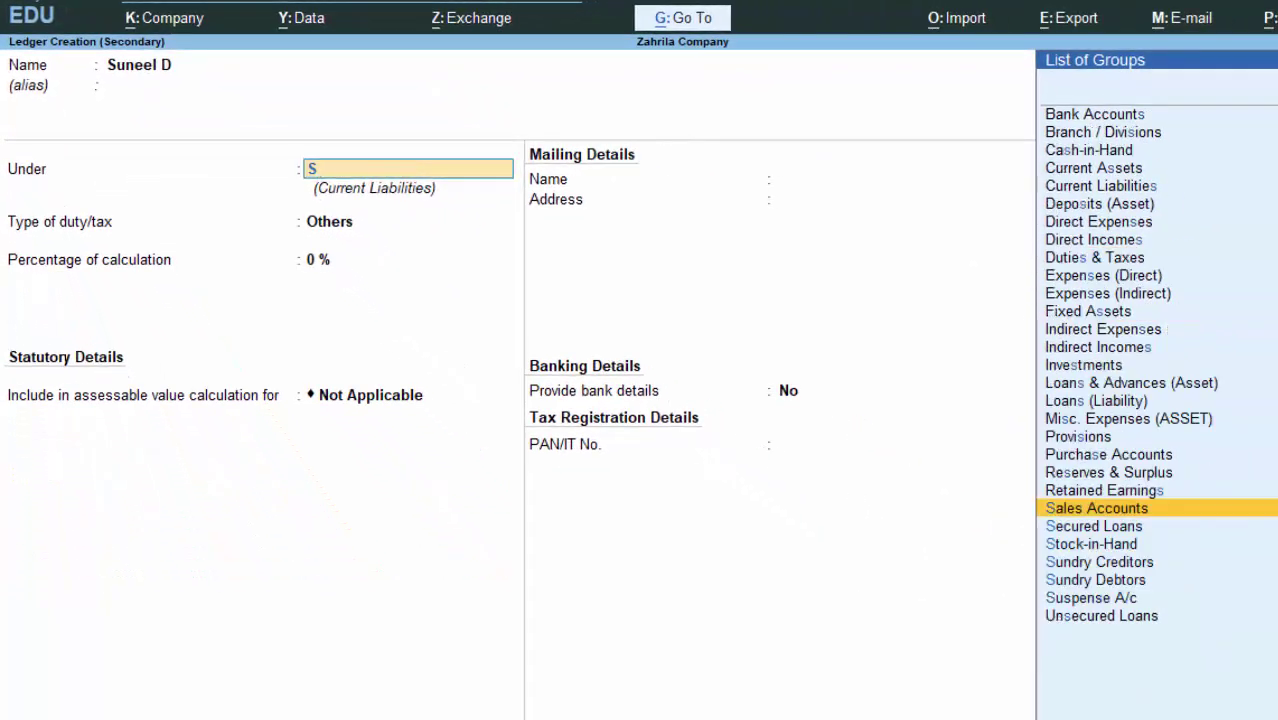
key(Down)
key(Down)
key(Down)
key(Down)
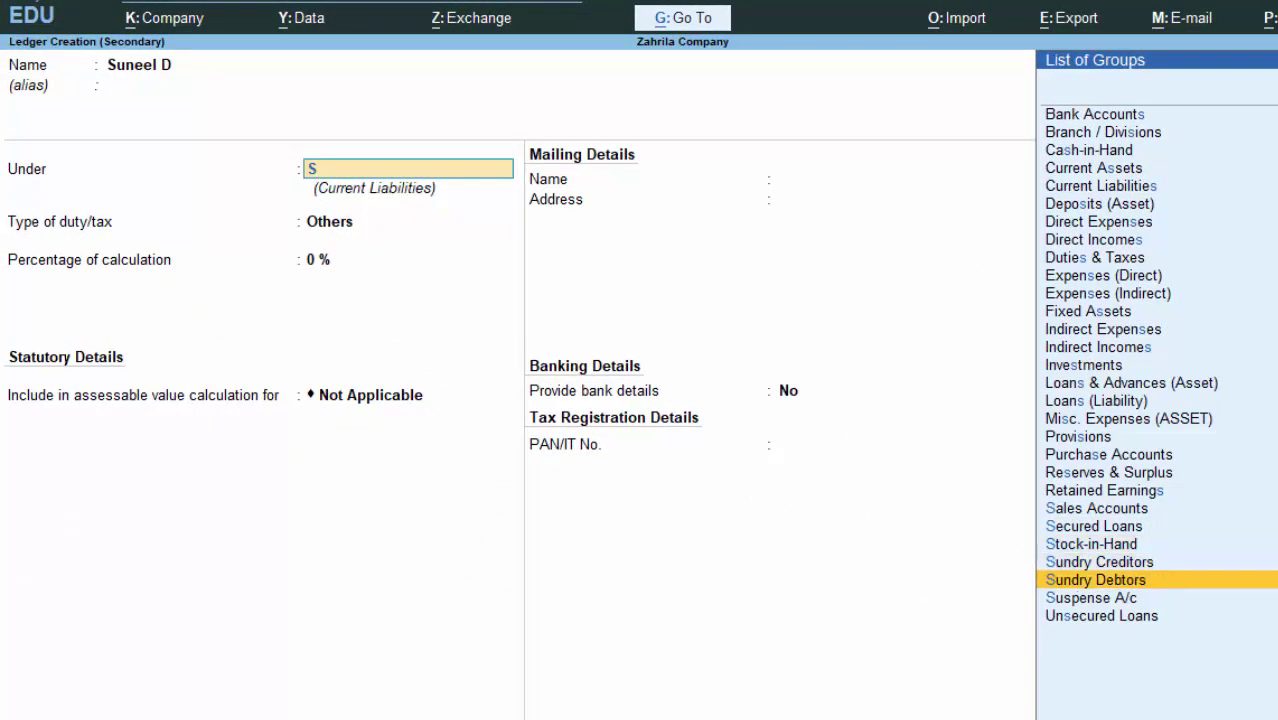
key(Return)
key(Return)
key(Return)
key(Return)
key(Return)
key(Return)
key(Return)
key(Return)
key(Return)
key(Return)
key(Return)
key(Return)
key(Return)
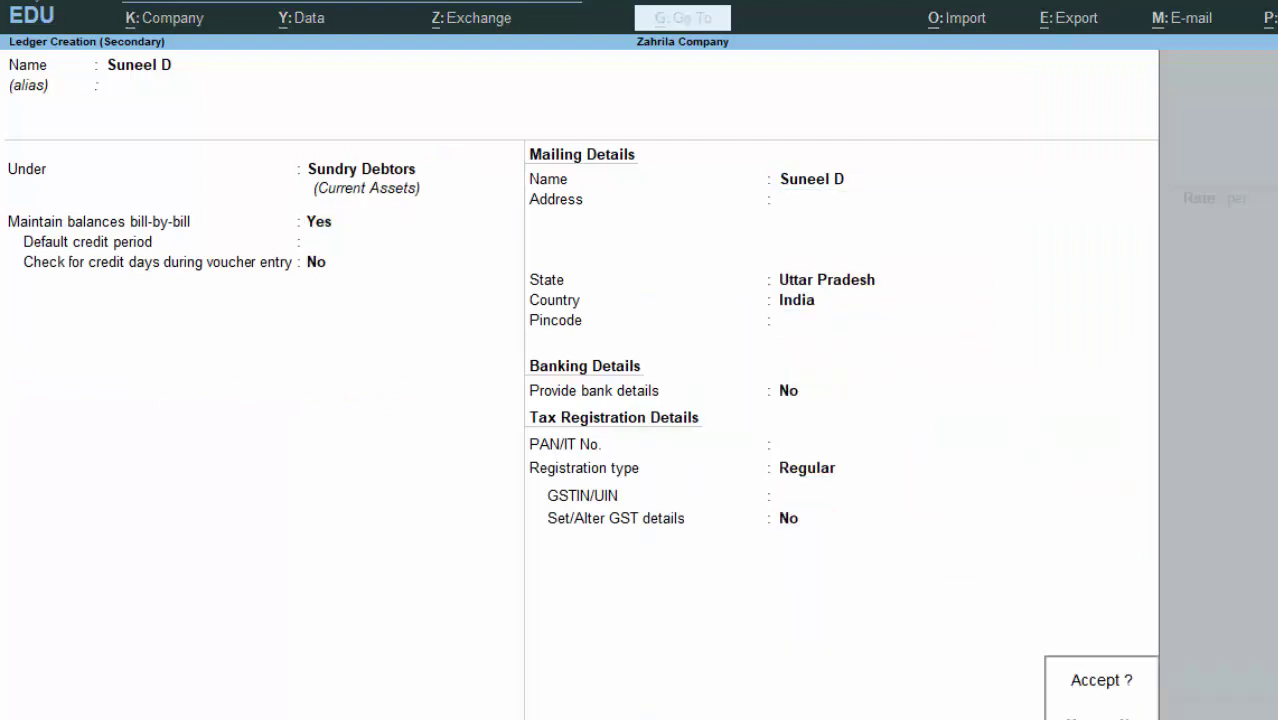
key(Return)
key(Return)
key(Return)
key(Return)
key(Return)
key(Return)
key(Return)
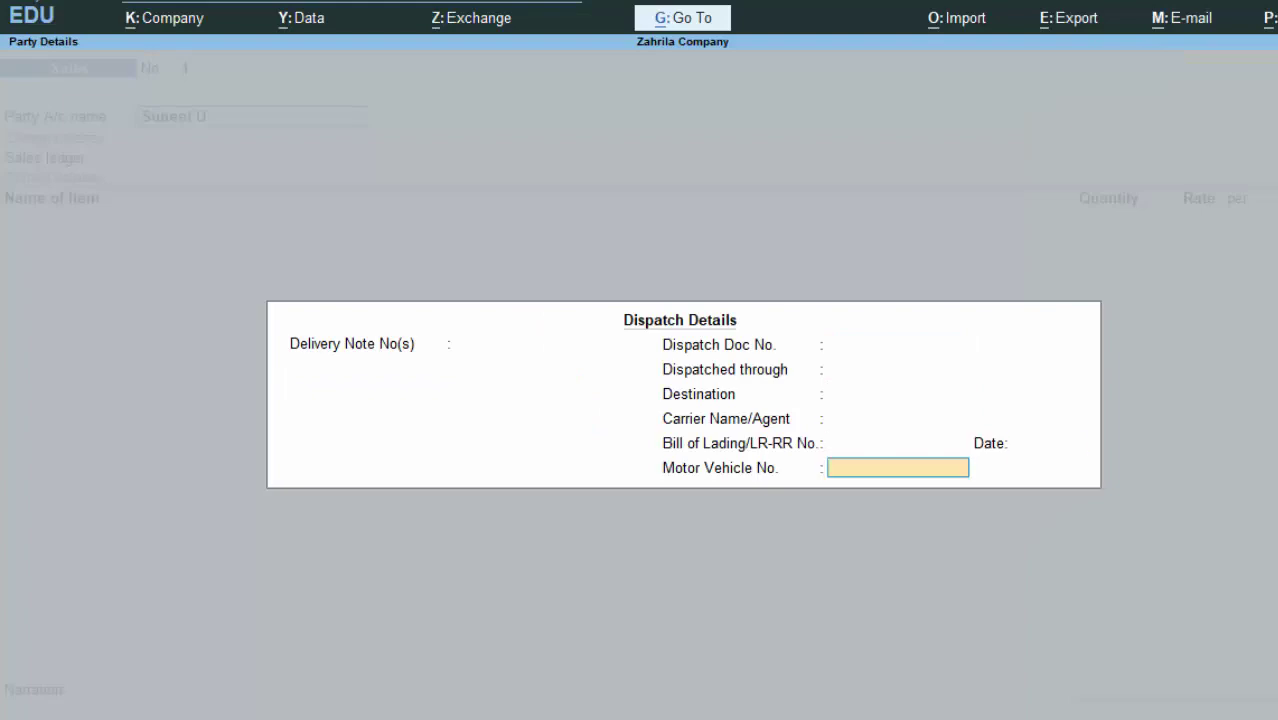
key(Return)
key(Return)
key(Return)
key(Return)
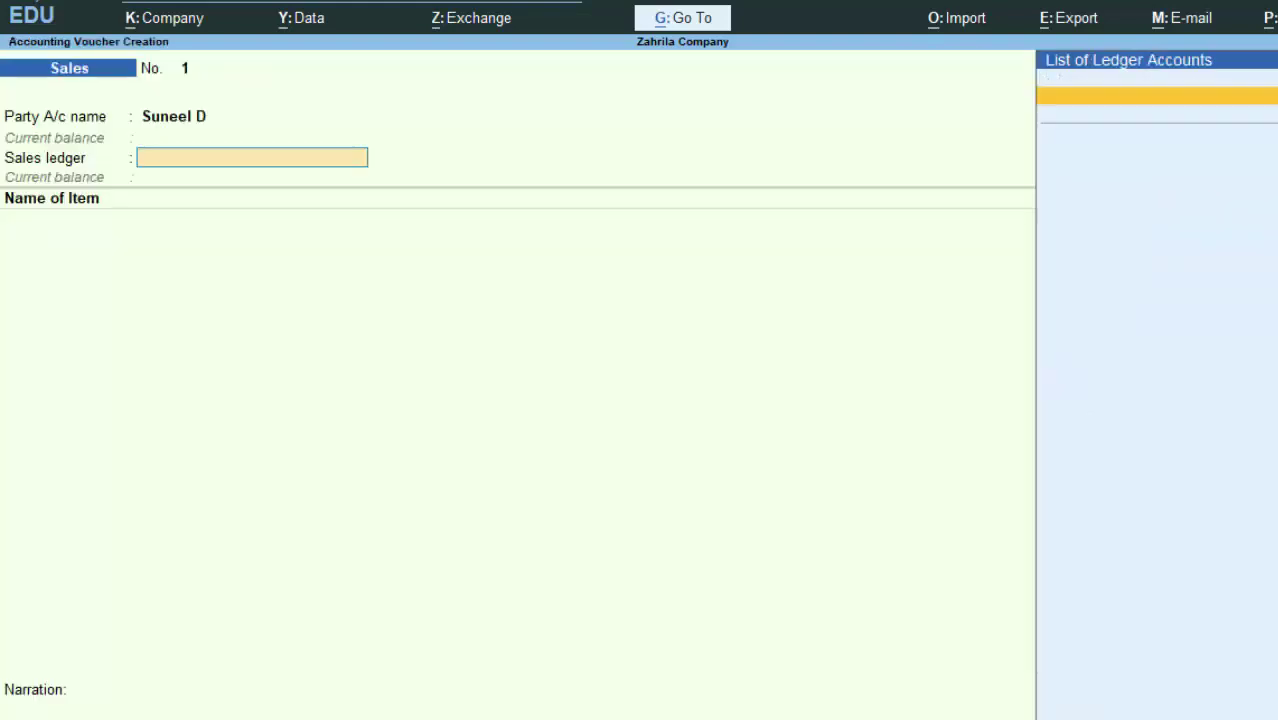
Step: Create a 'Sales a/c' ledger under Sales Accounts, keep the GST defaults, and save it
key(alt+c)
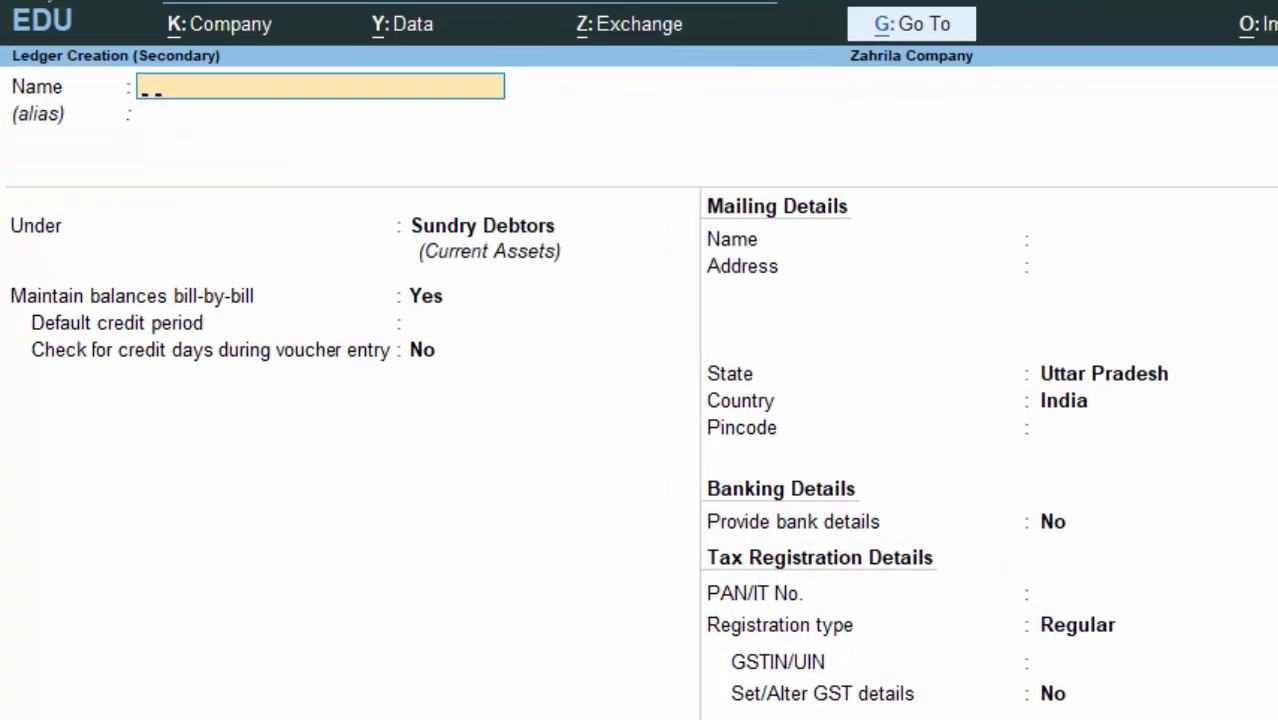
text(Sales a)
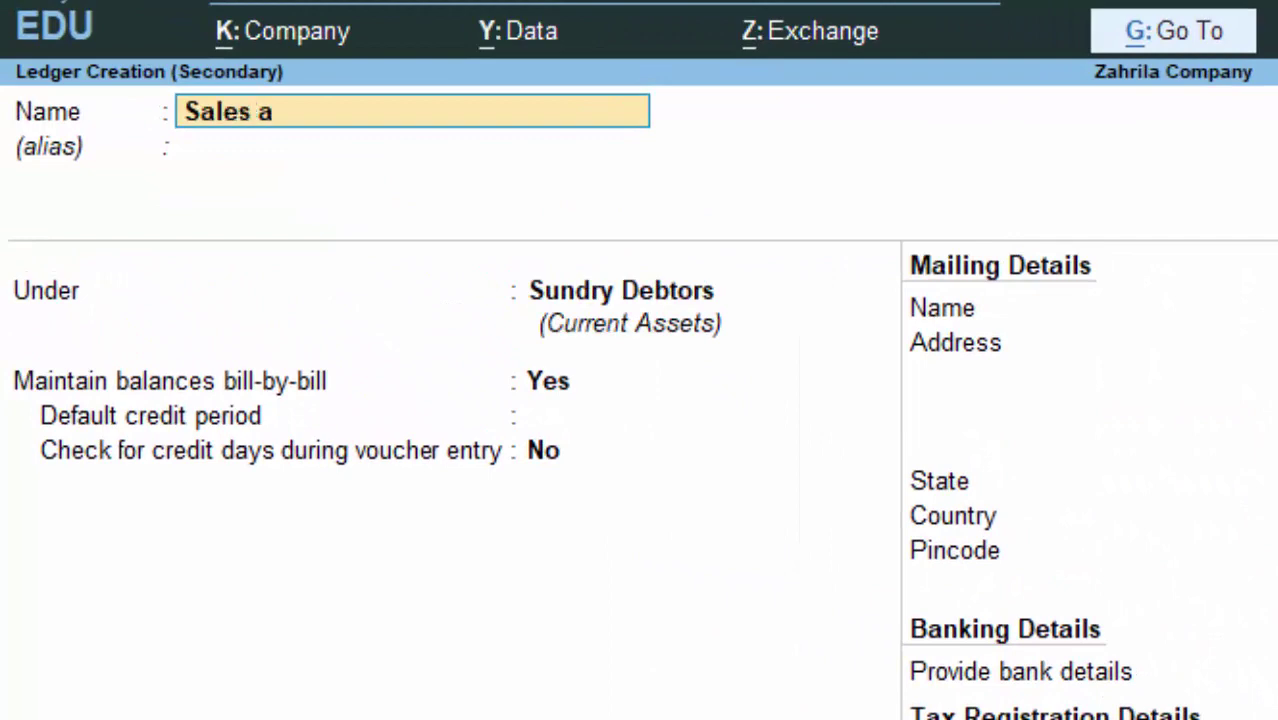
text(/c)
key(Return)
key(Return)
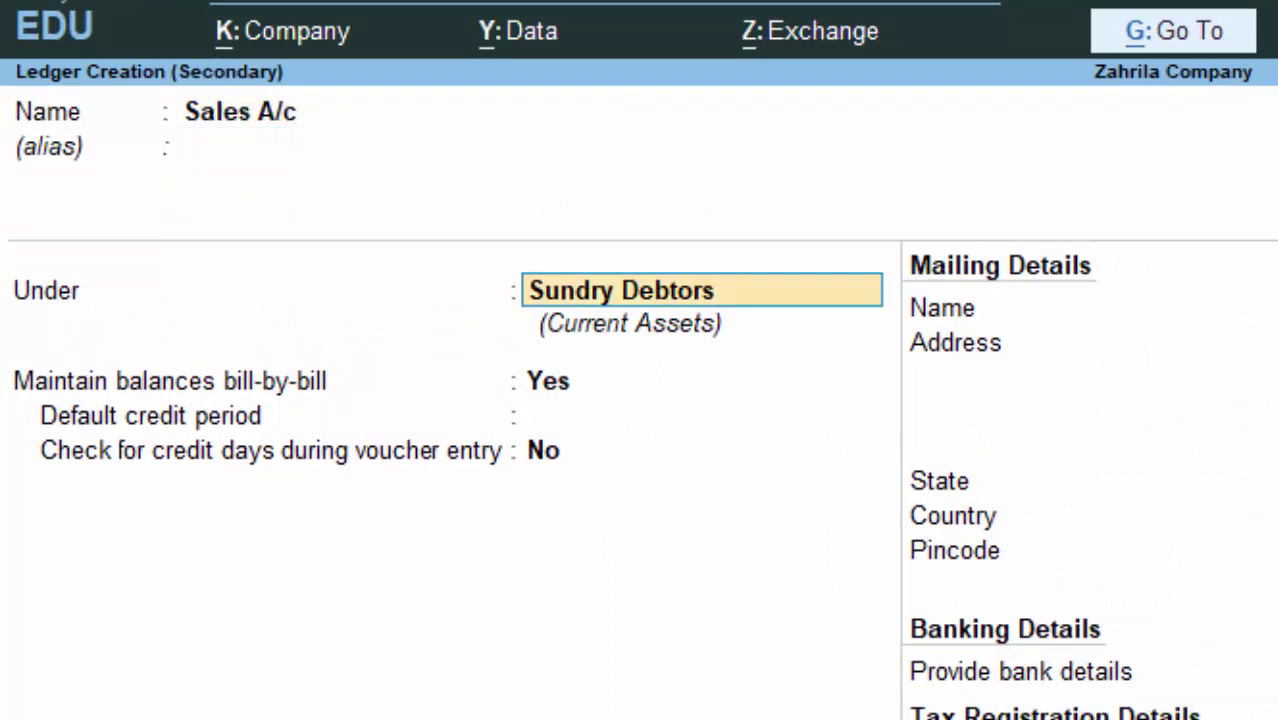
text(S)
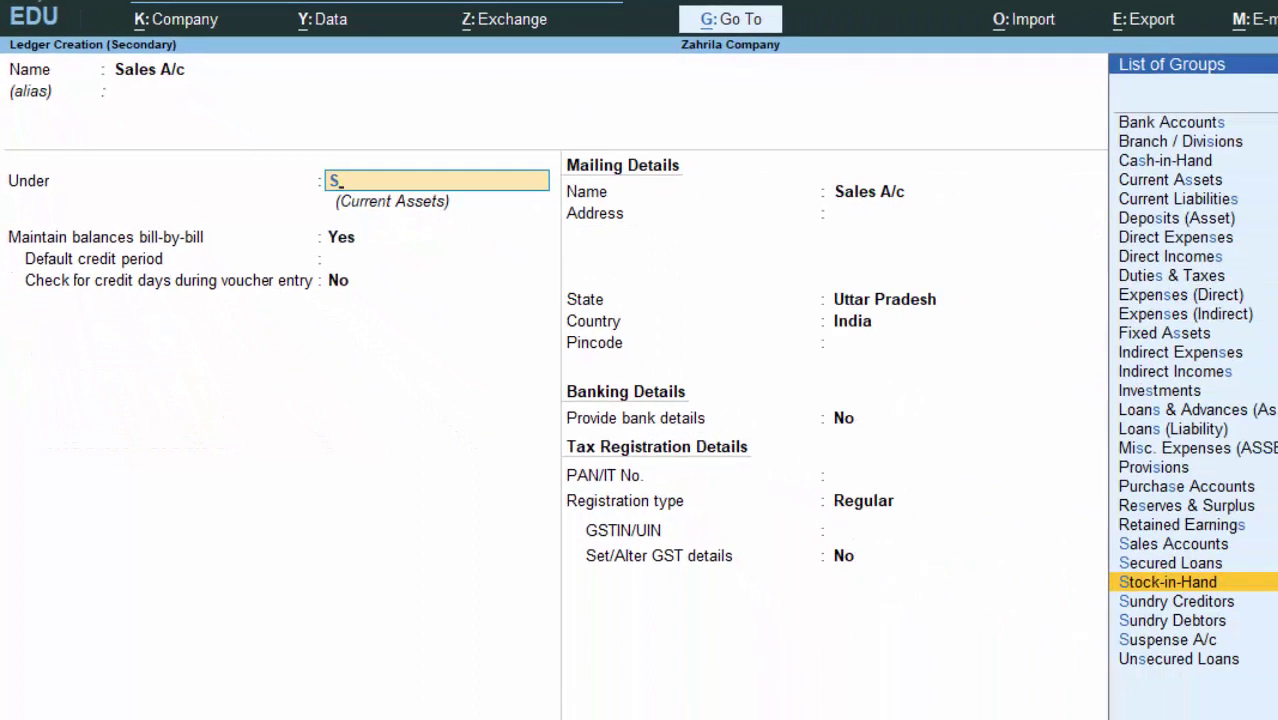
key(Down)
key(Down)
key(Up)
key(Up)
key(Up)
key(Up)
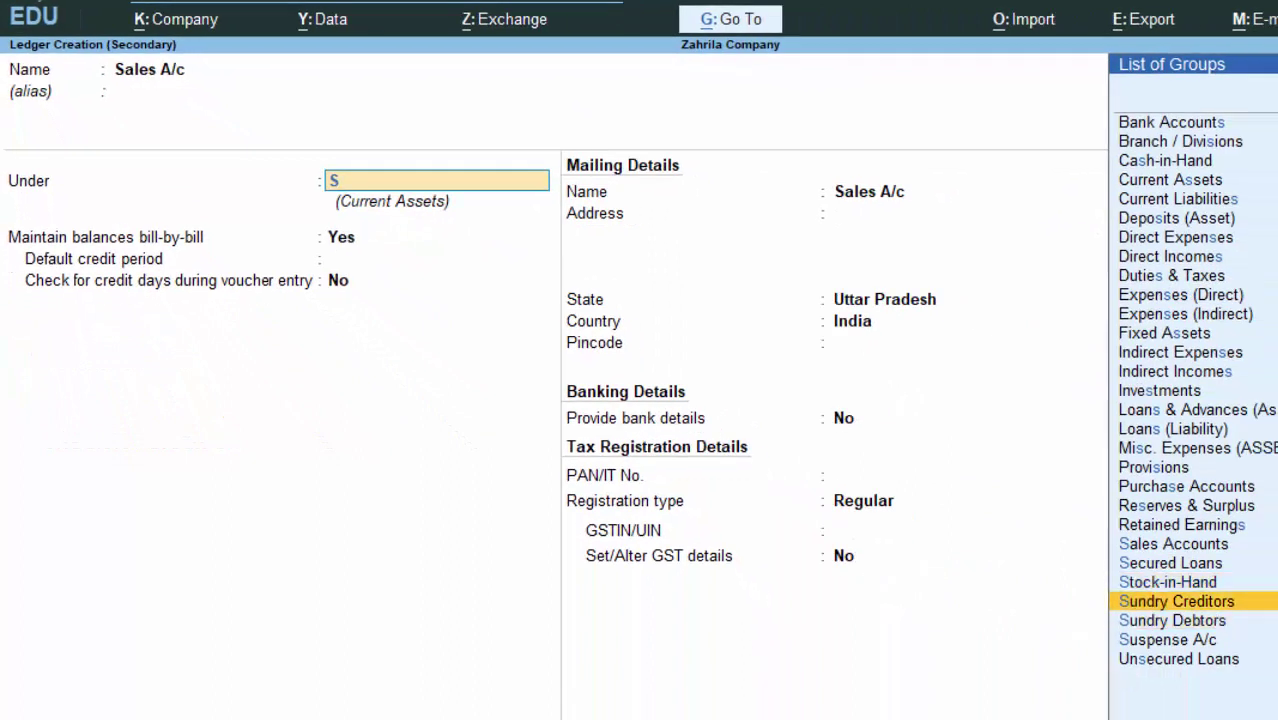
key(Return)
key(Return)
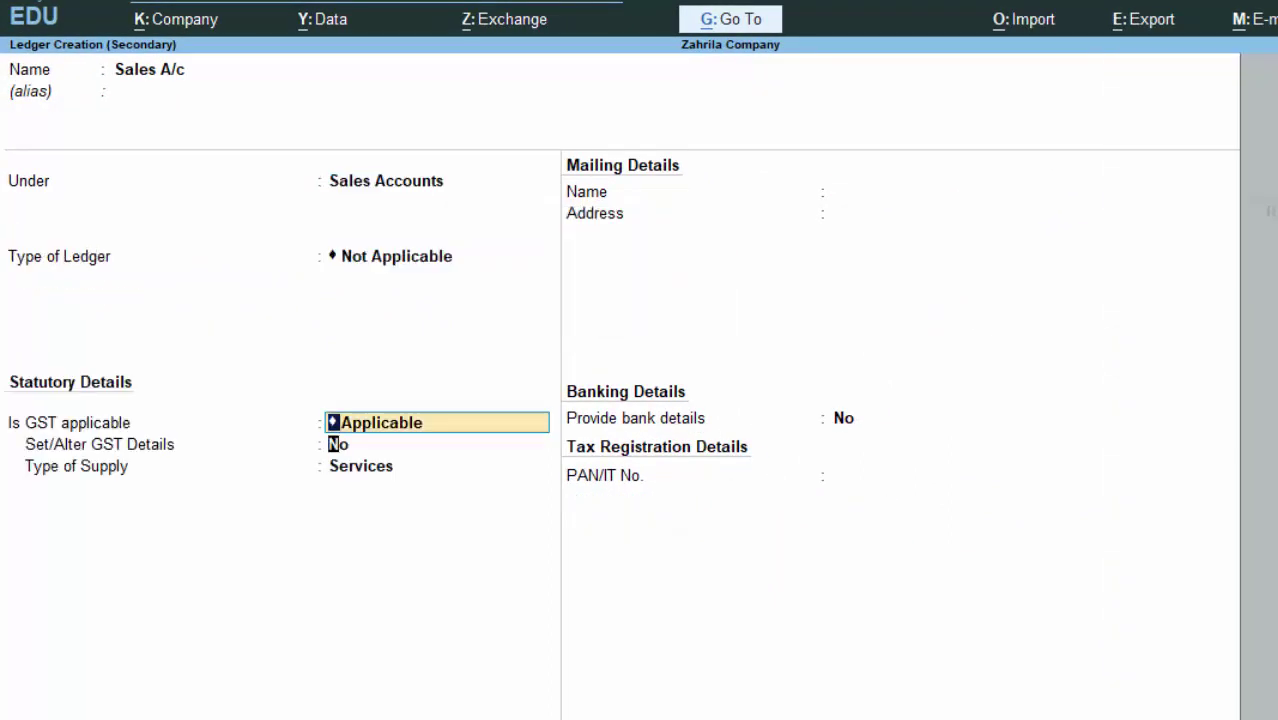
key(Return)
key(Return)
key(Return)
key(ctrl+a)
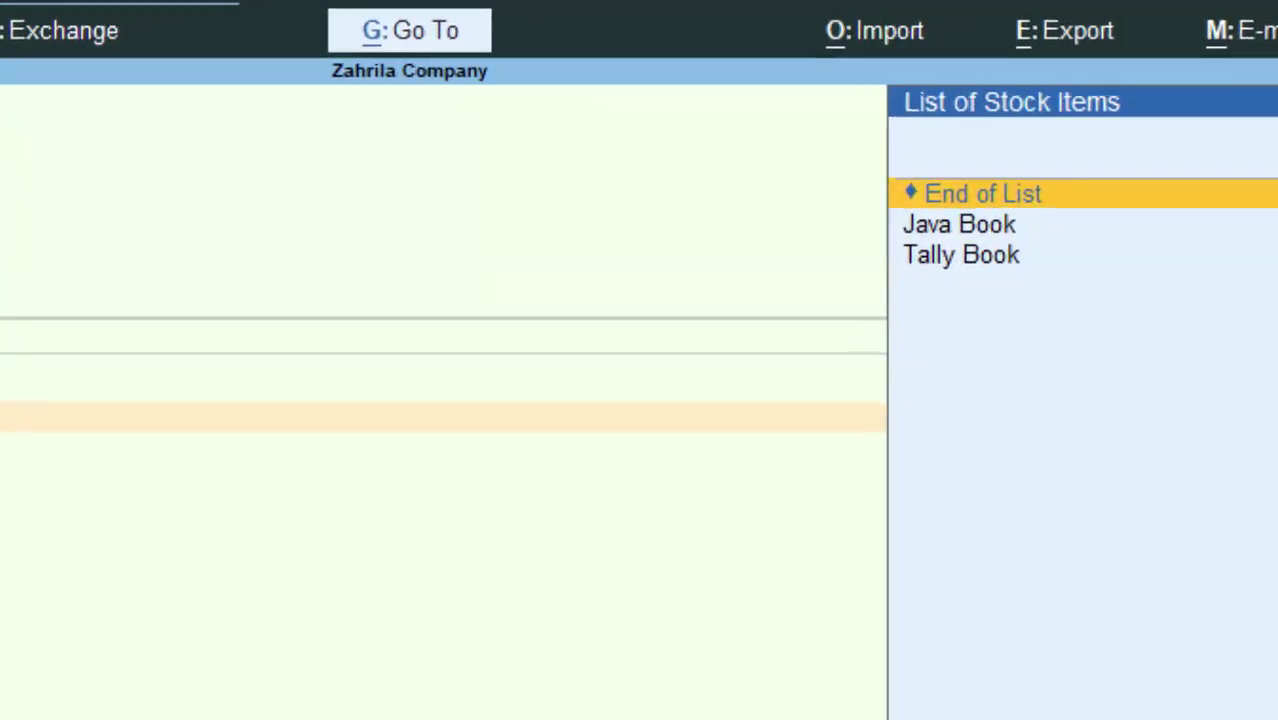
Step: Enter Java Book at 100 nos and 1,450 each, correcting the mistyped 1400 quantity
key(Down)
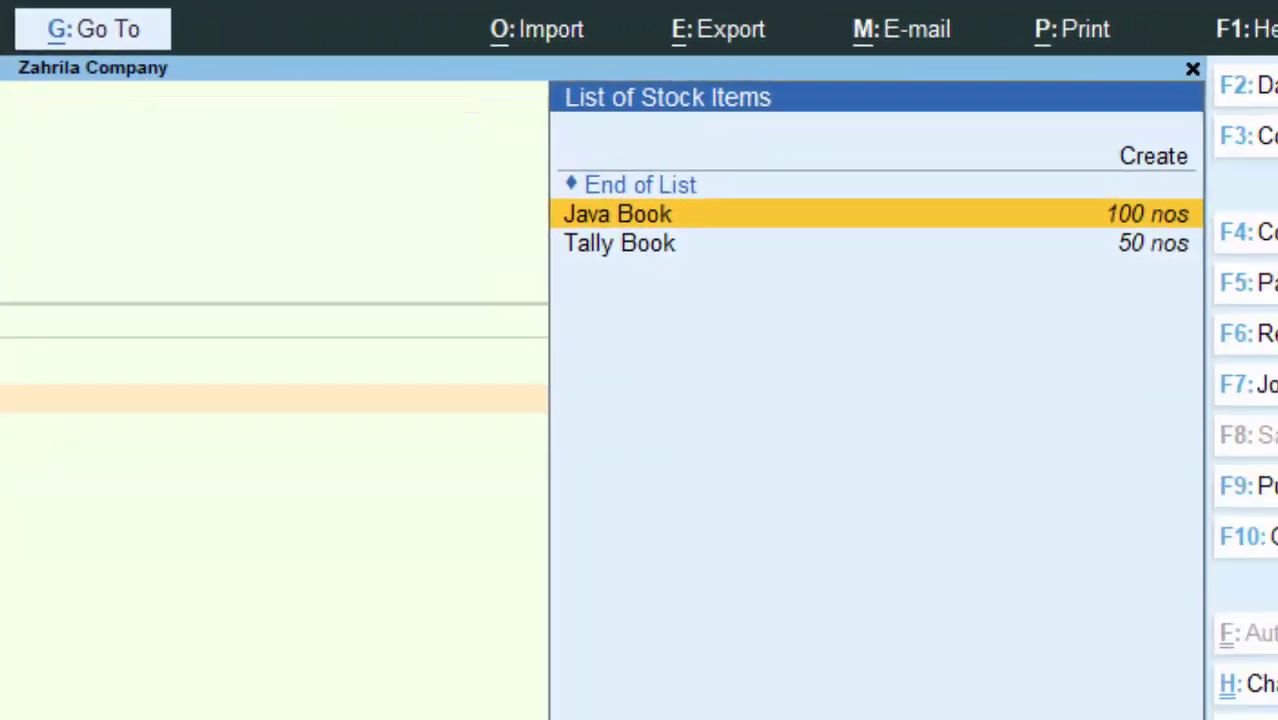
key(Return)
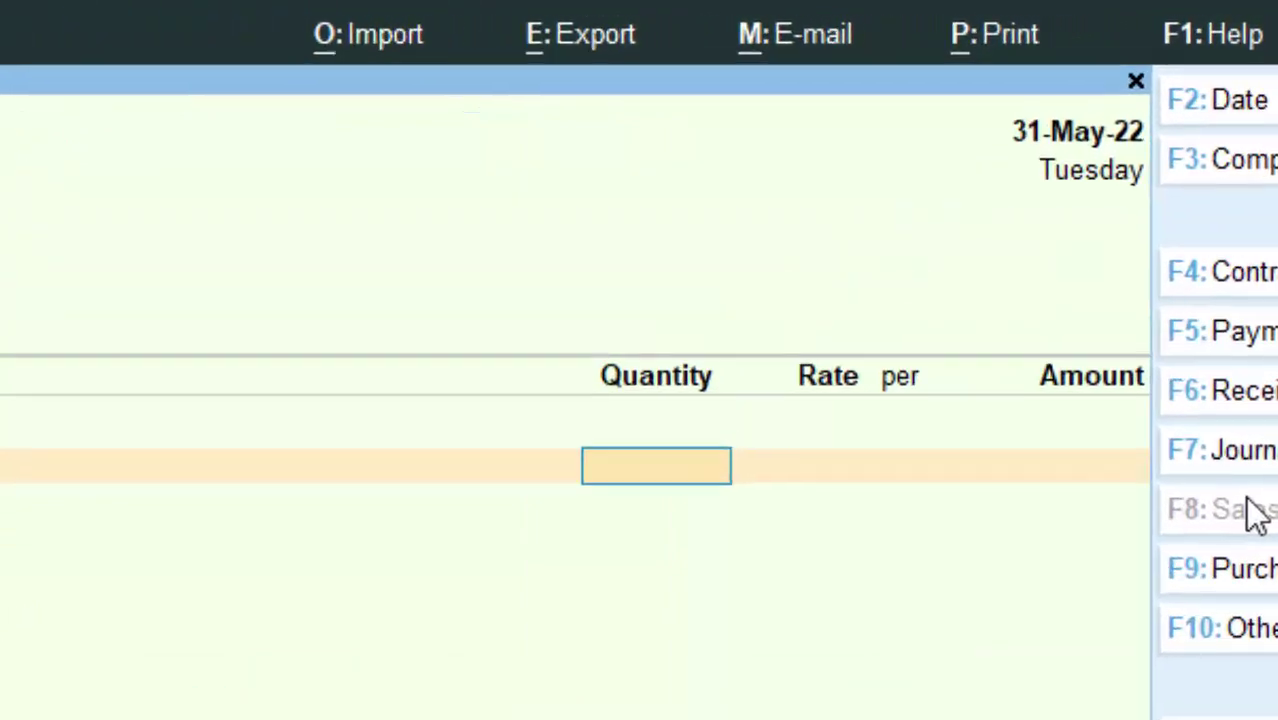
text(14)
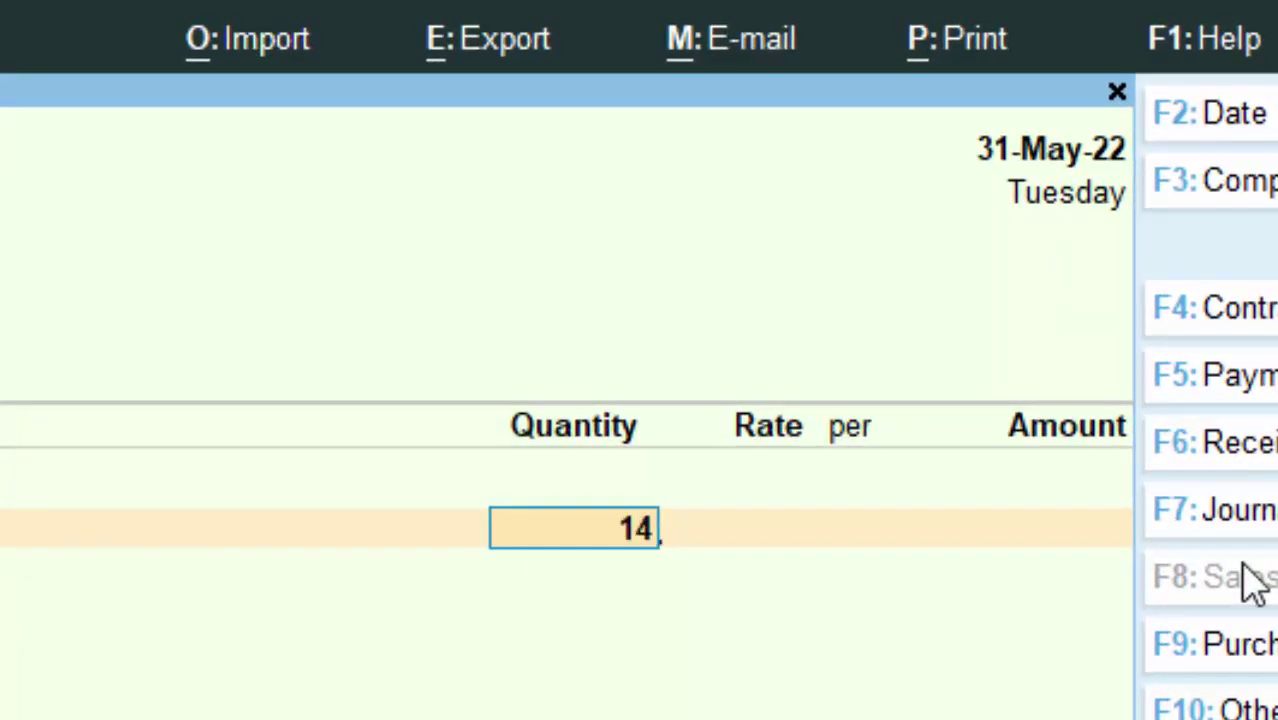
text(00)
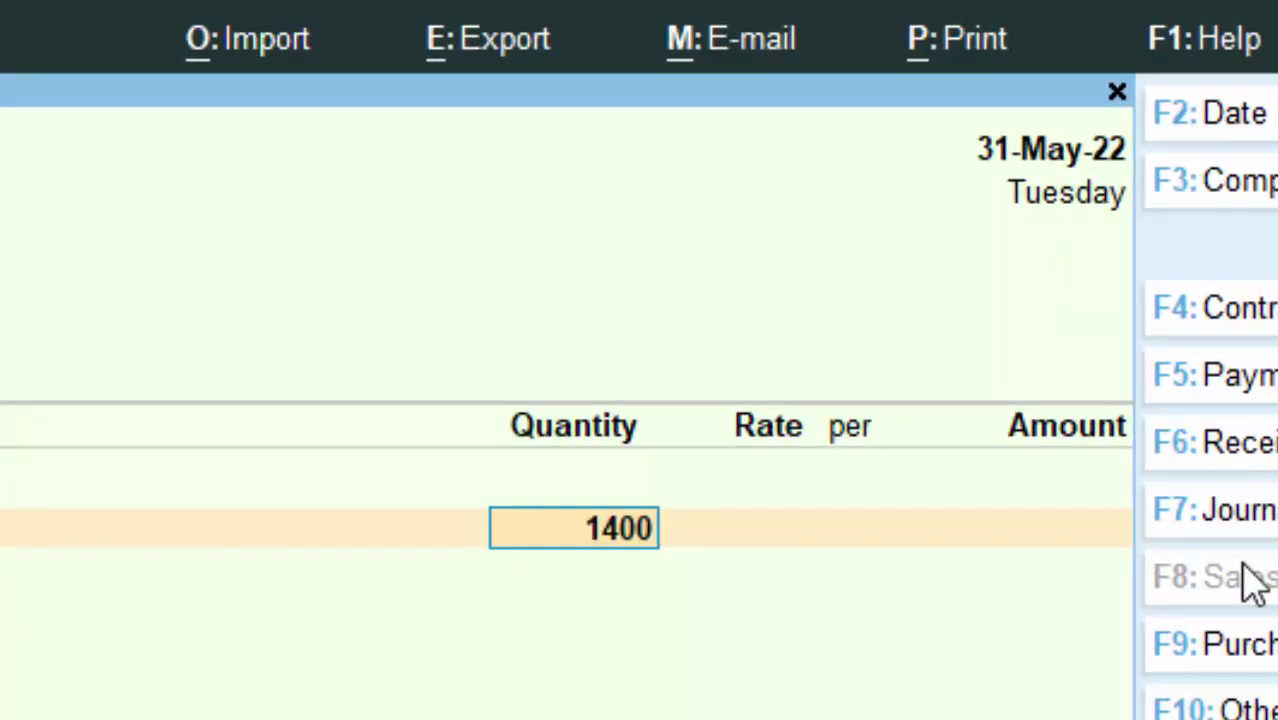
key(Return)
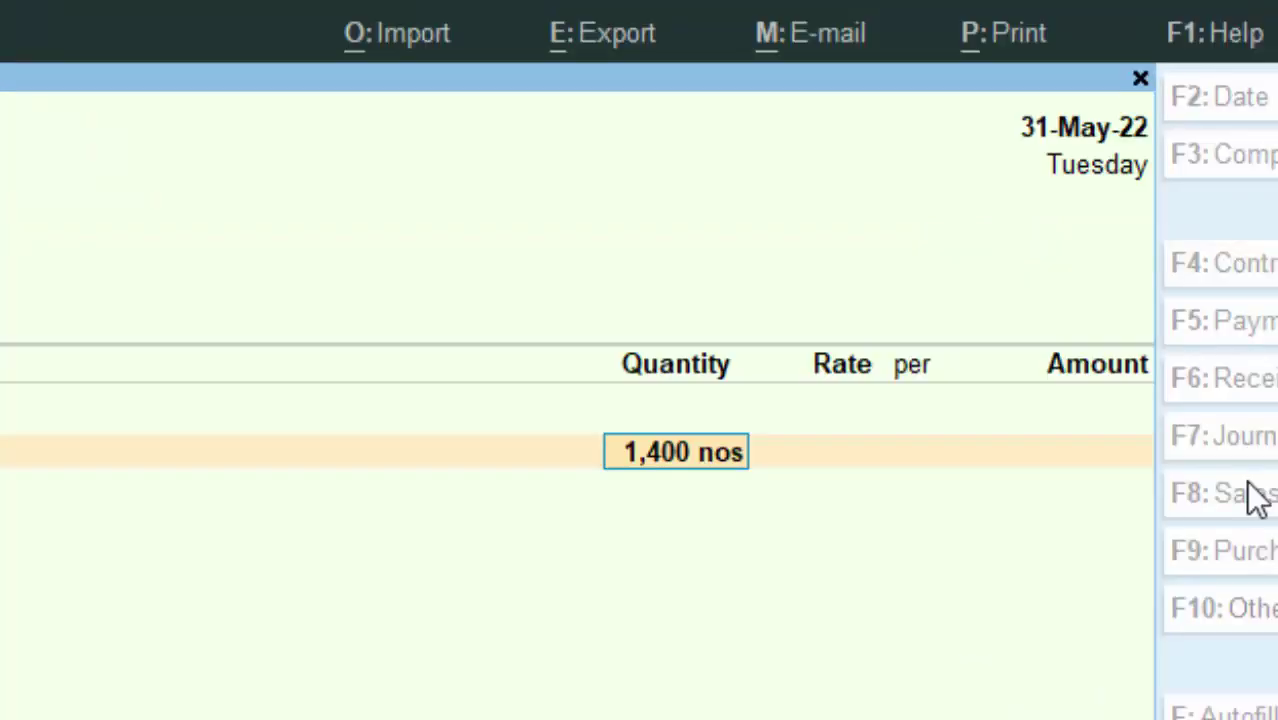
key(Return)
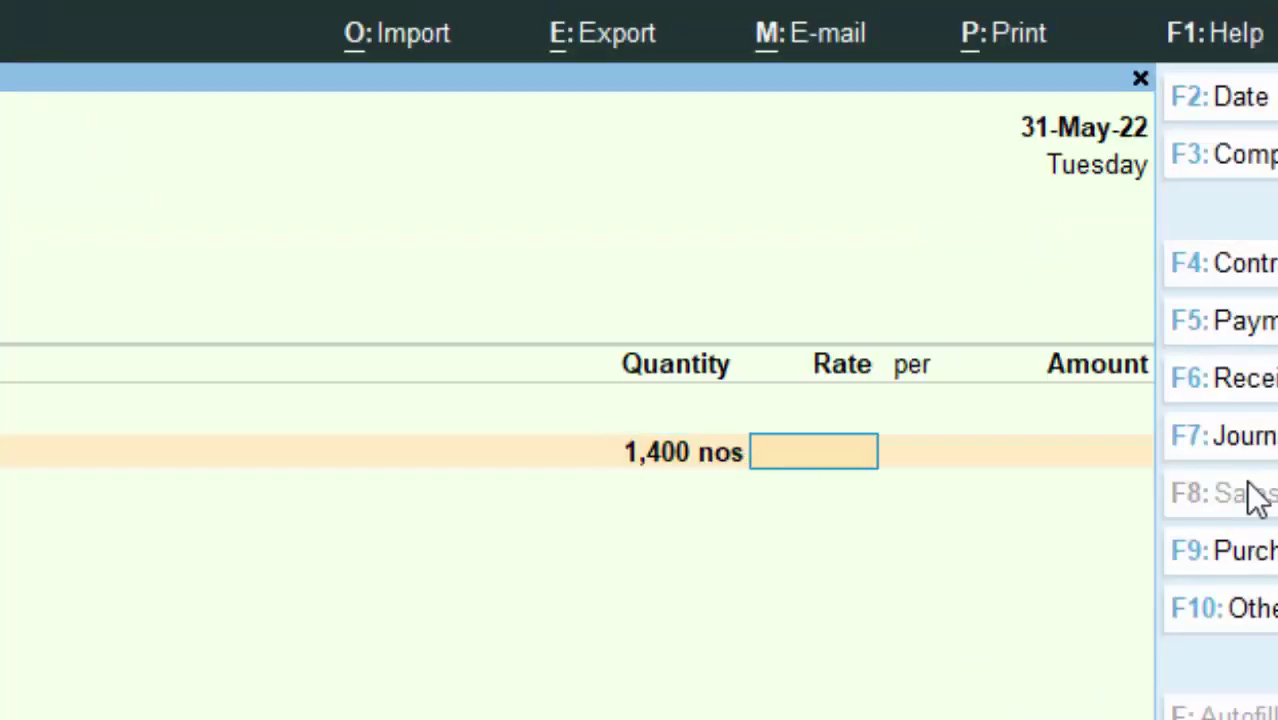
key(BackSpace)
text(100)
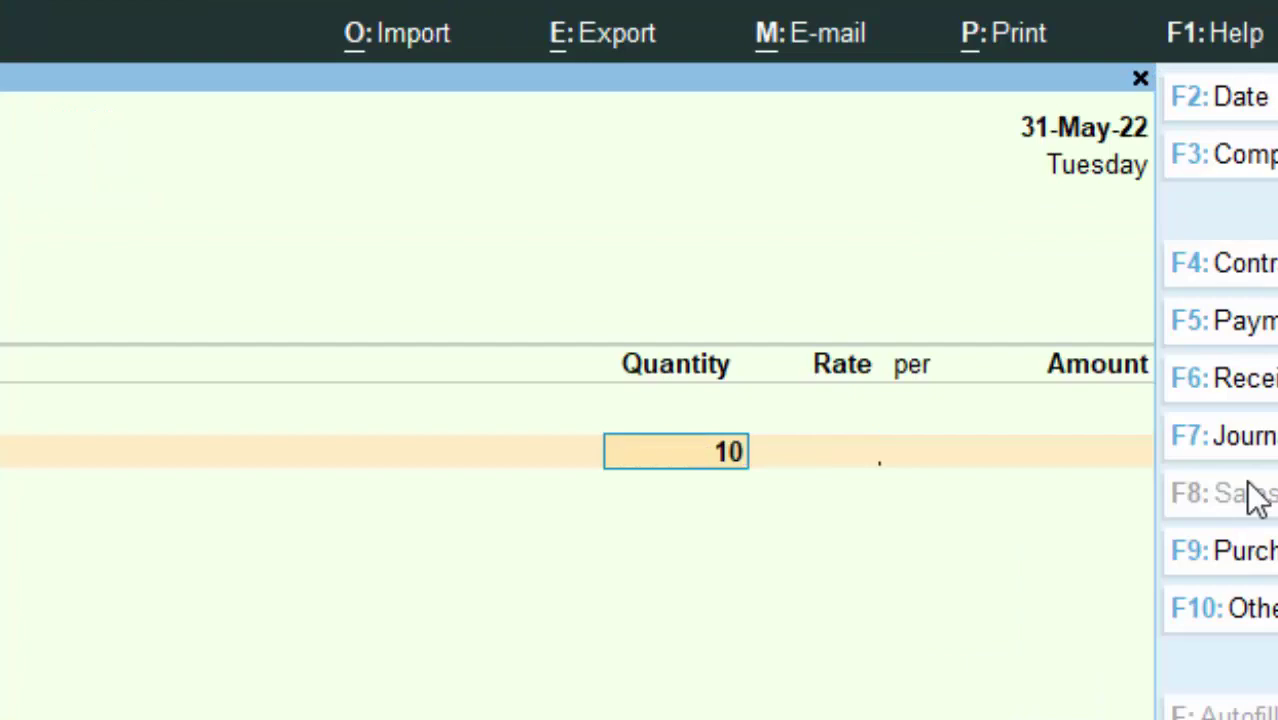
key(Return)
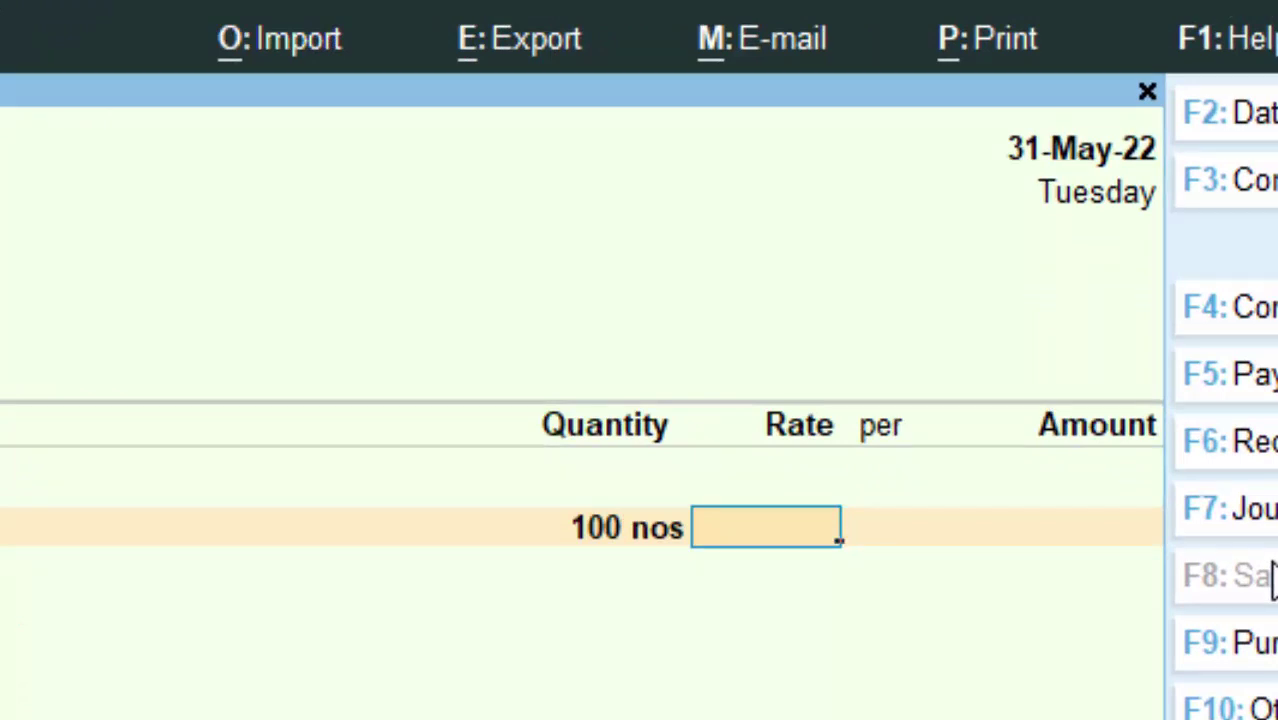
text(1,450)
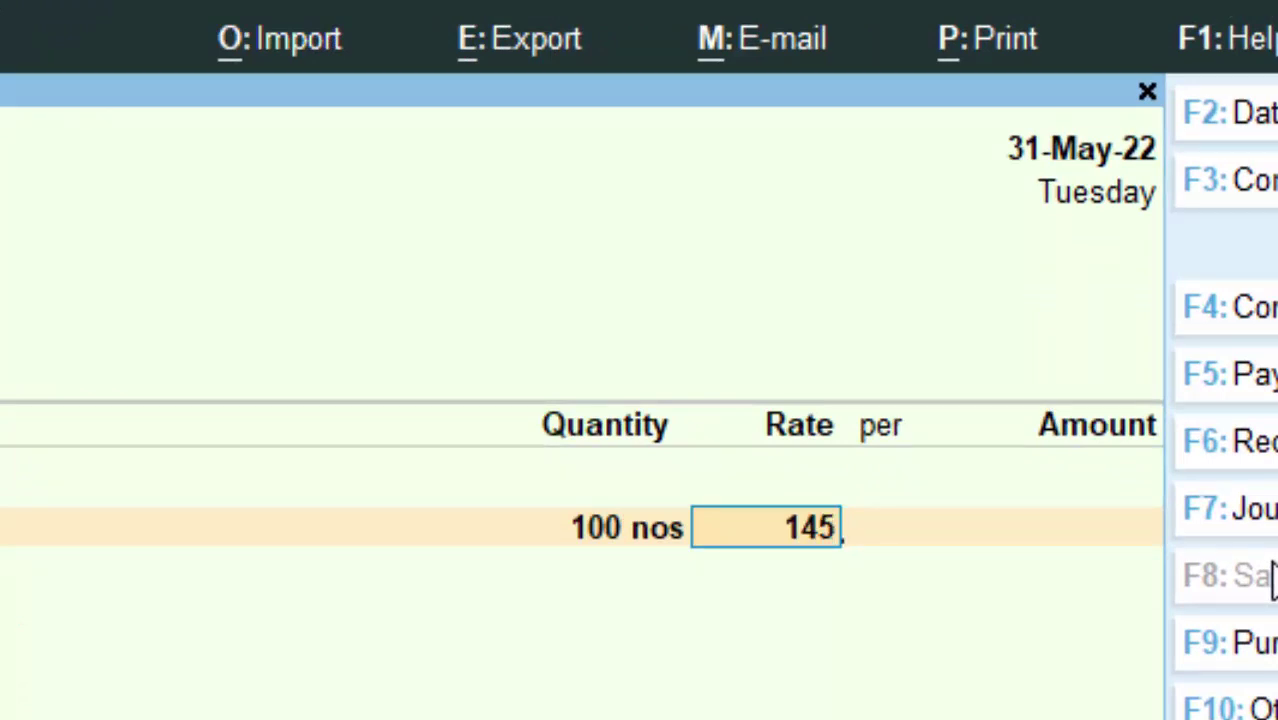
key(Return)
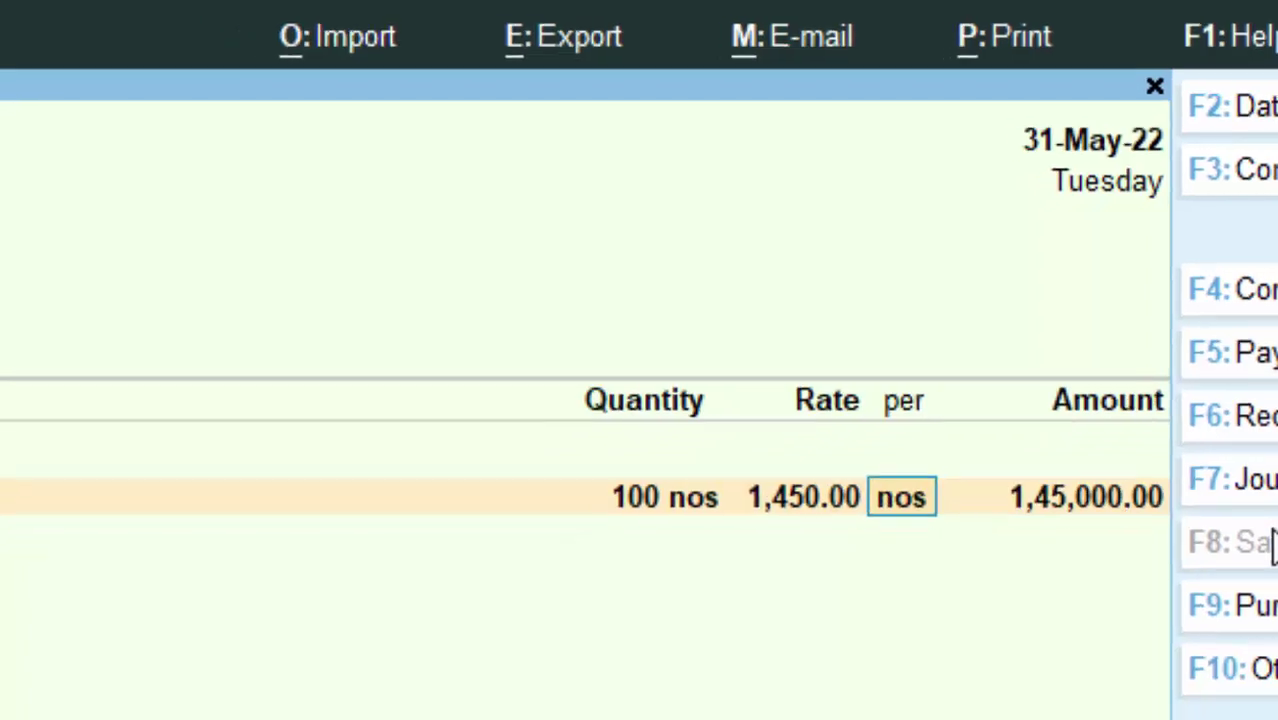
key(Return)
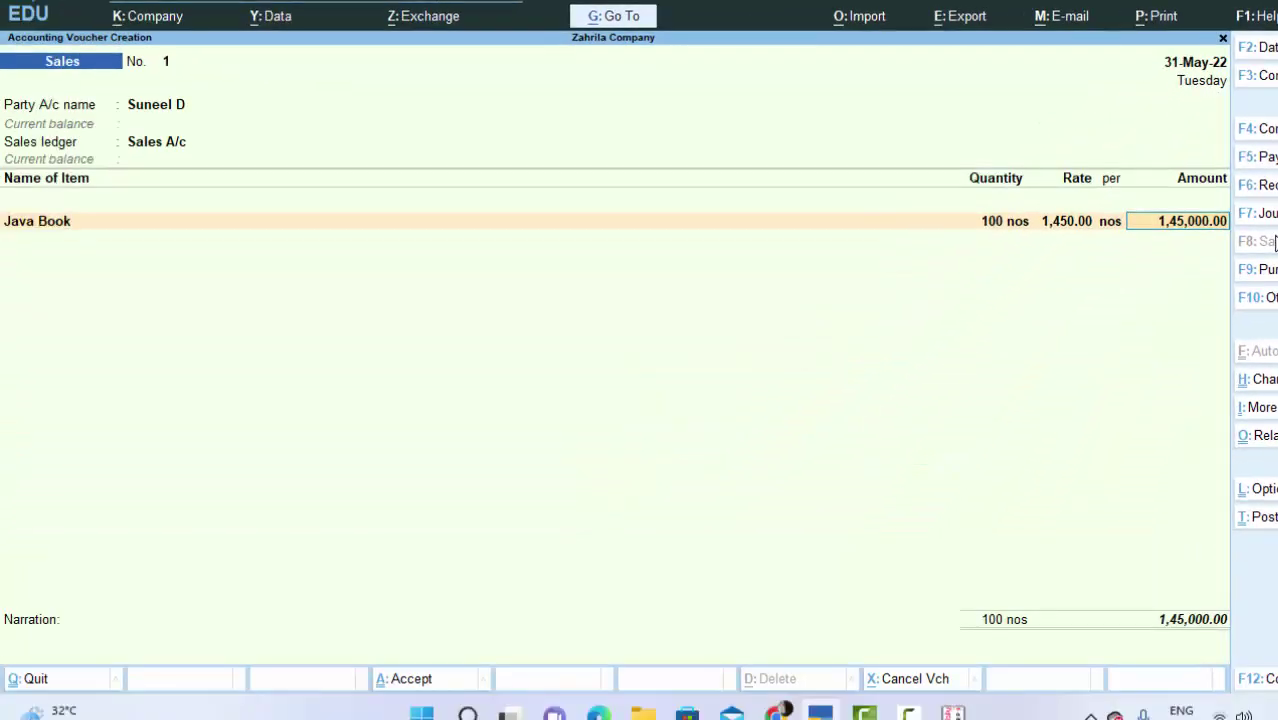
key(Return)
Step: Enter Tally Book as the second item: 49 nos at 1,100 each, amounting to 53,900.00
text(T)
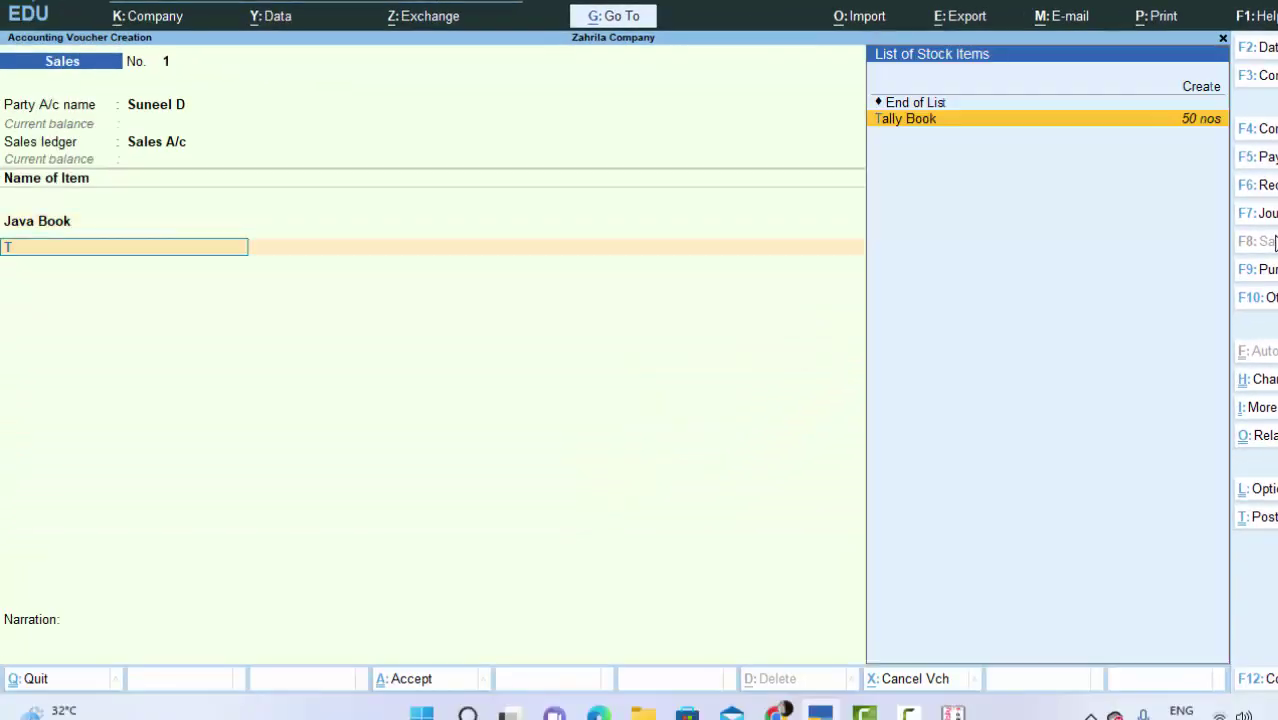
key(Return)
text(4)
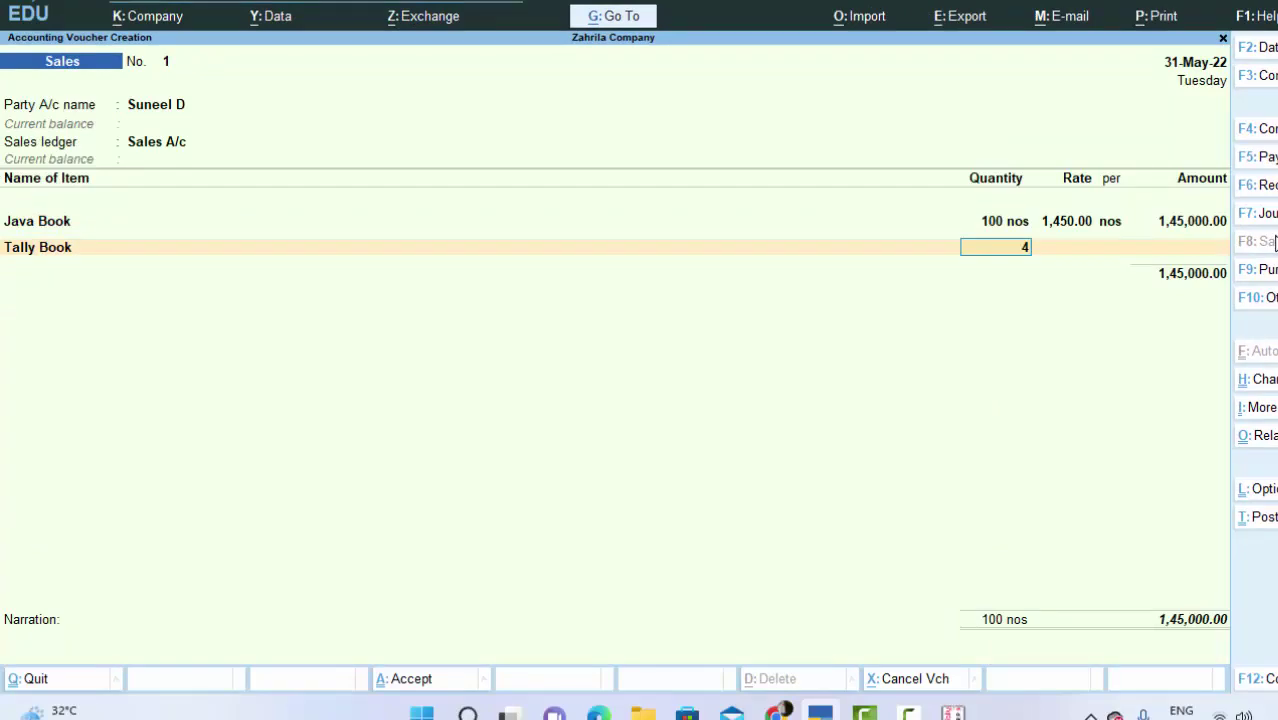
text(9)
key(Return)
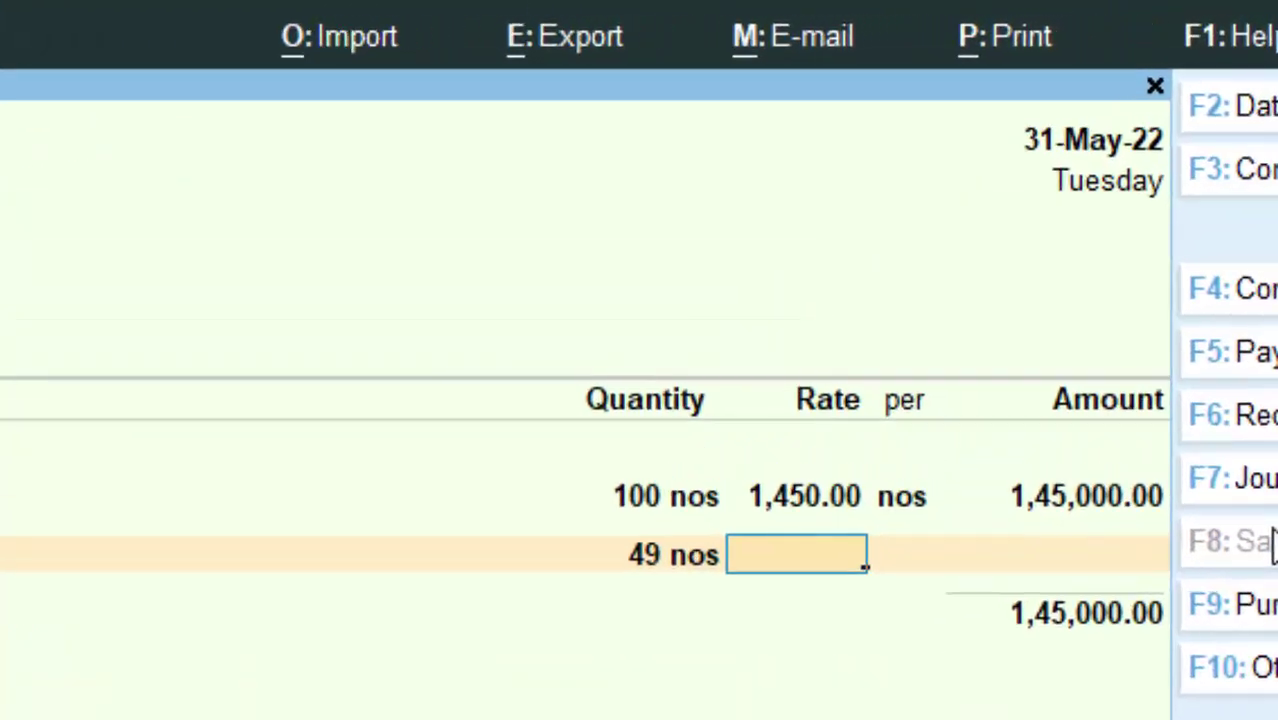
text(1100)
key(Return)
key(Return)
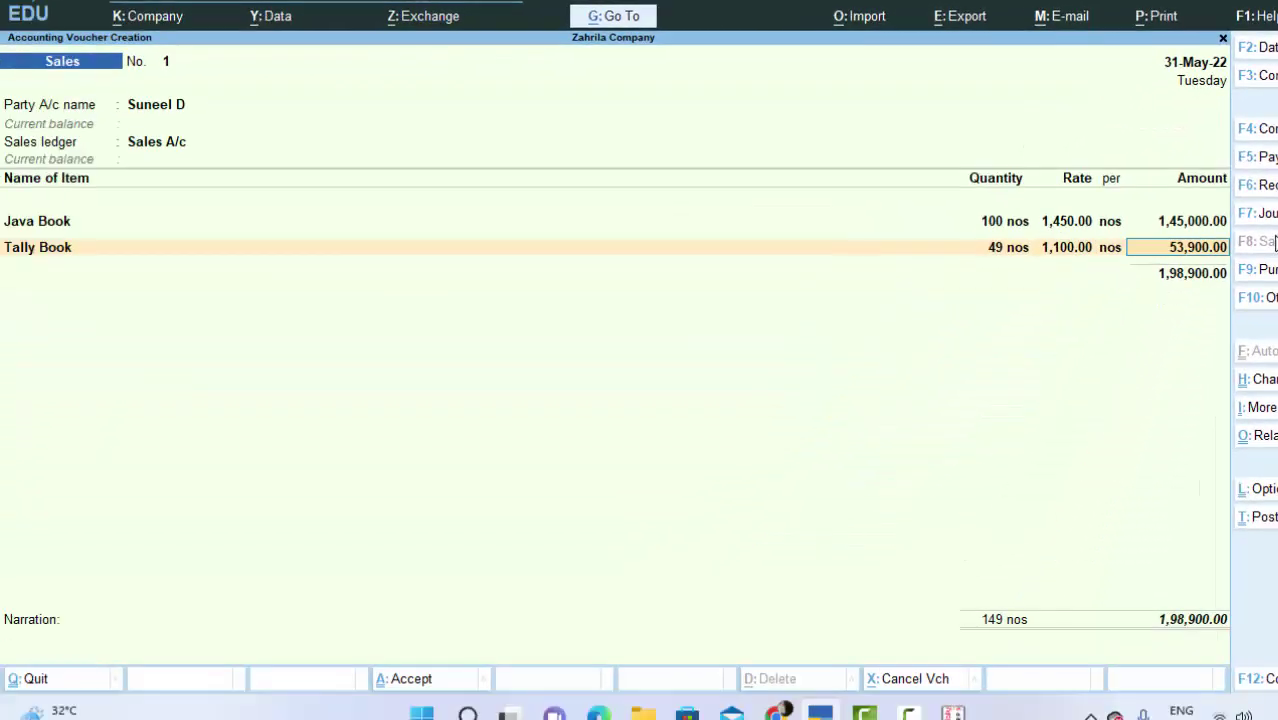
key(Return)
key(Return)
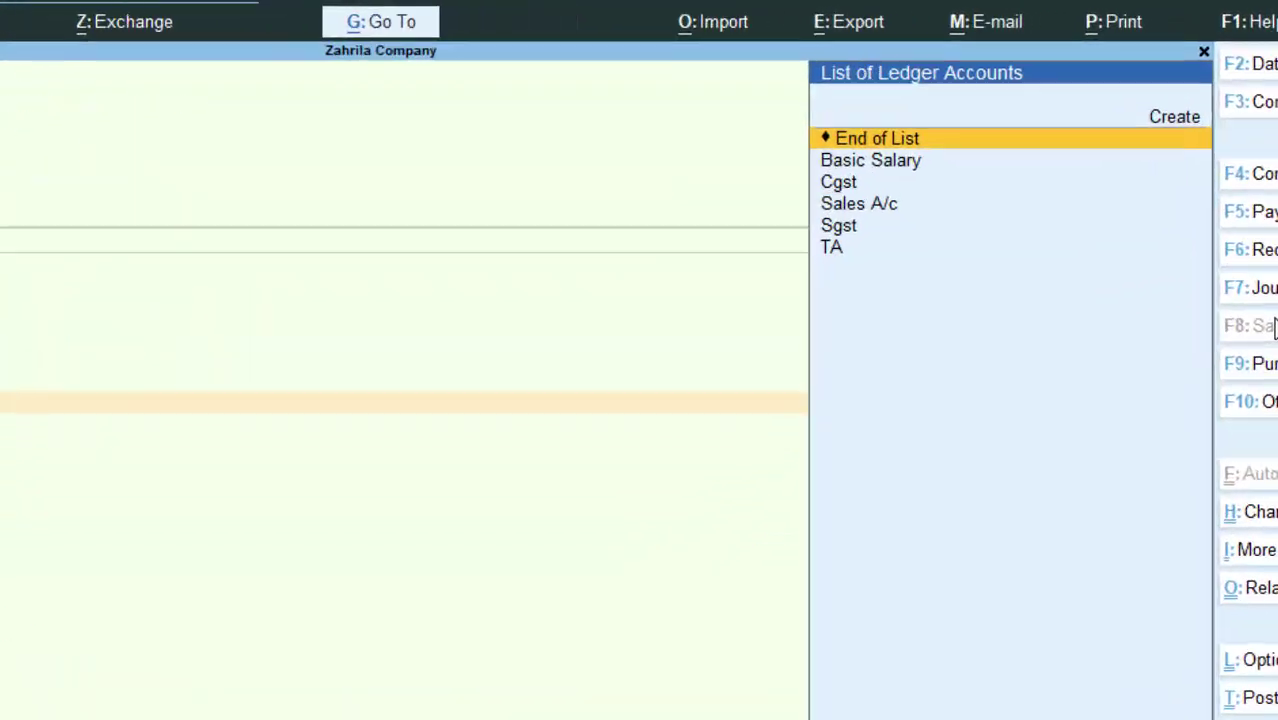
Step: Add Cgst and Sgst lines at 17,901.00 each, saving the voucher at 2,34,702.00
key(Down)
key(Down)
key(Down)
key(Down)
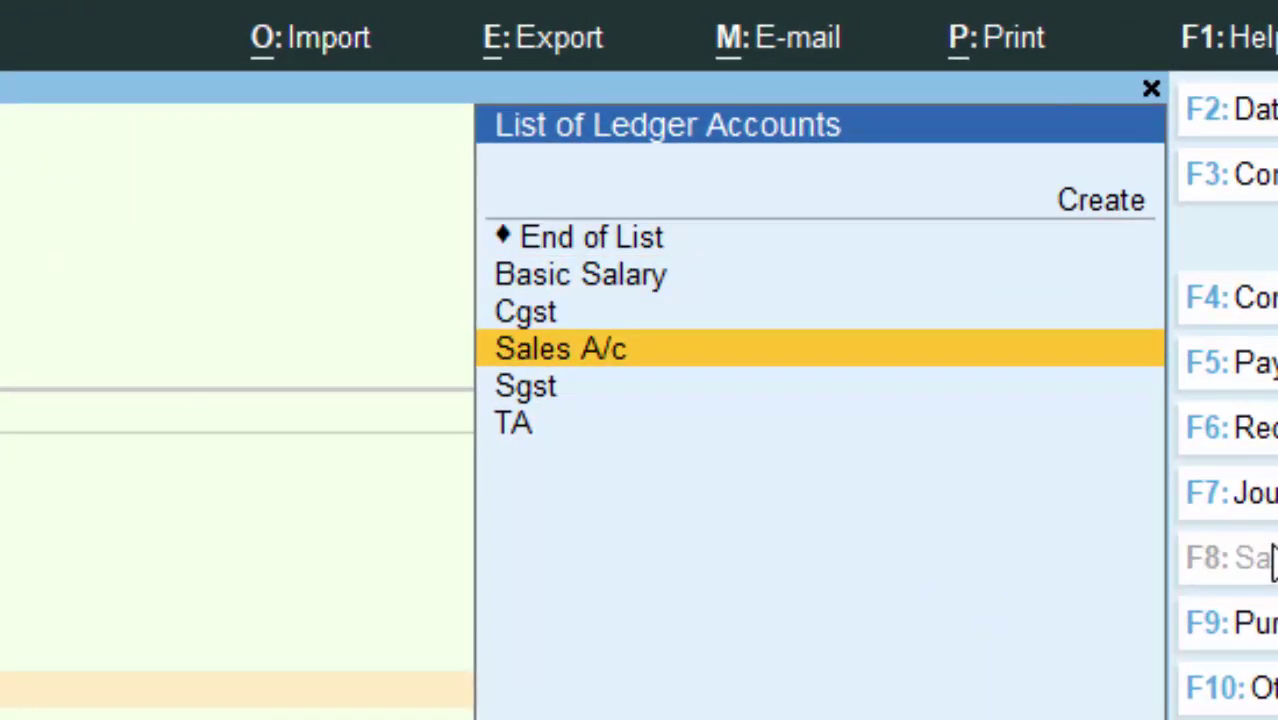
key(Up)
key(Up)
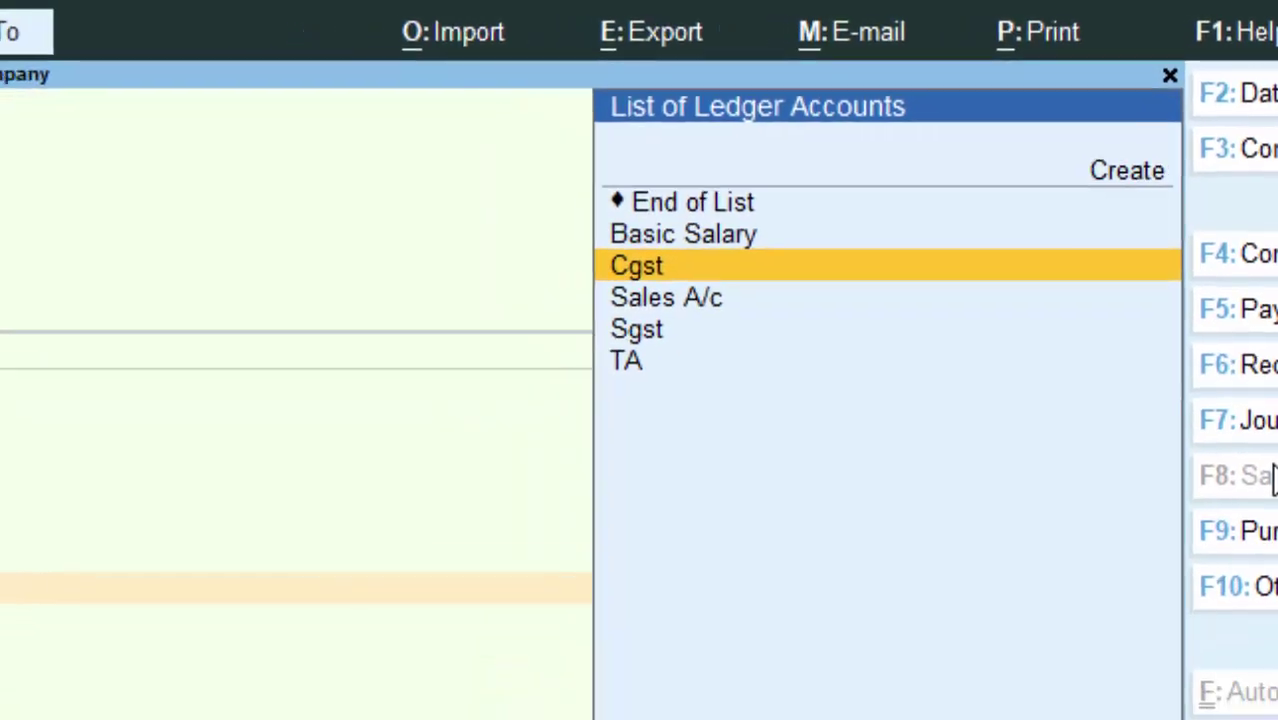
key(Return)
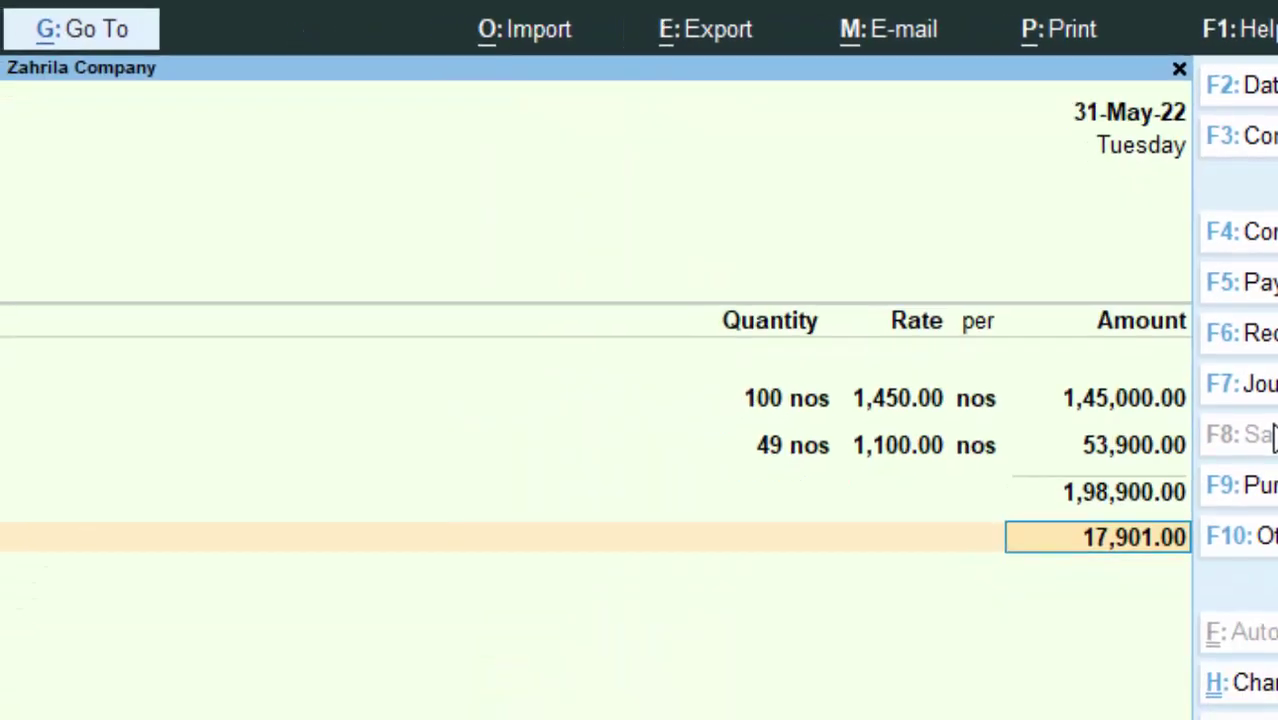
key(Return)
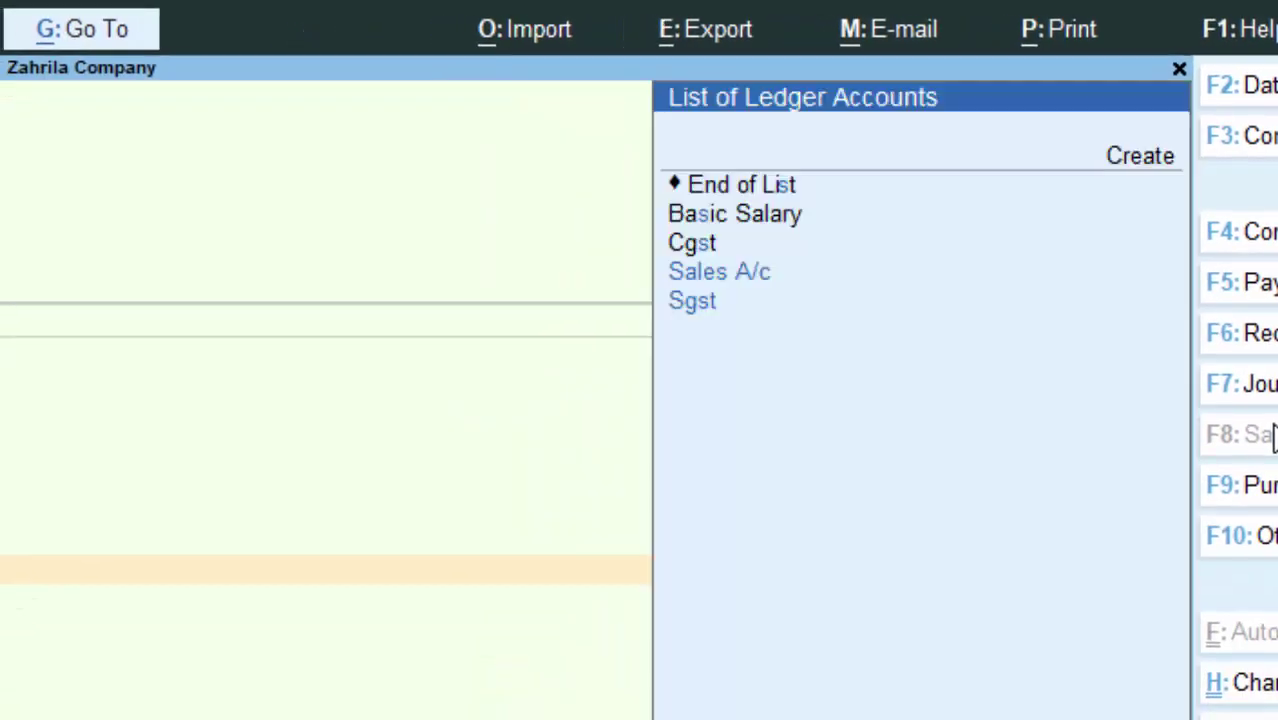
key(Down)
key(Down)
key(Down)
key(Down)
key(Return)
key(Return)
key(Return)
key(Return)
key(Return)
key(Return)
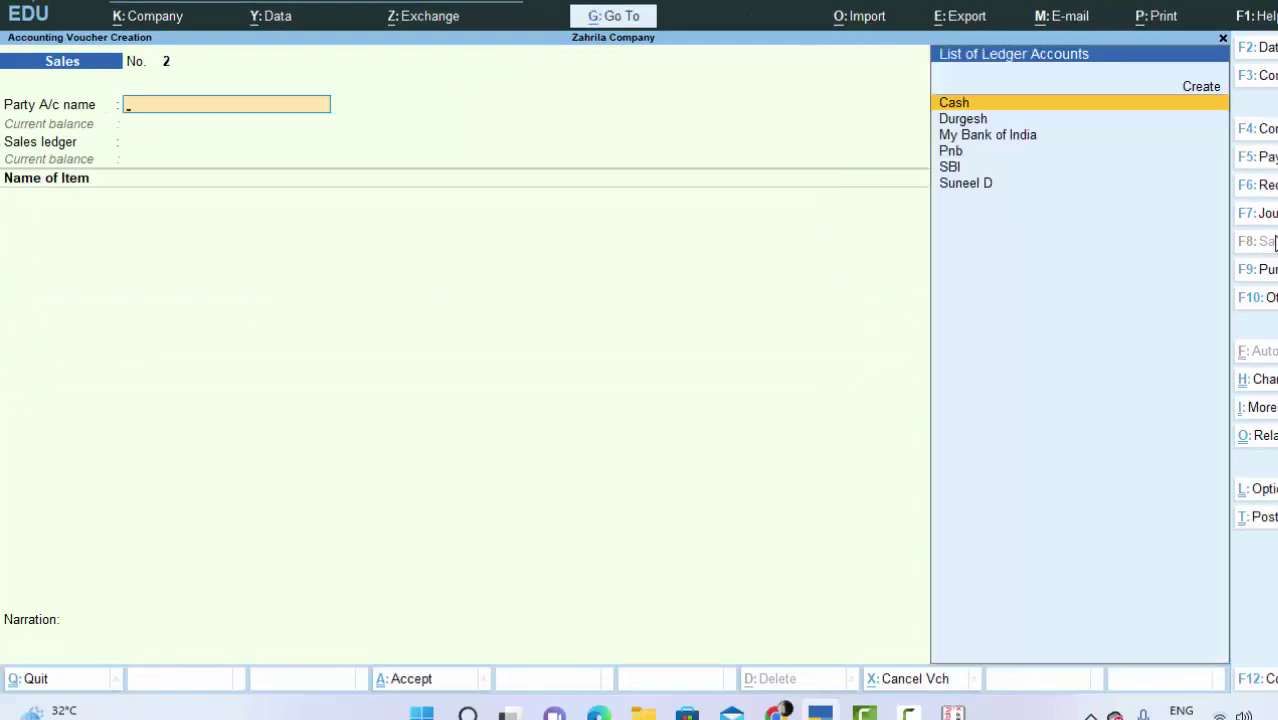
Step: Back out of the blank sales voucher and switch voucher entry to F6: Receipt
key(Escape)
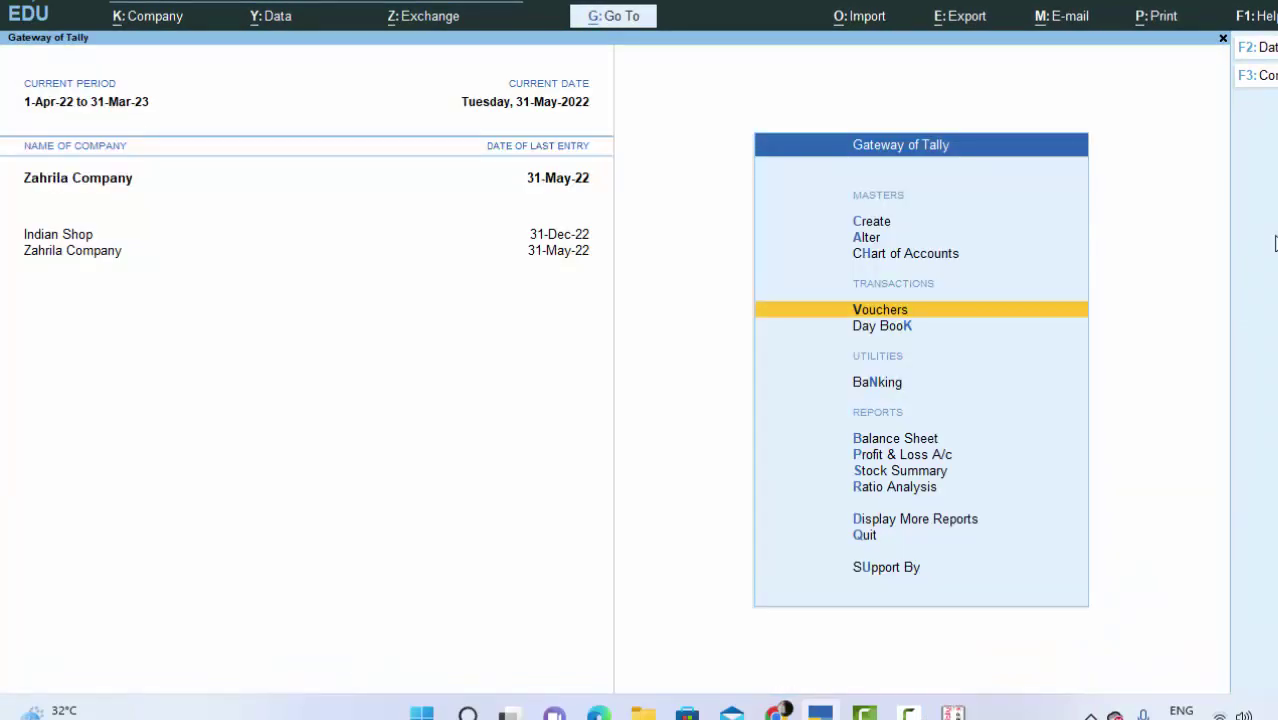
key(Return)
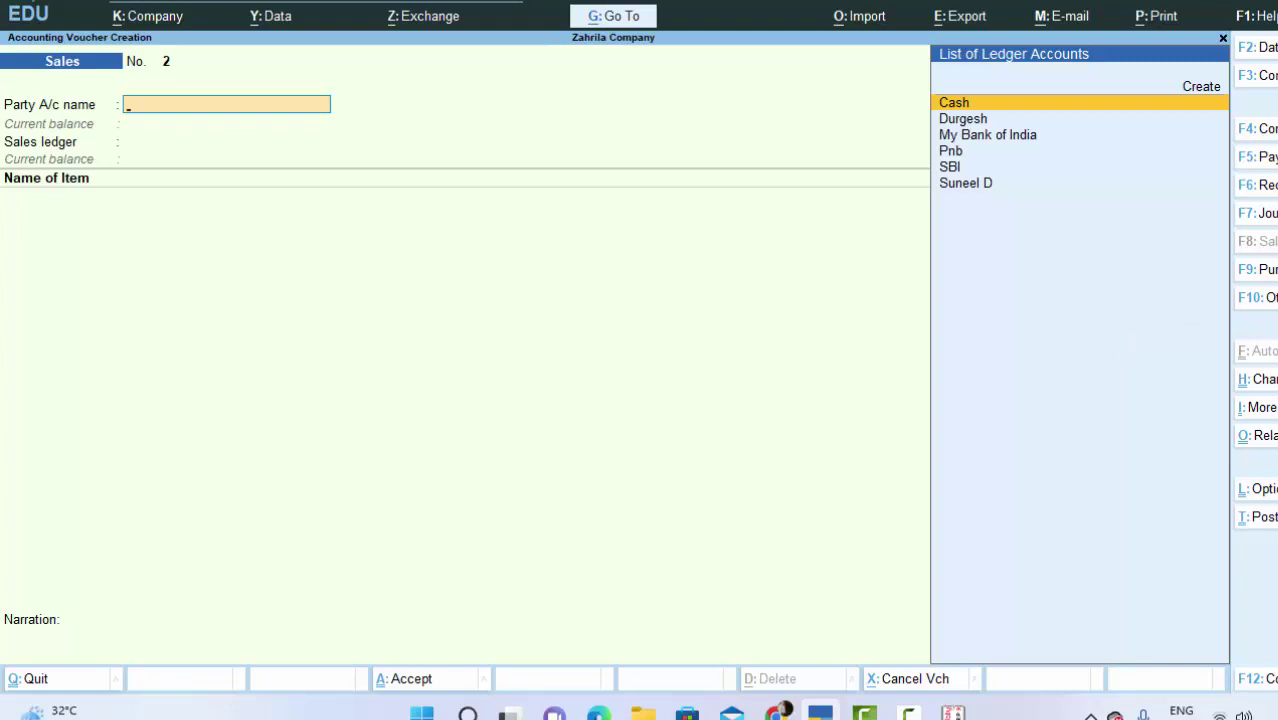
click(1268, 185)
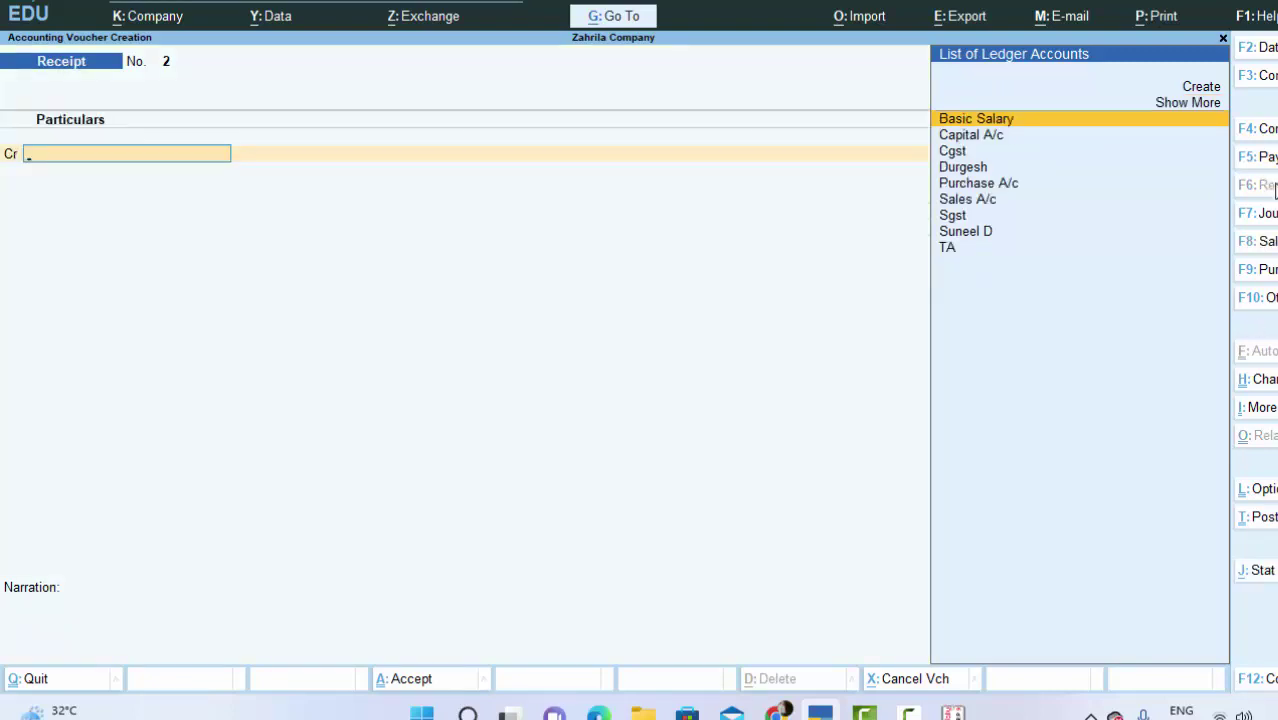
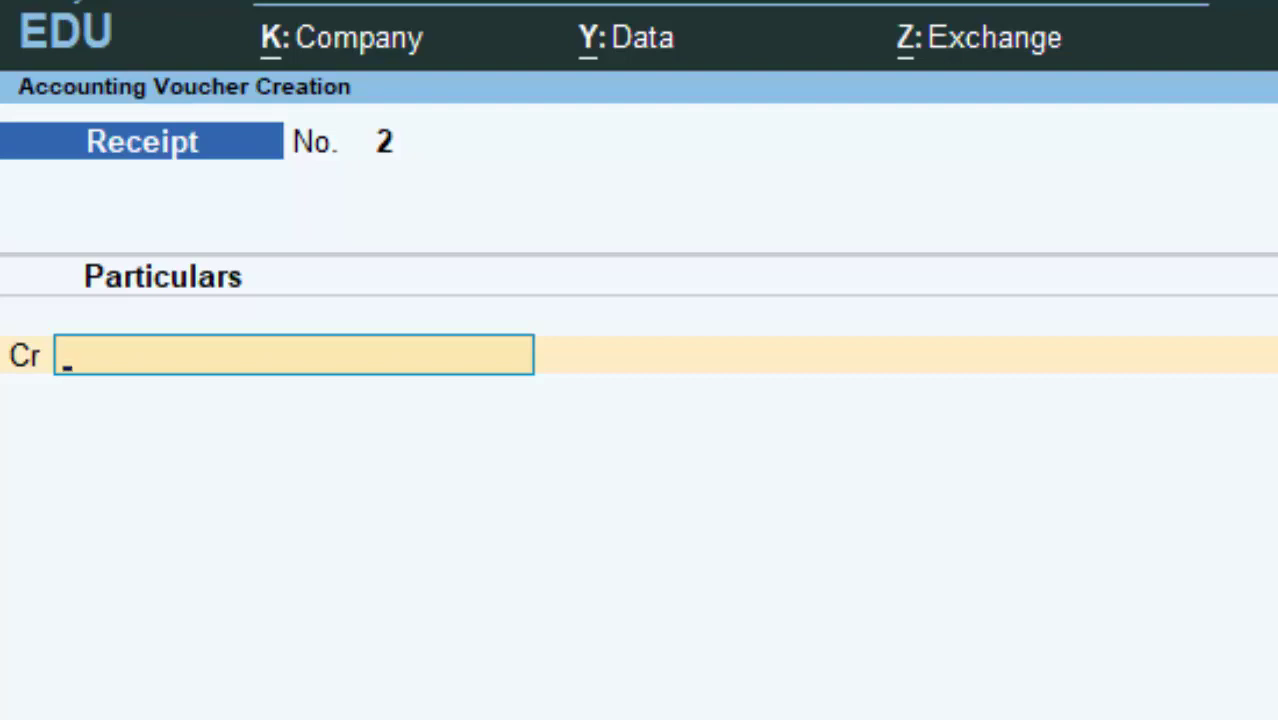
Step: Credit the customer's ledger 2,34,702.00 against bill 1, debit Cash, and save receipt 2
text(sun)
key(Return)
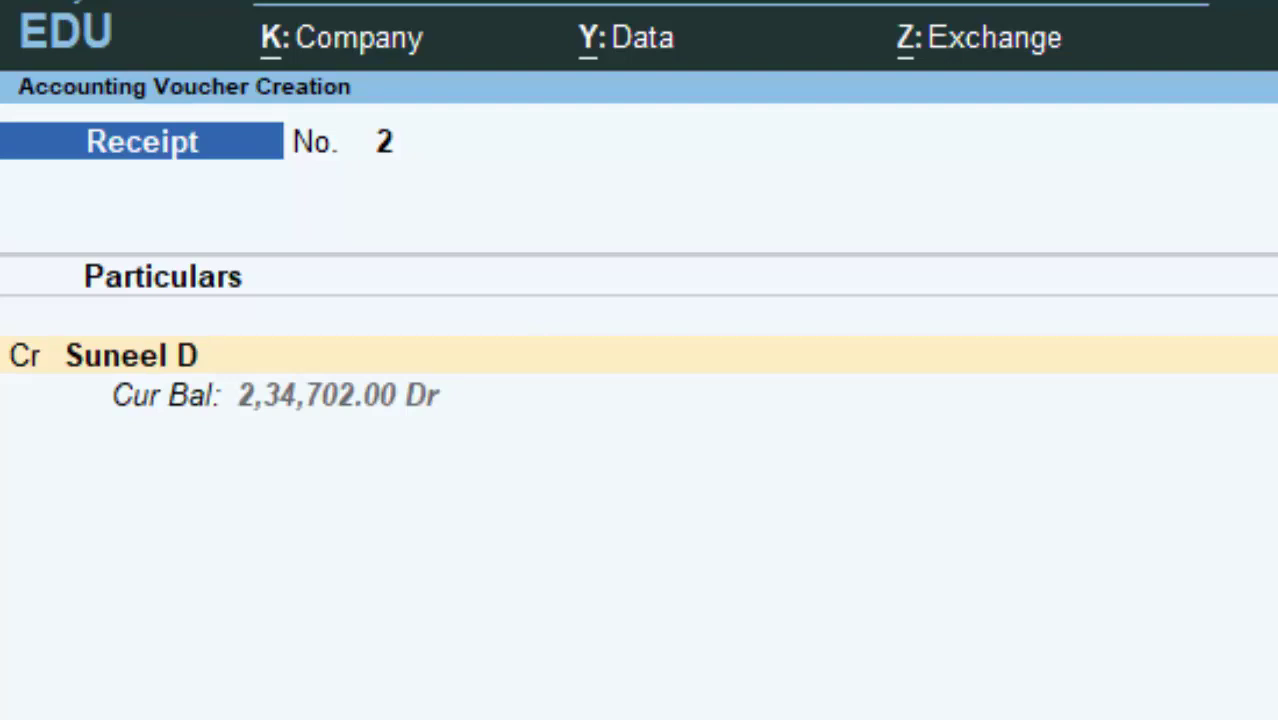
text(2347)
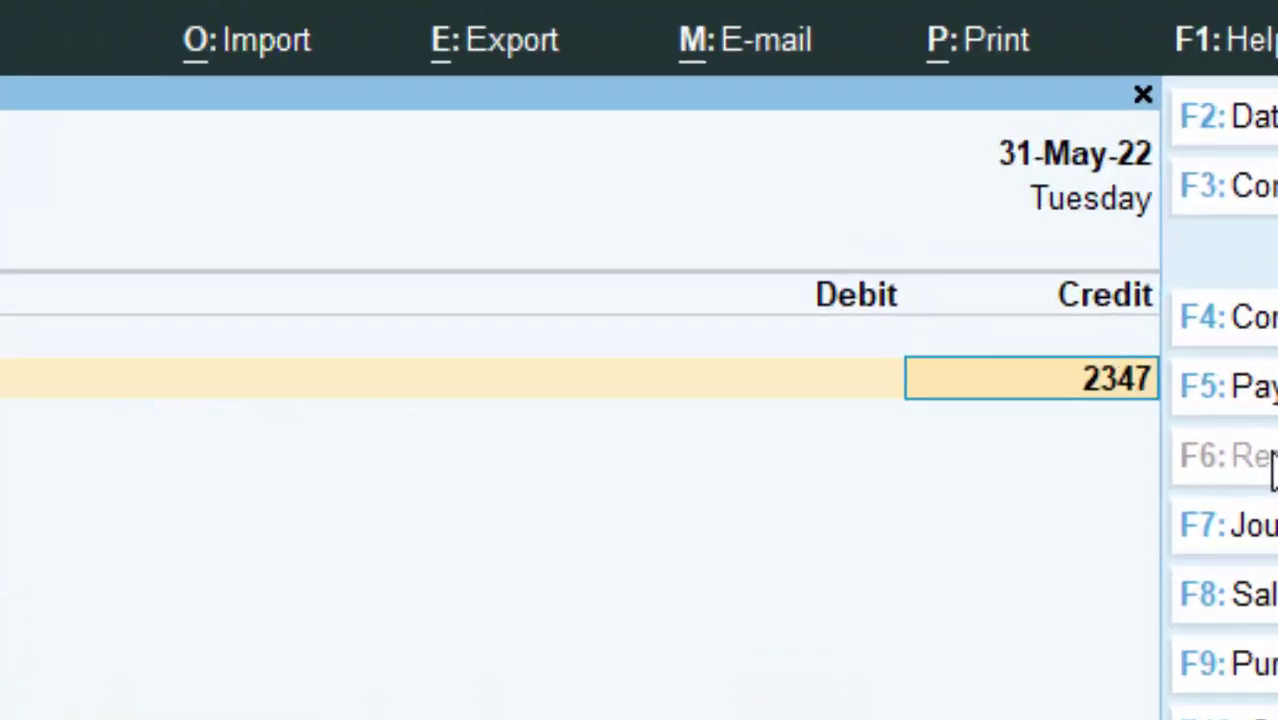
text(0)
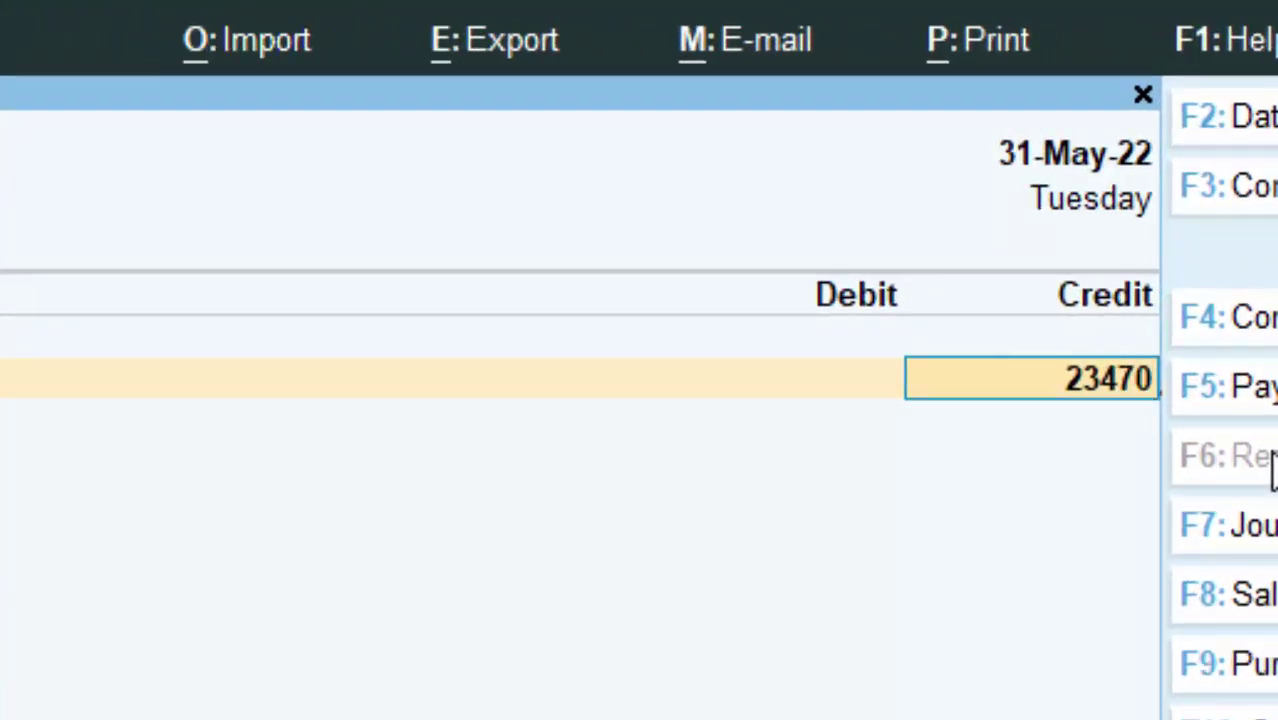
text(2)
key(Return)
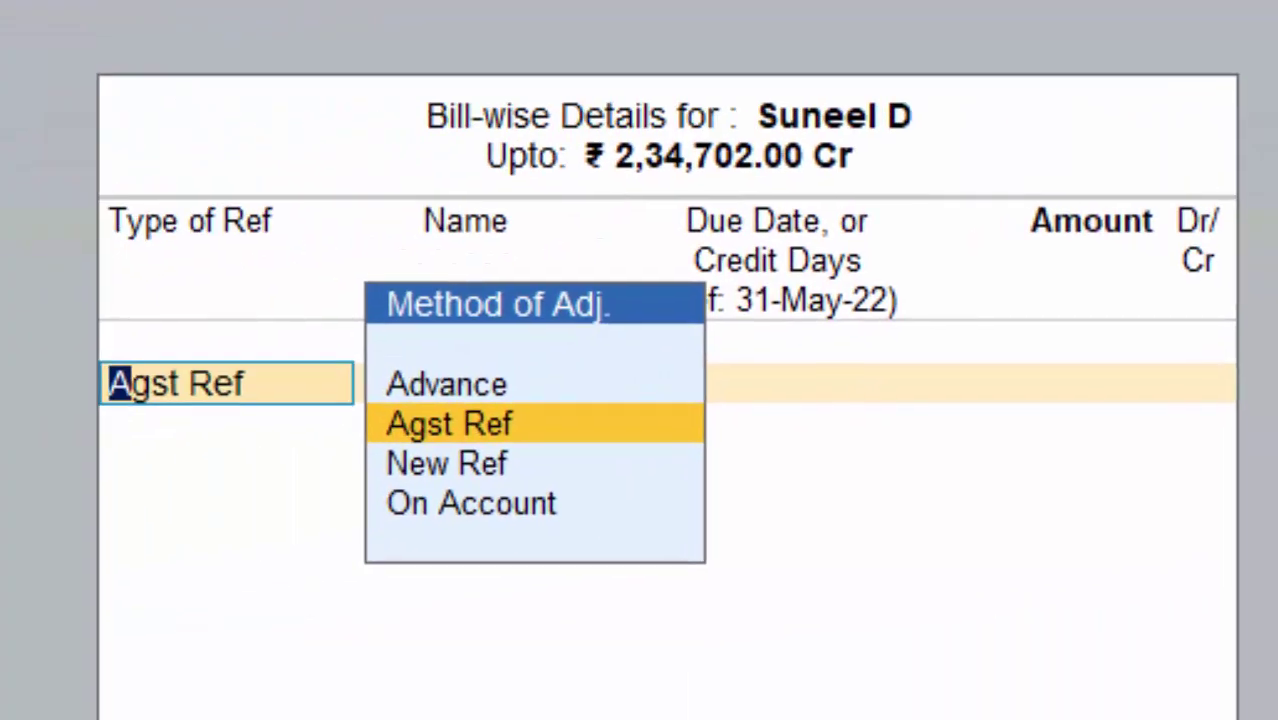
key(Return)
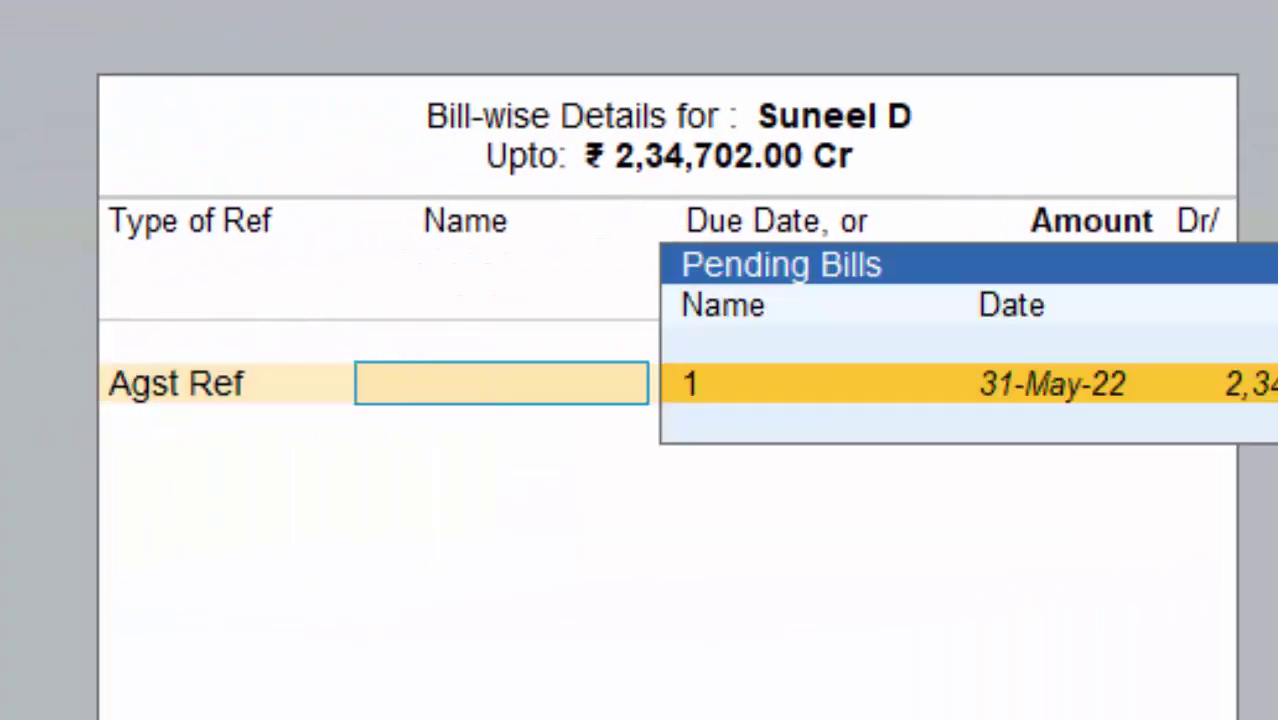
key(Return)
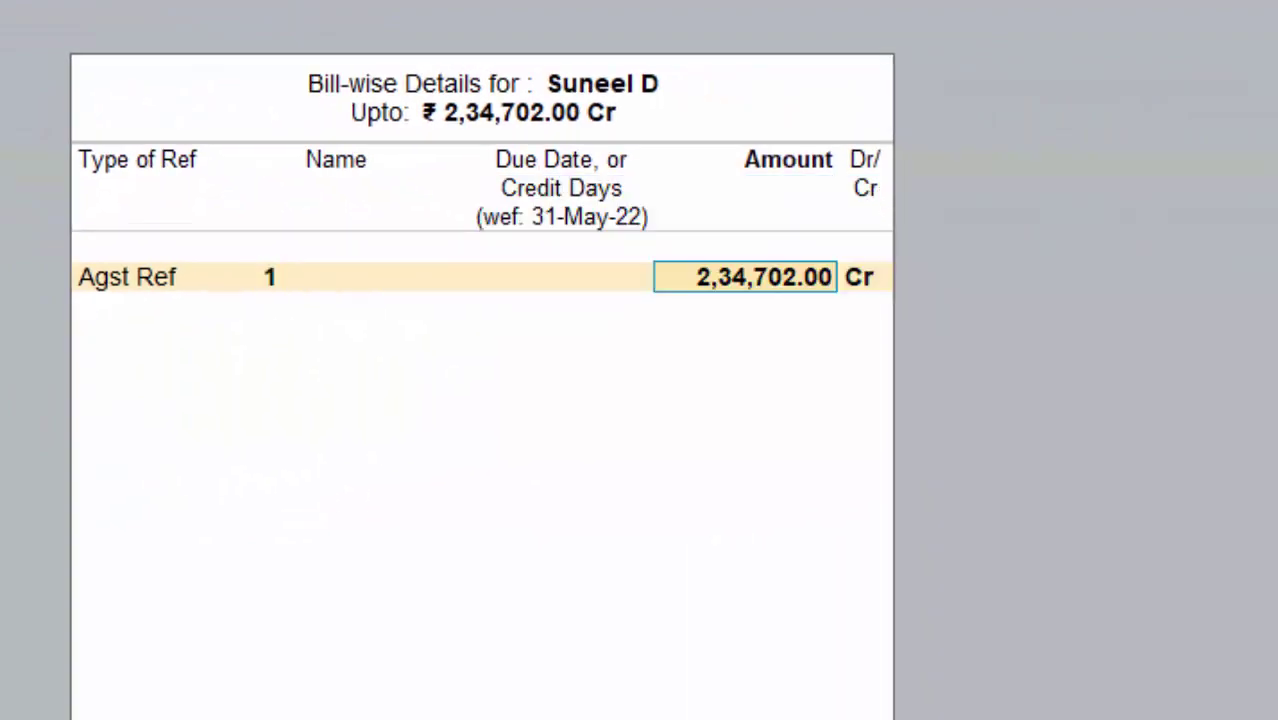
key(Return)
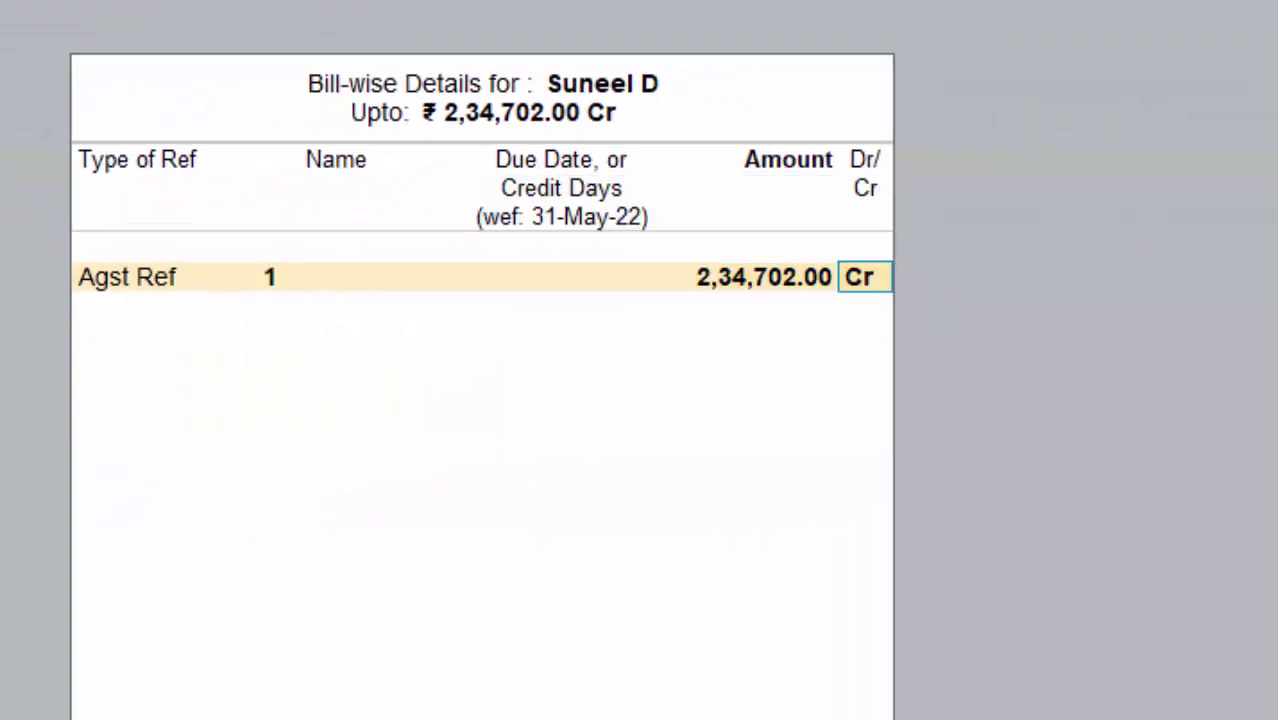
key(Return)
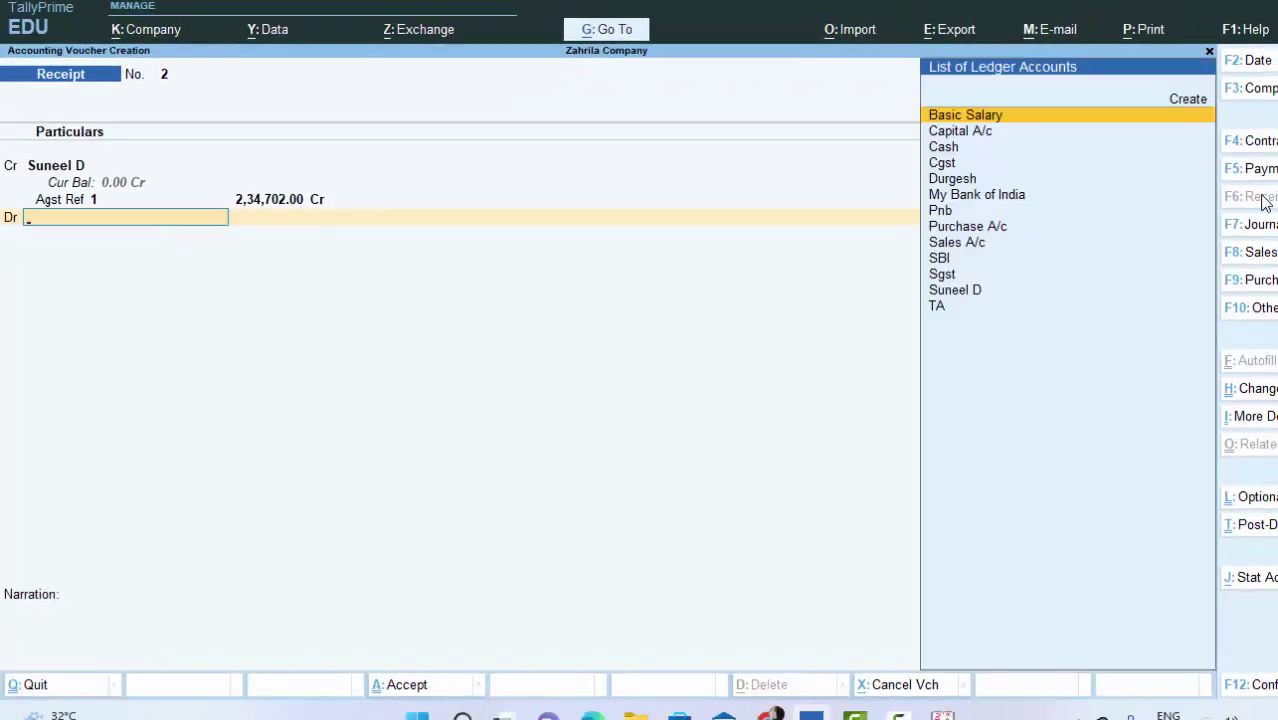
key(Down)
key(Down)
key(Return)
key(Return)
key(Return)
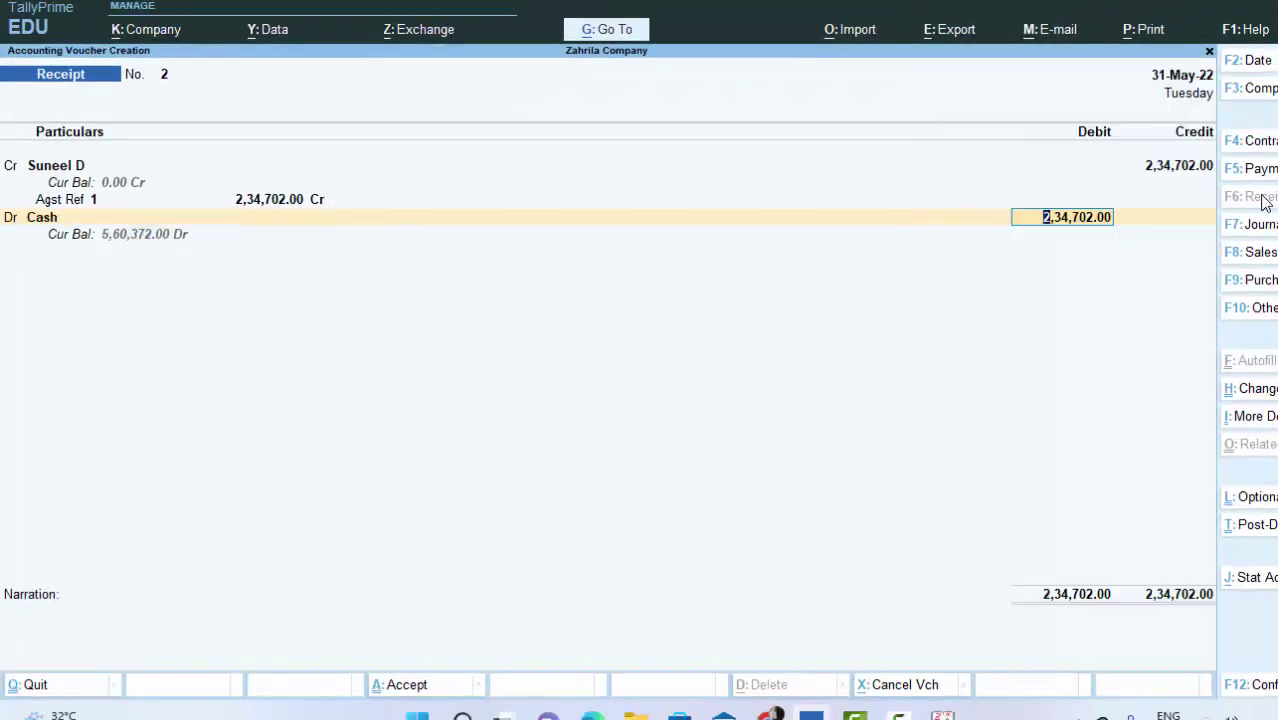
key(Return)
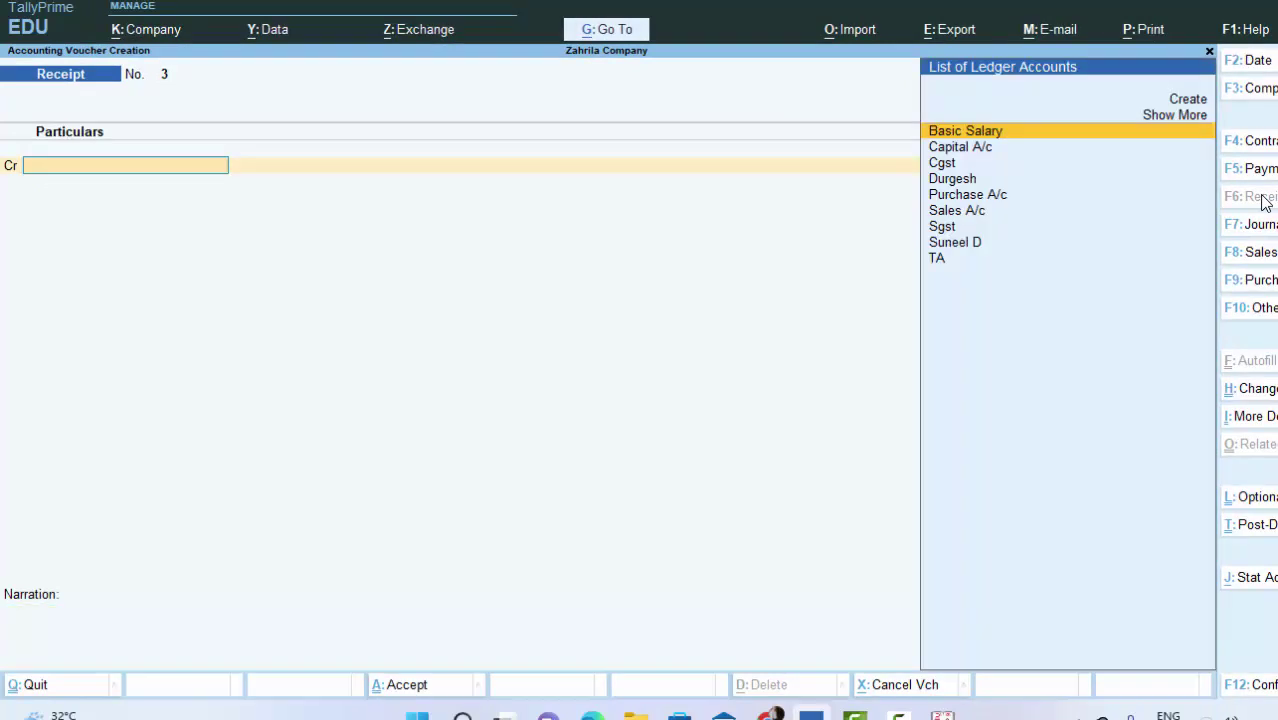
Step: Open receipt voucher 2 from the Day Book
key(Escape)
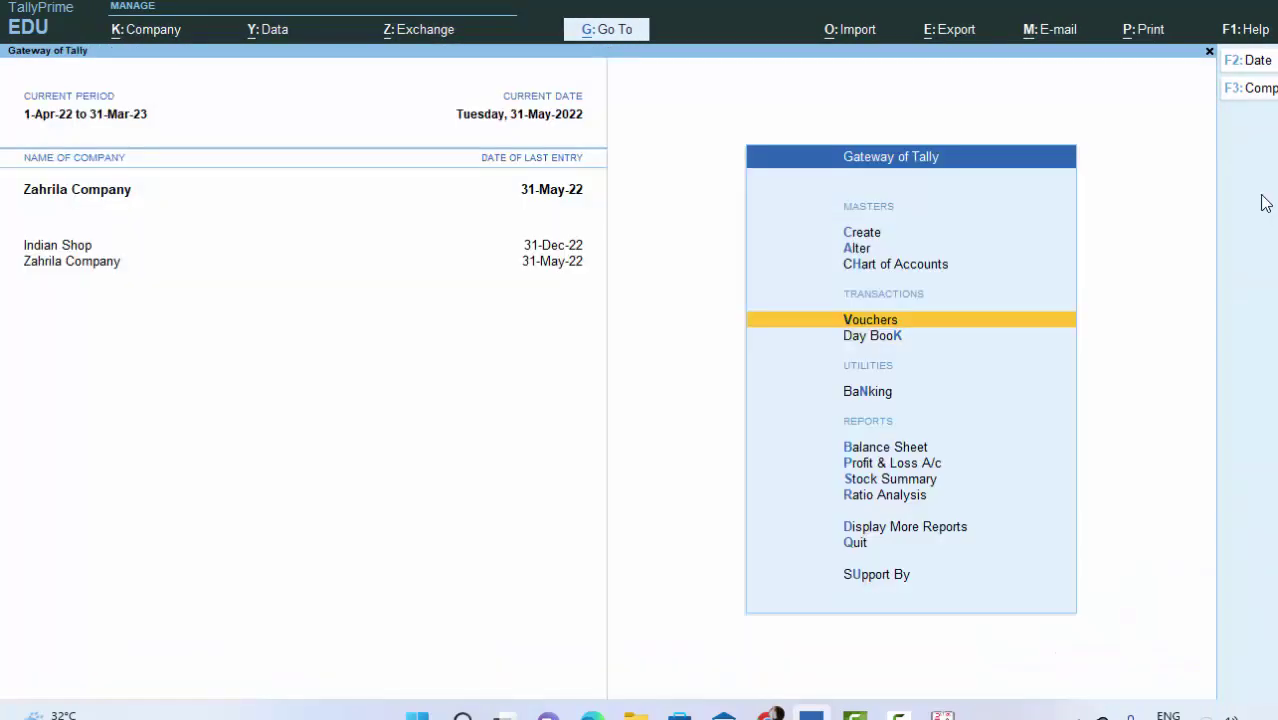
key(d)
key(d)
key(Down)
key(Down)
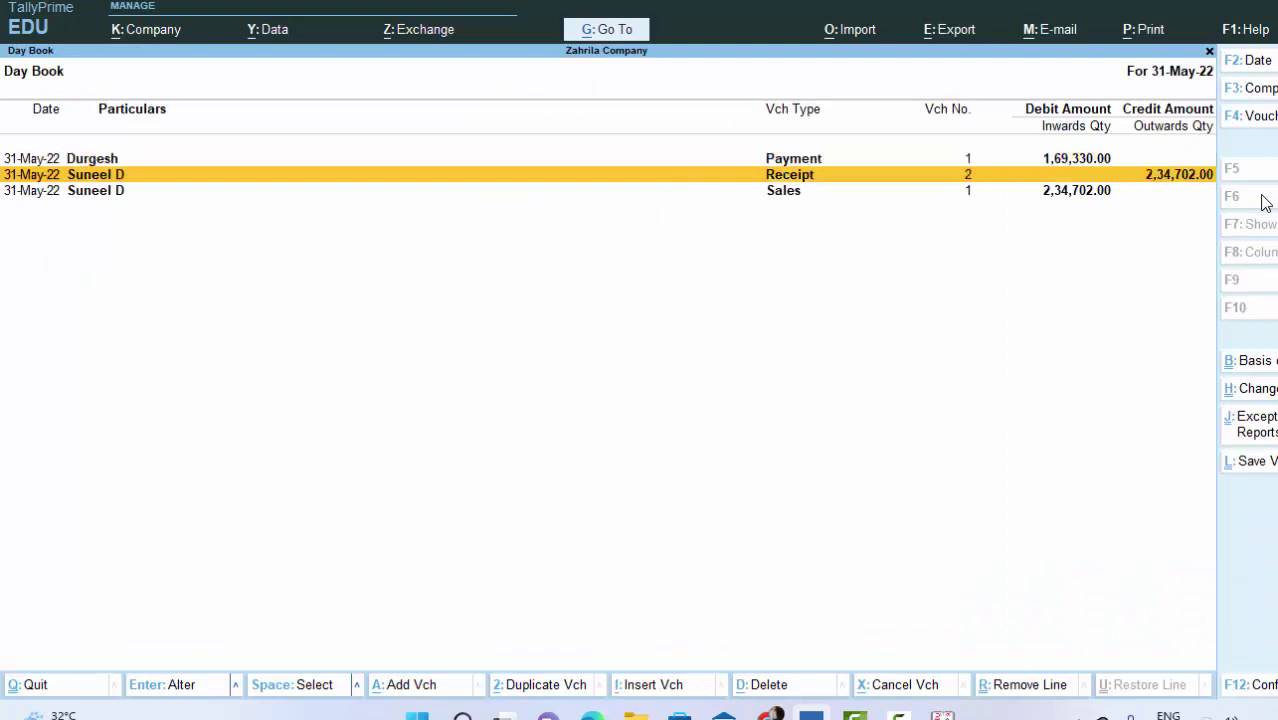
key(Up)
key(Return)
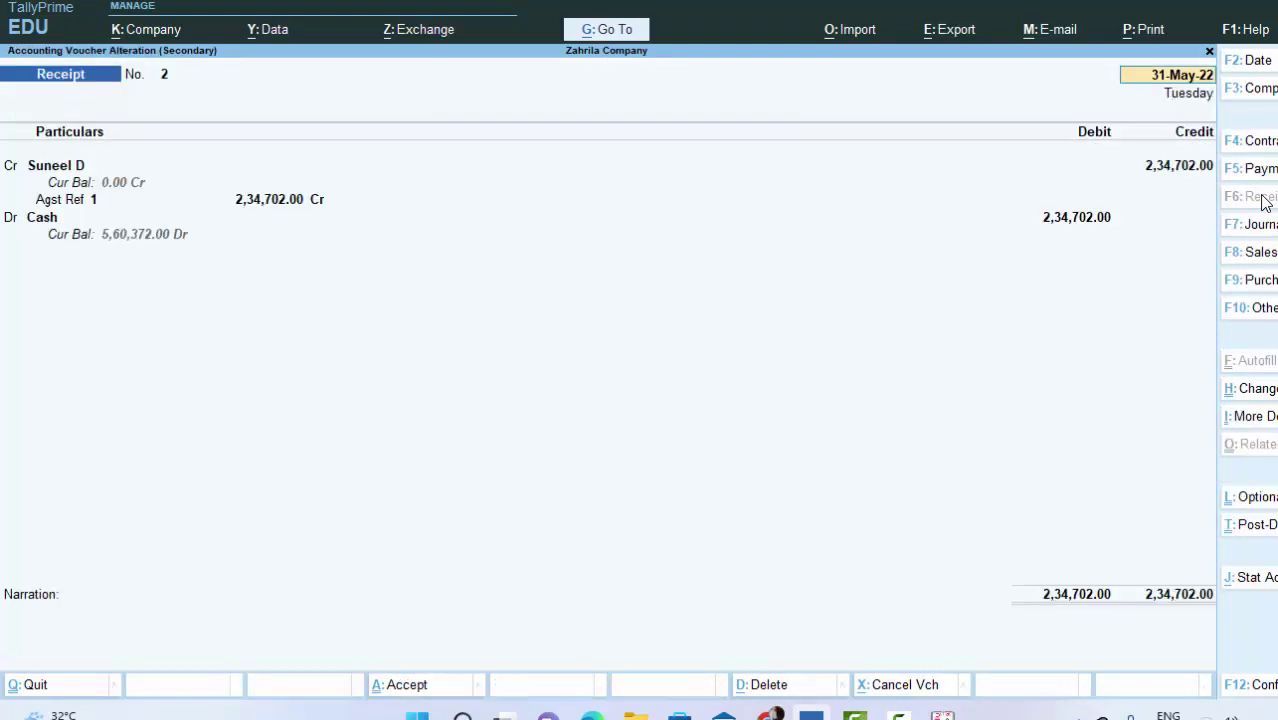
Step: Preview and zoom the receipt 2 printout, then return to the 31-May-22 Day Book
key(alt+p)
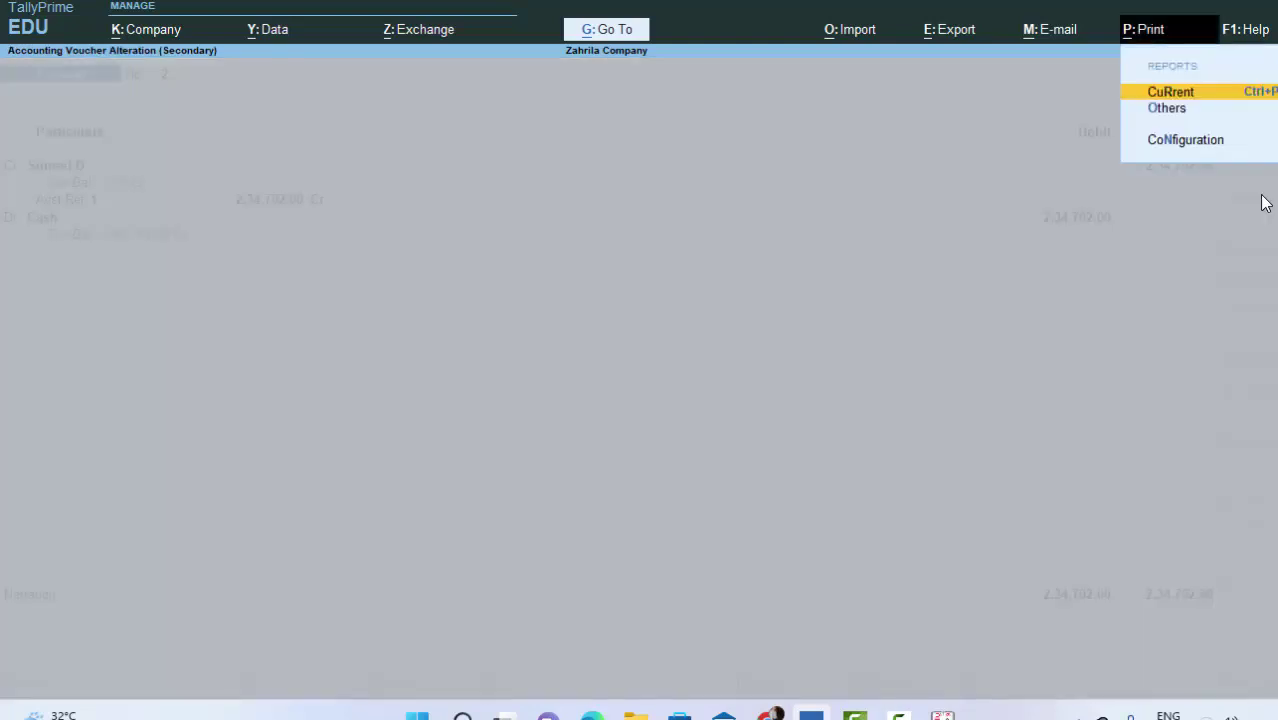
key(Return)
key(i)
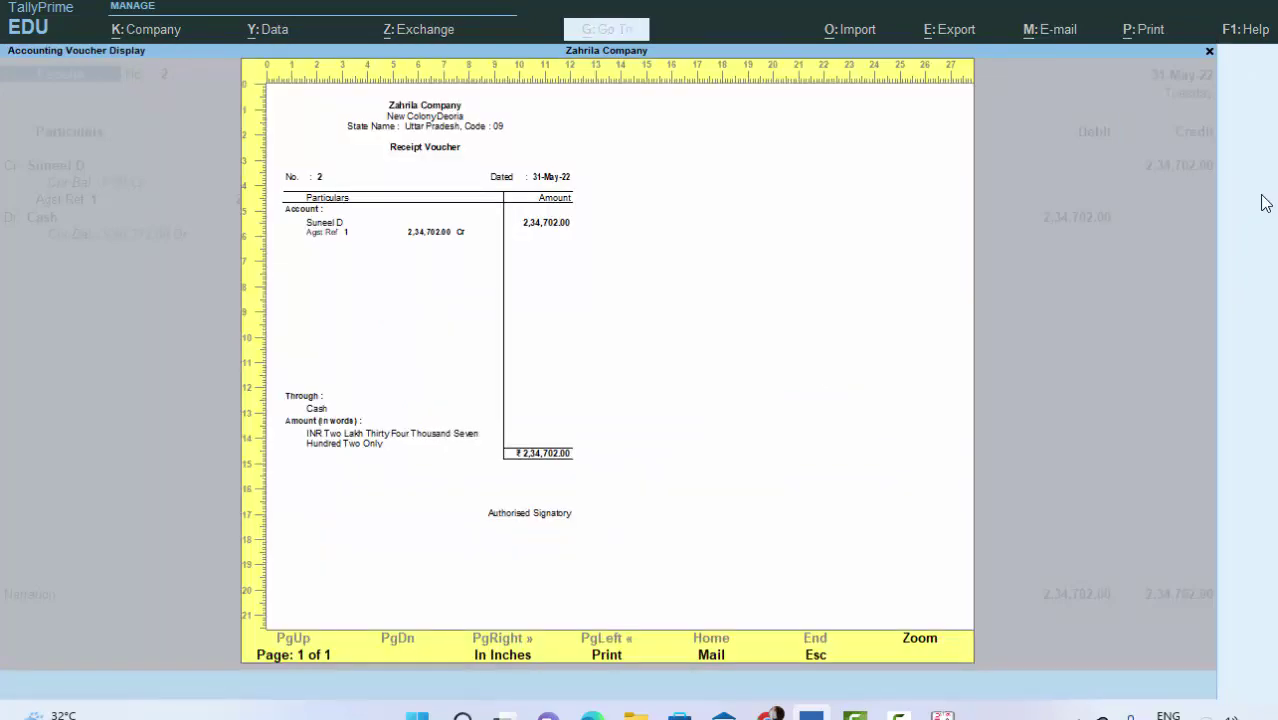
click(916, 645)
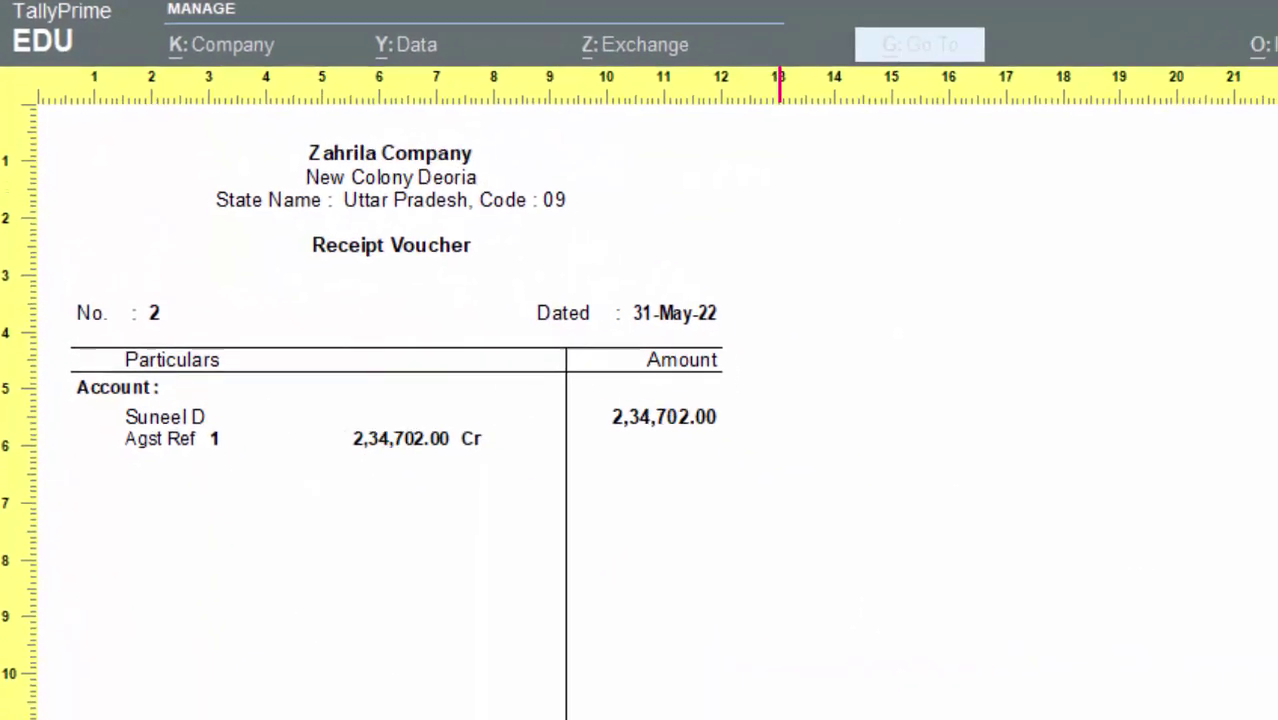
key(Return)
key(Escape)
key(Escape)
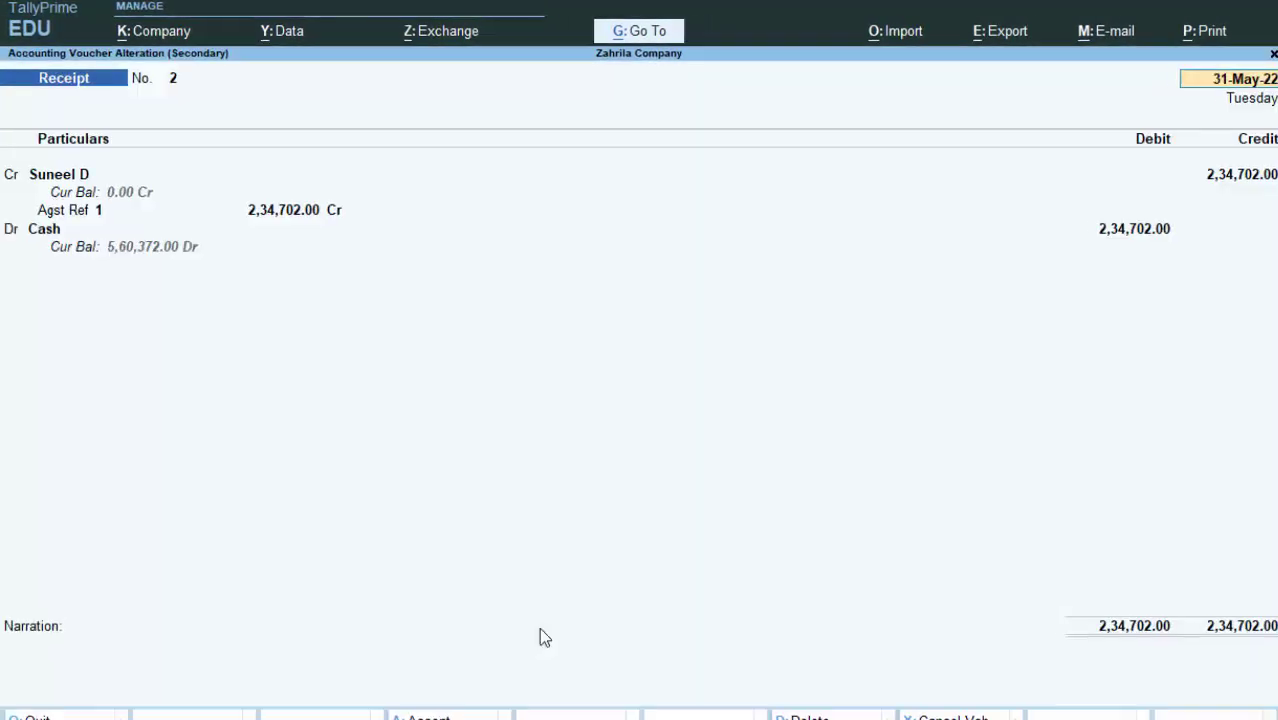
key(Escape)
key(Return)
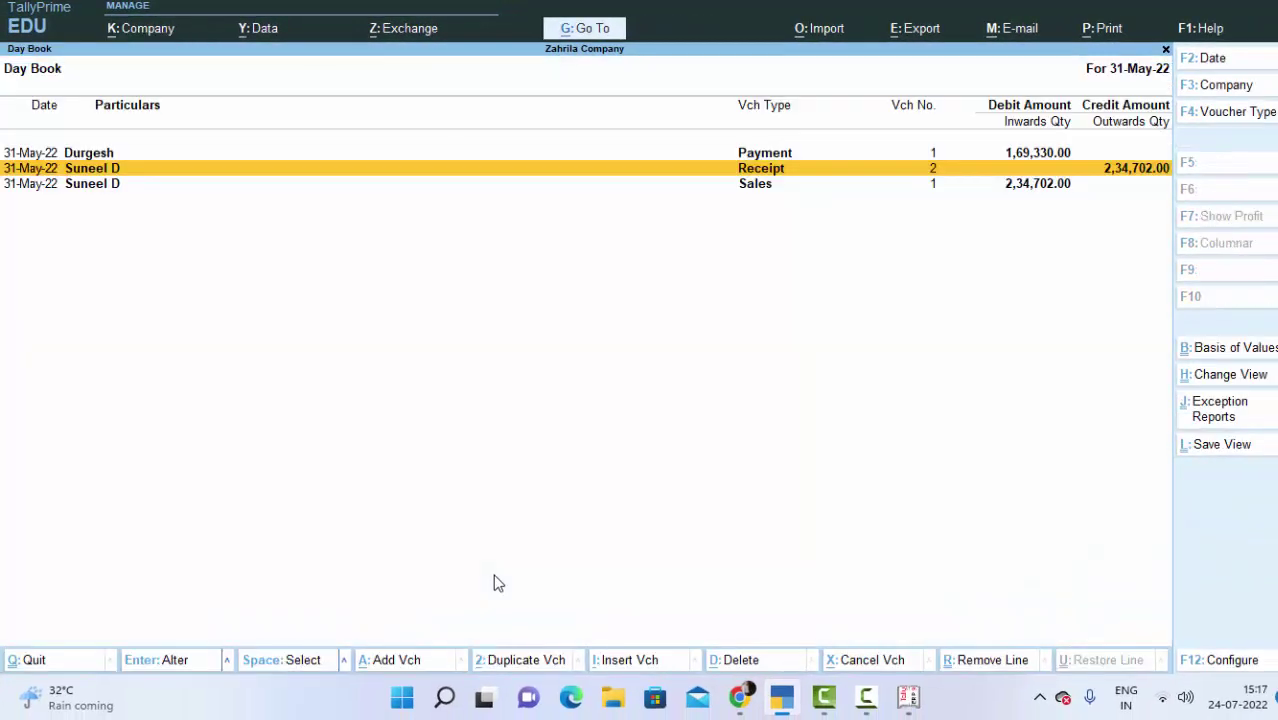
key(Escape)
key(Escape)
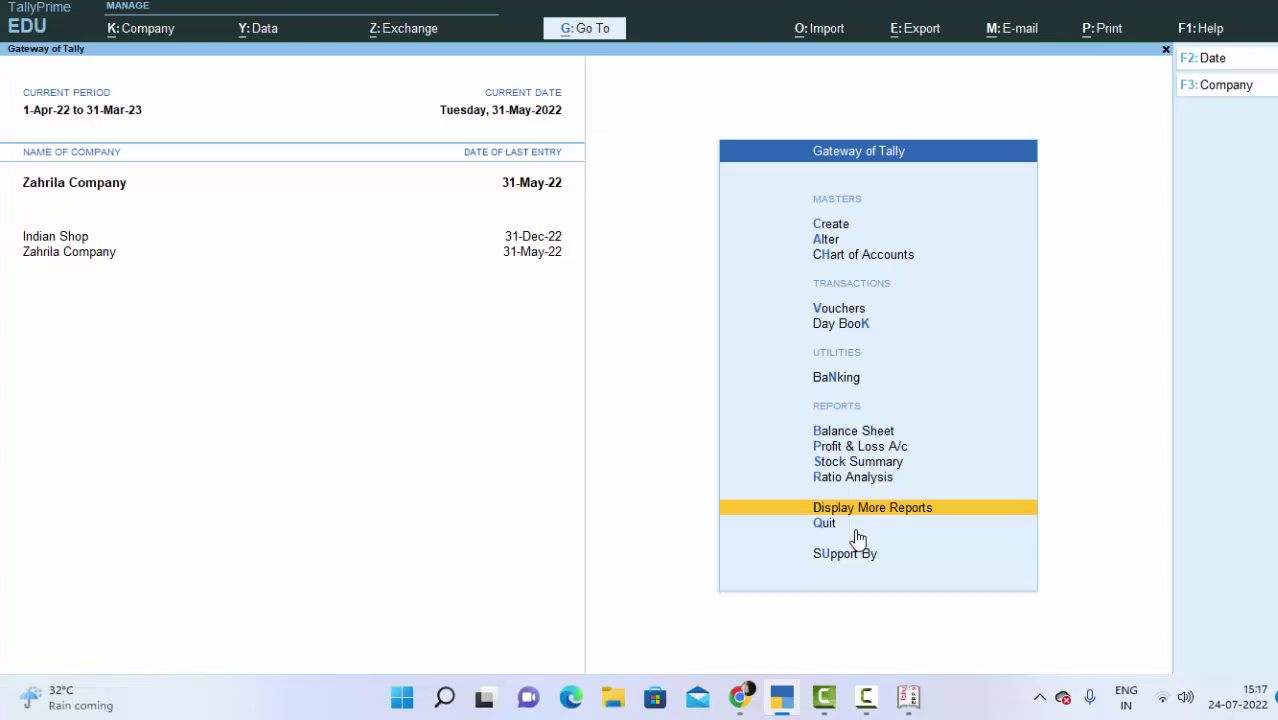
Step: Start a Contra voucher and change its debit ledger from My Bank of India to SBI
key(v)
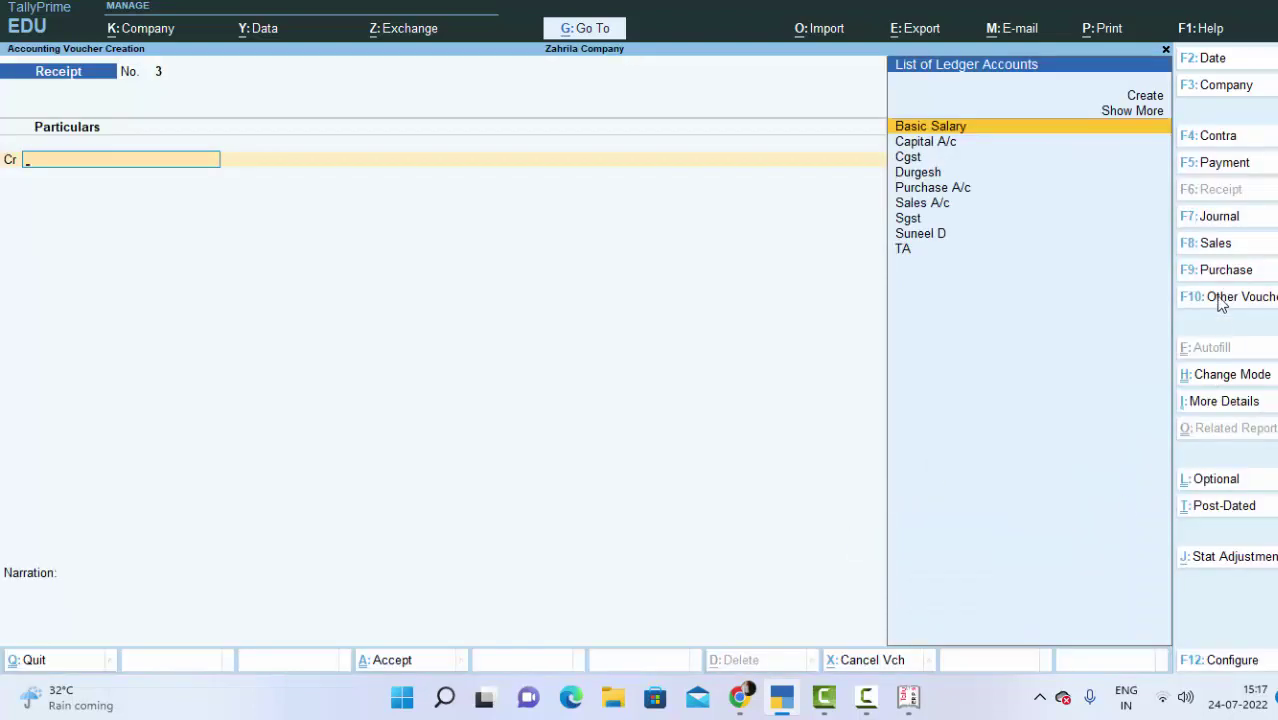
click(1219, 138)
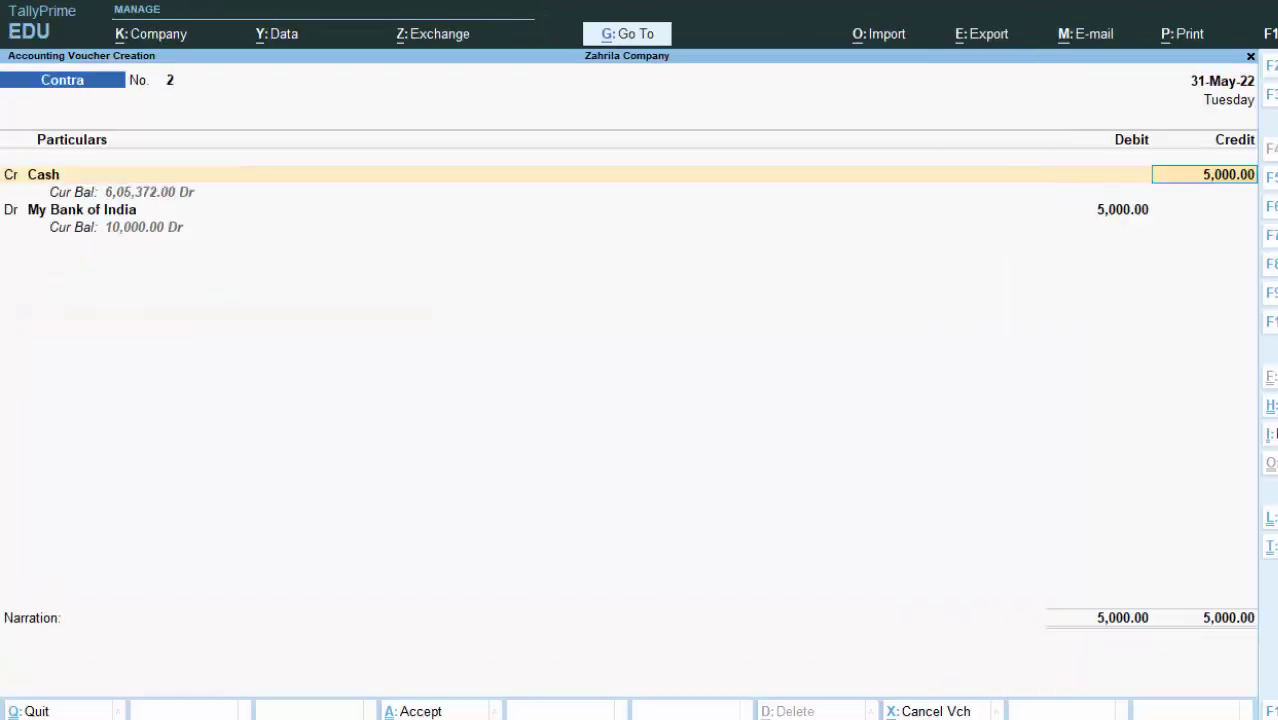
click(10, 209)
key(Return)
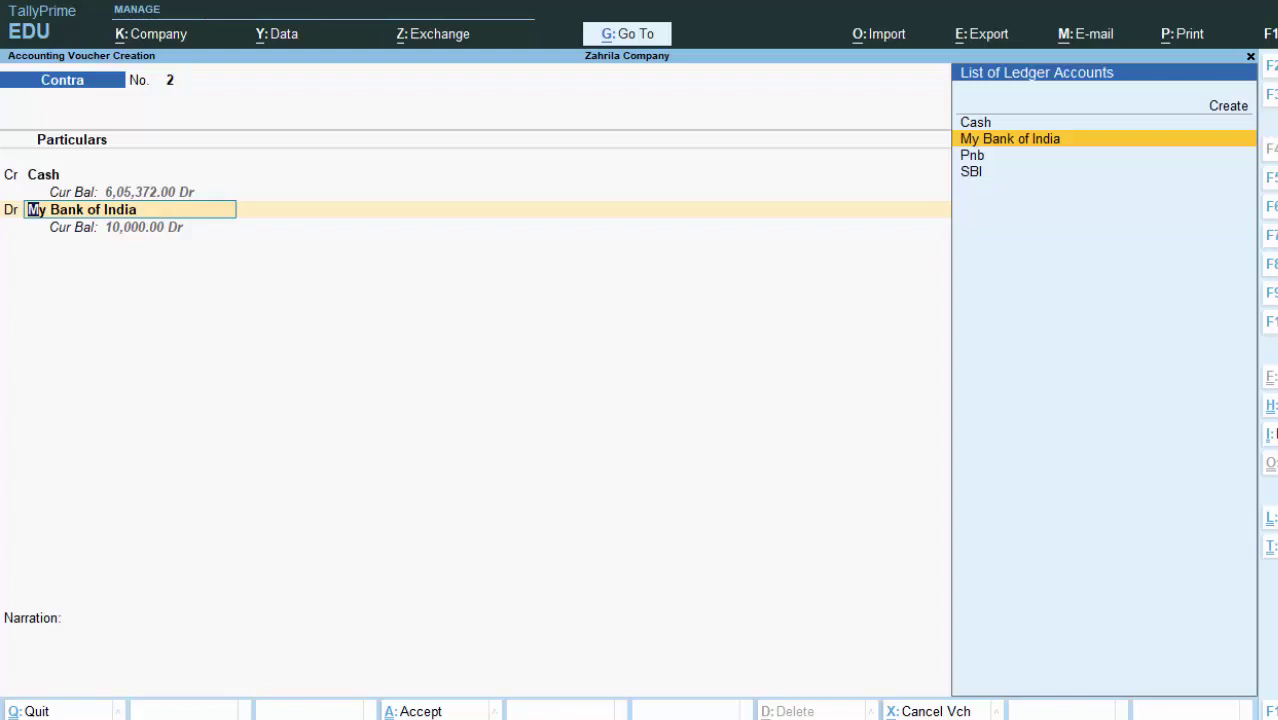
key(Down)
key(Down)
key(Return)
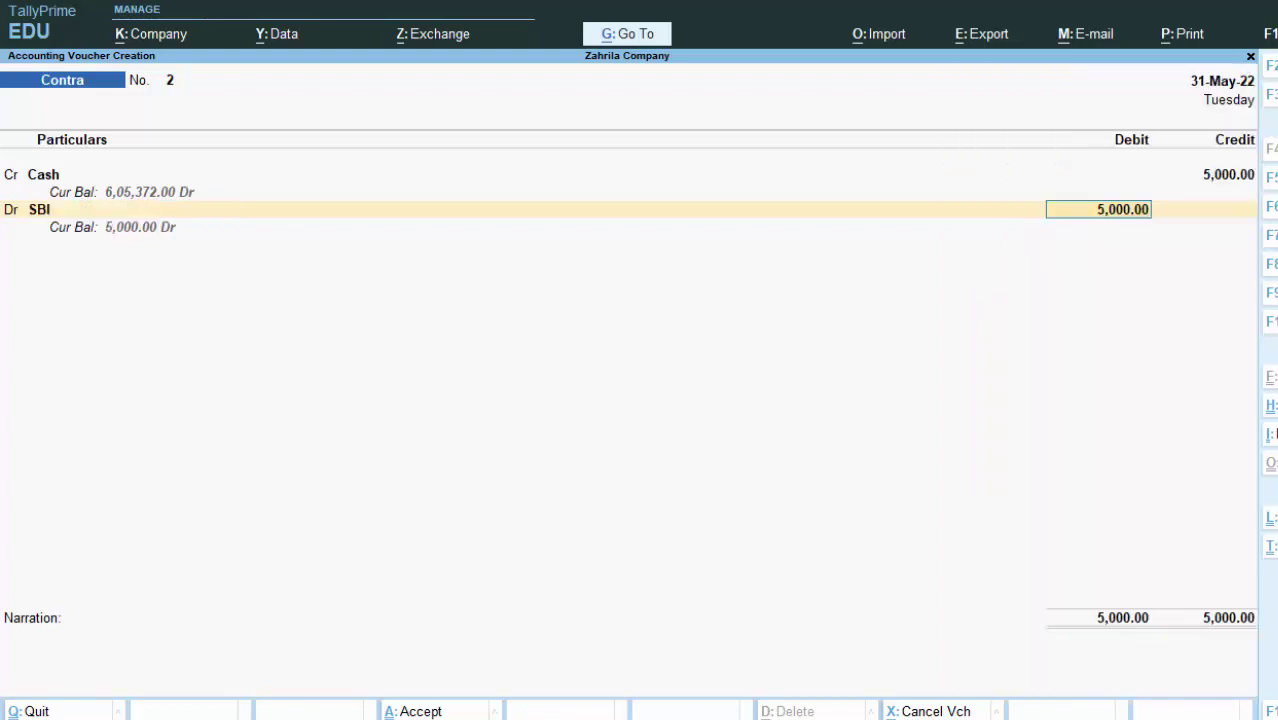
Step: Confirm the 5,000.00 debit, enter 0 for the 1000 notes, and save contra 2
key(Return)
key(Return)
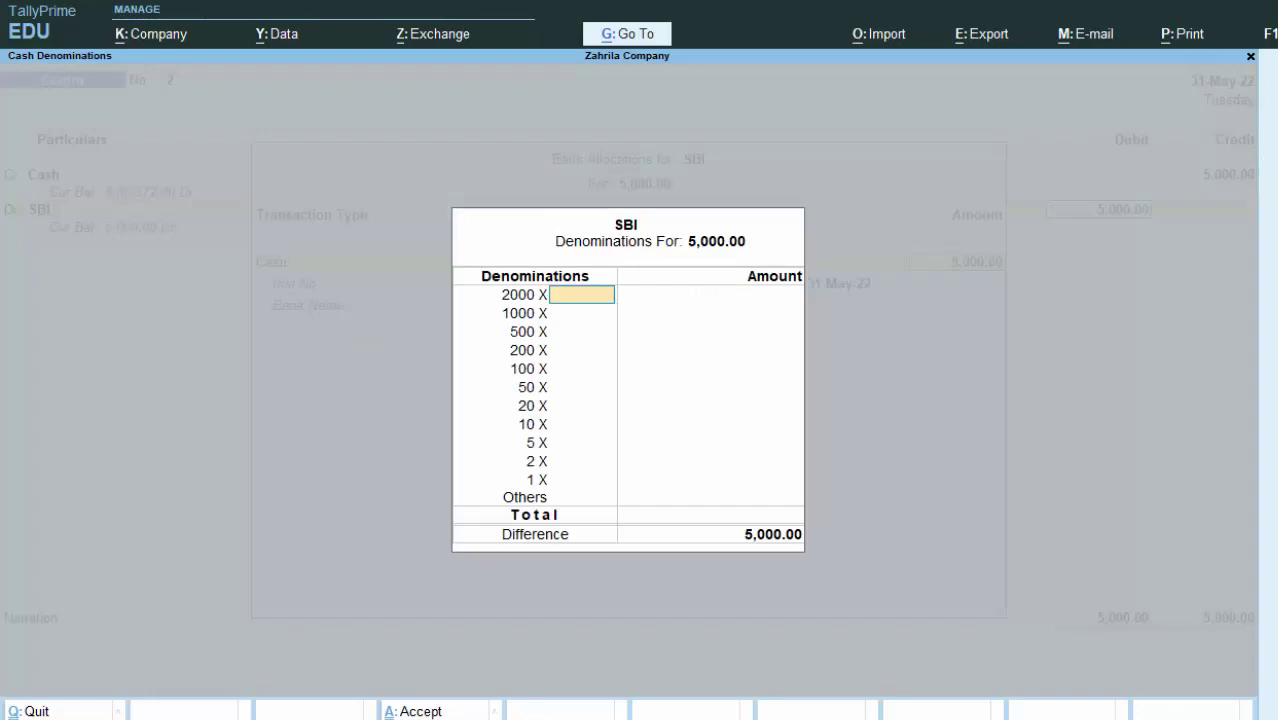
key(Return)
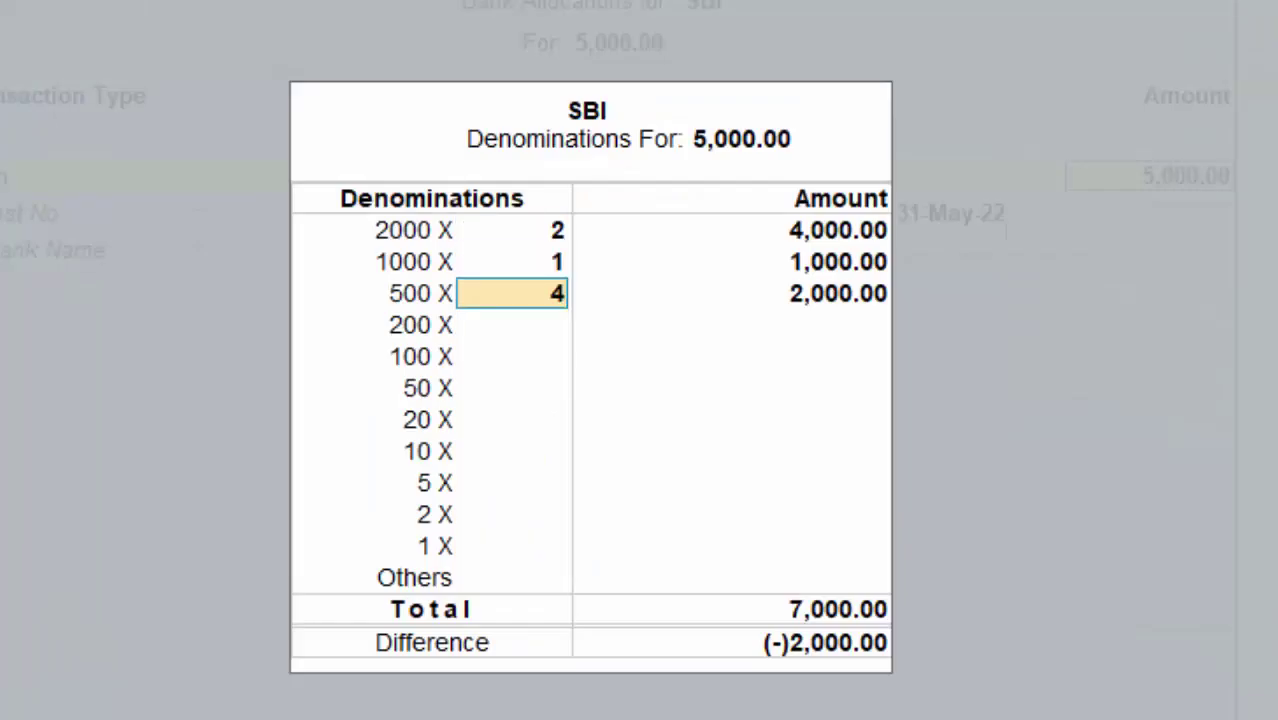
text(0)
key(Return)
key(Return)
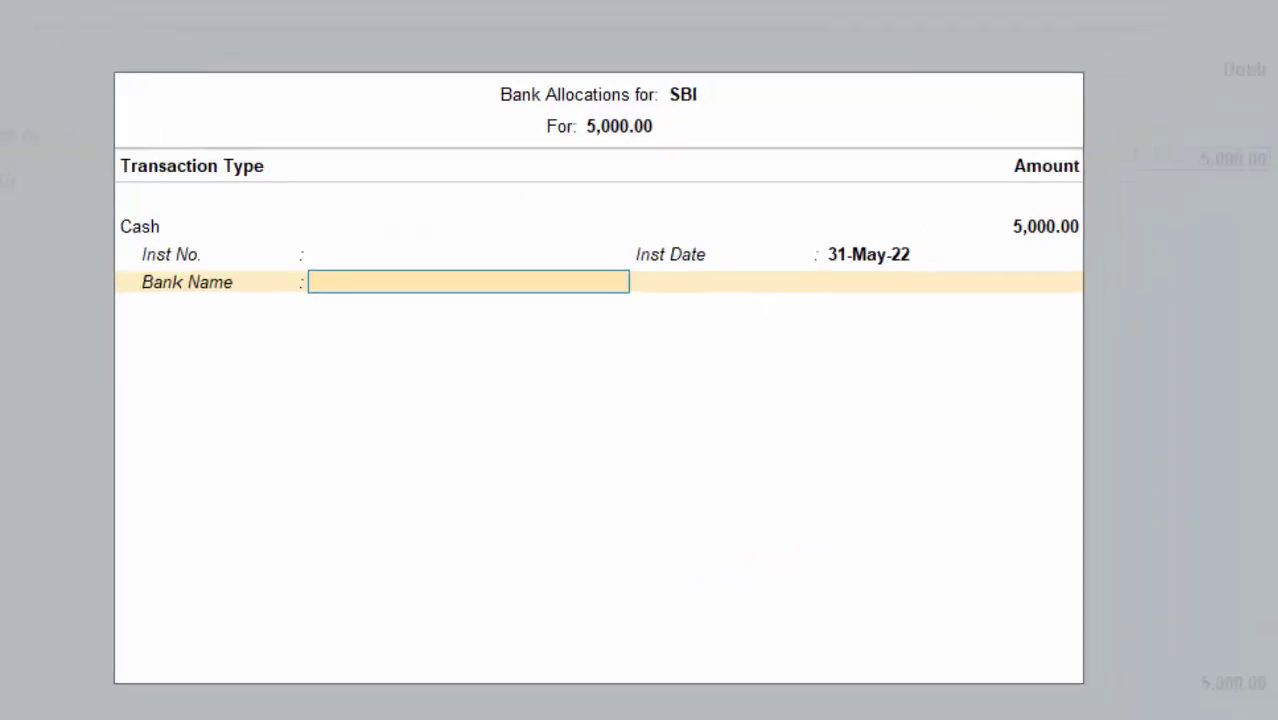
key(Return)
key(Return)
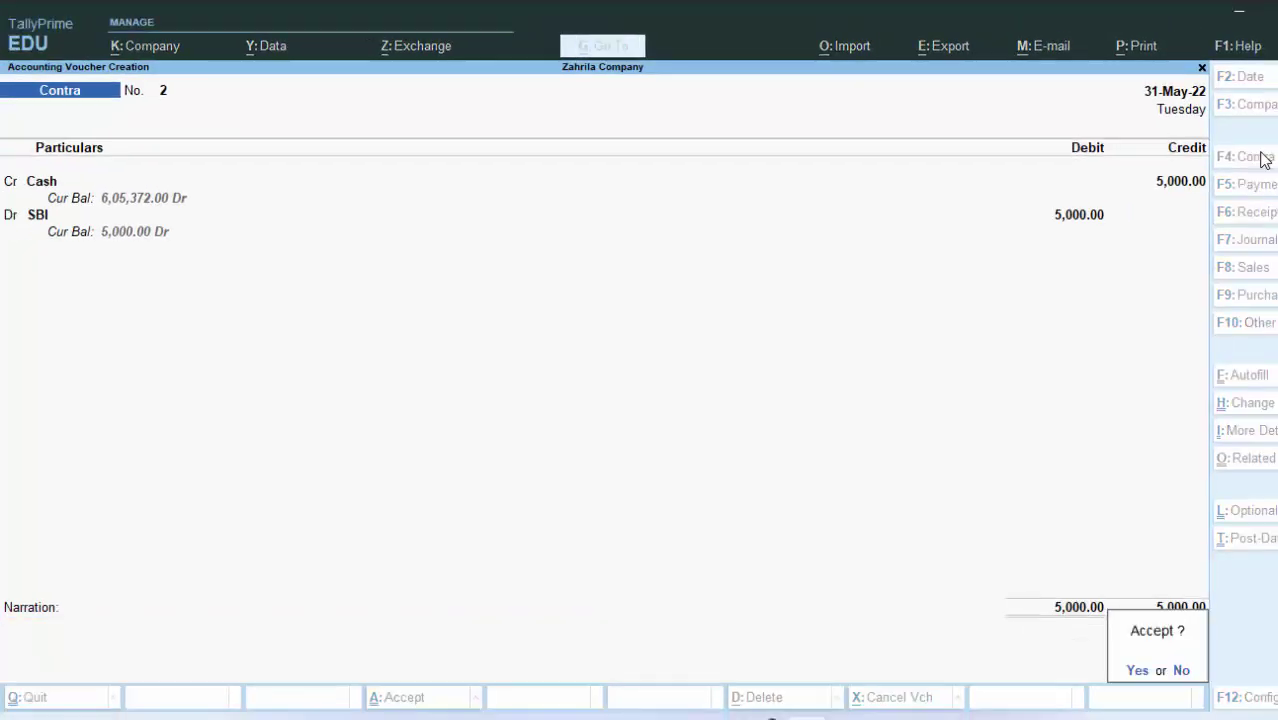
key(Return)
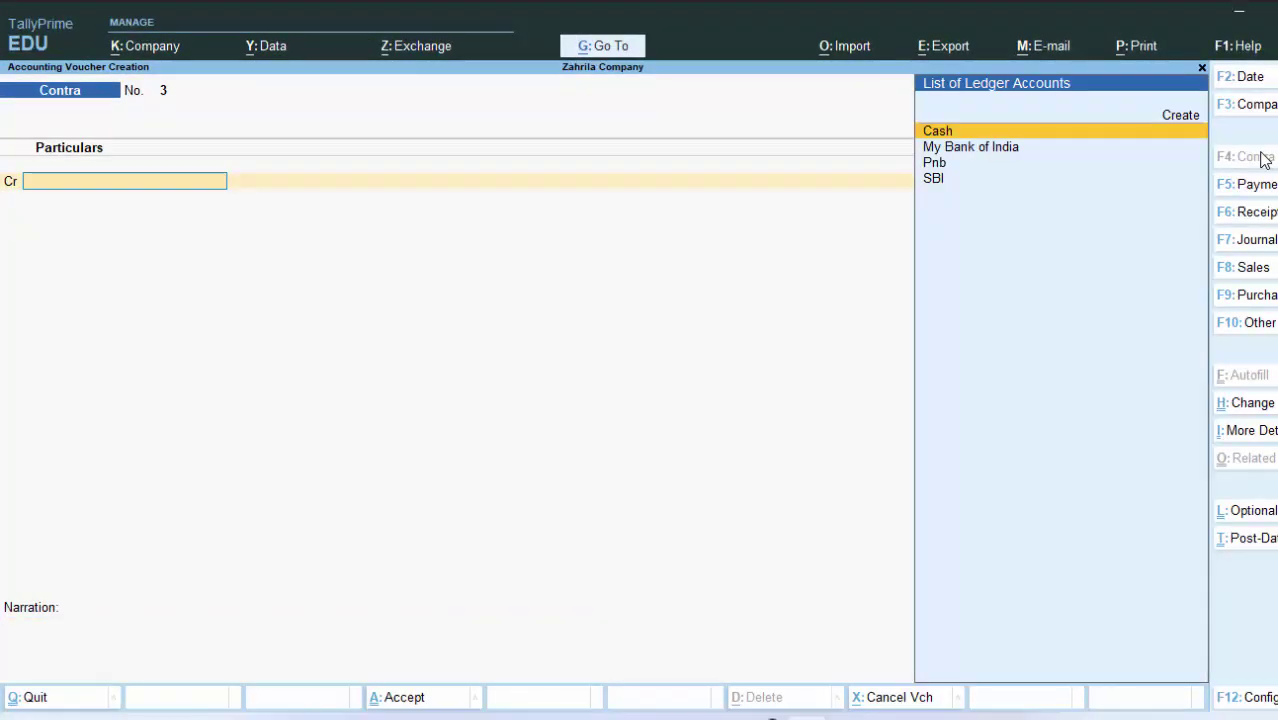
Step: Quit the blank contra voucher and open Contra No. 2 from the Day Book
key(Escape)
key(Return)
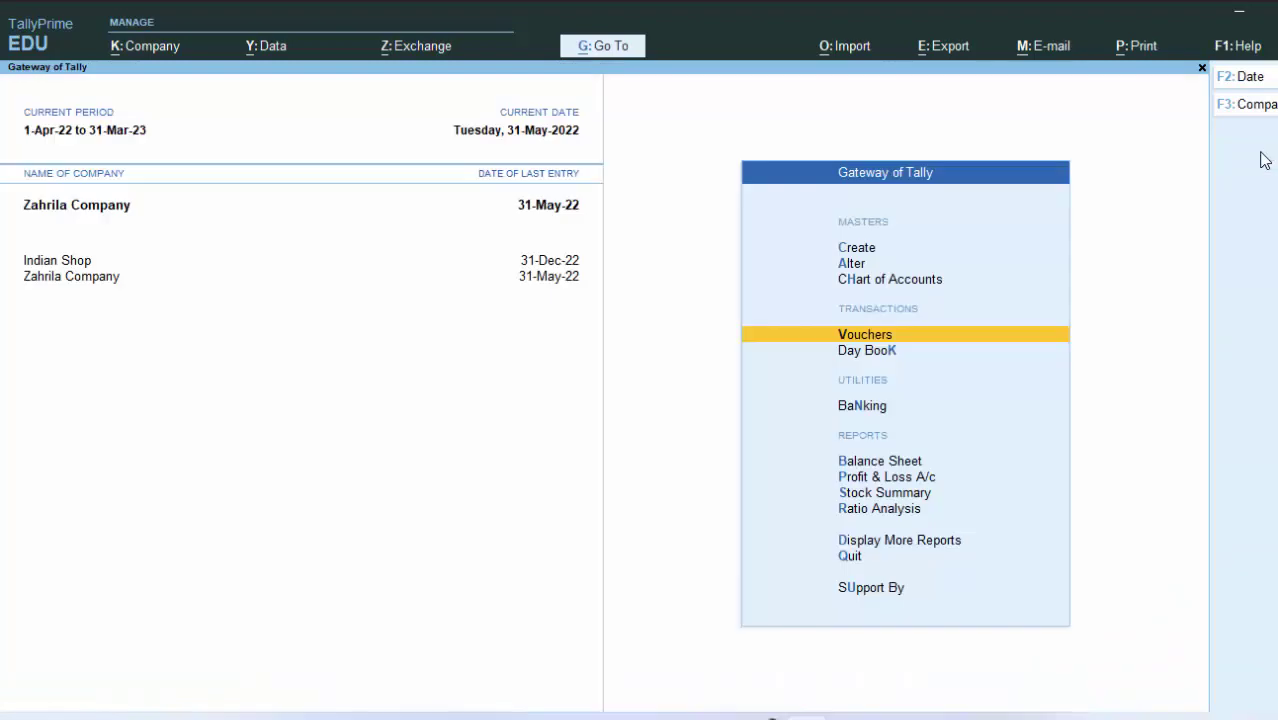
key(d)
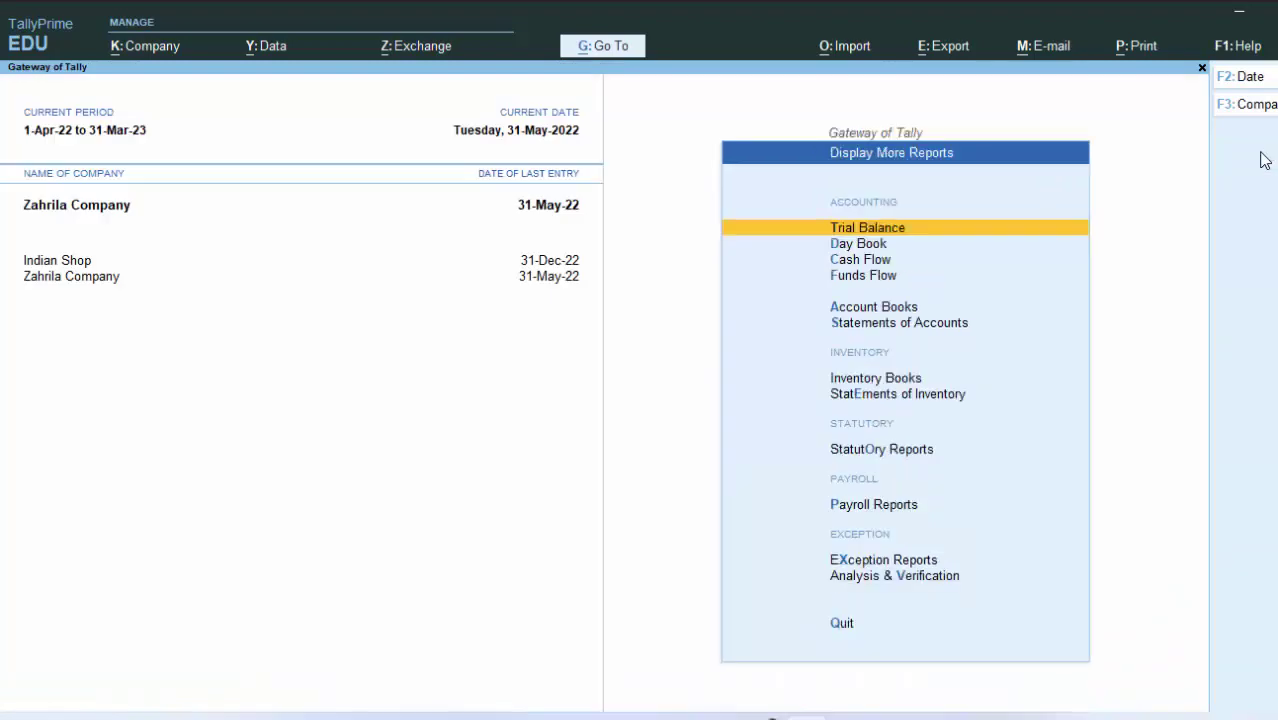
key(d)
key(Return)
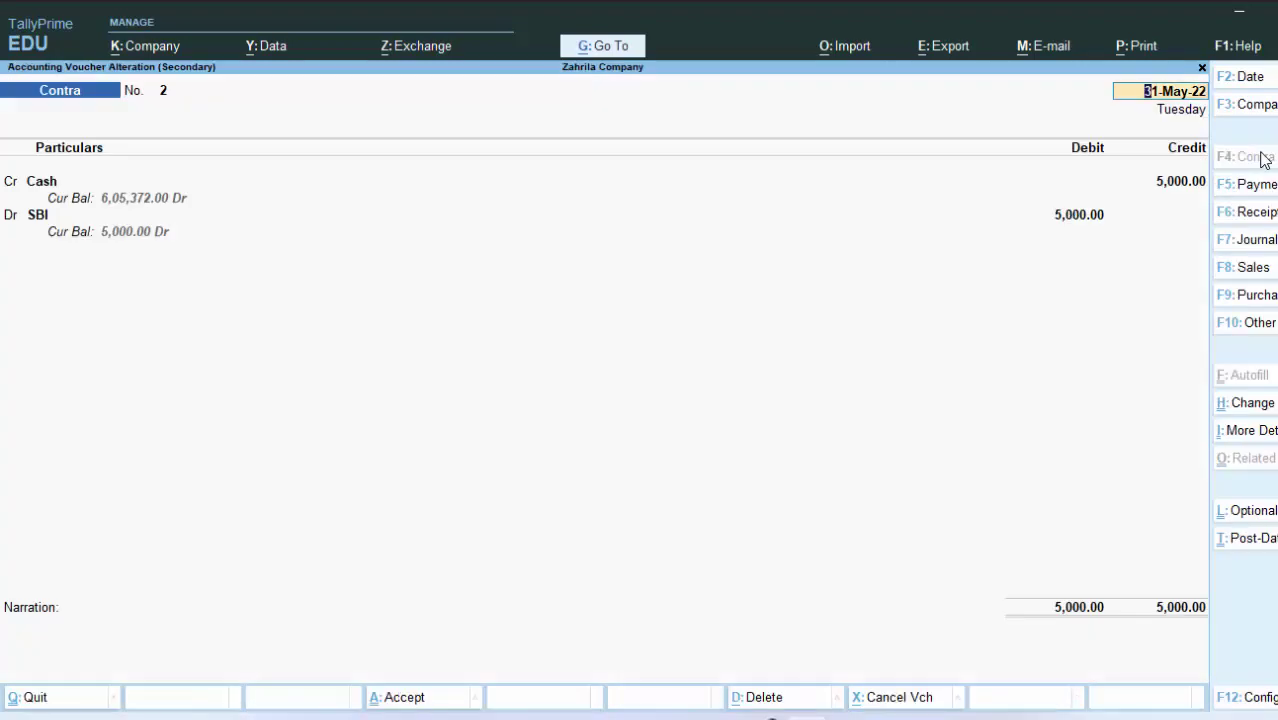
Step: Preview Contra No. 2's printout, return to the Gateway, and begin a new Contra voucher
key(alt+p)
key(Return)
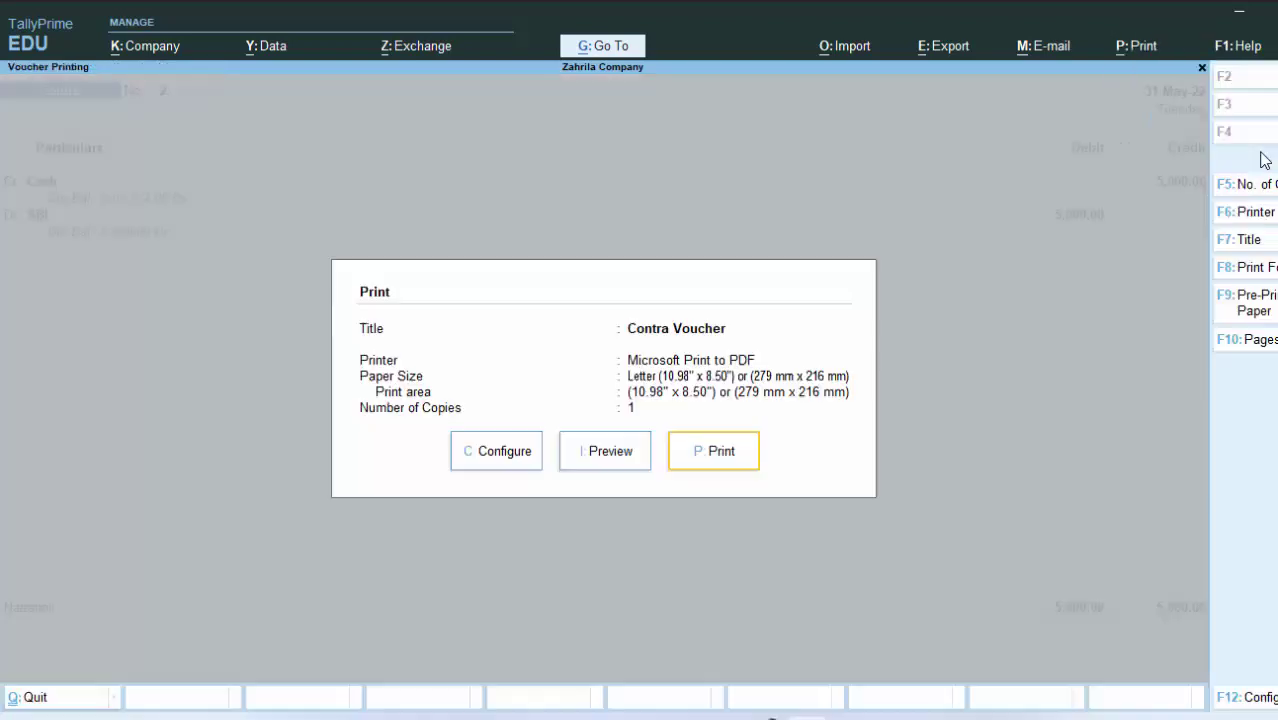
key(i)
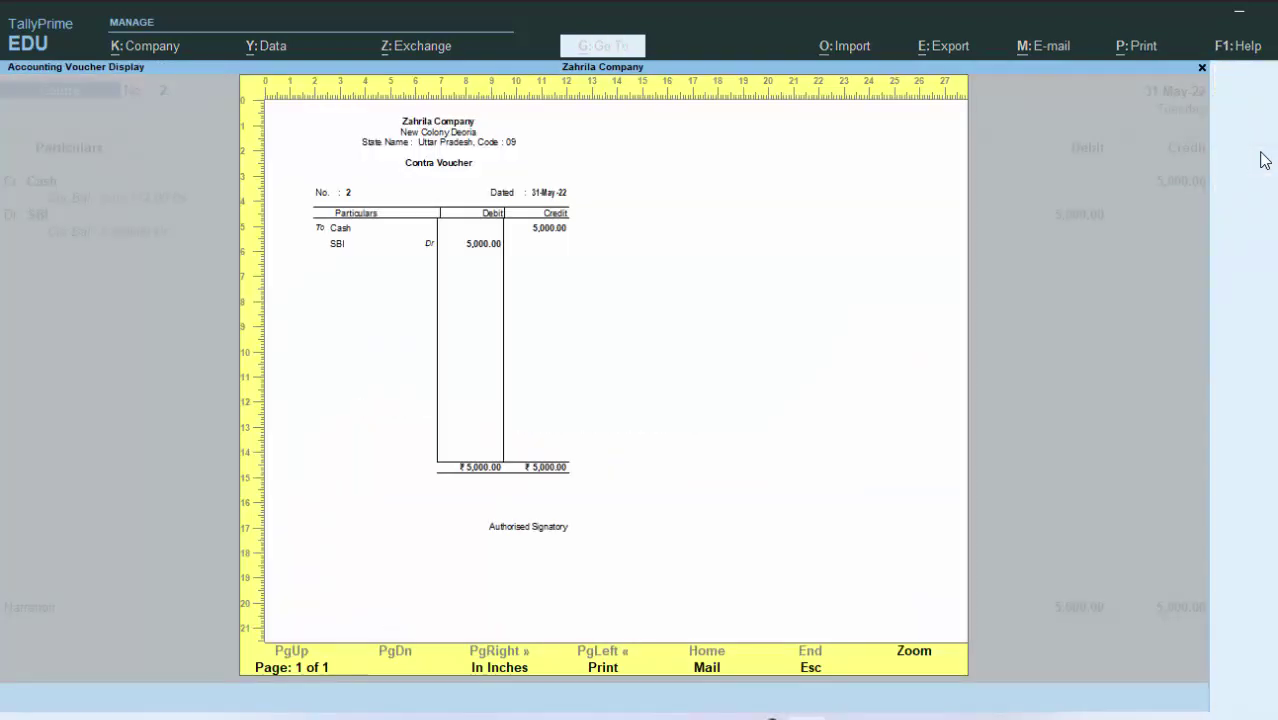
key(Escape)
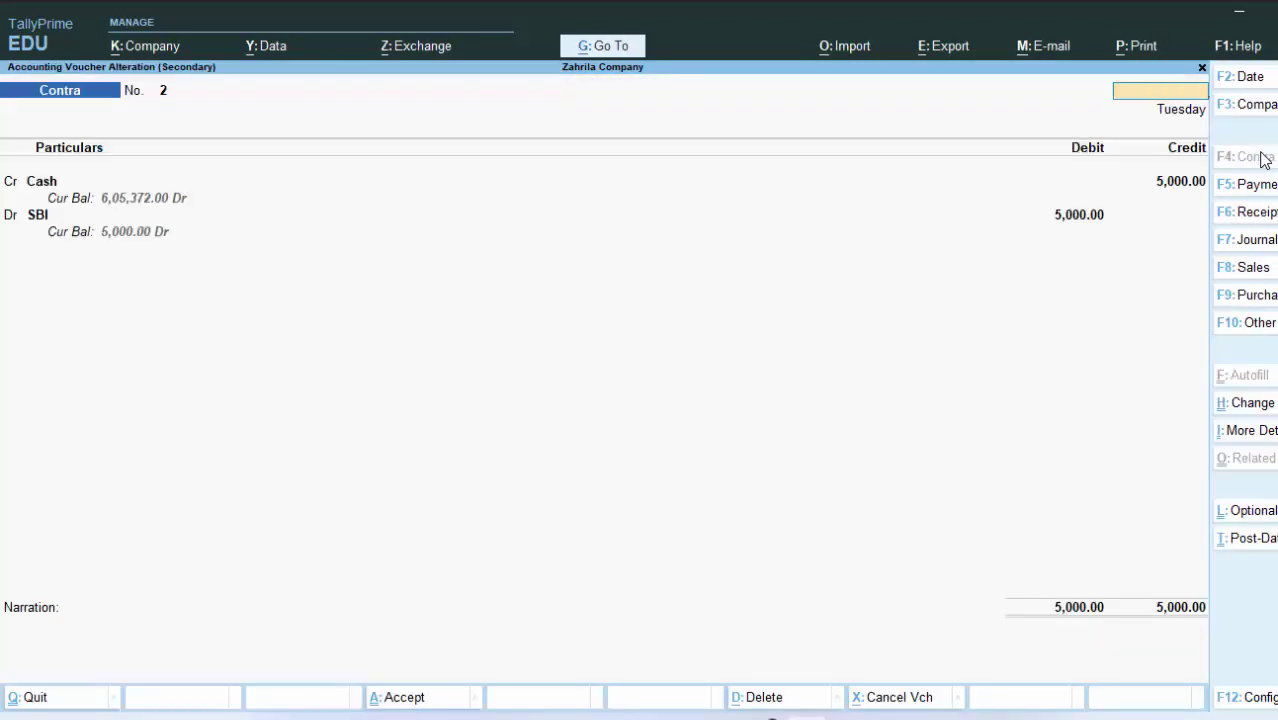
key(Escape)
key(y)
key(Escape)
key(Escape)
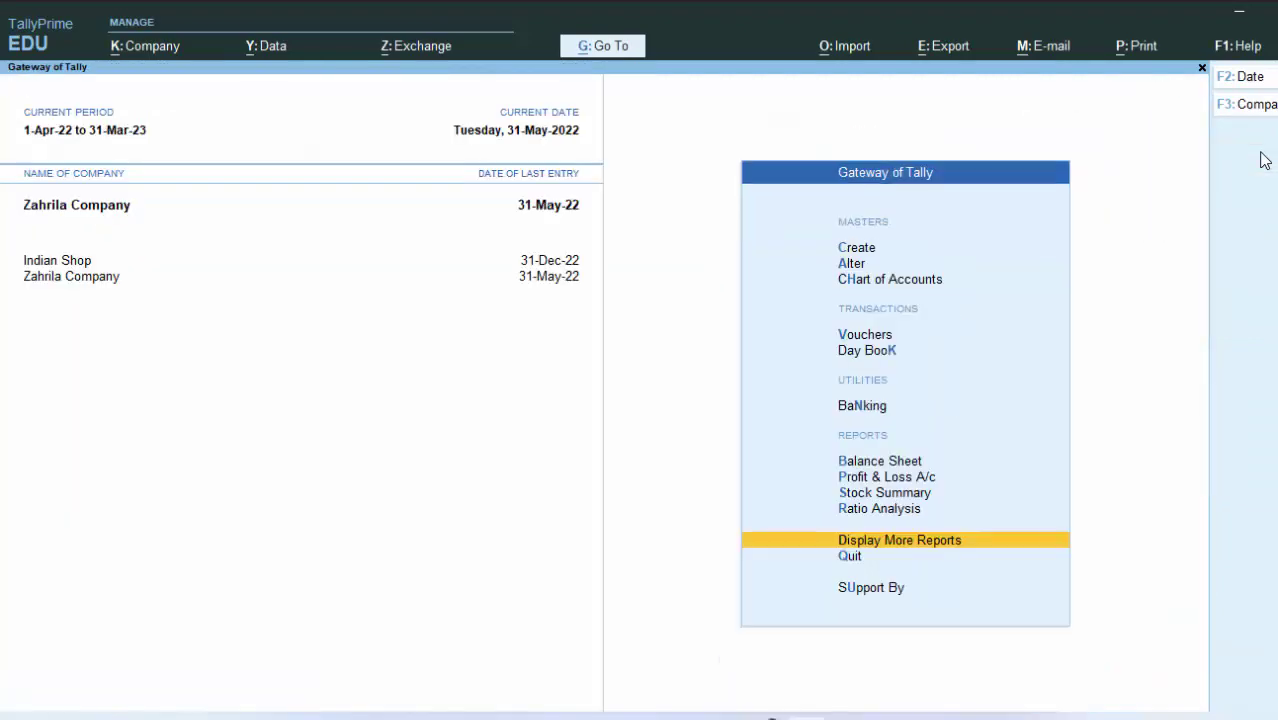
key(Escape)
key(n)
key(v)
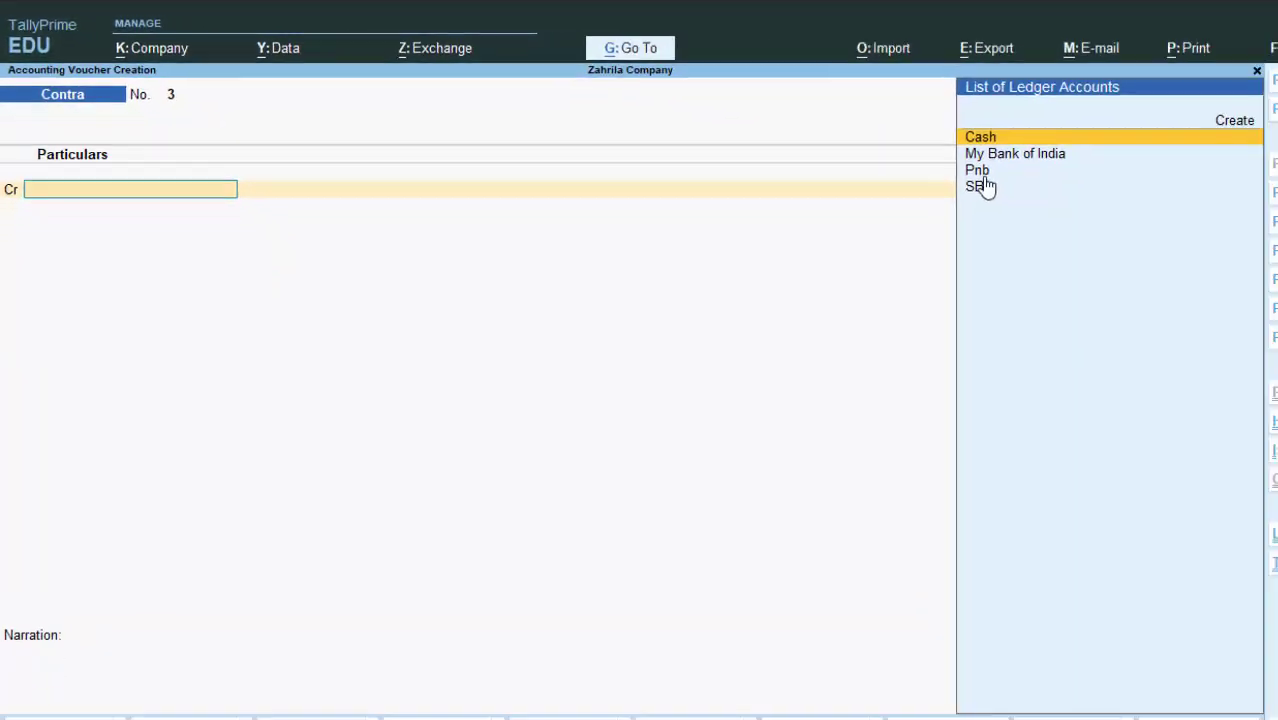
Step: Credit SBI 5,000 and debit Pnb in Contra No. 3, then accept it
click(980, 187)
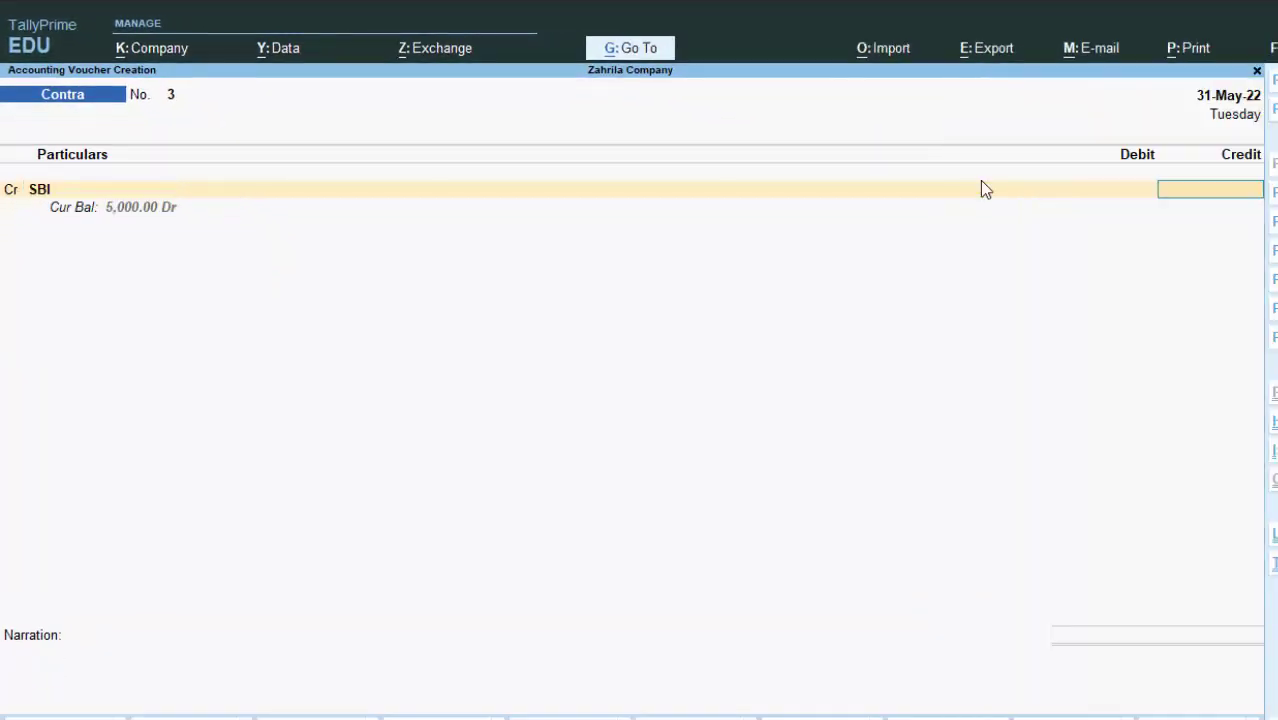
text(5000)
key(Return)
key(Return)
key(Return)
key(Return)
key(Return)
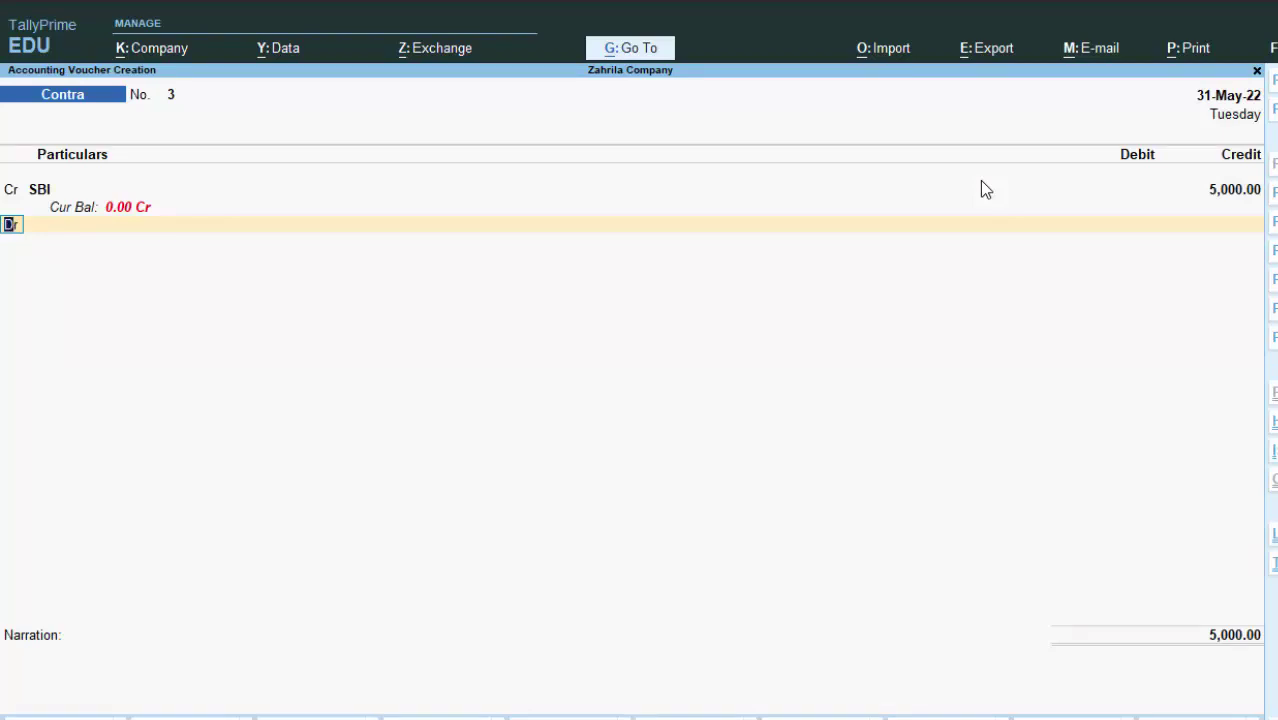
key(Return)
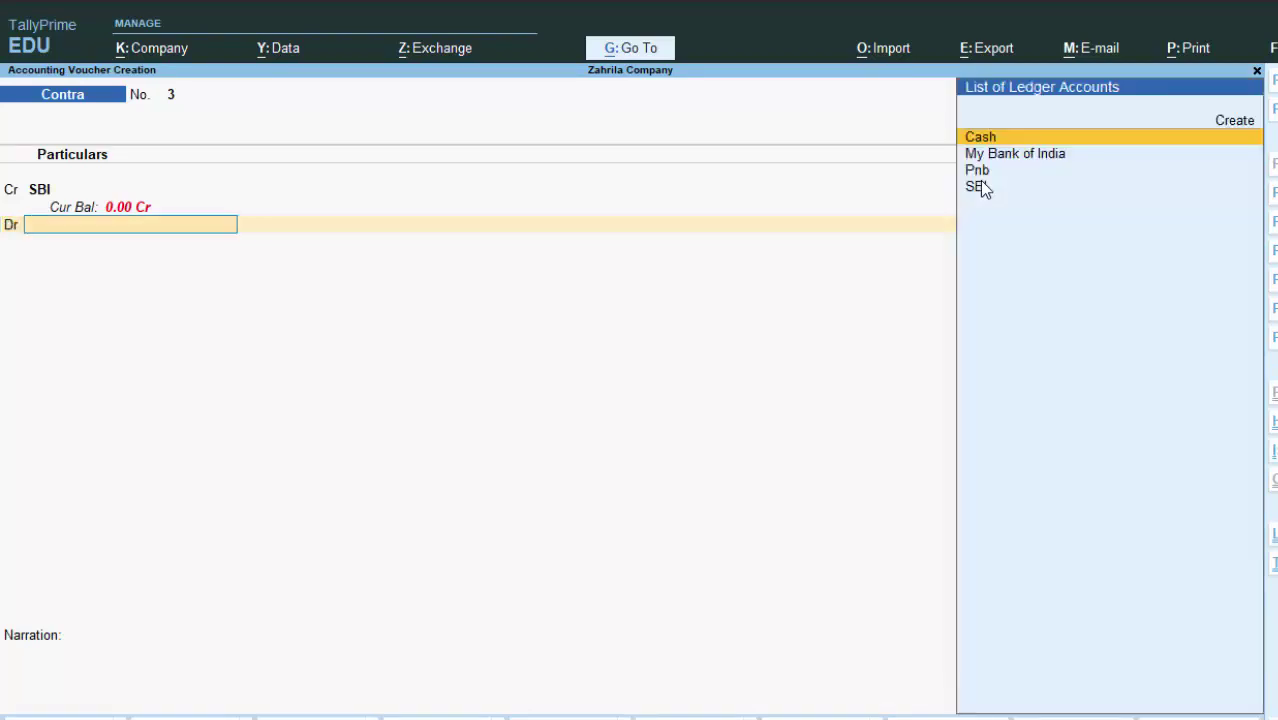
key(Down)
key(Down)
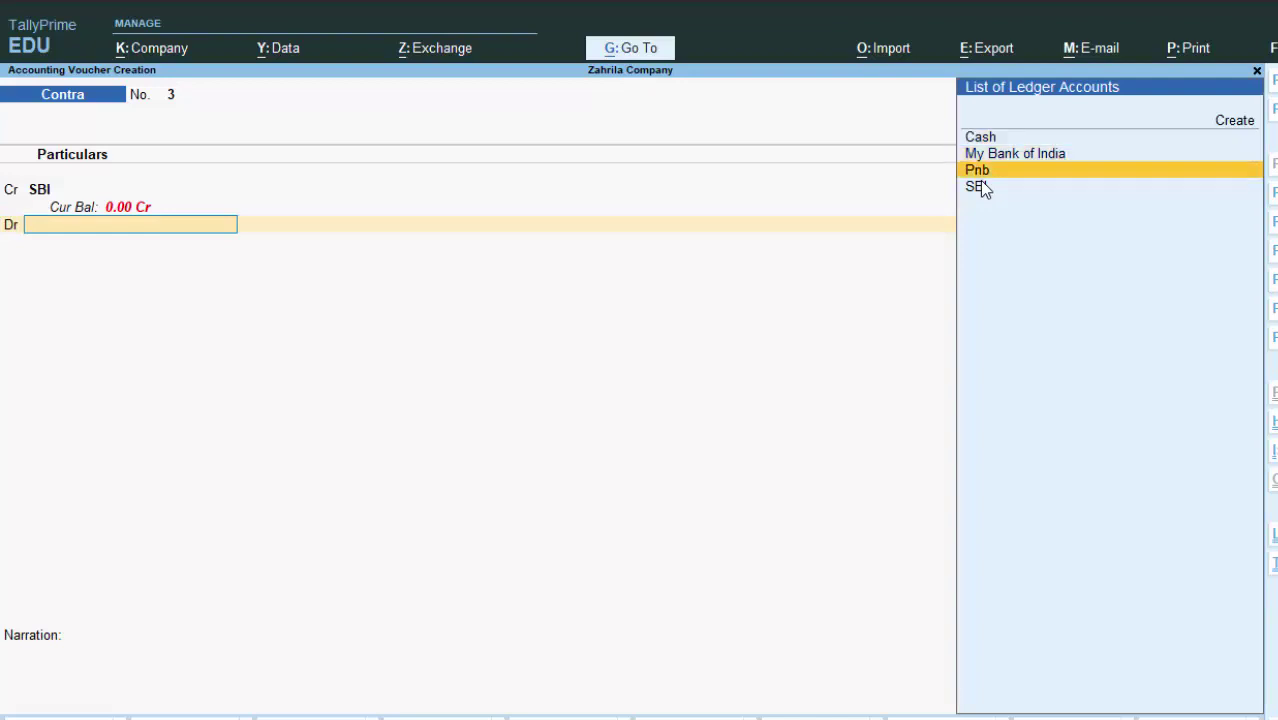
key(Return)
key(Return)
key(Return)
key(Return)
key(Return)
key(Return)
key(Return)
key(Return)
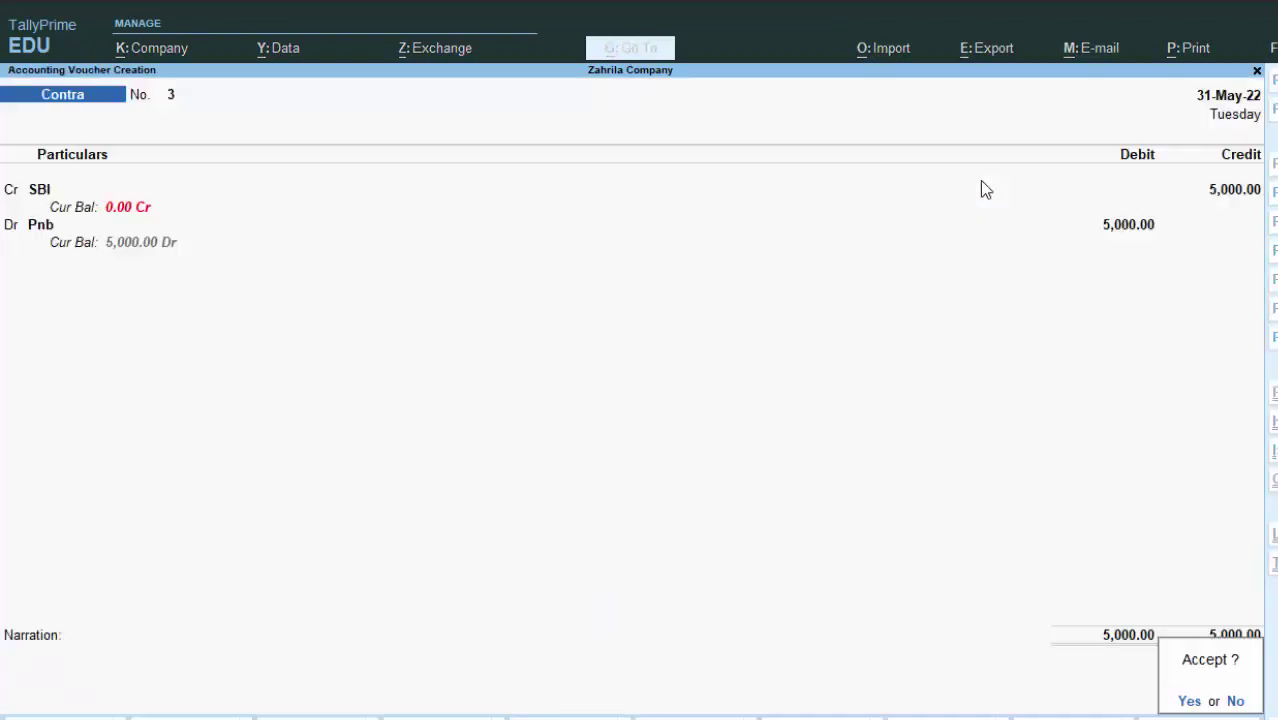
key(Return)
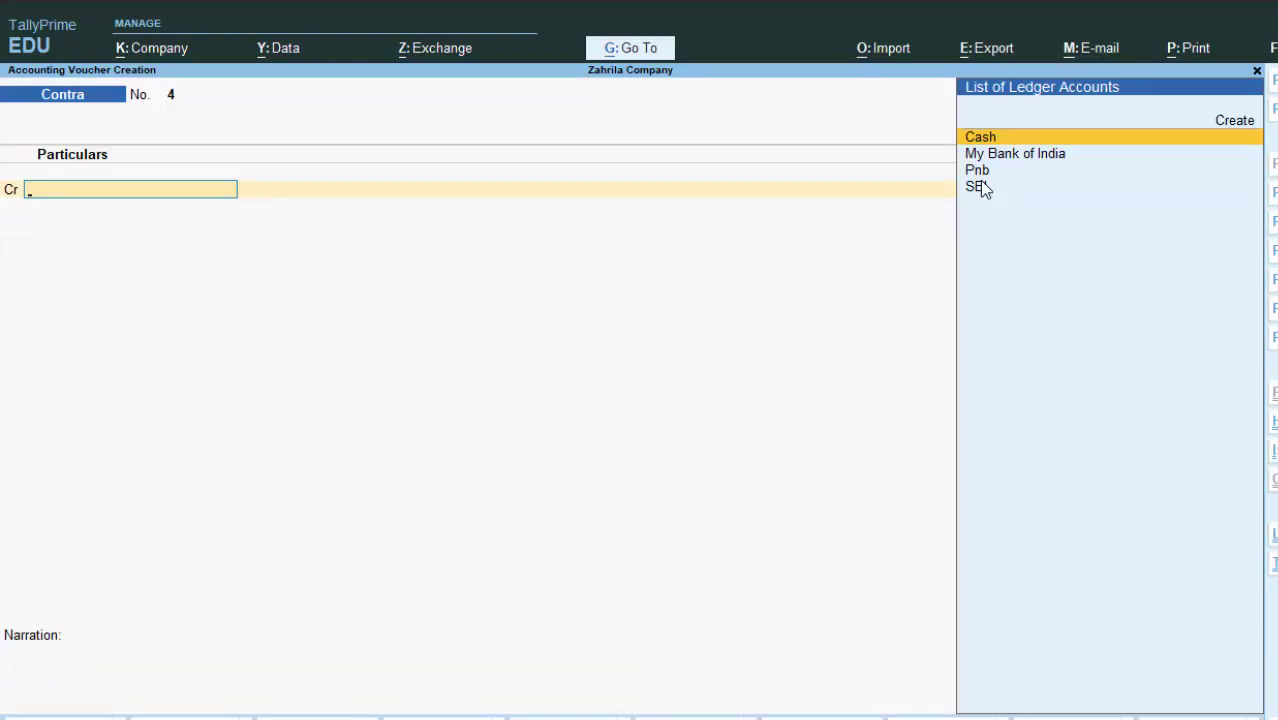
Step: Credit SBI with 1 in Contra No. 4, then back out of voucher entry
key(Down)
key(Down)
key(Down)
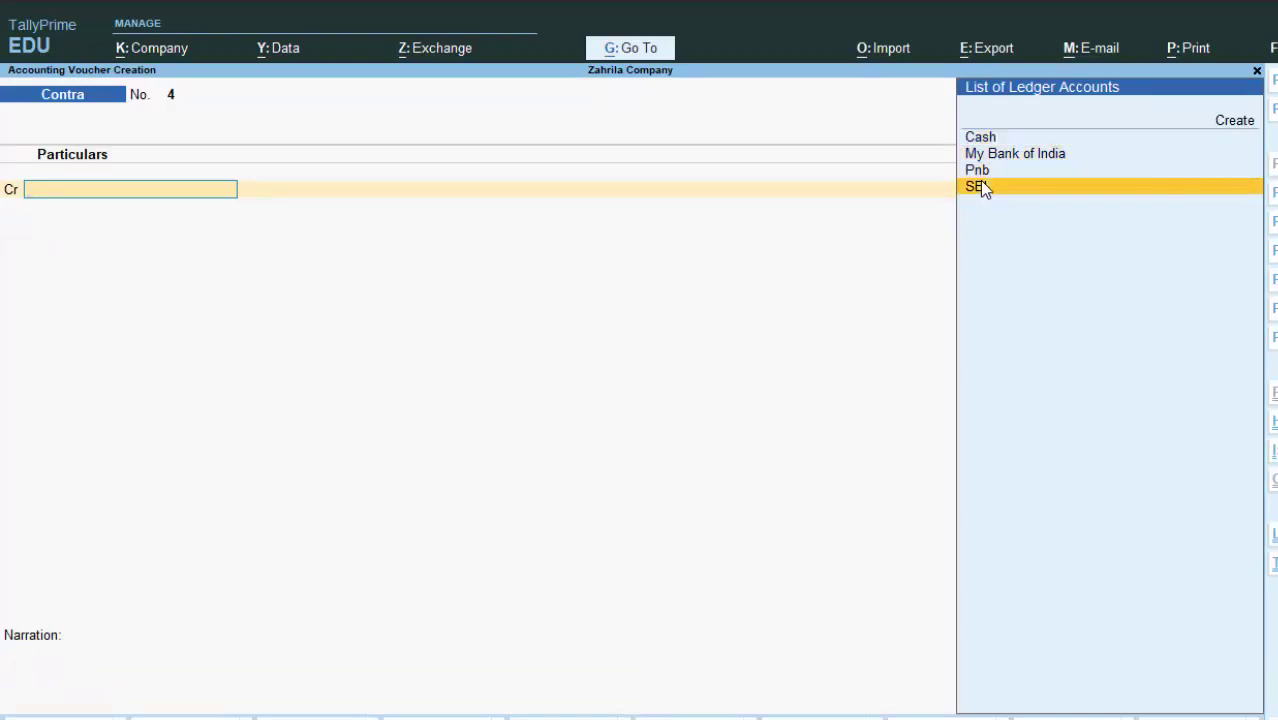
key(Return)
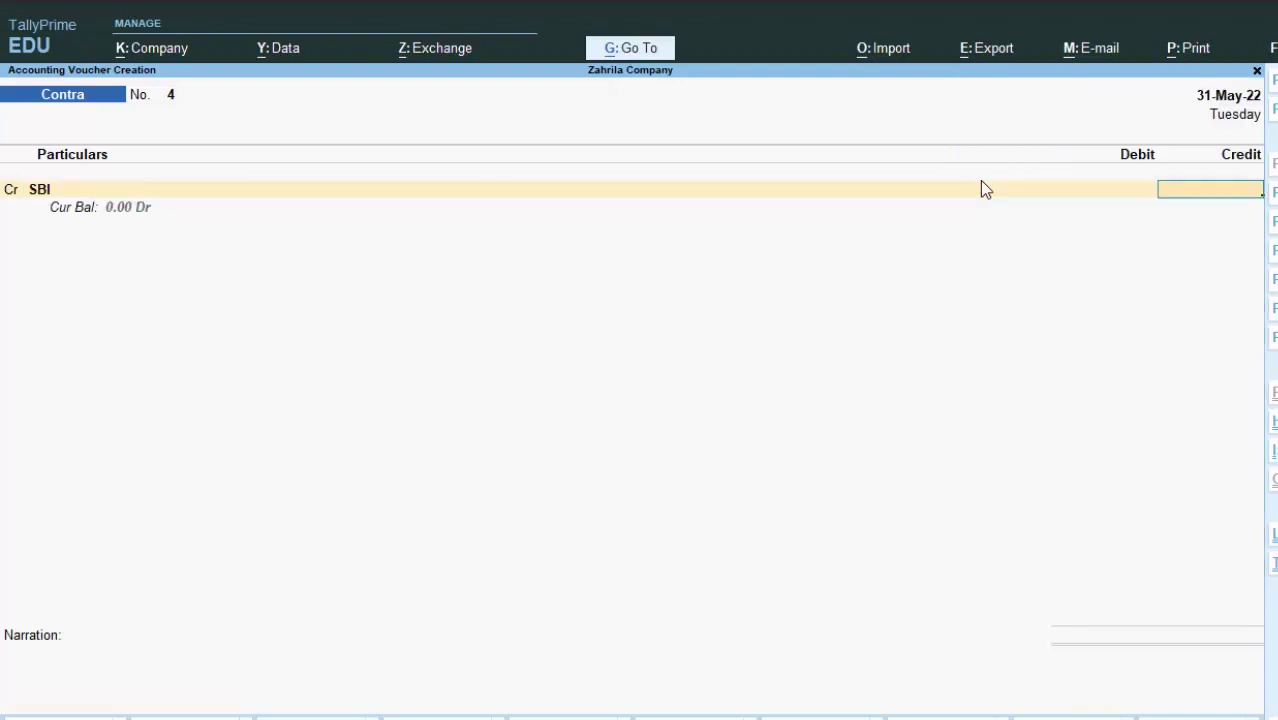
text(1)
key(Return)
key(Return)
key(Return)
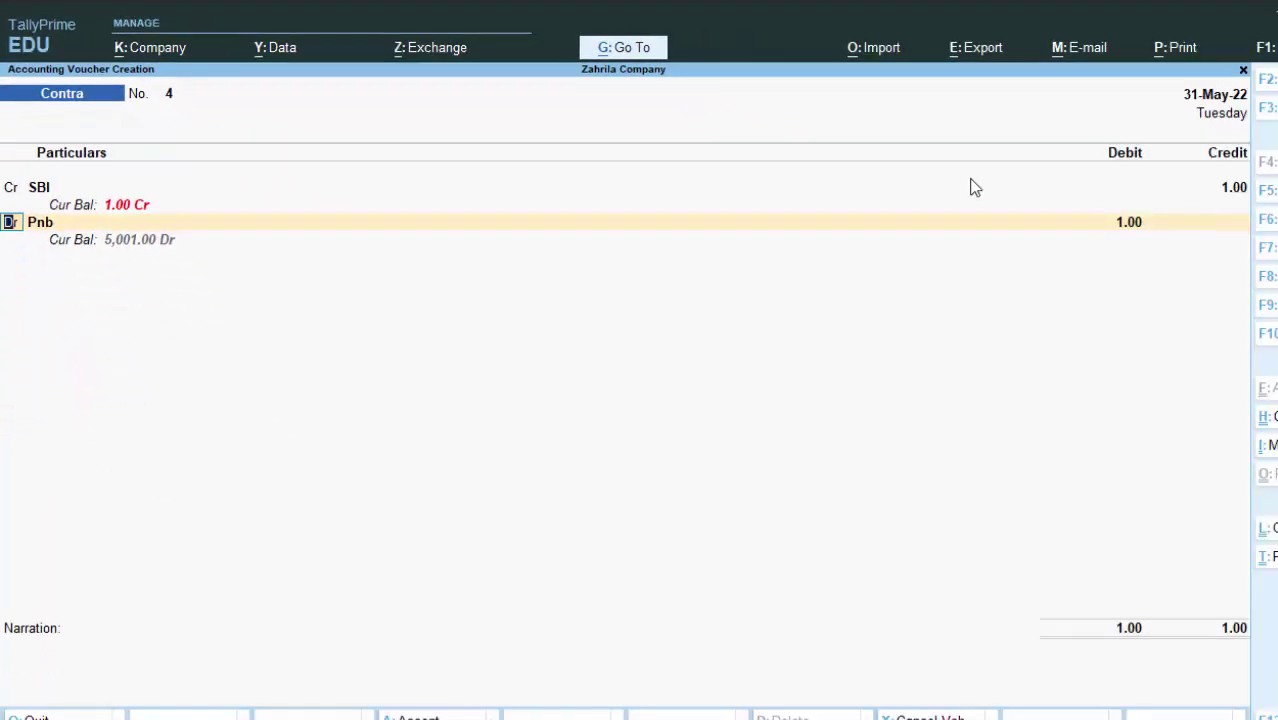
key(BackSpace)
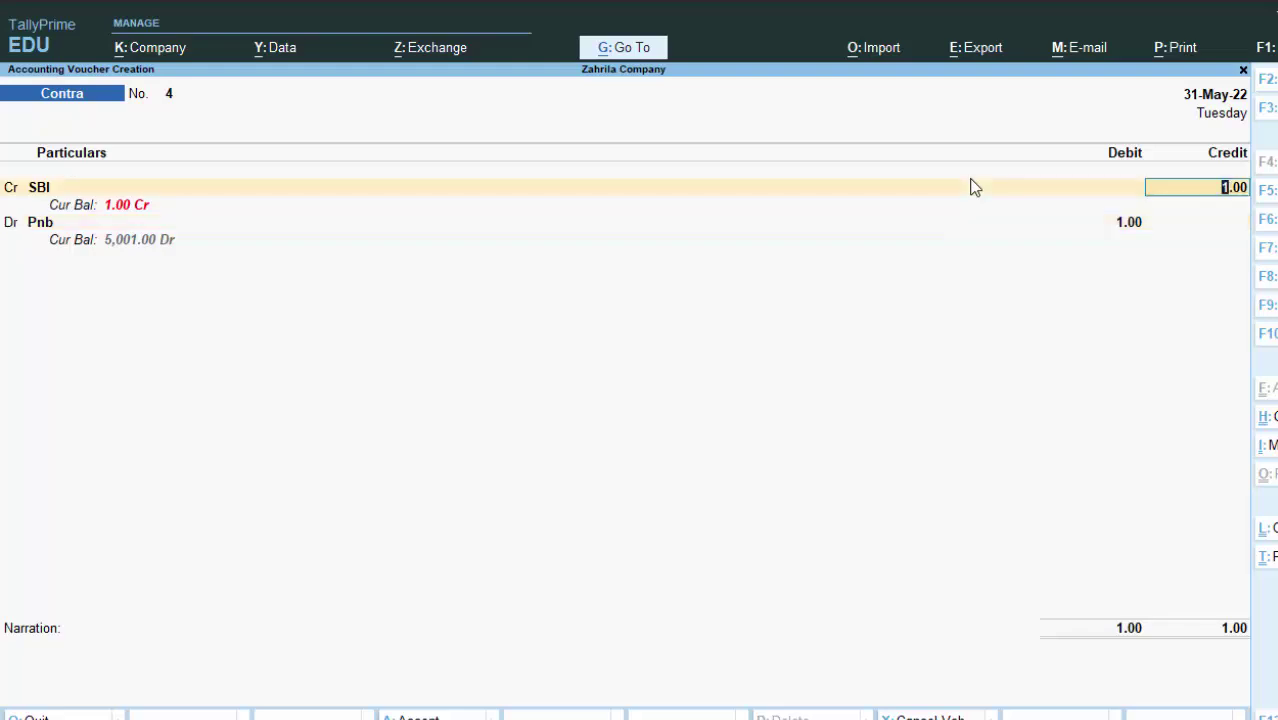
key(BackSpace)
key(Escape)
Step: Open Cash Contra voucher No. 2 from the Day Book
key(d)
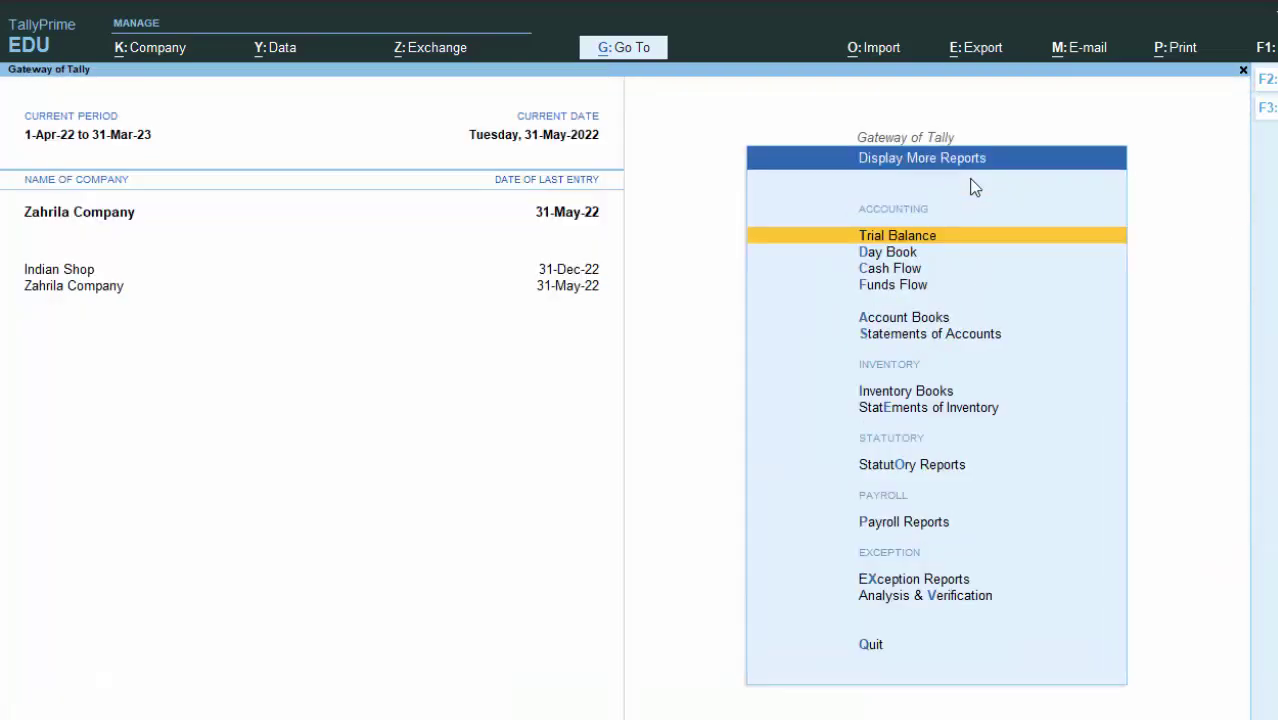
key(d)
key(Return)
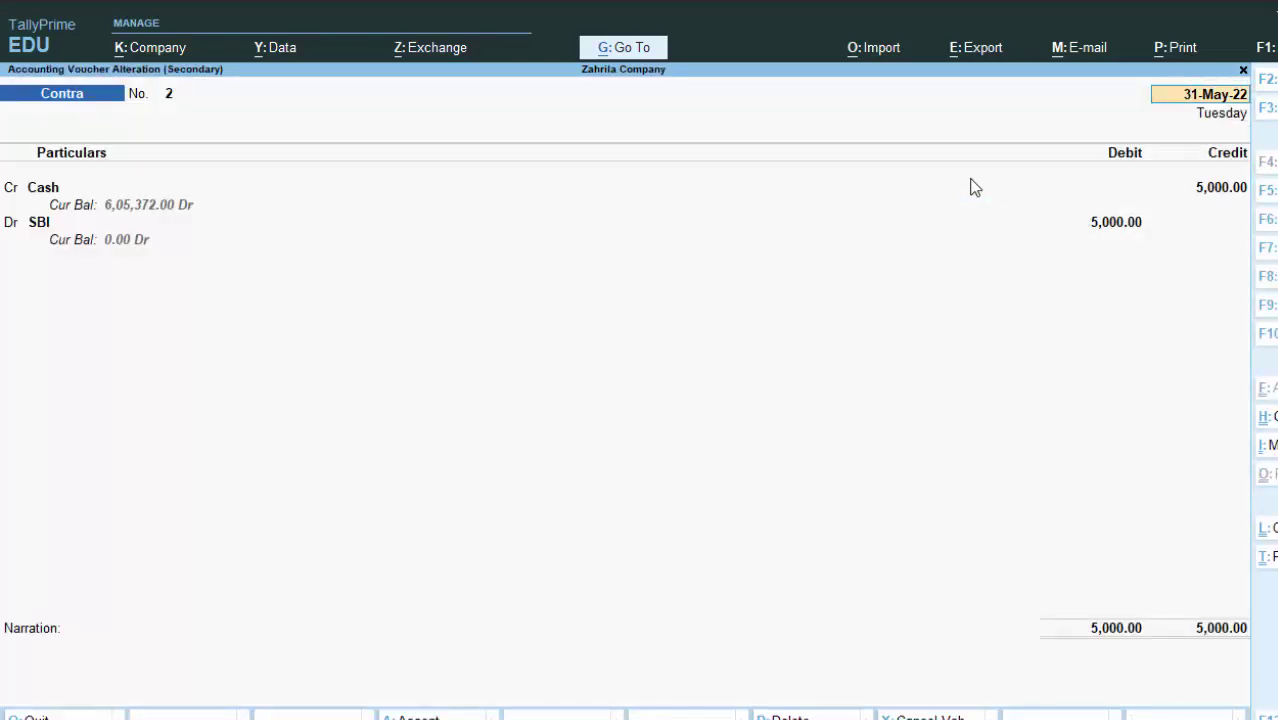
Step: Preview its printout, then close the voucher and Day Book without quitting TallyPrime
key(alt+p)
key(Return)
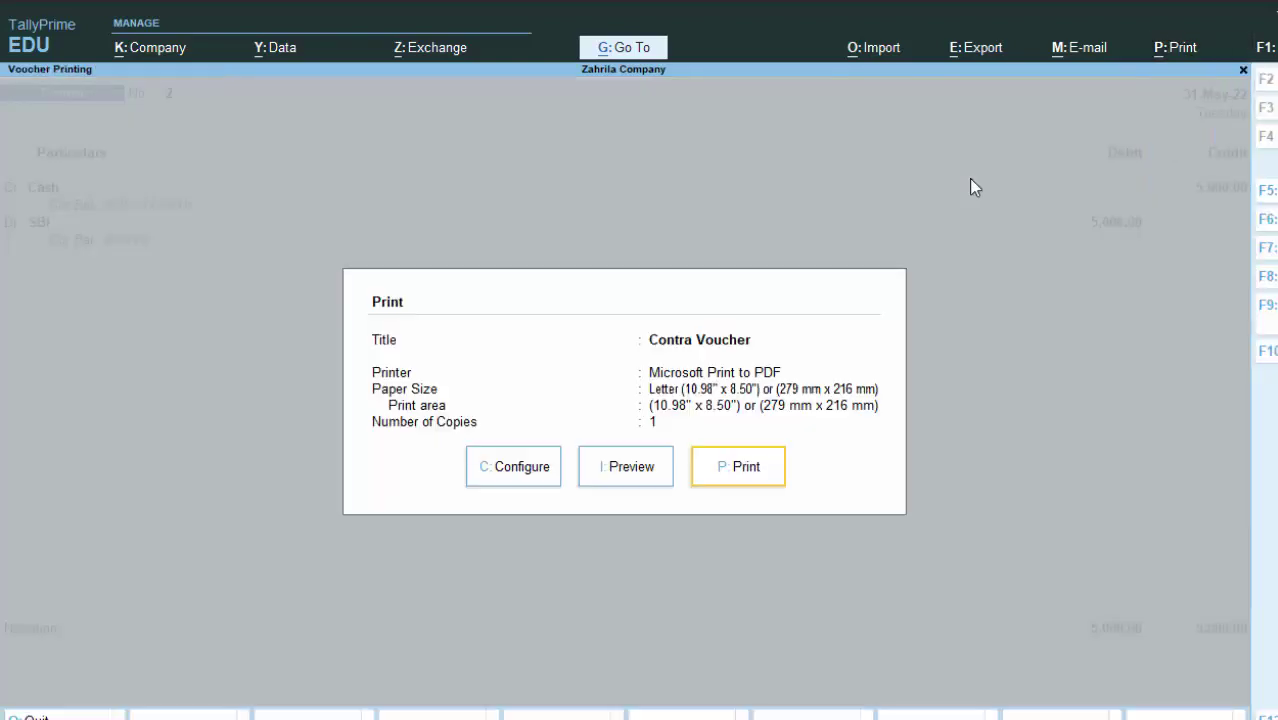
key(i)
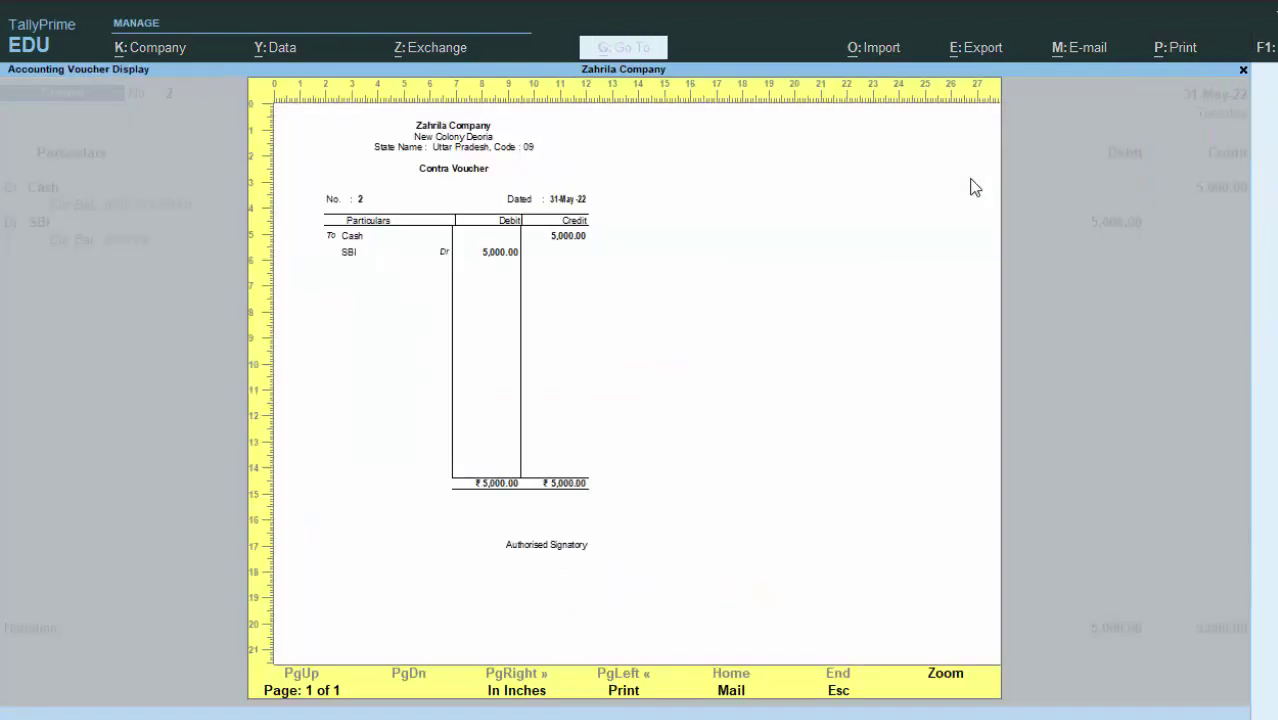
key(Escape)
key(BackSpace)
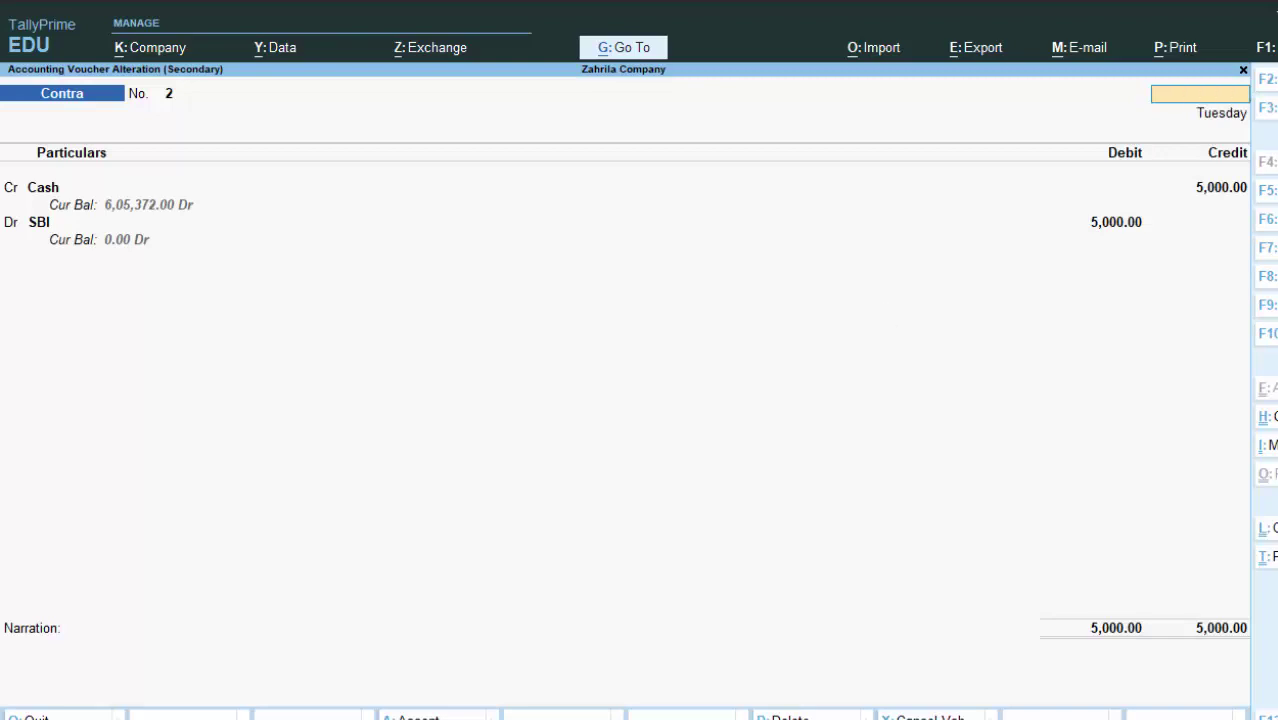
key(Escape)
key(y)
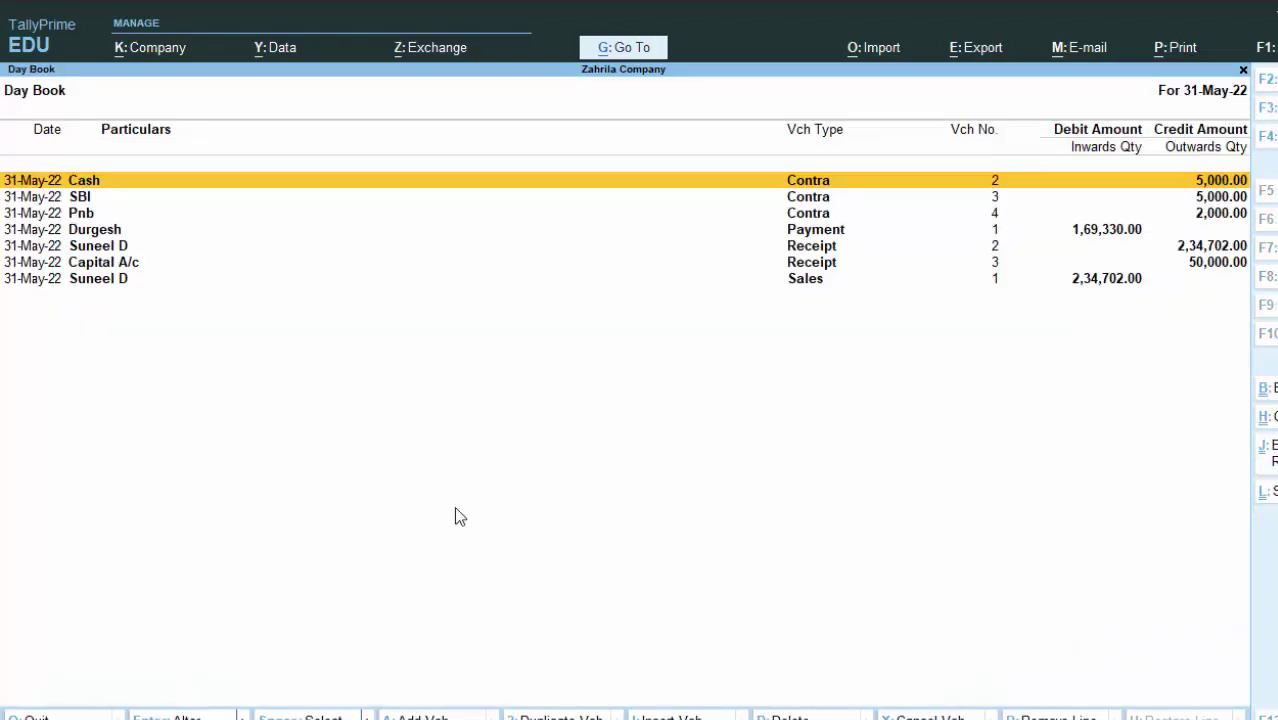
key(Escape)
key(Escape)
key(n)
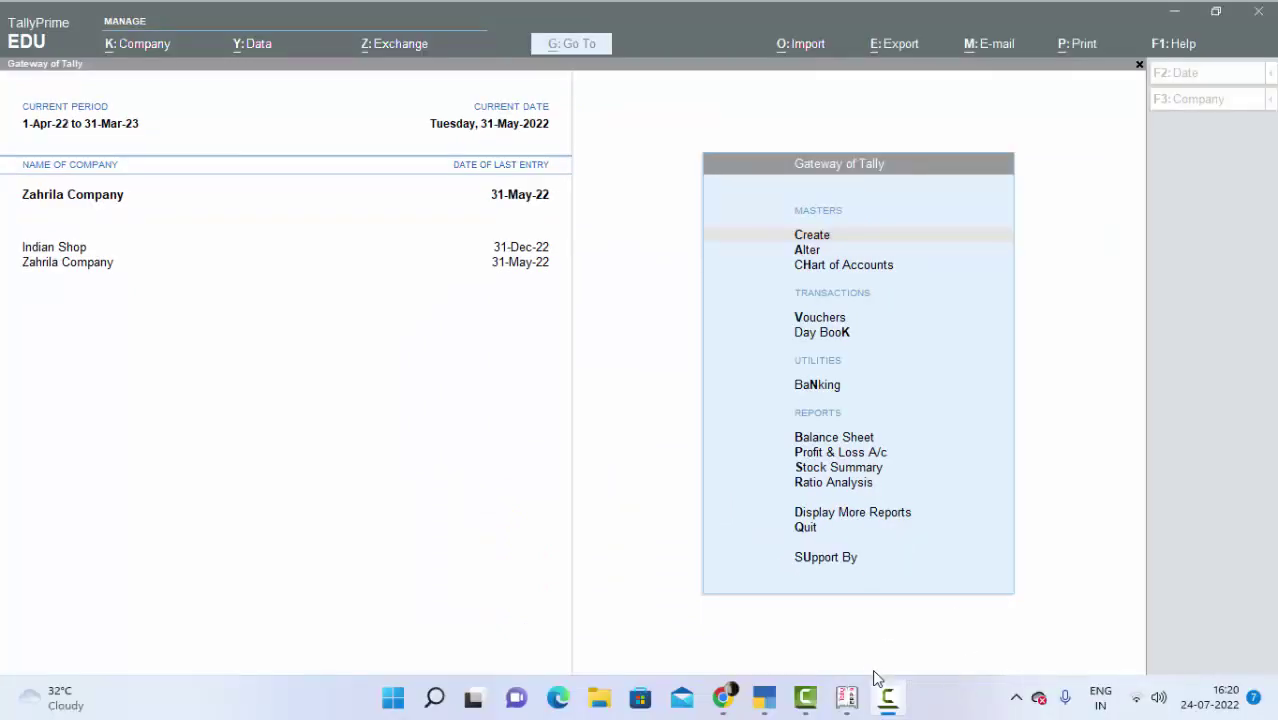
Step: Enter educational mode in Tally.ERP 9, accept company Ram & Sons, and start a Contra voucher
click(846, 697)
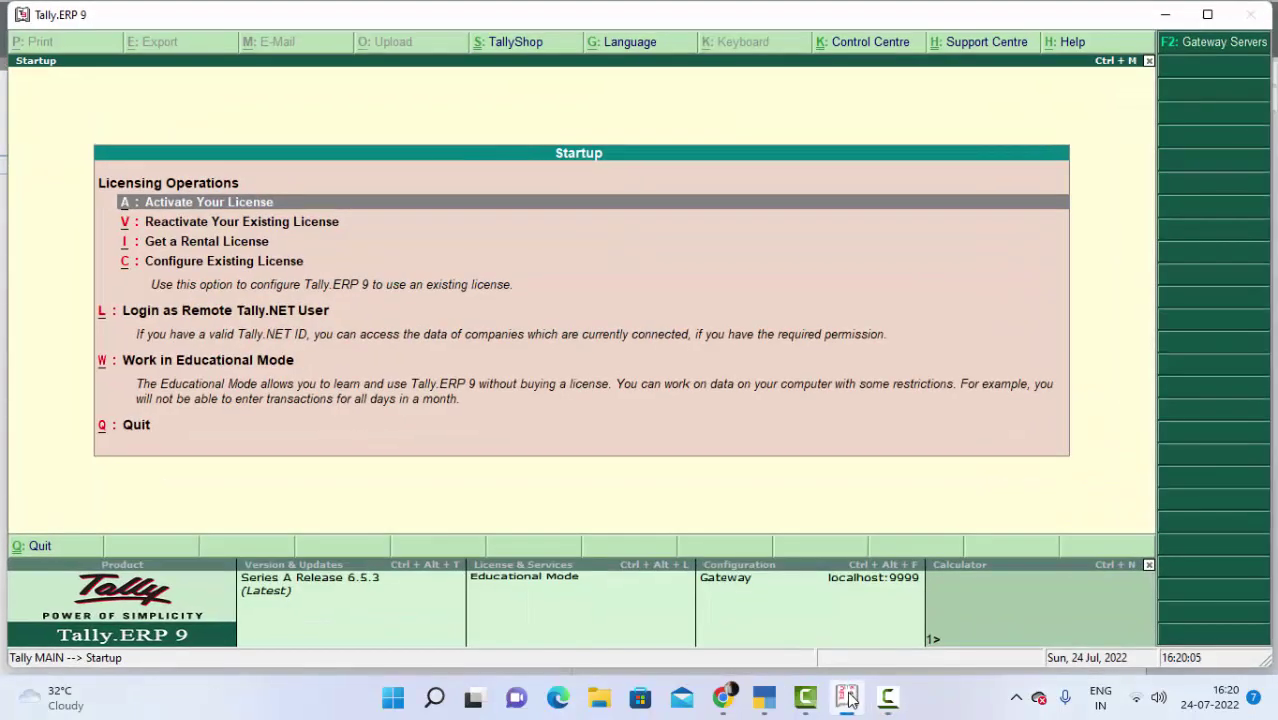
click(274, 365)
key(n)
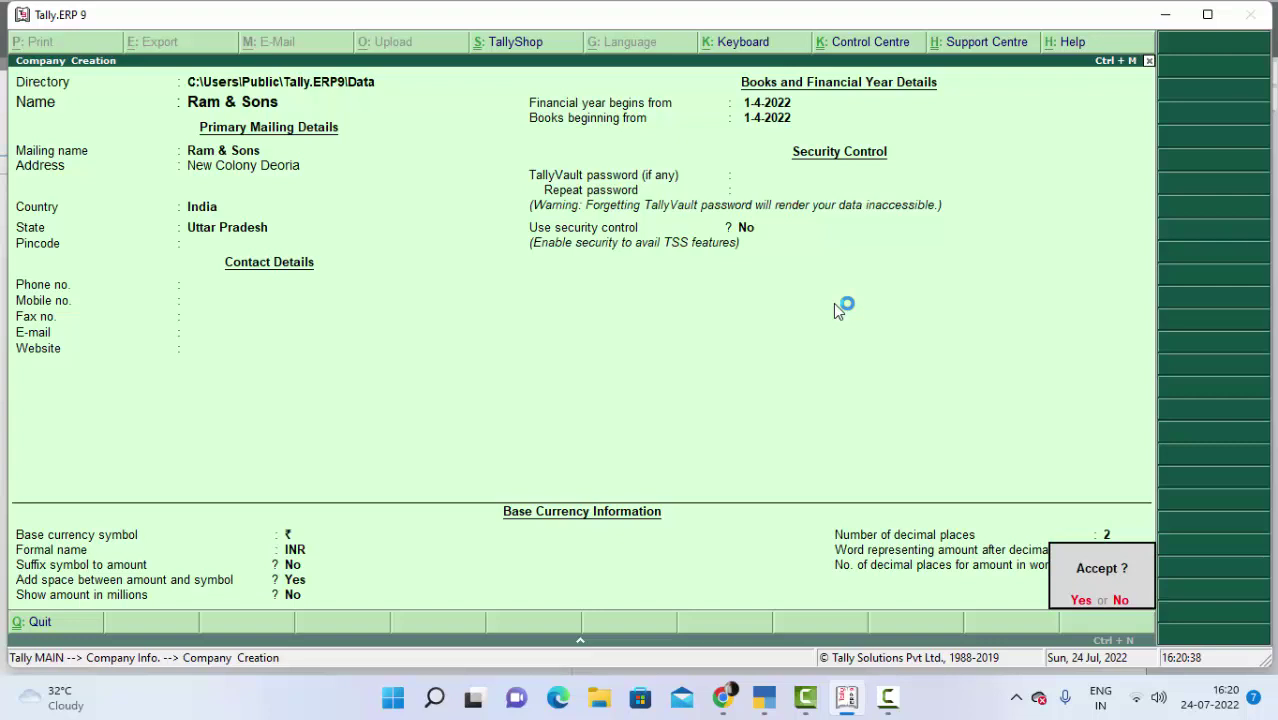
key(y)
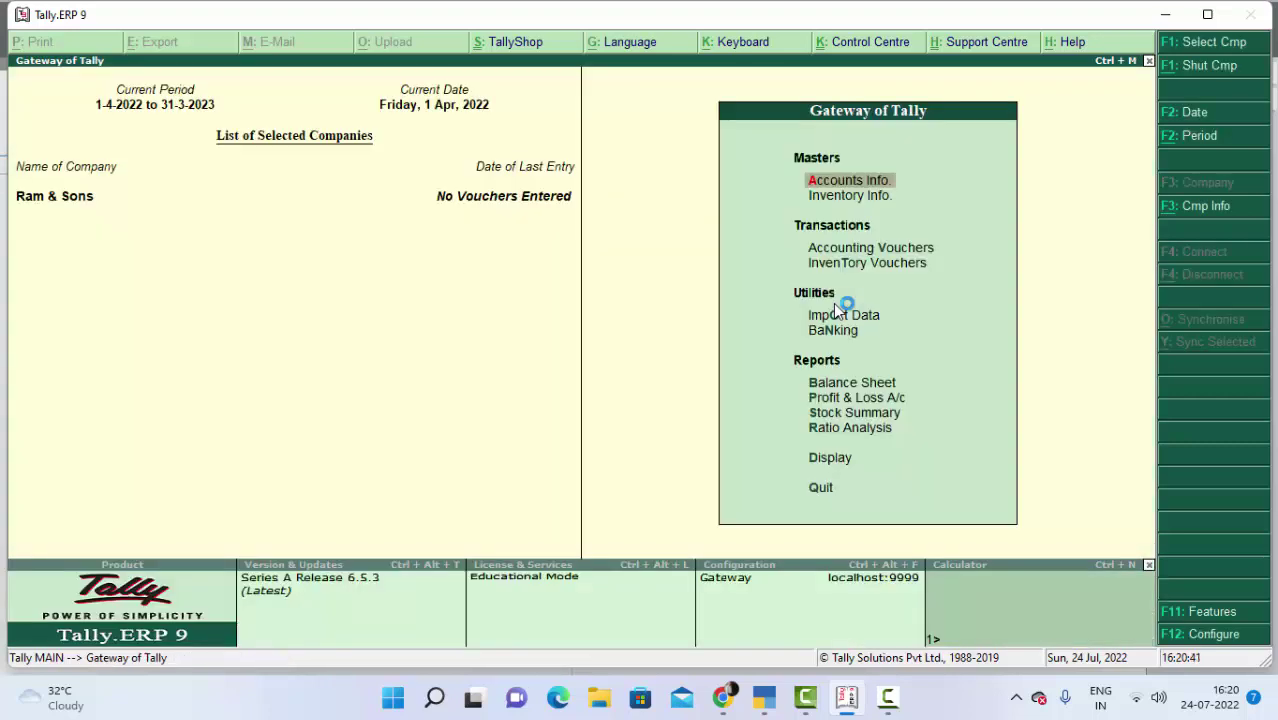
key(v)
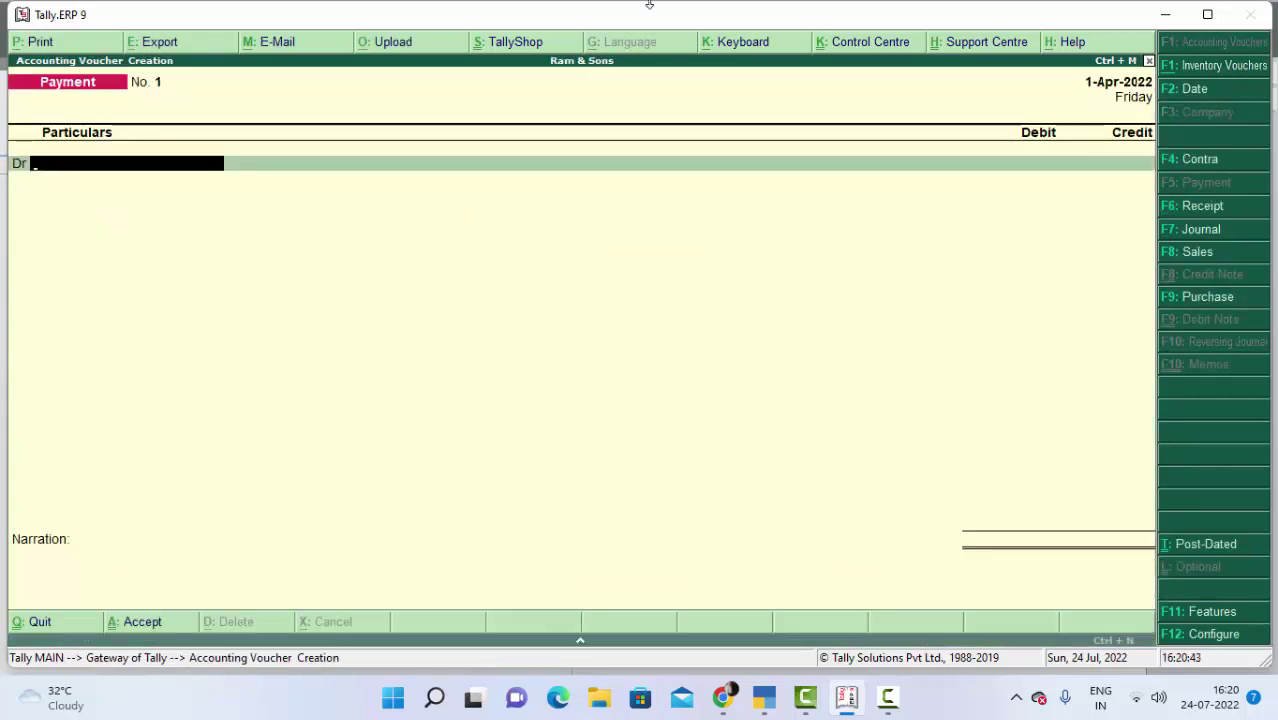
click(1182, 162)
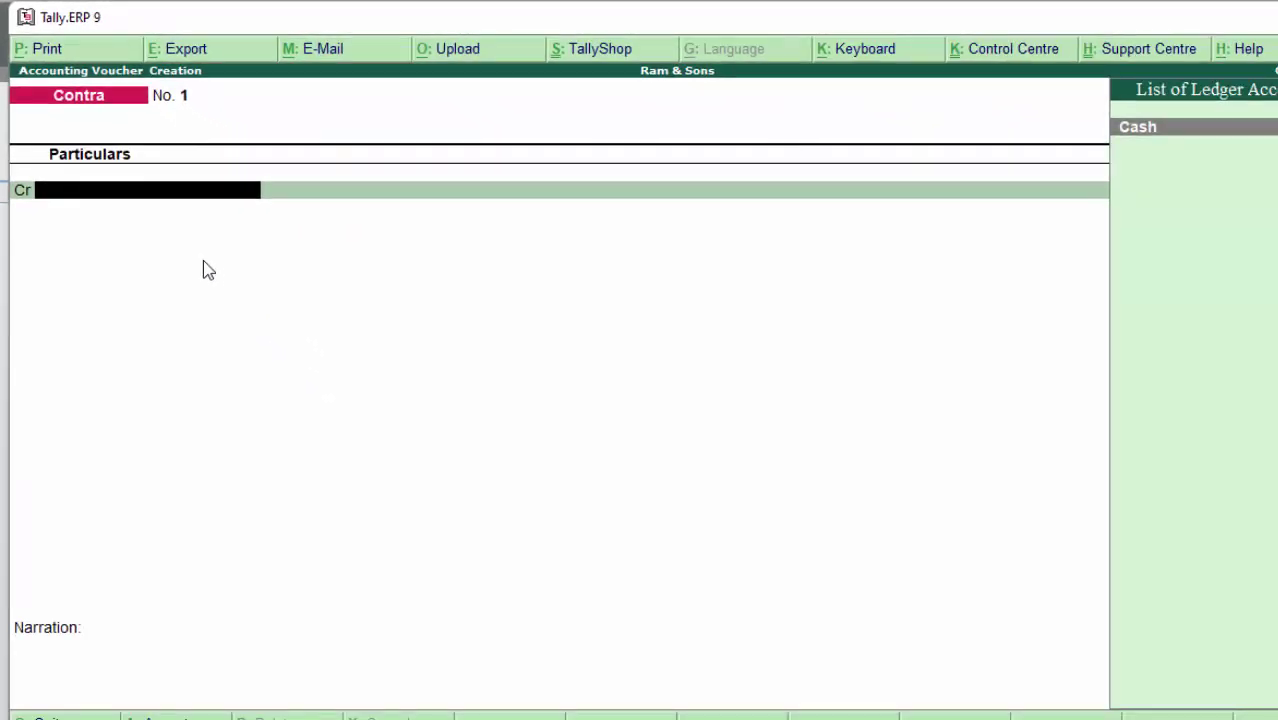
Step: Create ledger SBI under Bank Accounts with its bank account number from the Contra credit line
key(alt+c)
text(SBI)
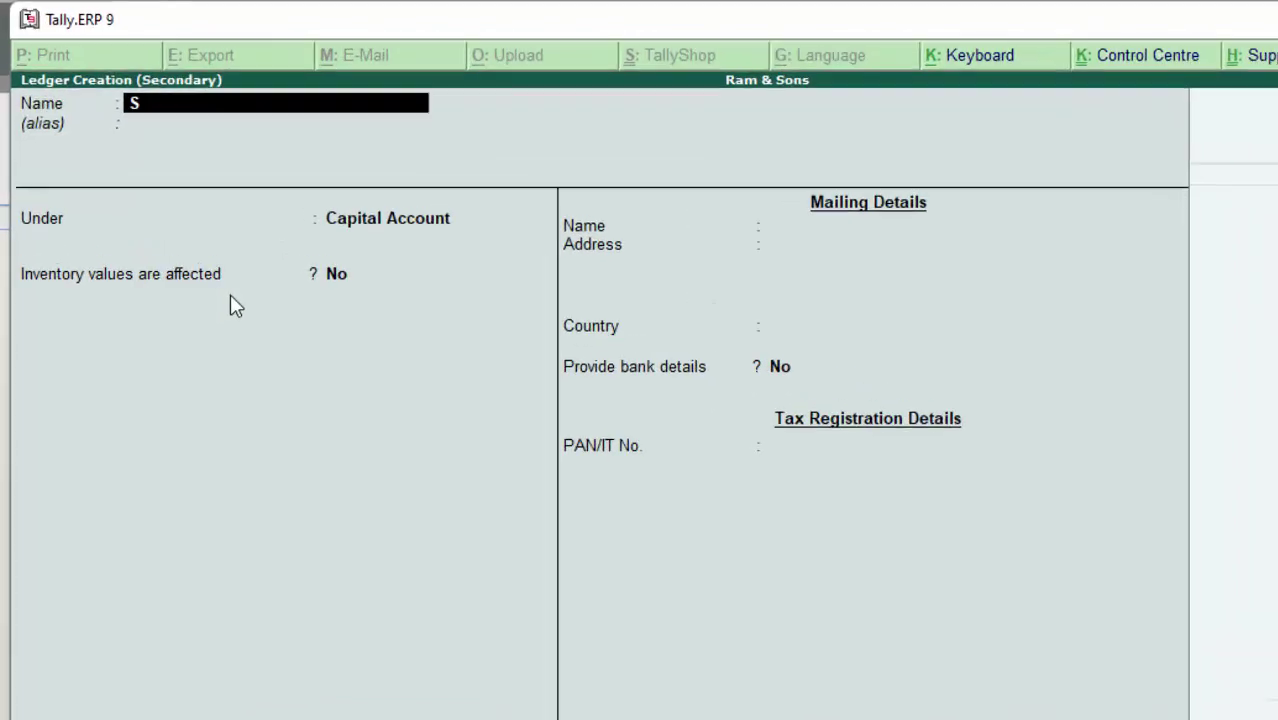
key(Return)
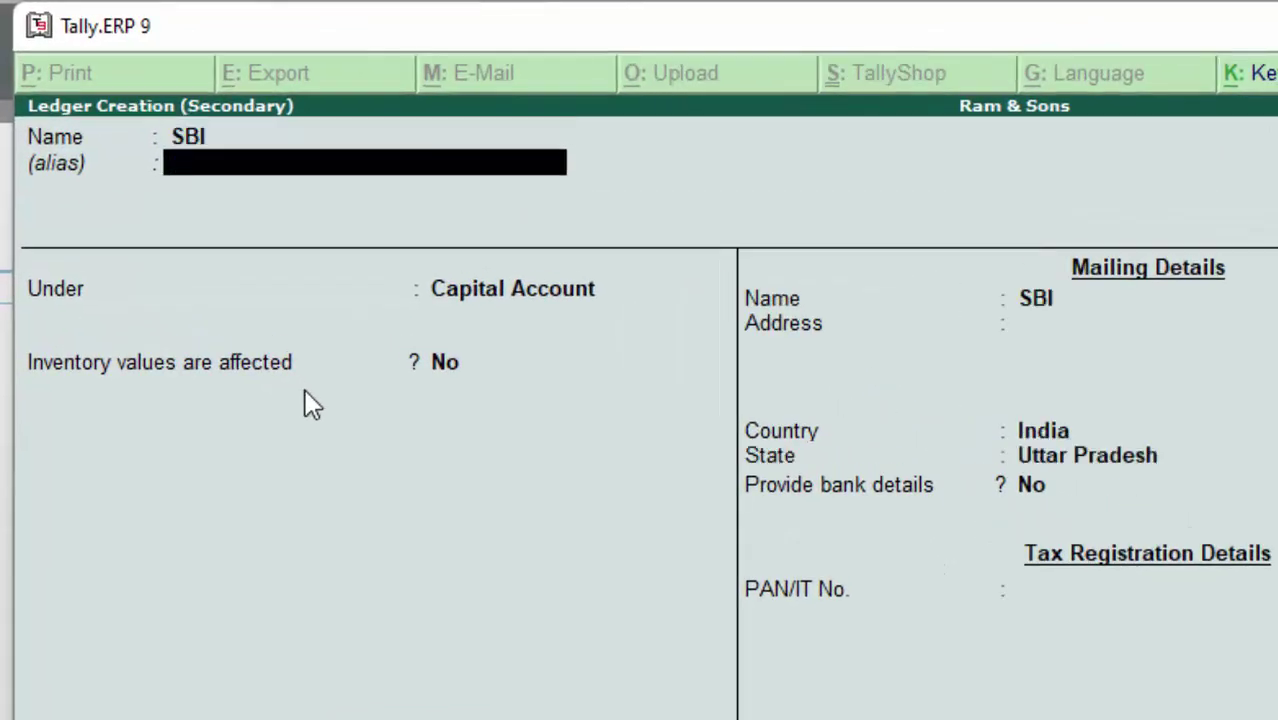
key(Return)
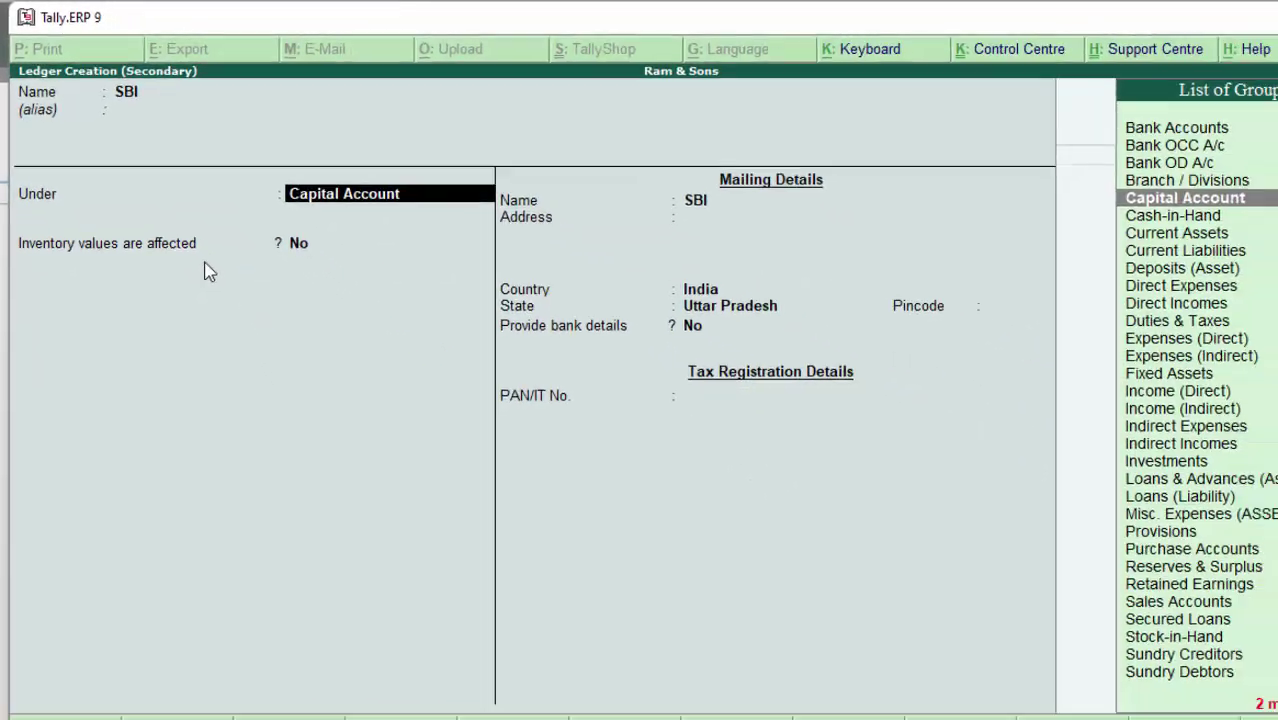
text(B)
key(Down)
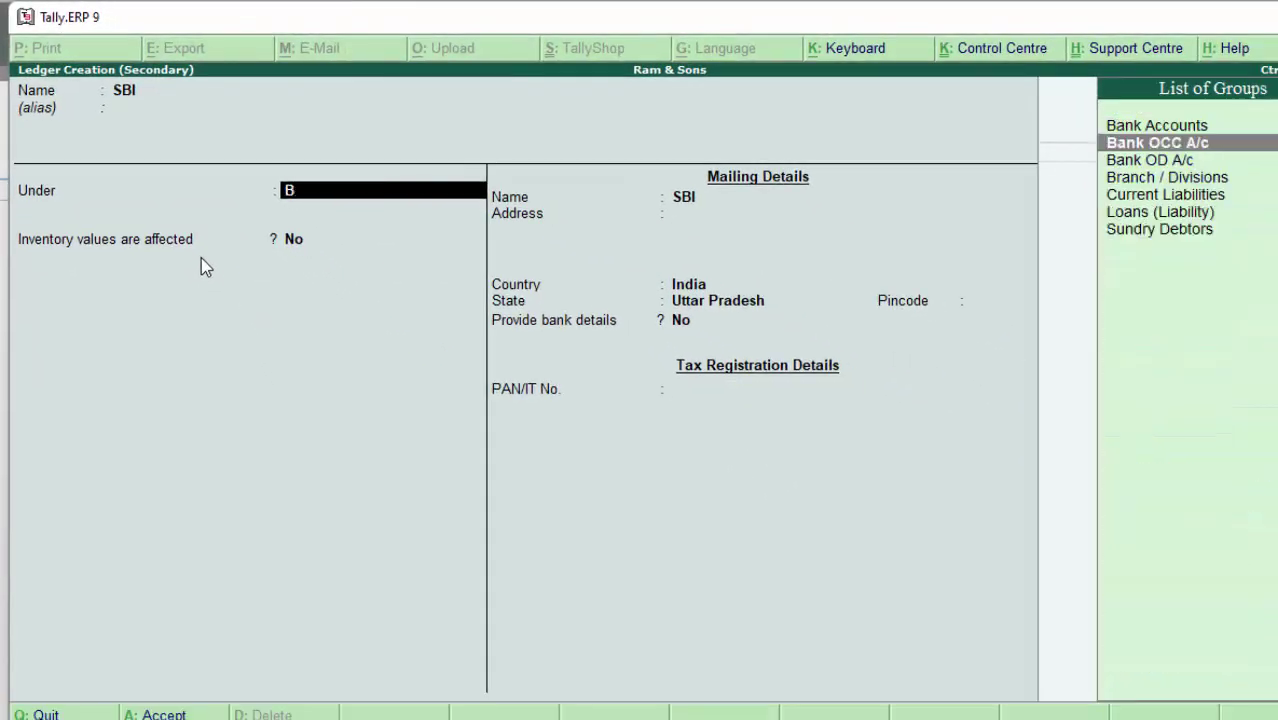
key(Up)
key(Return)
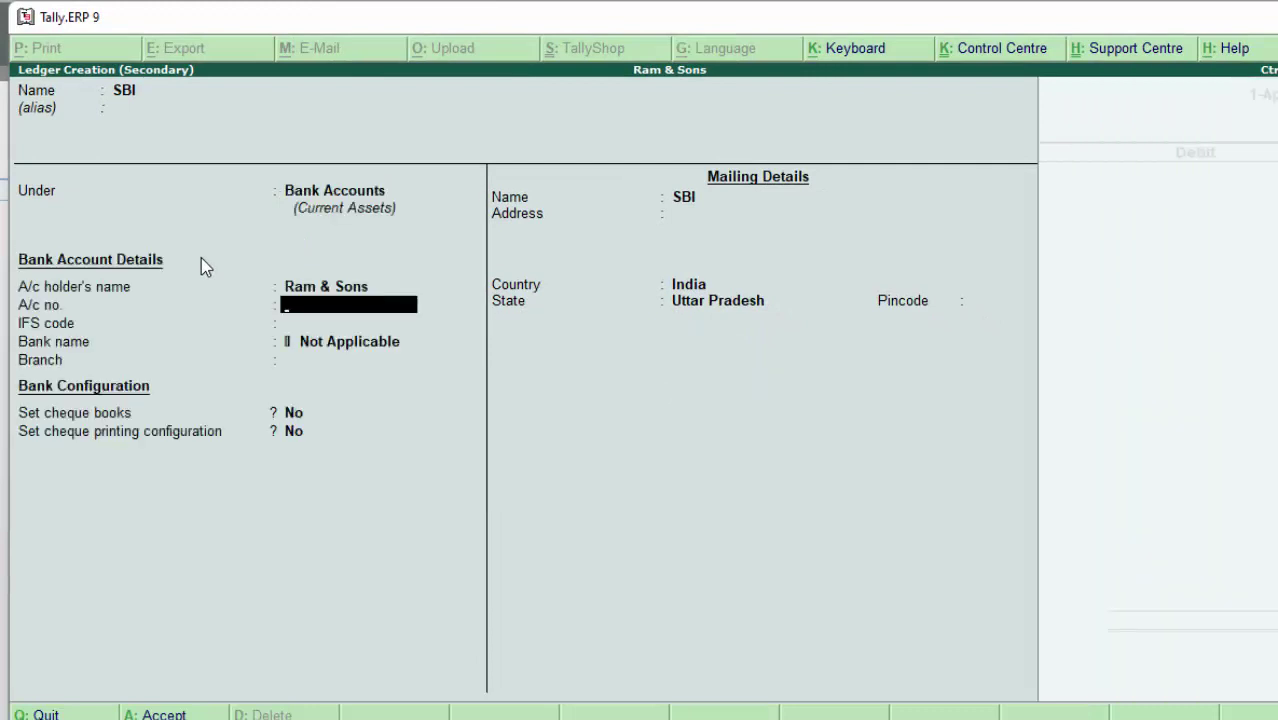
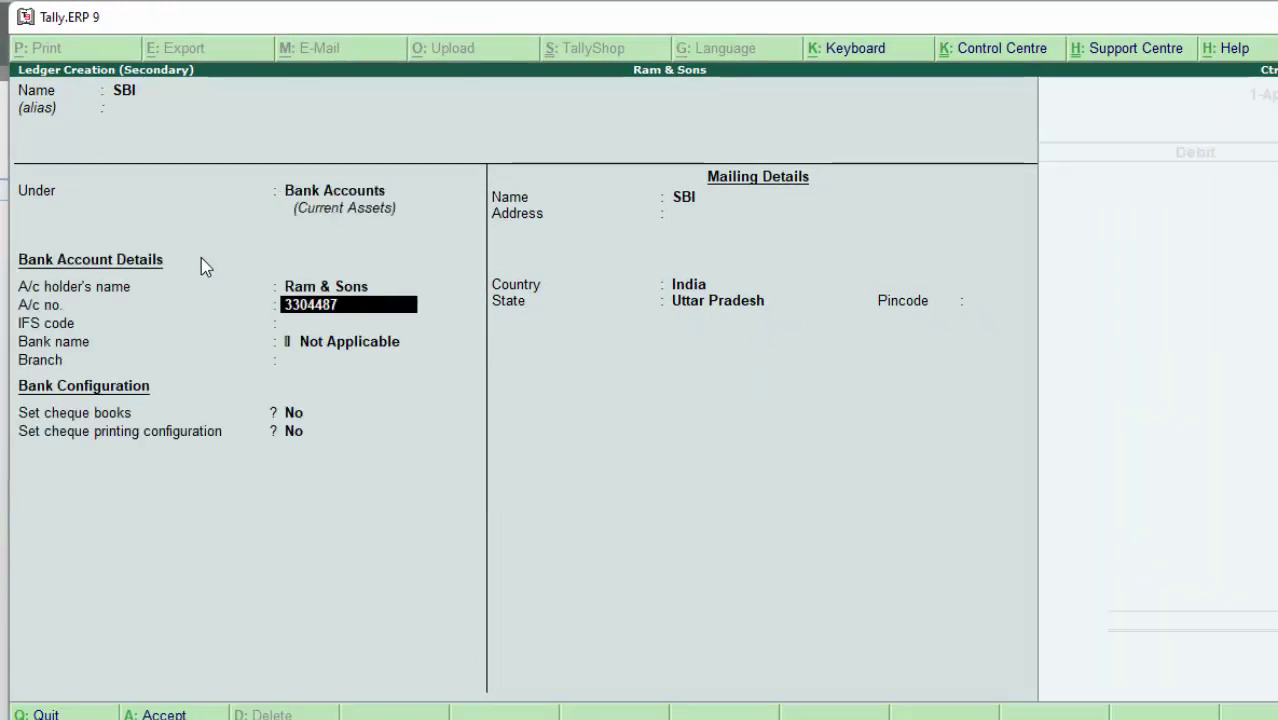
key(Return)
key(Return)
key(Return)
key(Return)
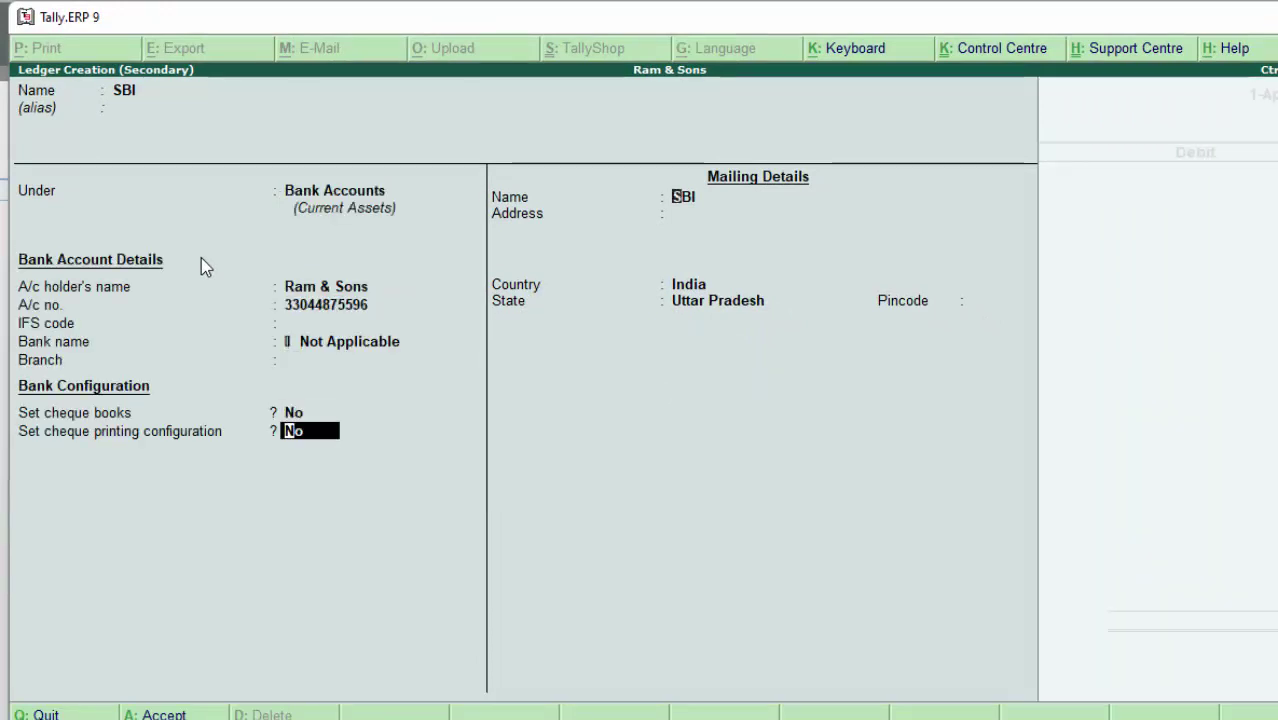
key(Return)
key(Return)
key(Return)
key(Return)
key(Return)
key(Return)
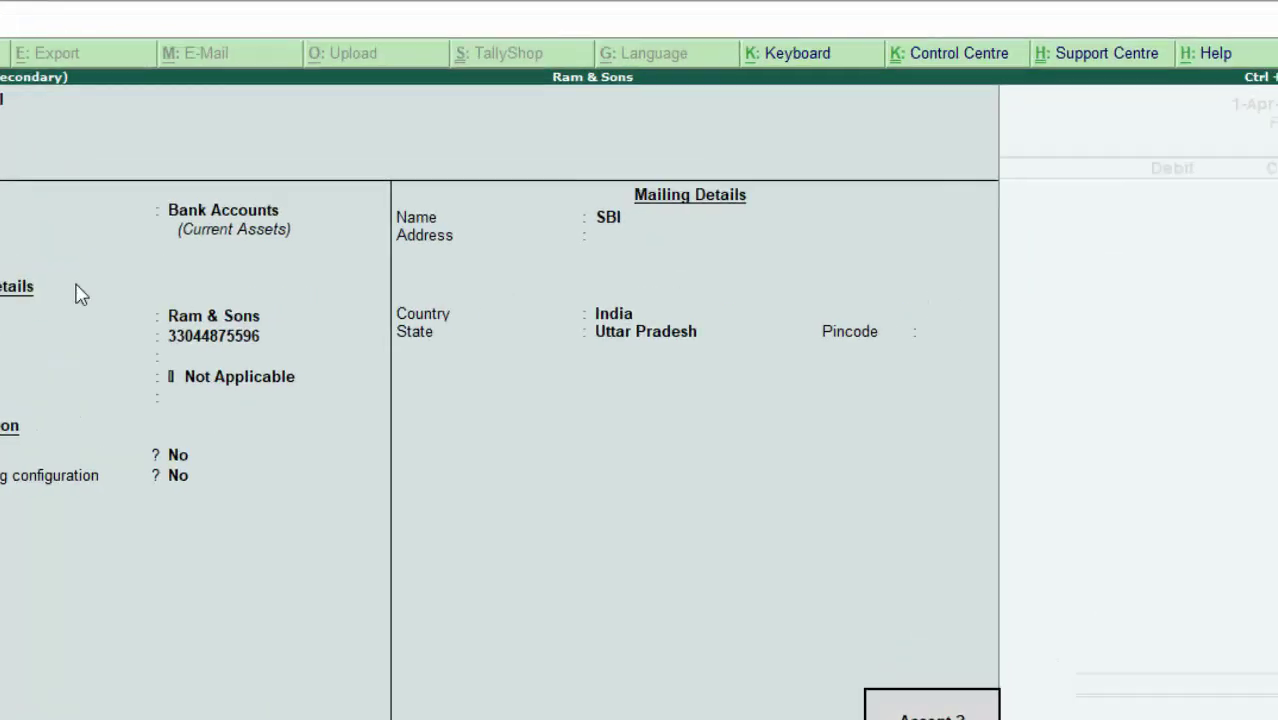
key(Return)
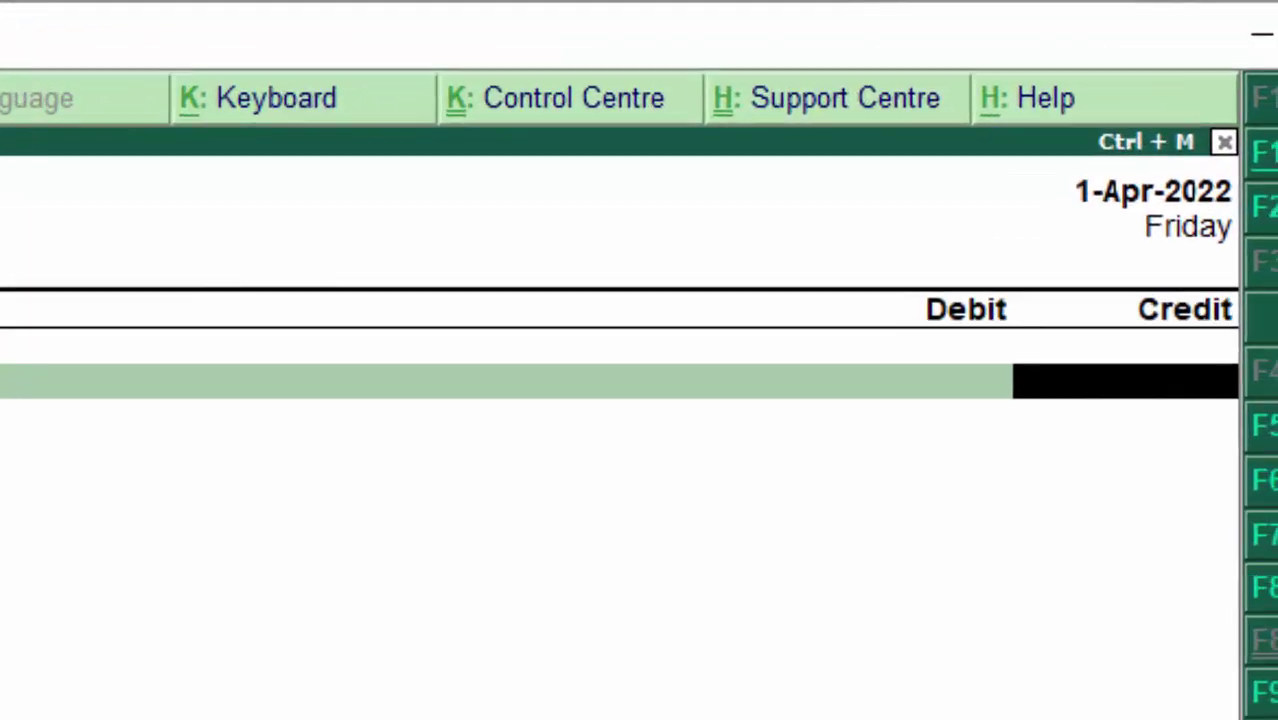
Step: Credit 4,000.00 to Cash instead of SBI, dismiss the negative cash warning, and switch to Receipt
text(4000)
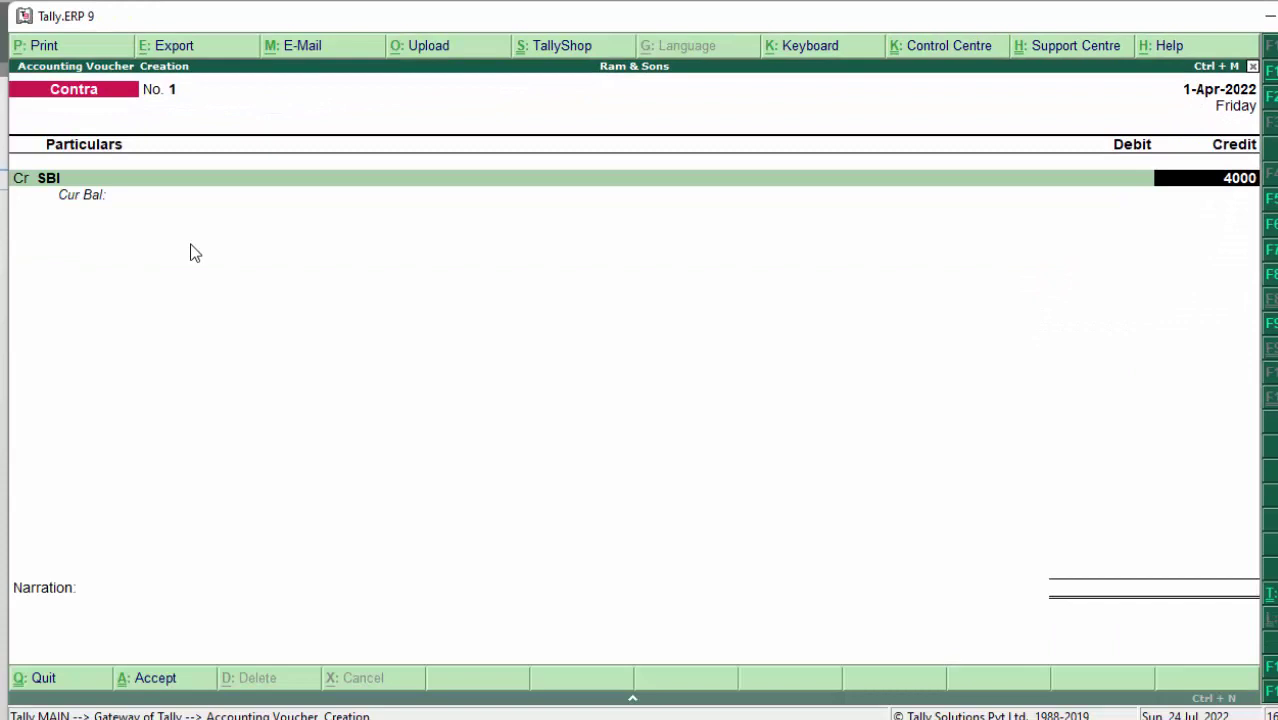
key(Return)
key(Return)
key(Return)
key(Return)
key(Return)
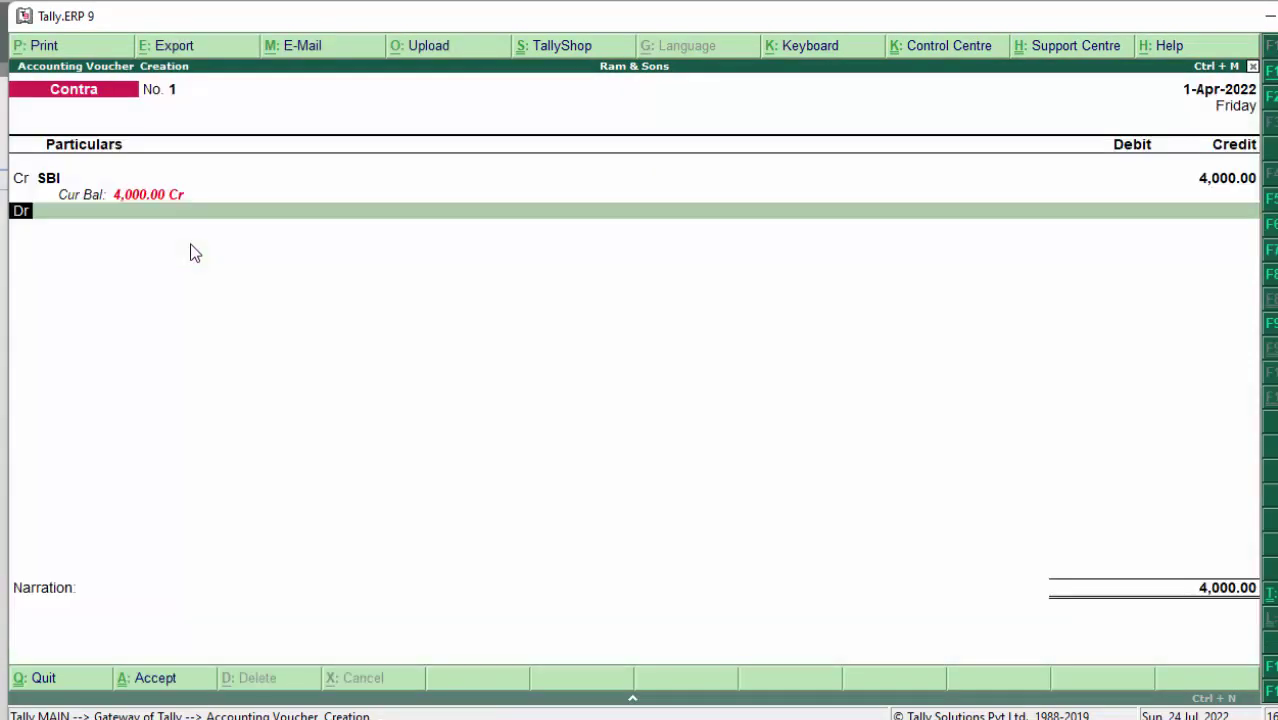
key(BackSpace)
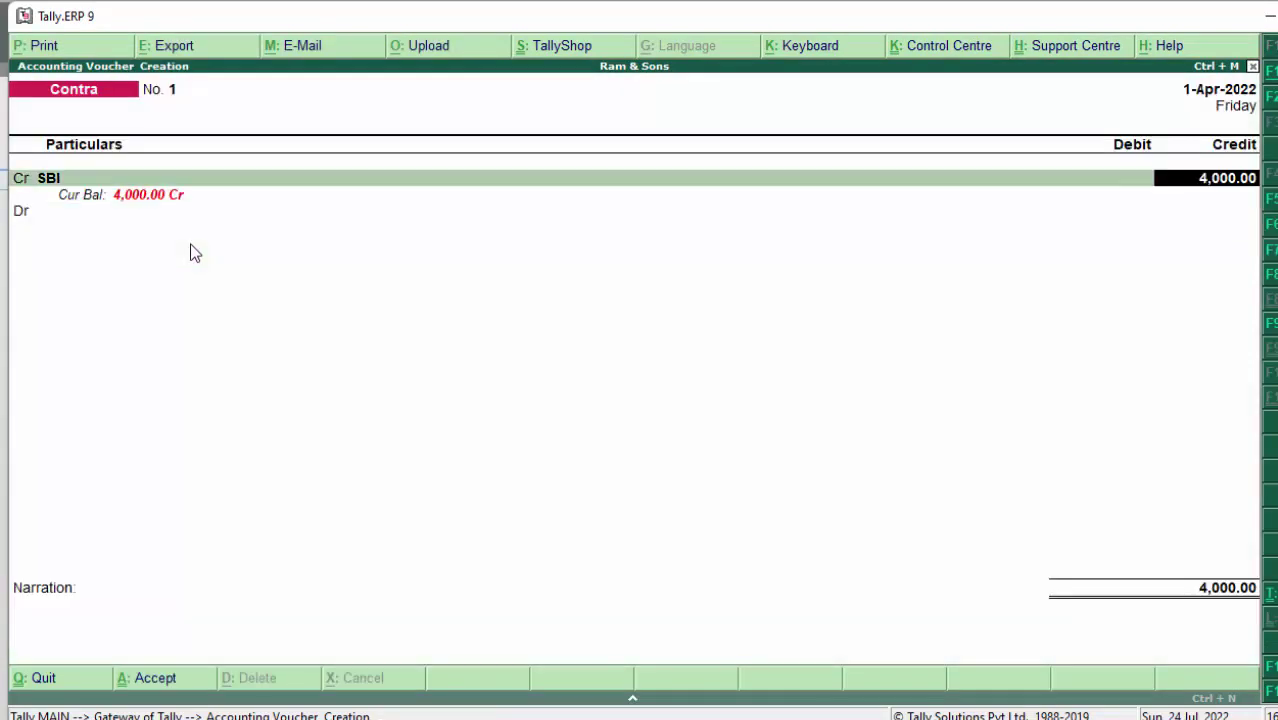
key(BackSpace)
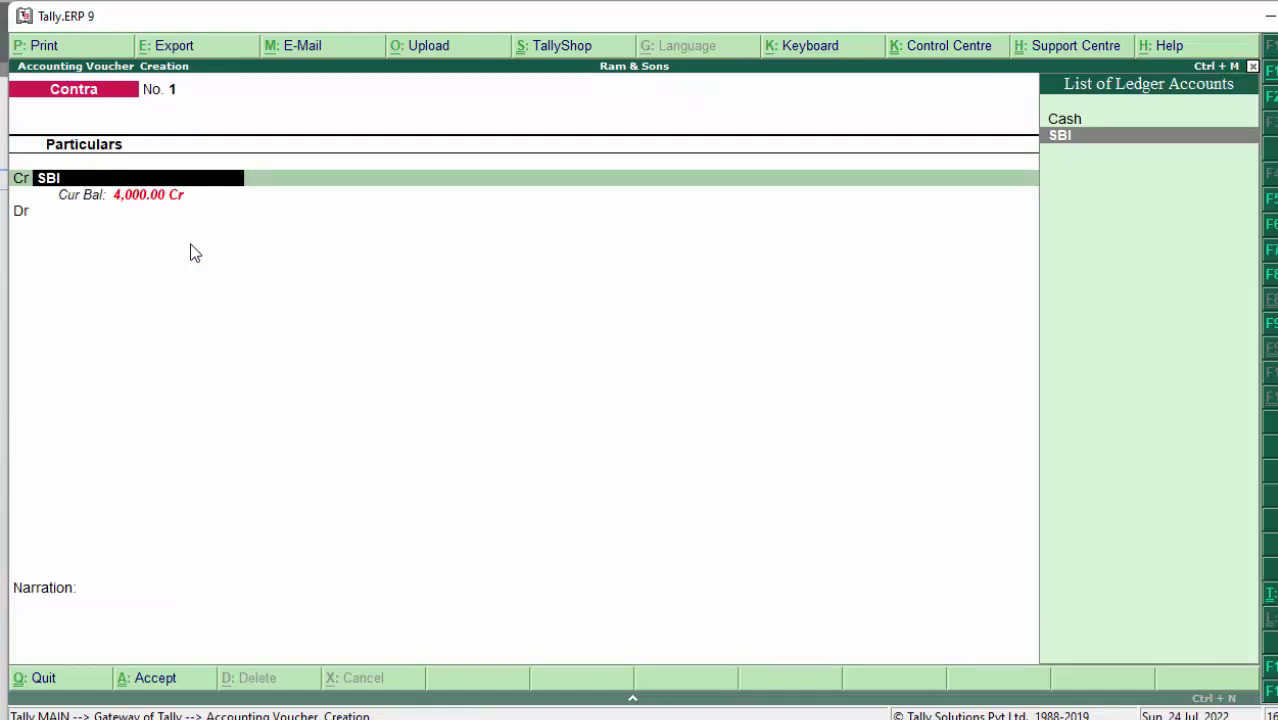
text(C)
key(Return)
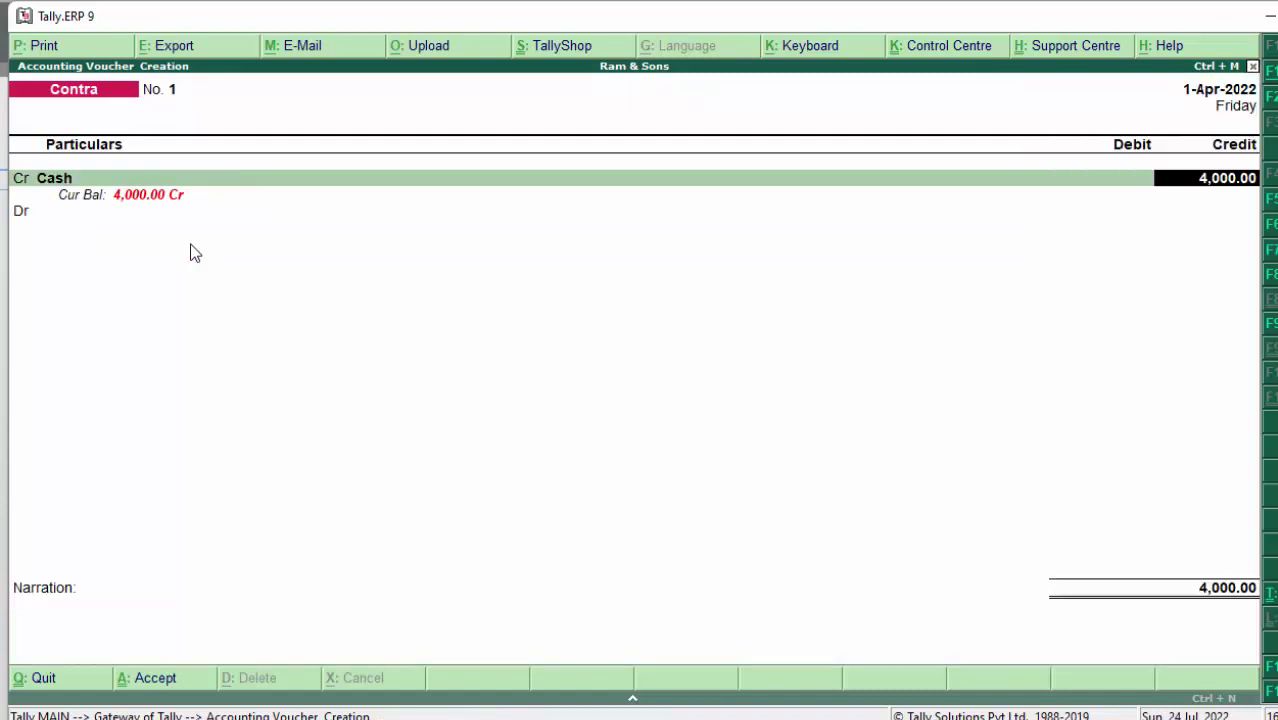
key(Return)
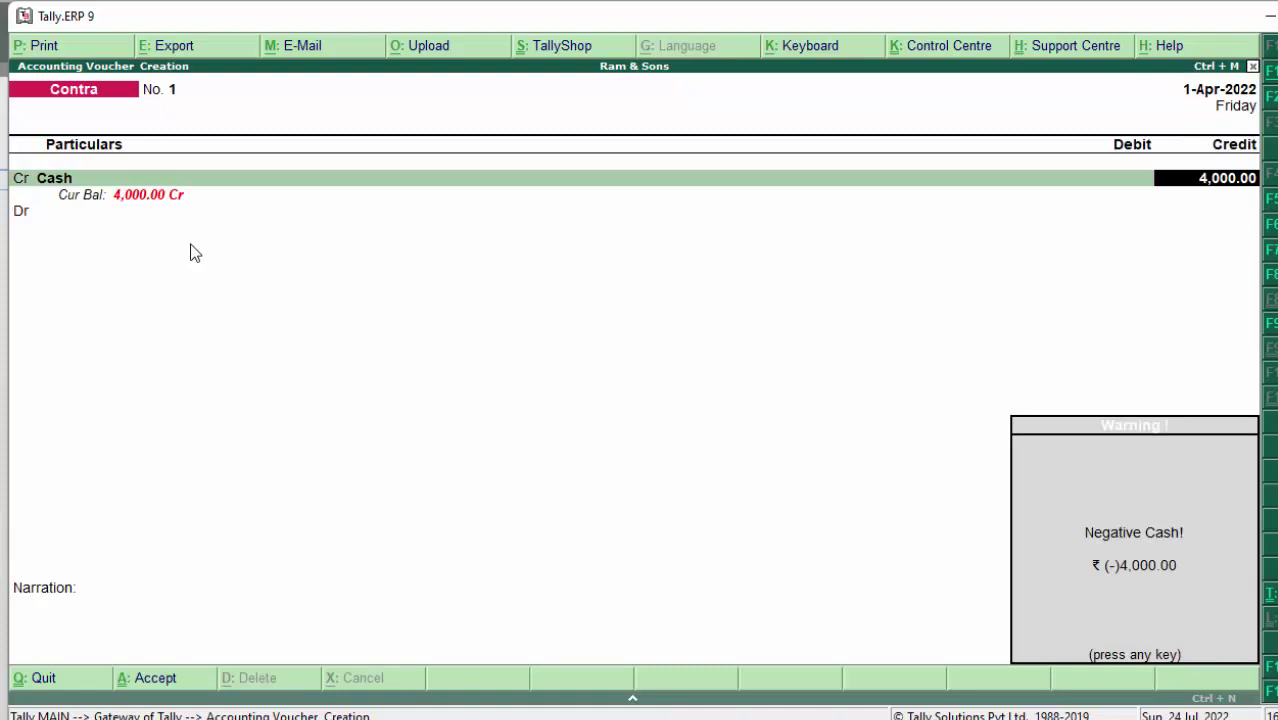
key(Return)
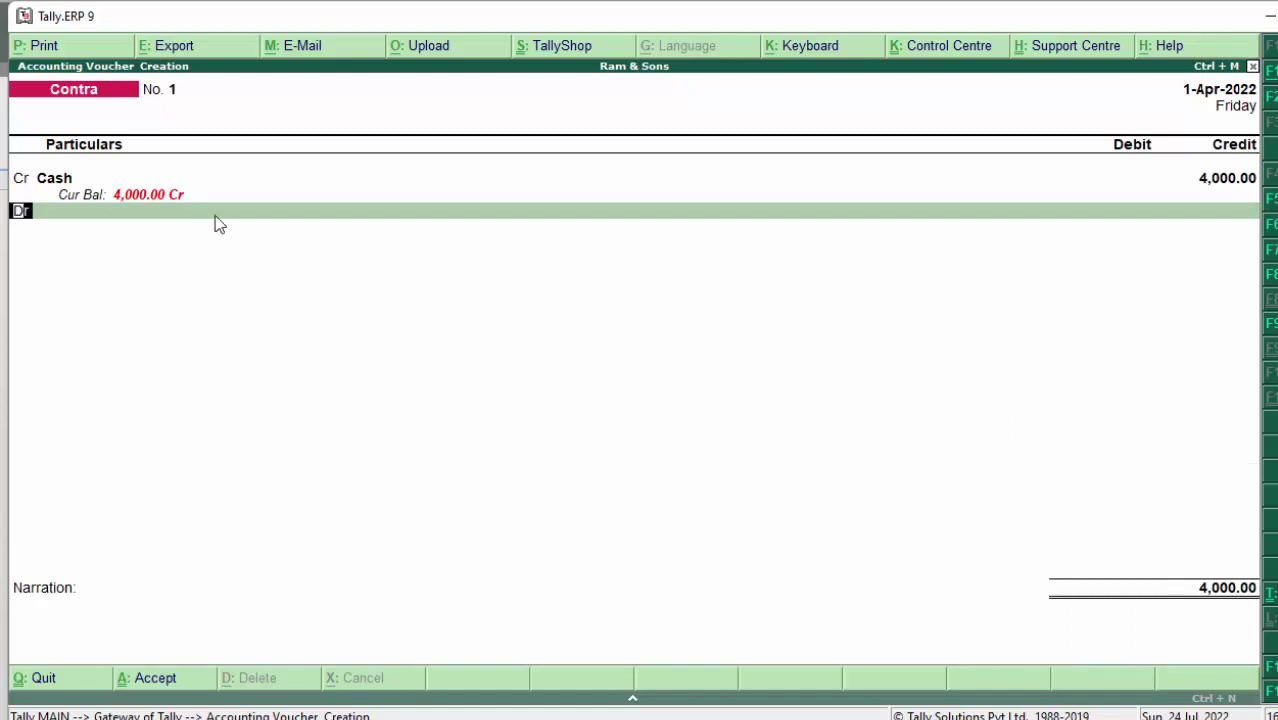
click(1270, 224)
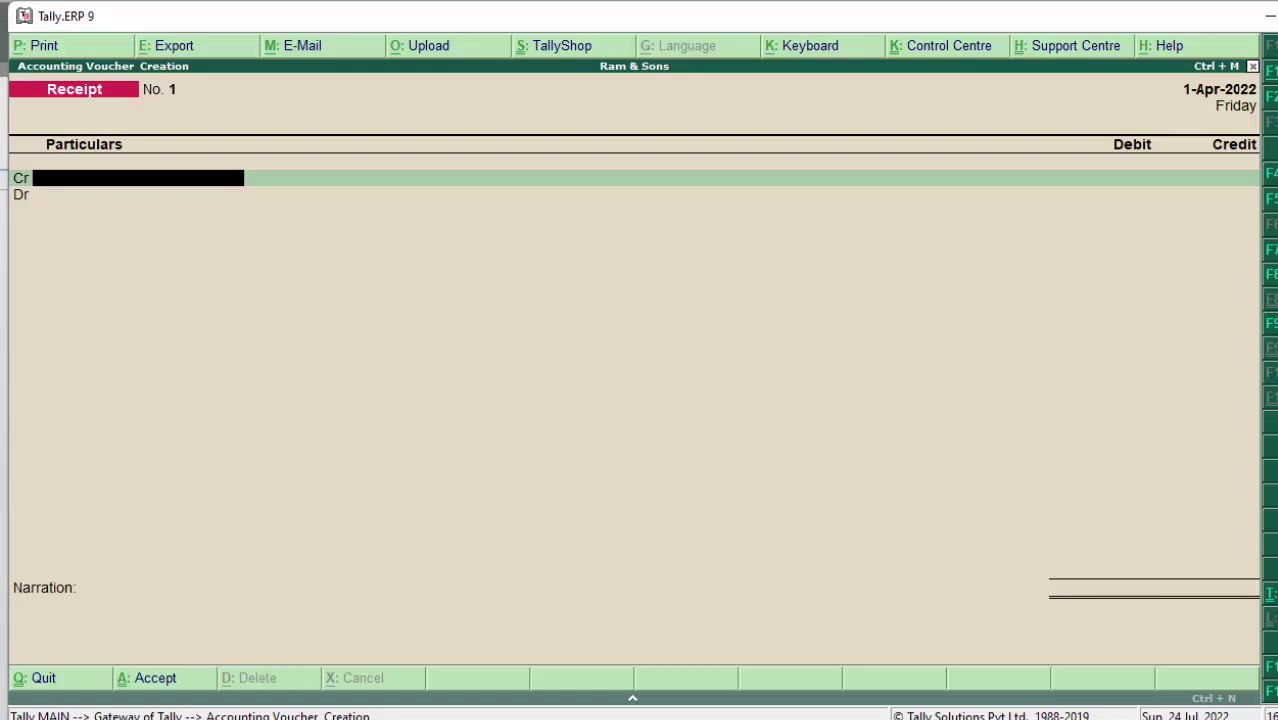
Step: Create a new 'Capital A/c' ledger under the Capital Account group
key(alt+c)
text(C)
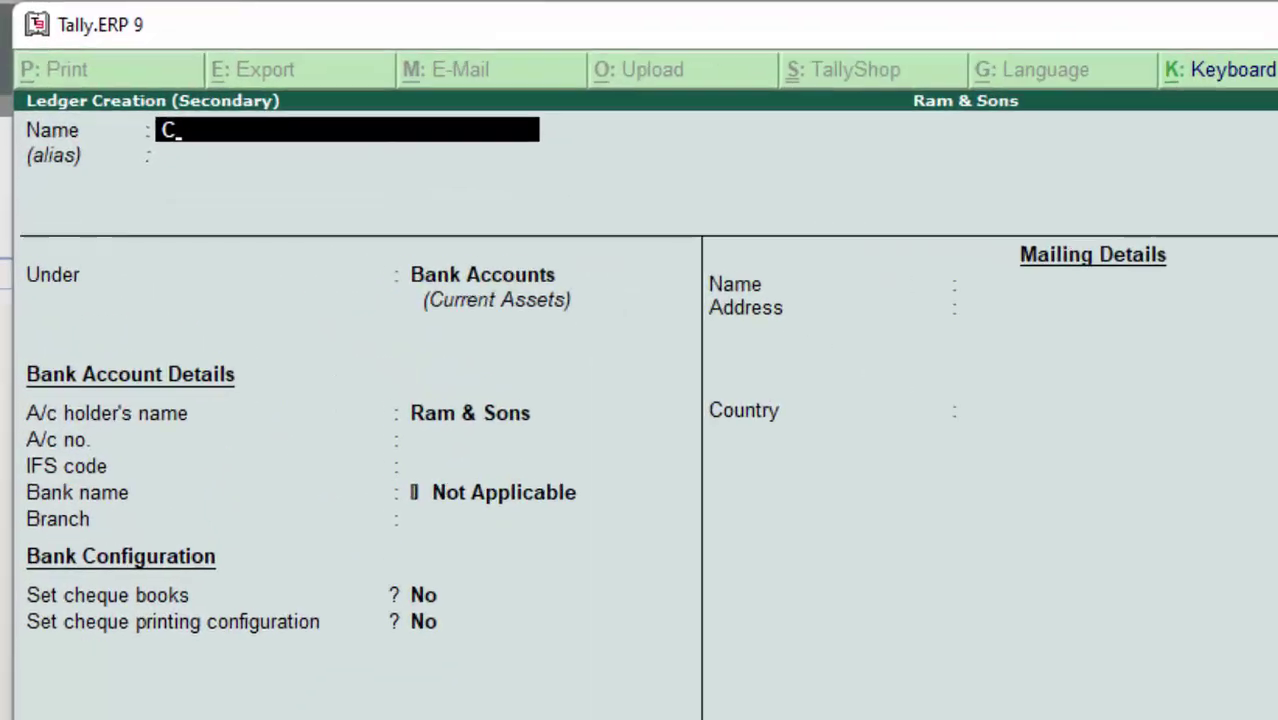
text(apital)
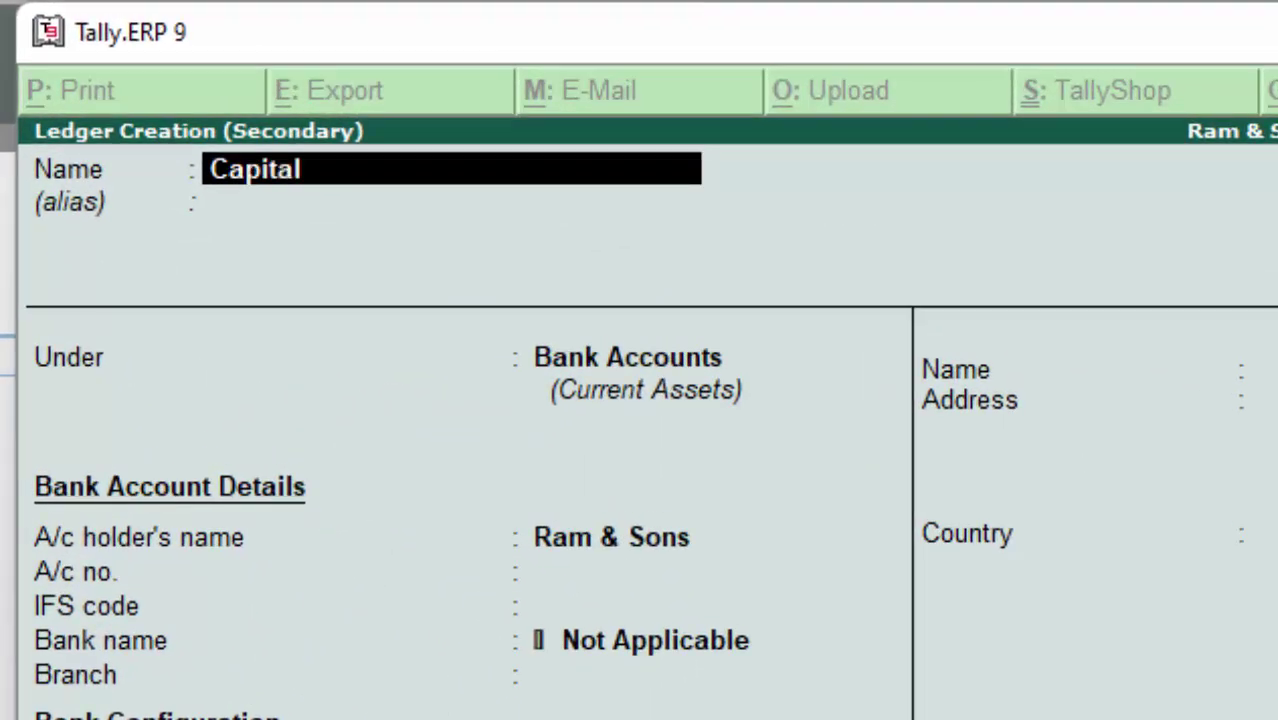
text( A/c)
key(Return)
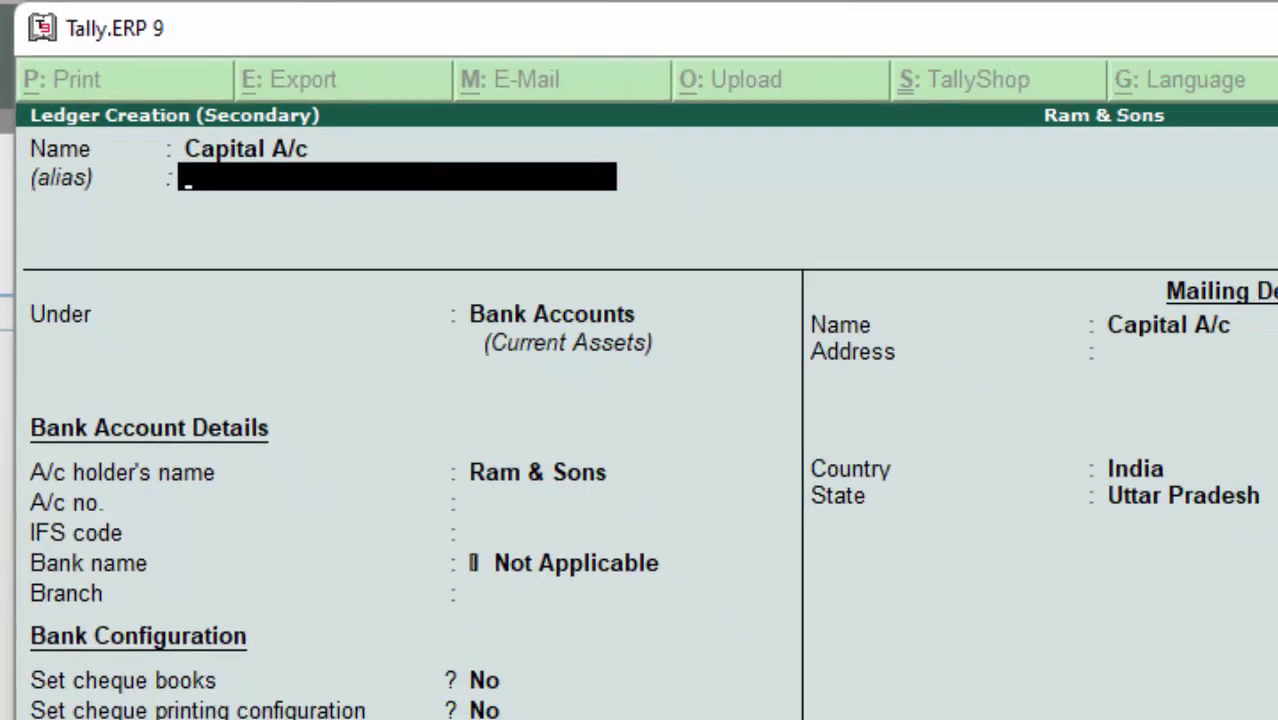
key(Return)
text(C)
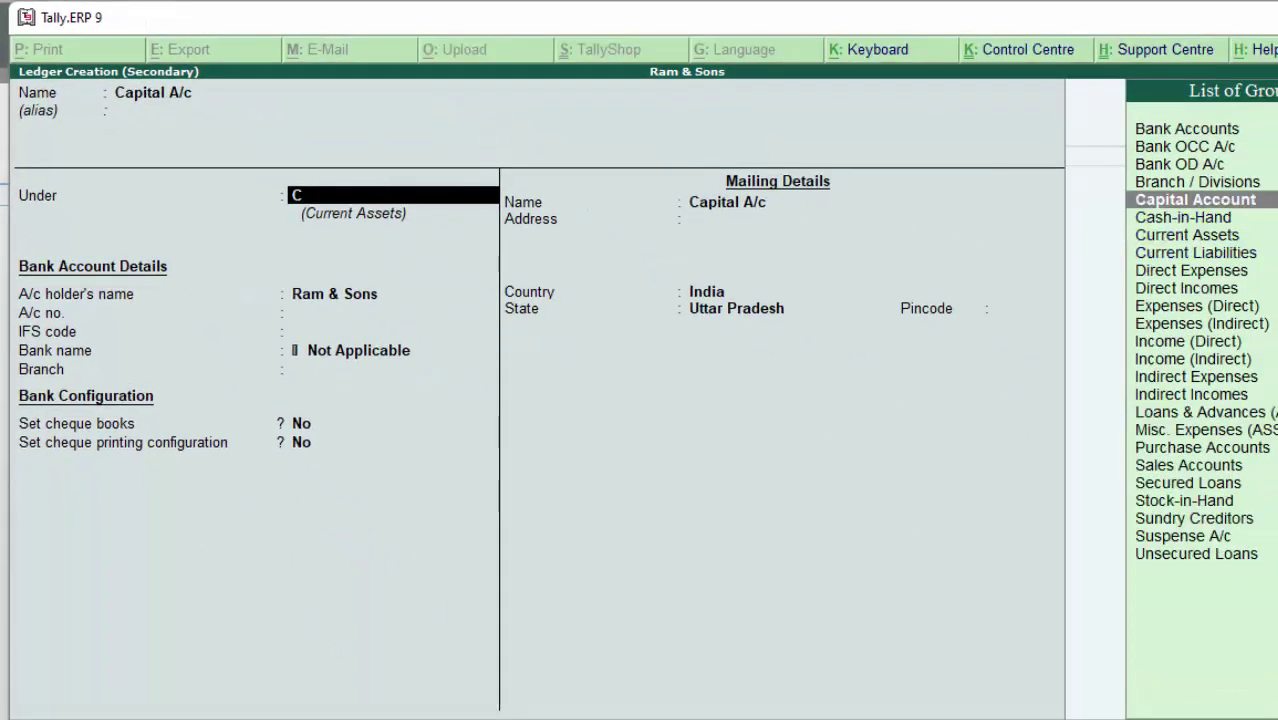
key(Return)
key(Return)
key(Return)
key(Return)
key(Return)
key(Return)
key(Return)
key(Return)
key(Return)
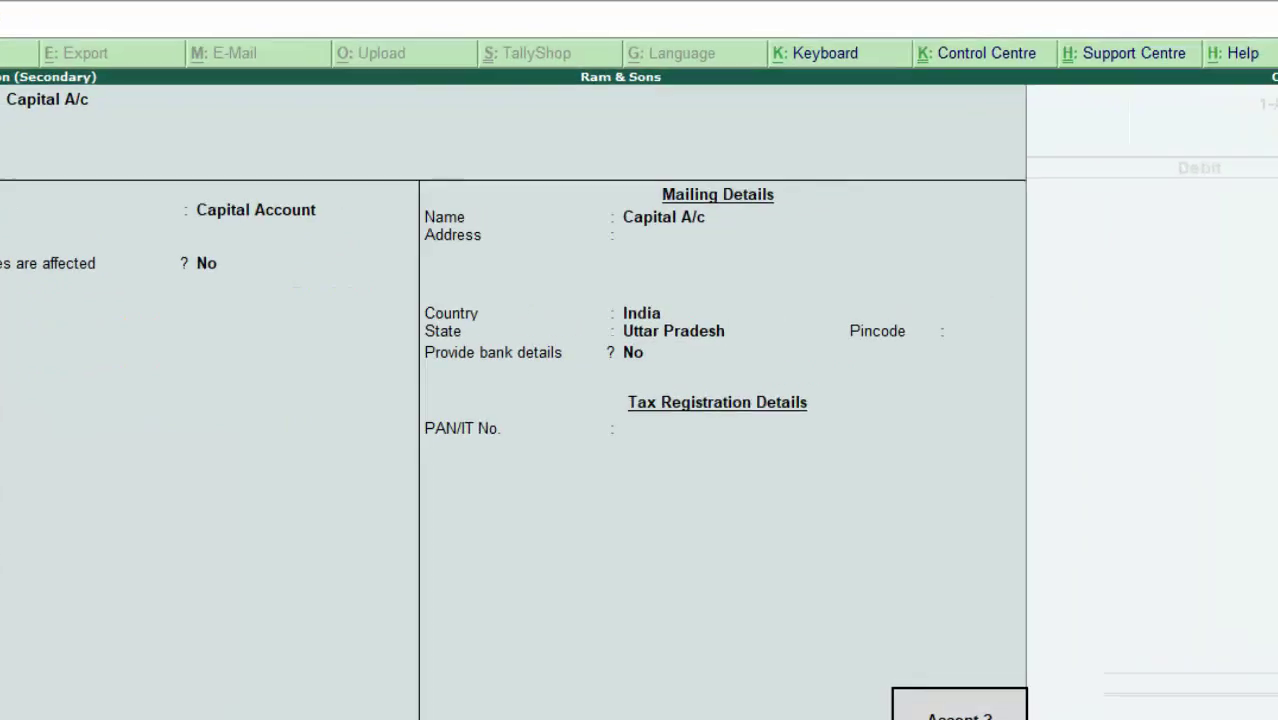
key(Return)
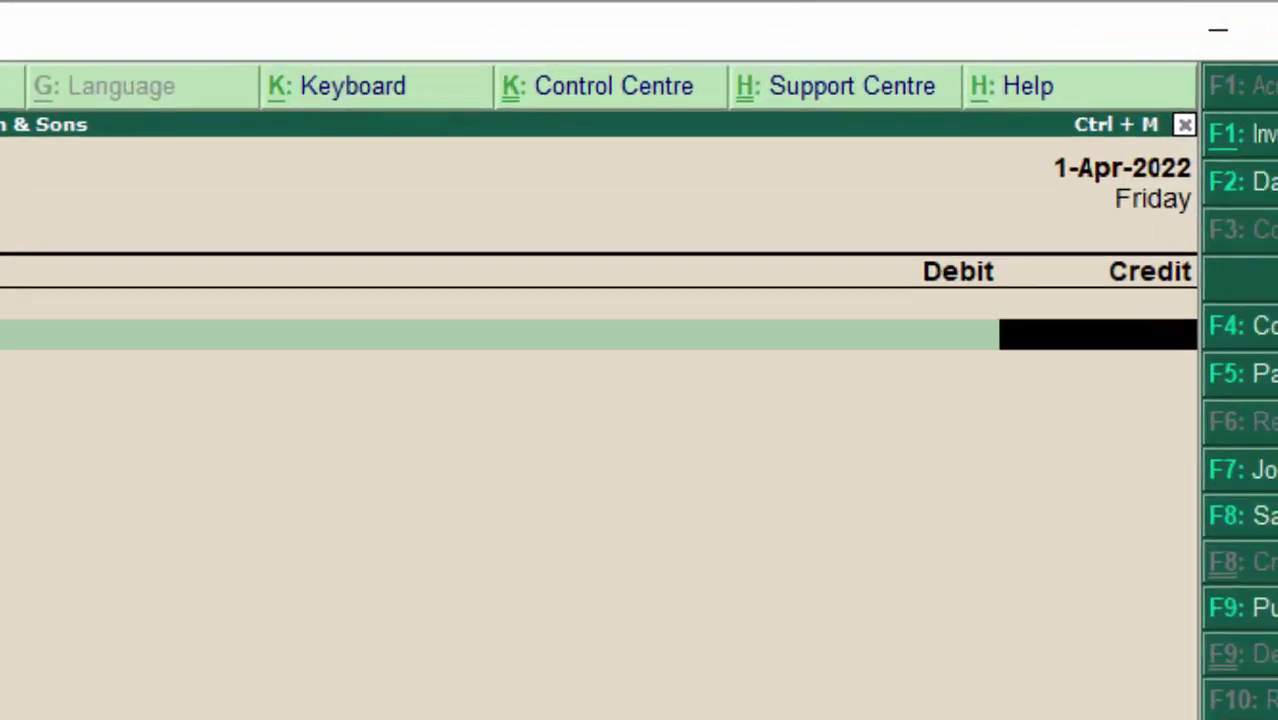
Step: Credit Capital A/c 5,00,000, debit Cash, and save the receipt voucher
text(500000)
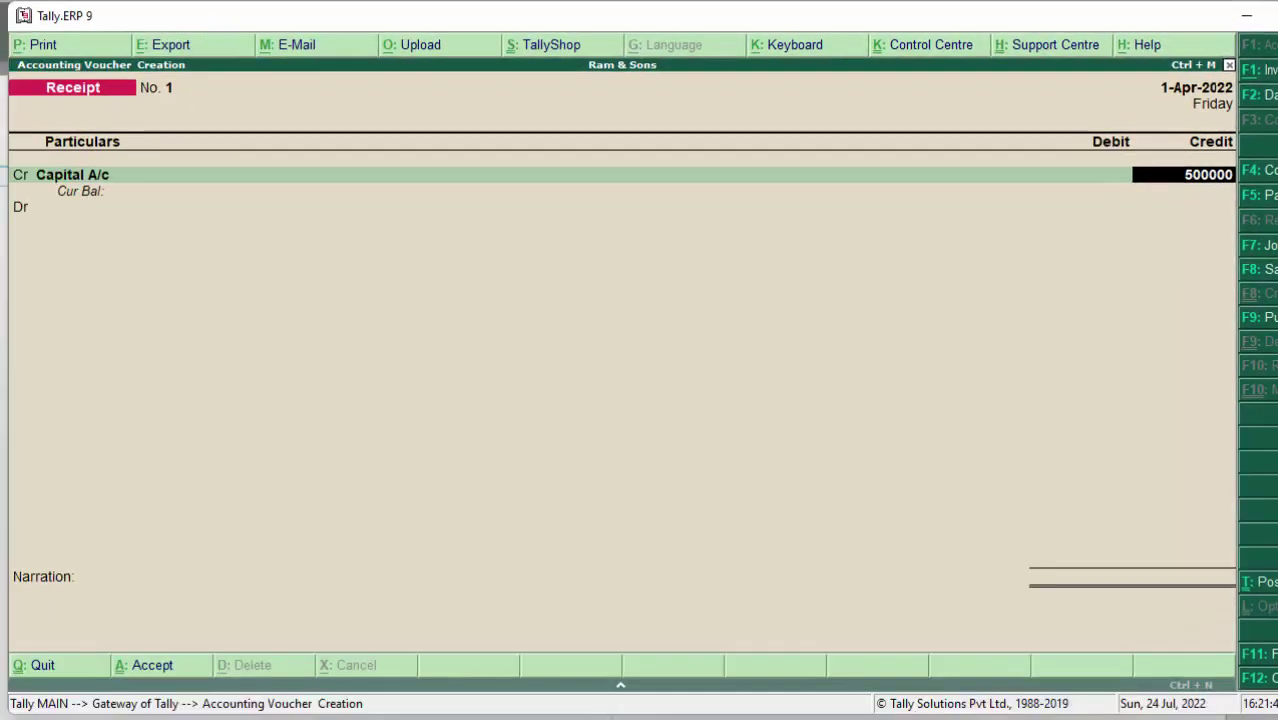
key(Return)
key(Return)
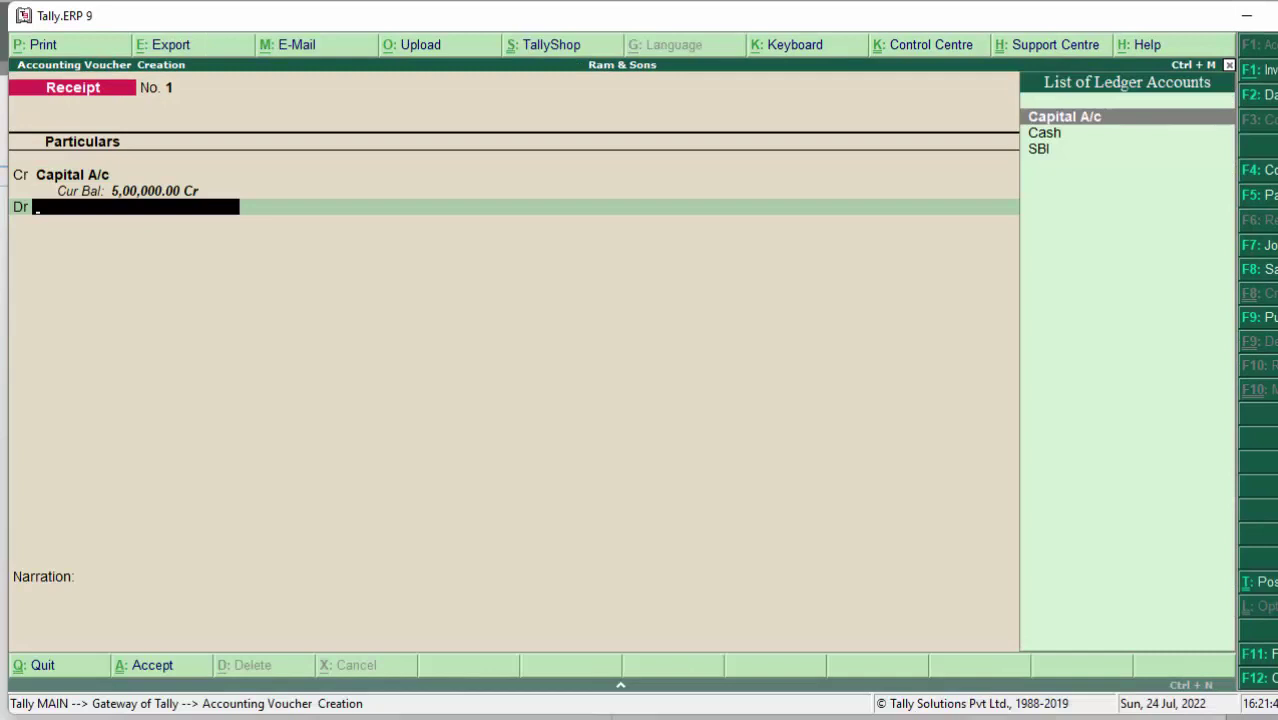
key(Down)
key(Return)
key(Return)
key(Return)
key(Return)
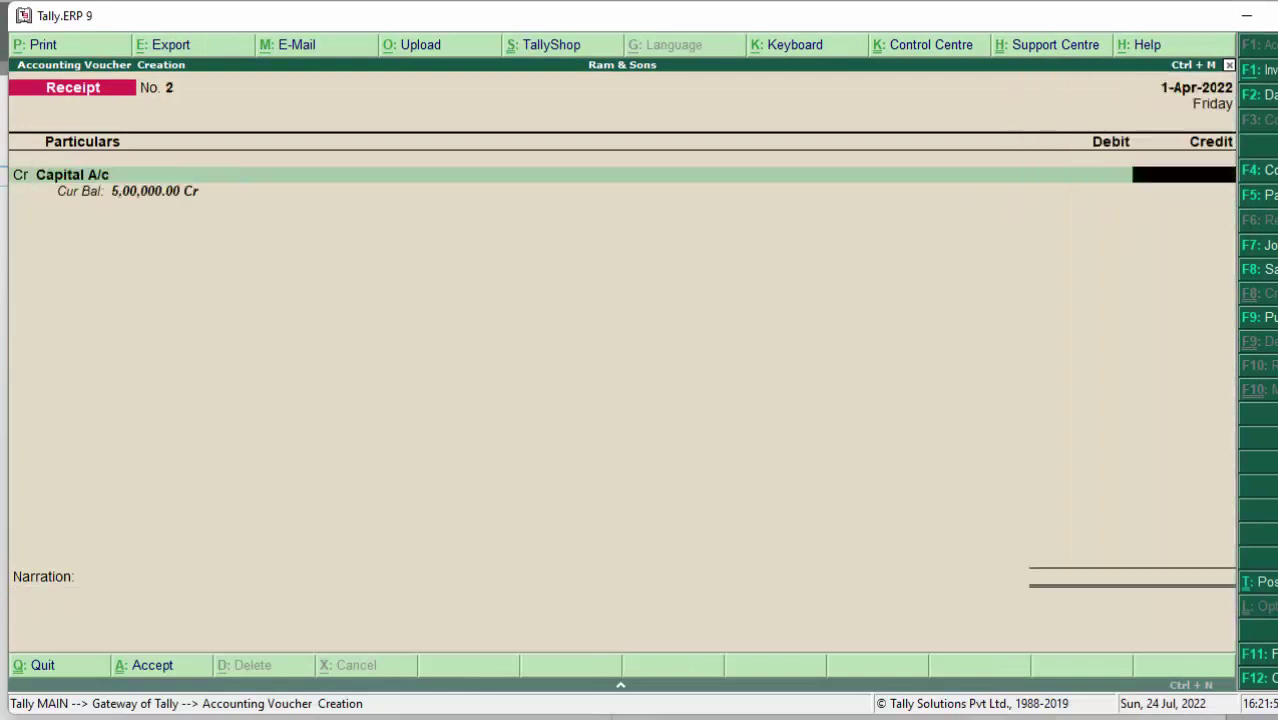
key(Escape)
Step: Record Contra 1 crediting Cash and debiting SBI 4,000, entered as 2 × 2000 notes
key(Return)
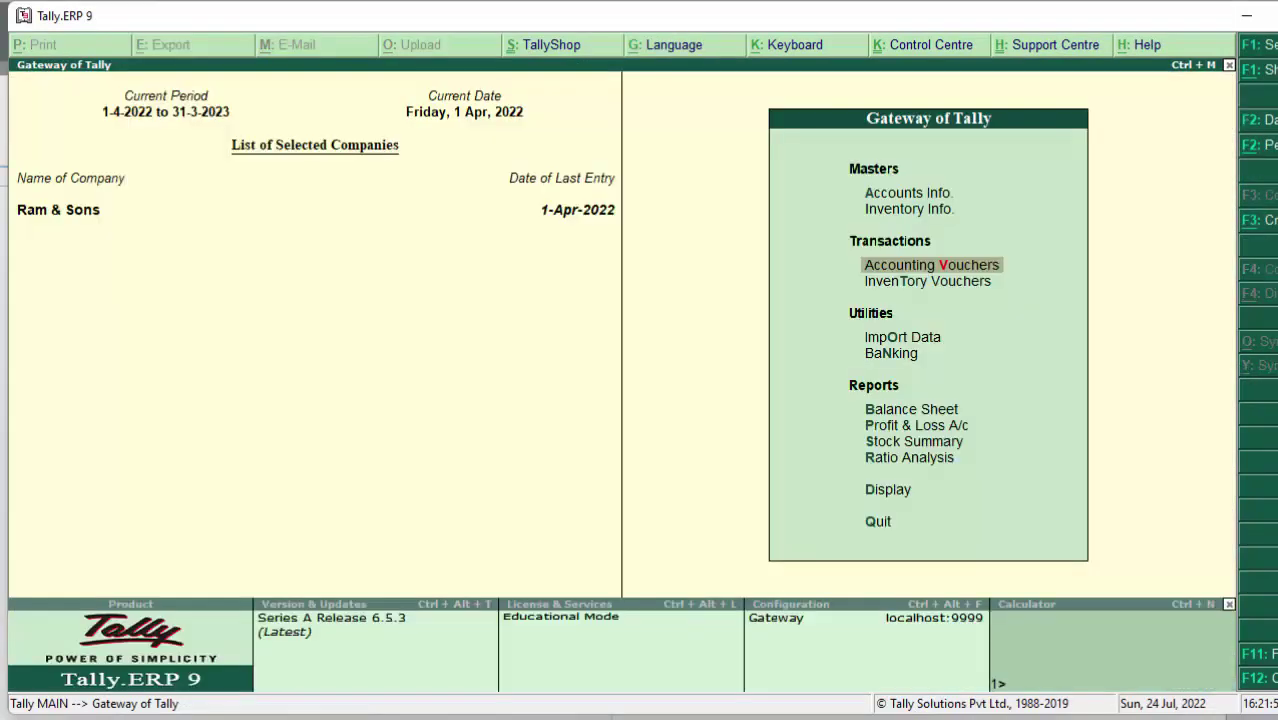
key(Return)
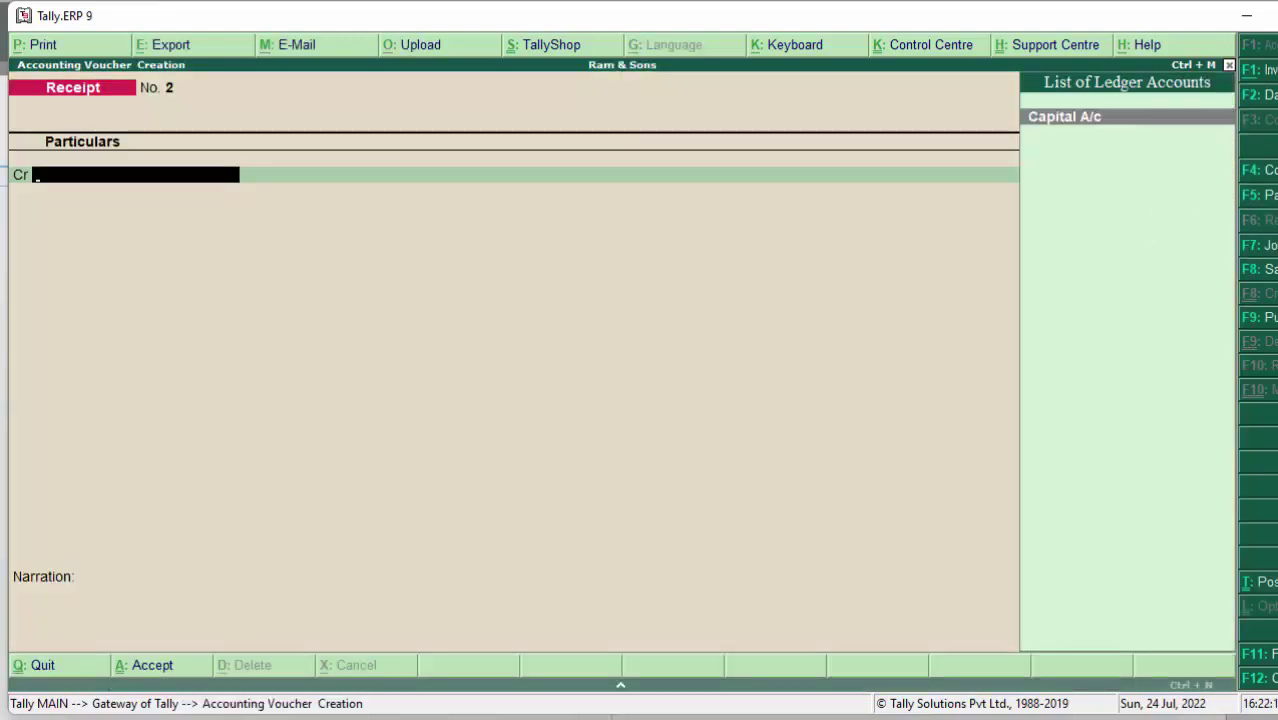
key(F4)
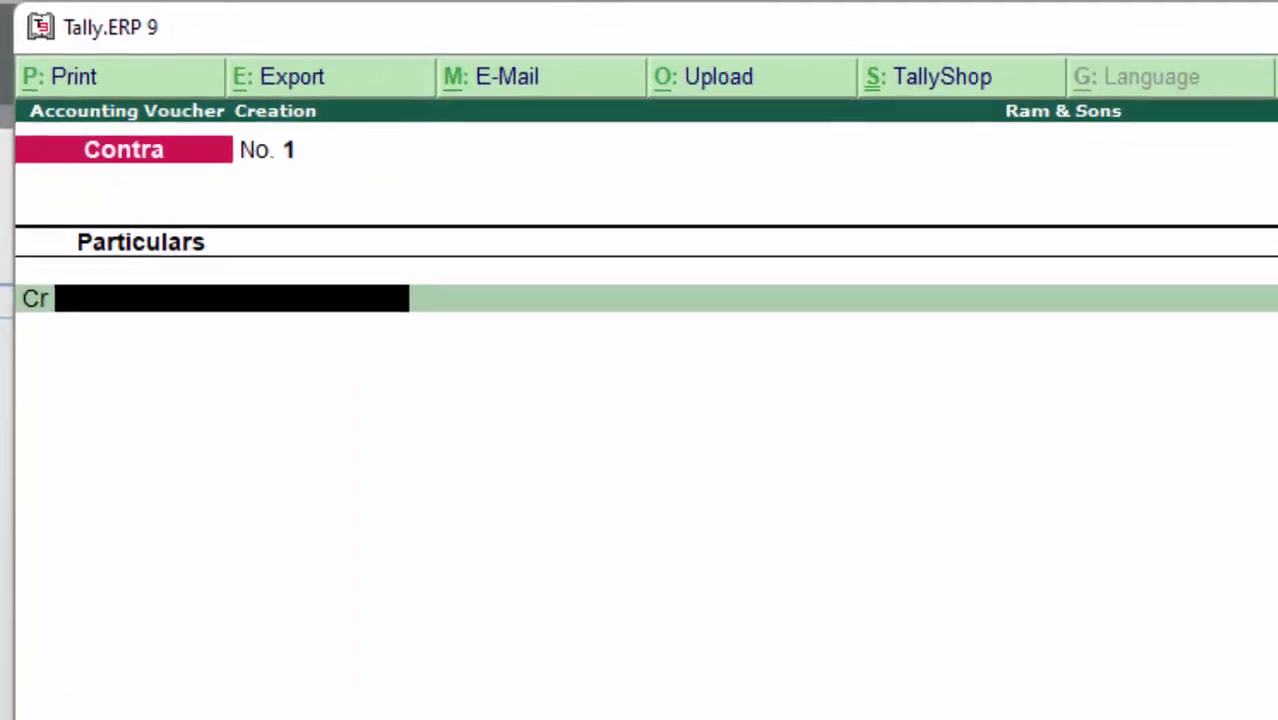
key(Return)
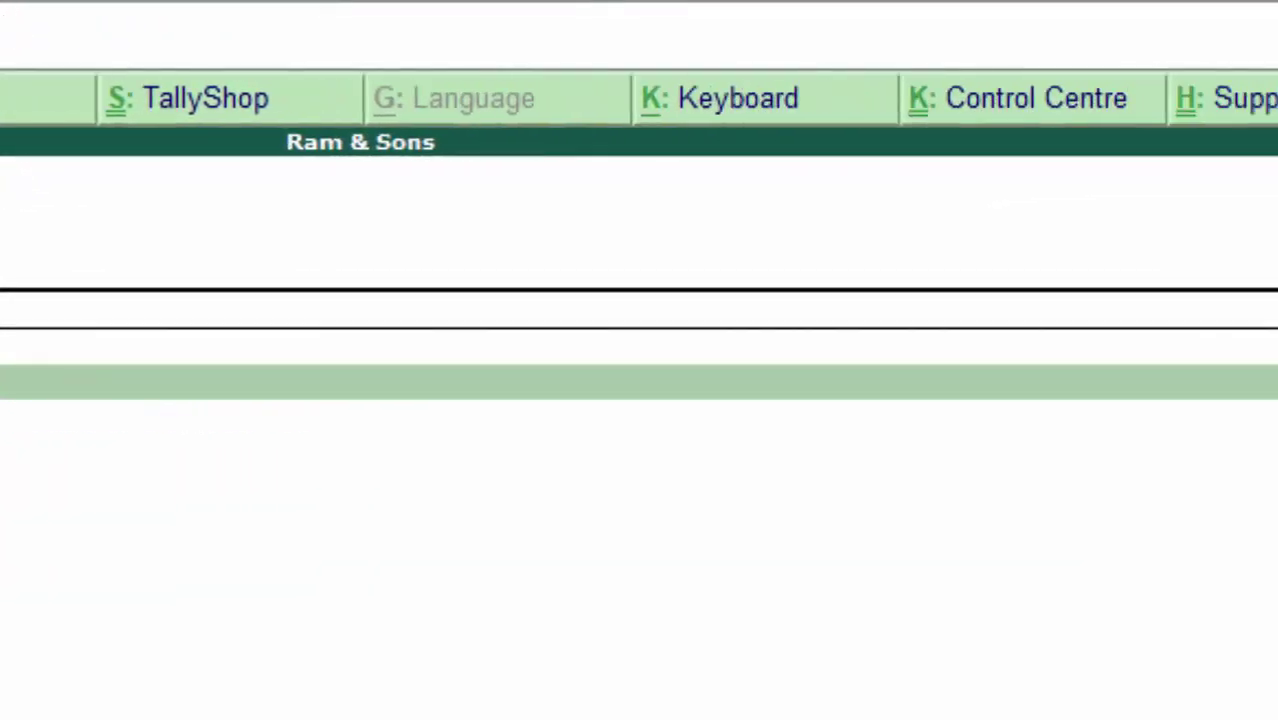
key(Return)
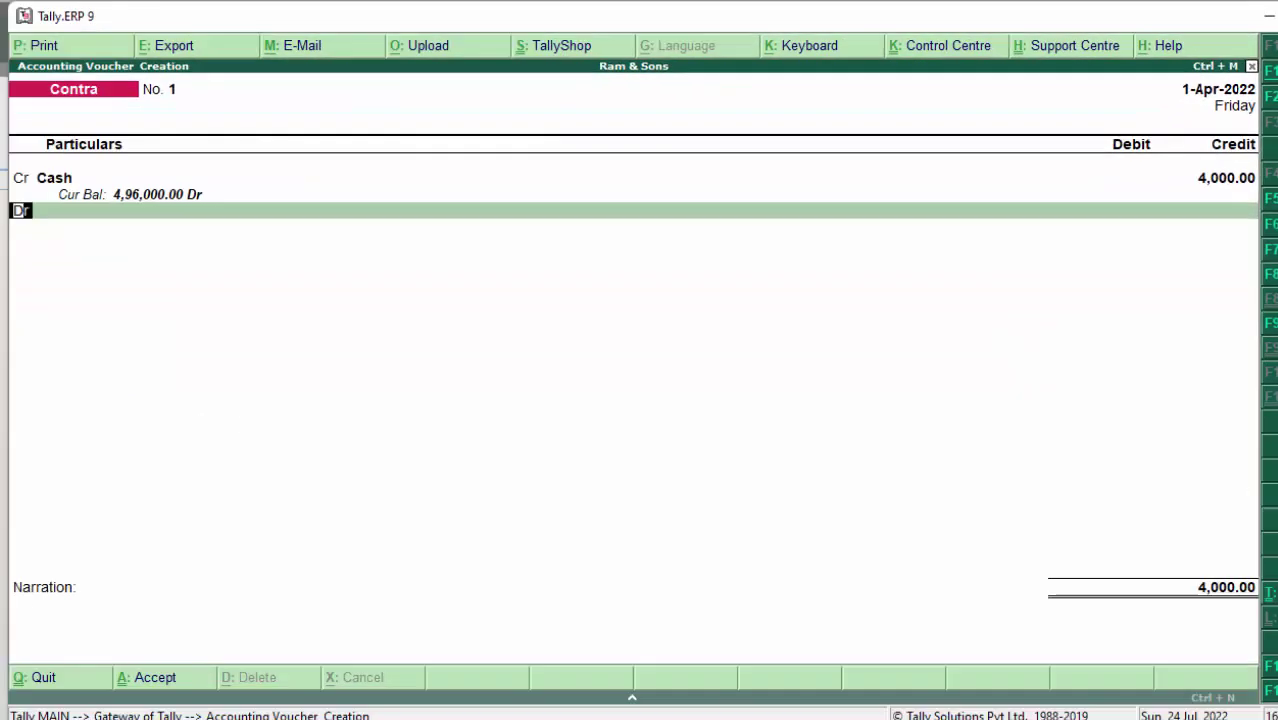
key(Return)
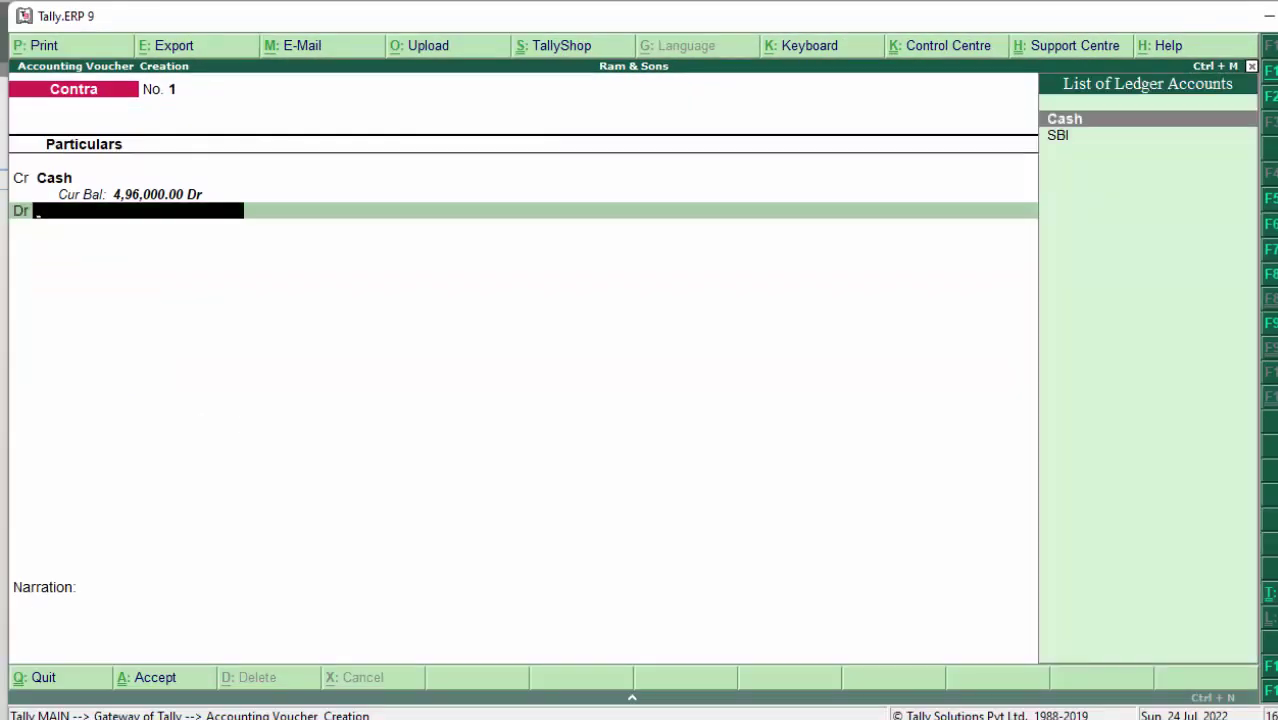
key(Down)
key(Return)
key(Return)
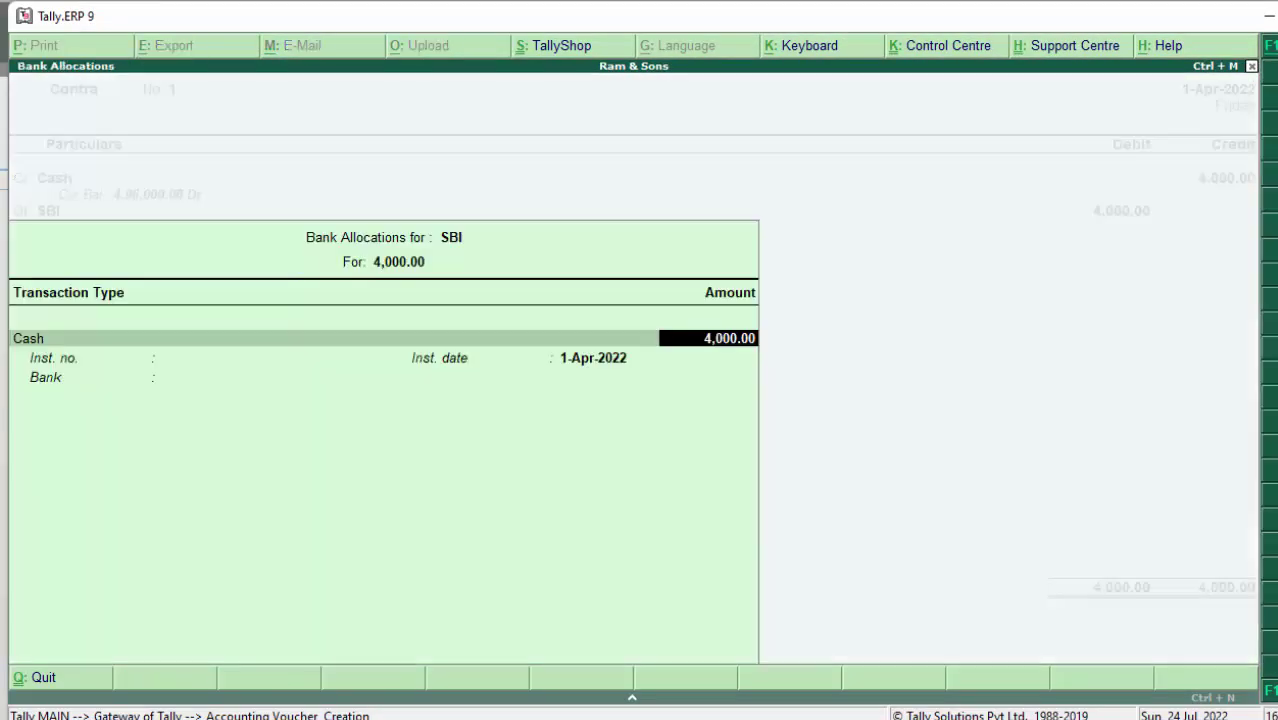
key(Return)
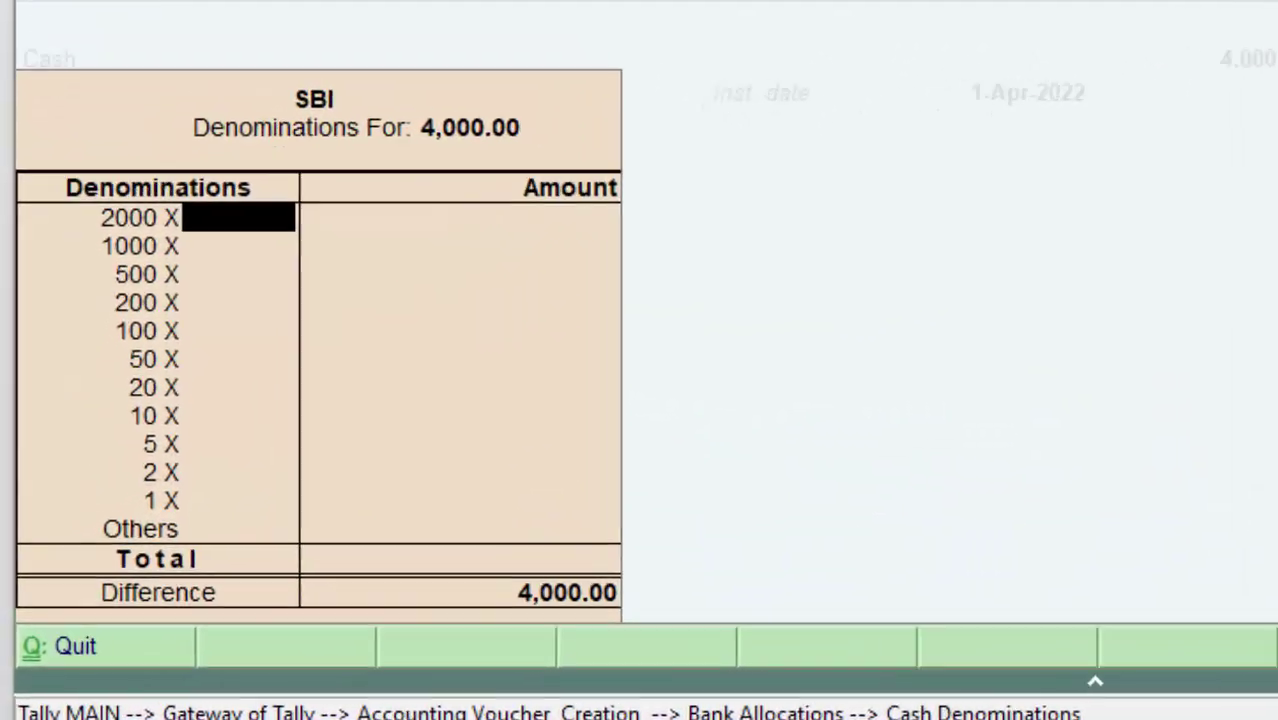
text(2)
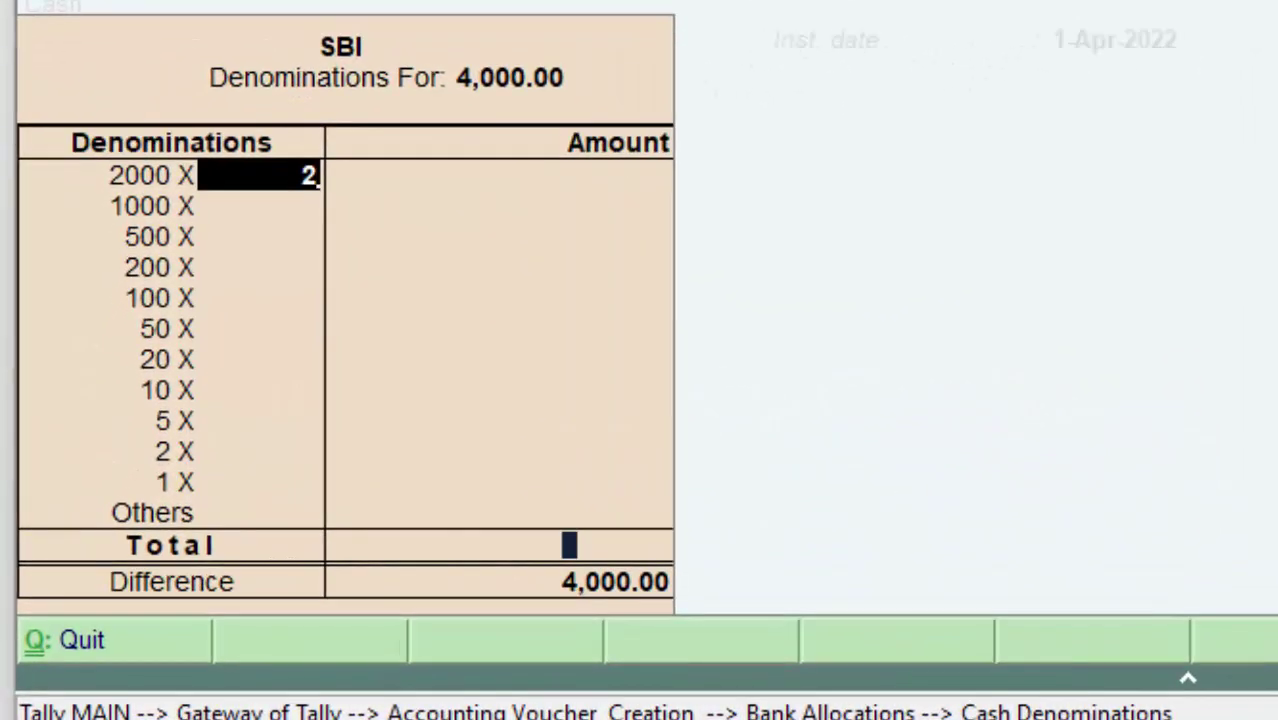
key(Return)
key(Return)
key(Return)
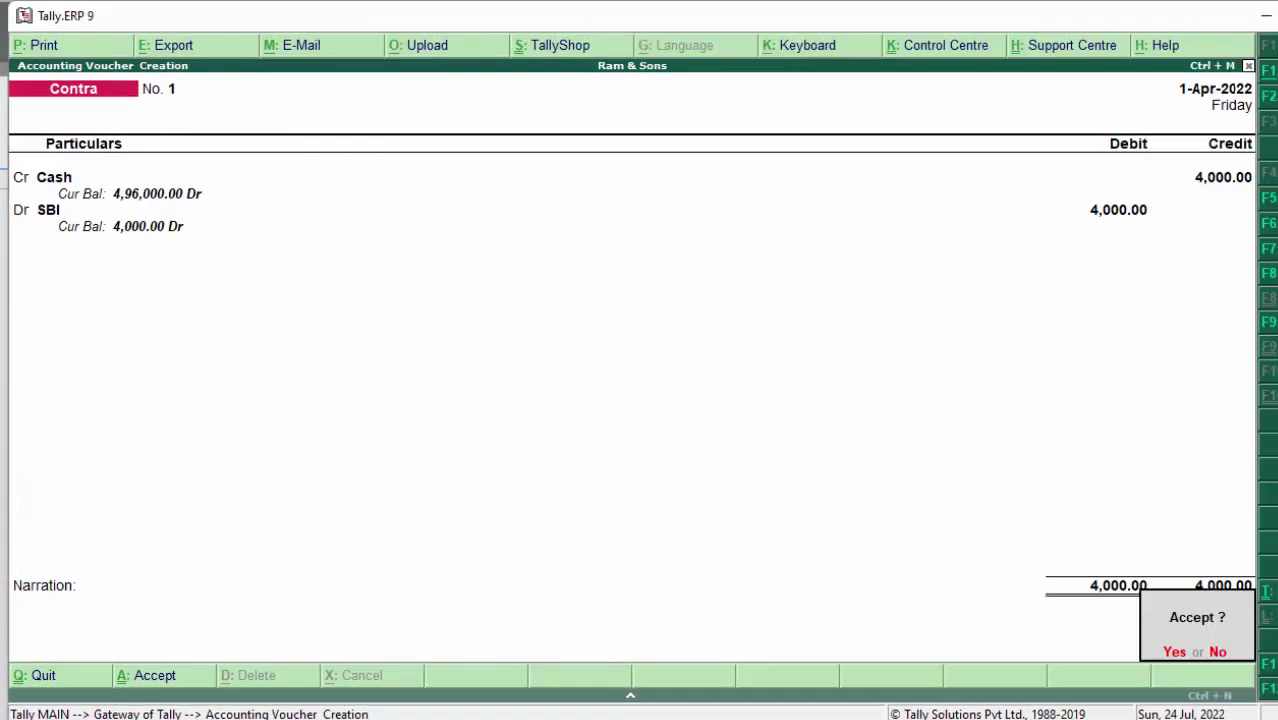
key(Return)
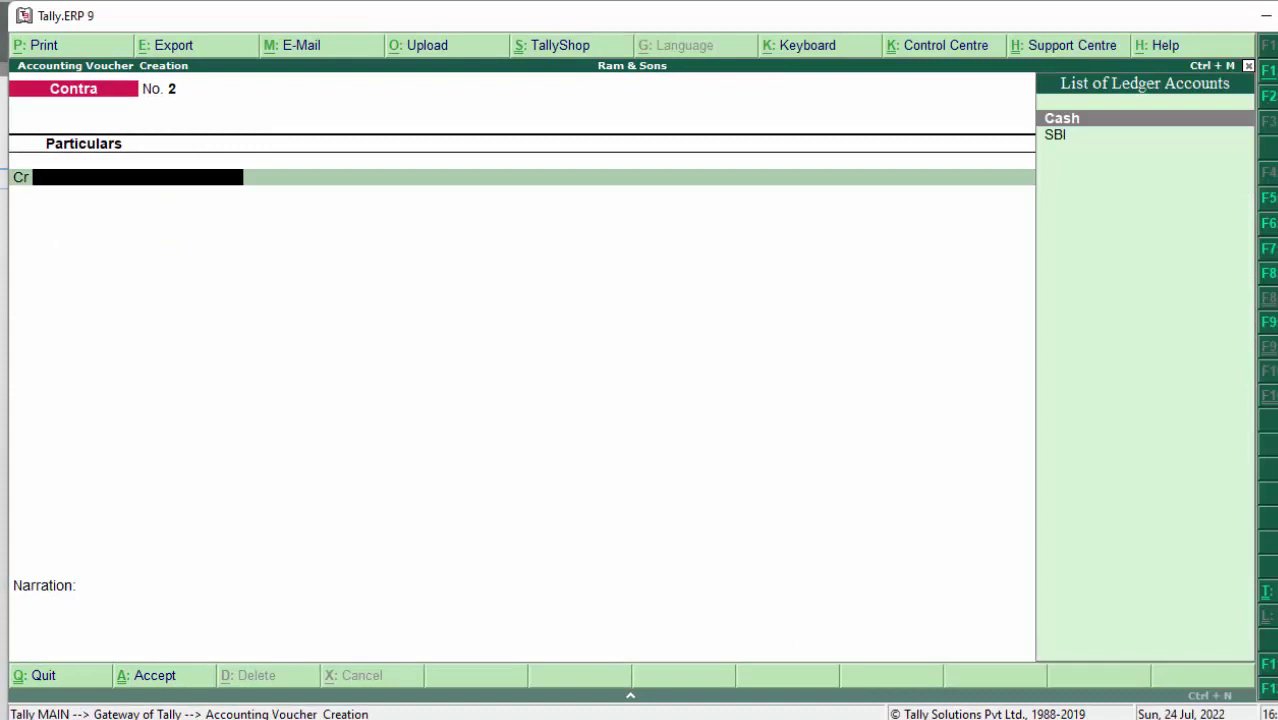
Step: Put SBI on the credit line of Contra 2 with an initial 5,000 amount
key(Down)
key(Return)
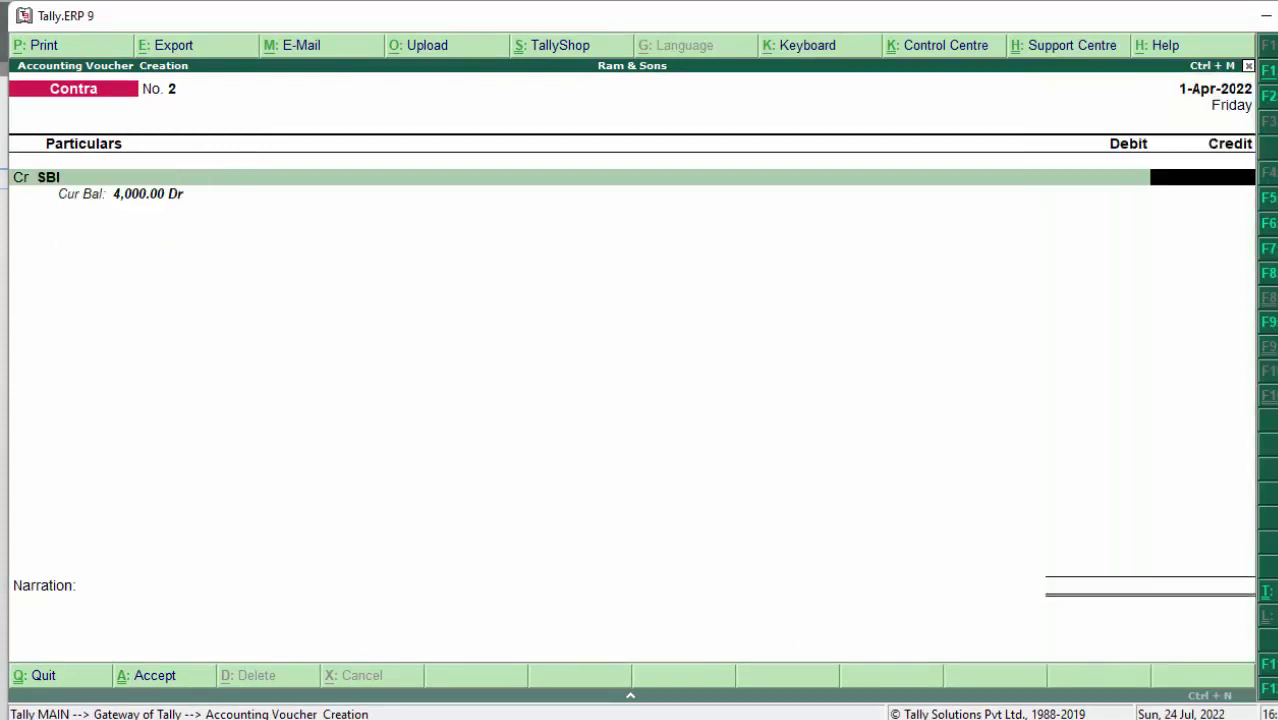
text(2000)
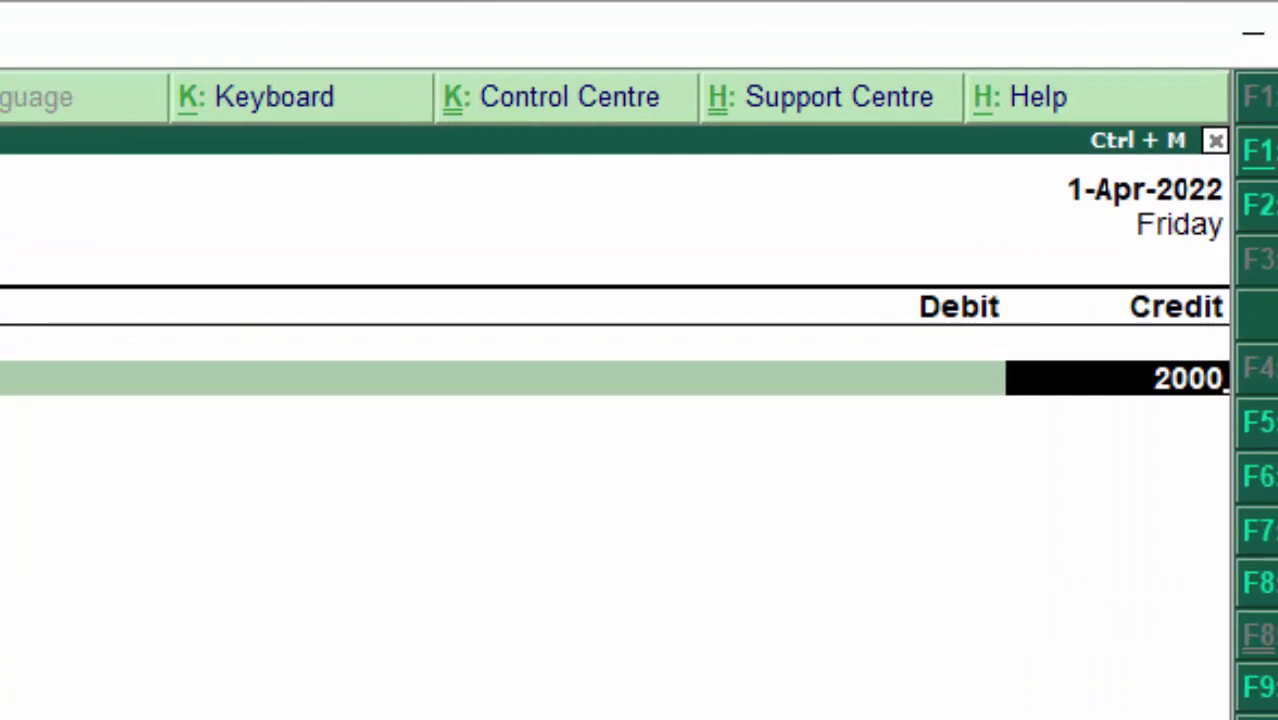
key(BackSpace)
key(BackSpace)
key(BackSpace)
key(BackSpace)
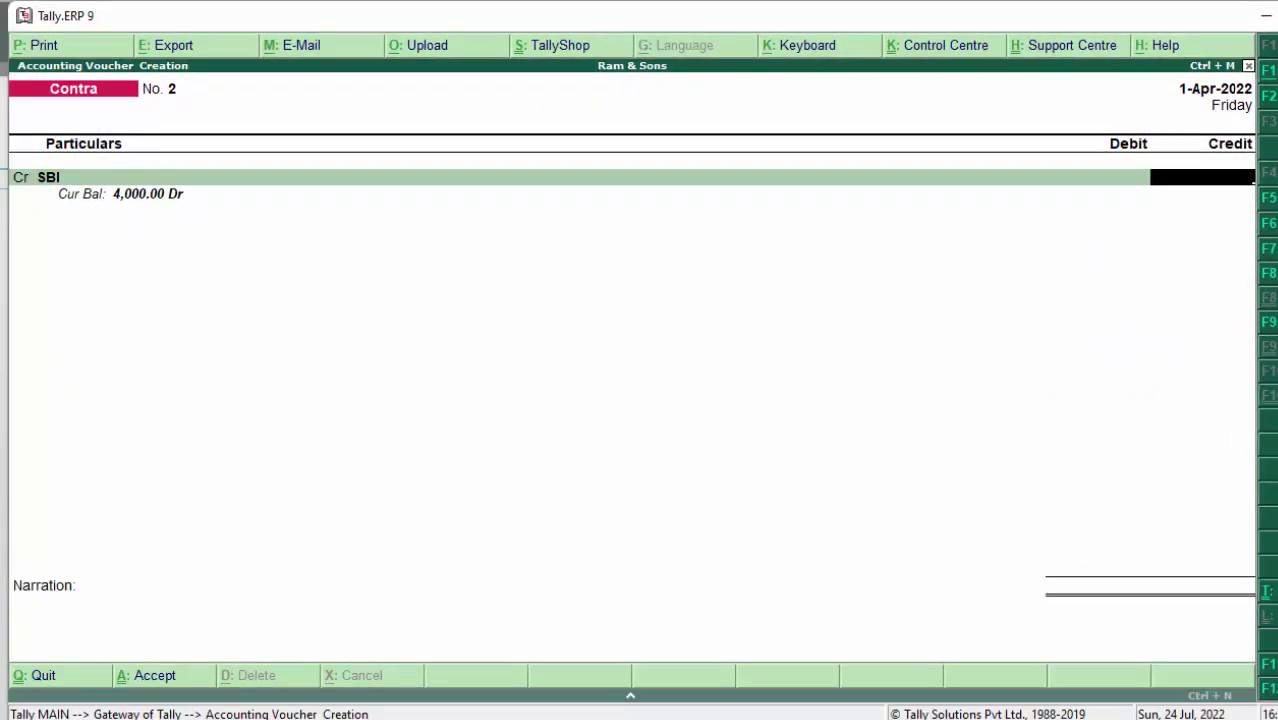
text(5000)
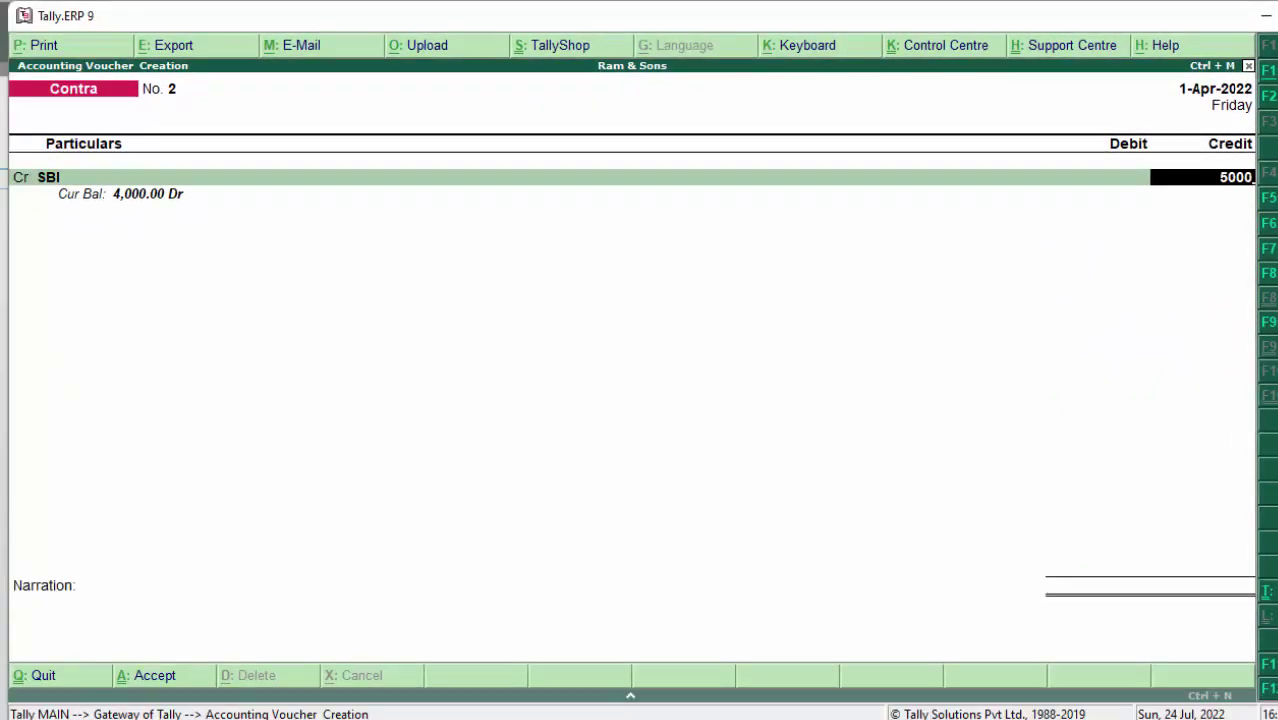
key(Return)
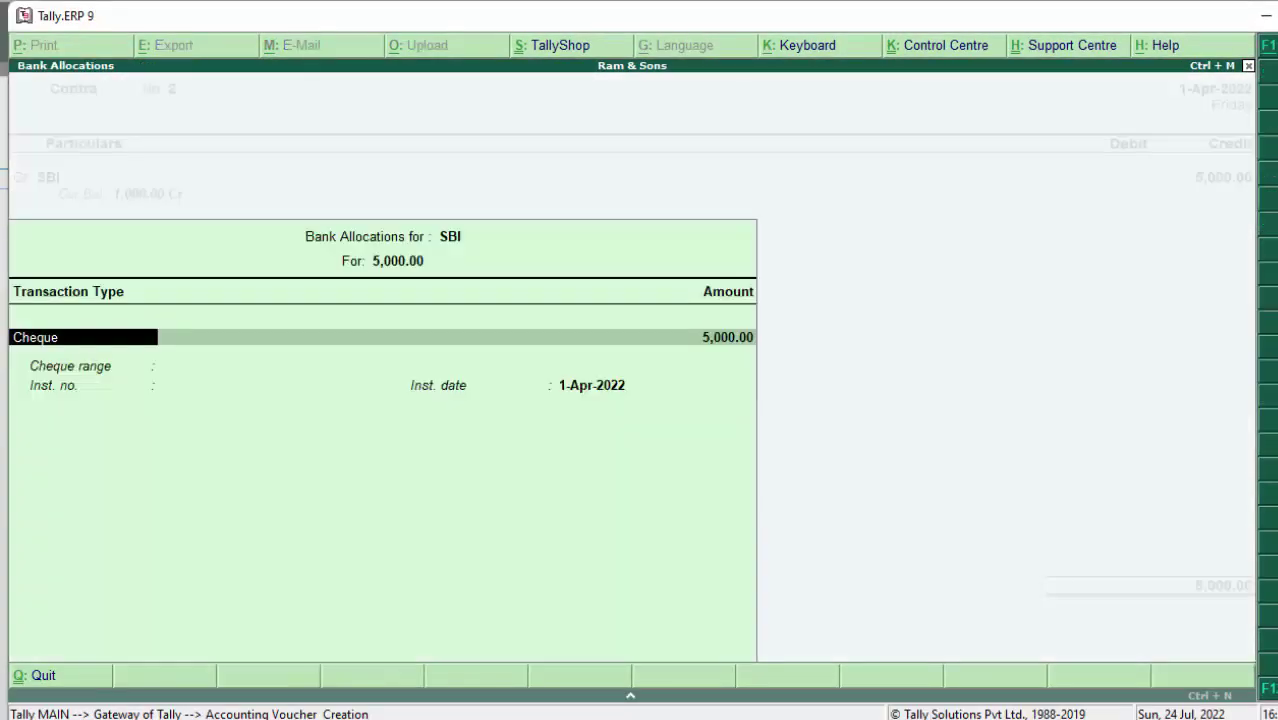
key(Return)
key(Return)
key(Return)
key(Return)
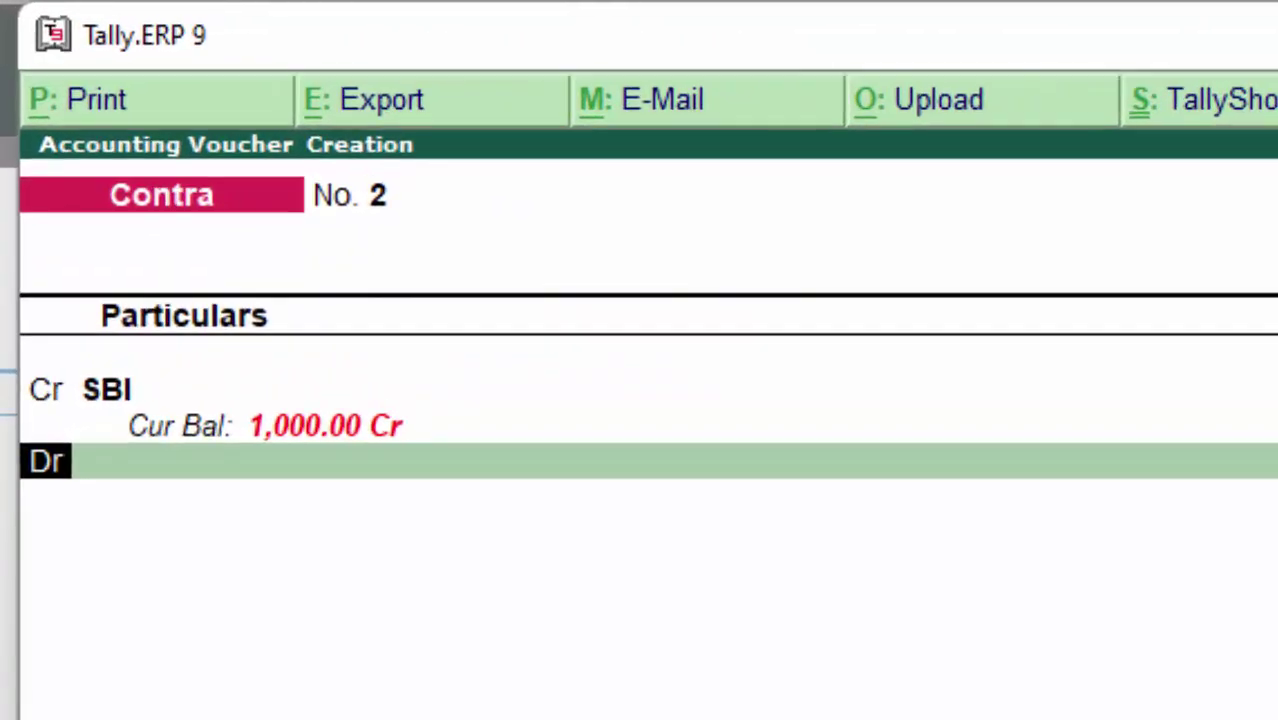
Step: Correct SBI's credit to 2,000 and begin a new ledger for the debit line
key(BackSpace)
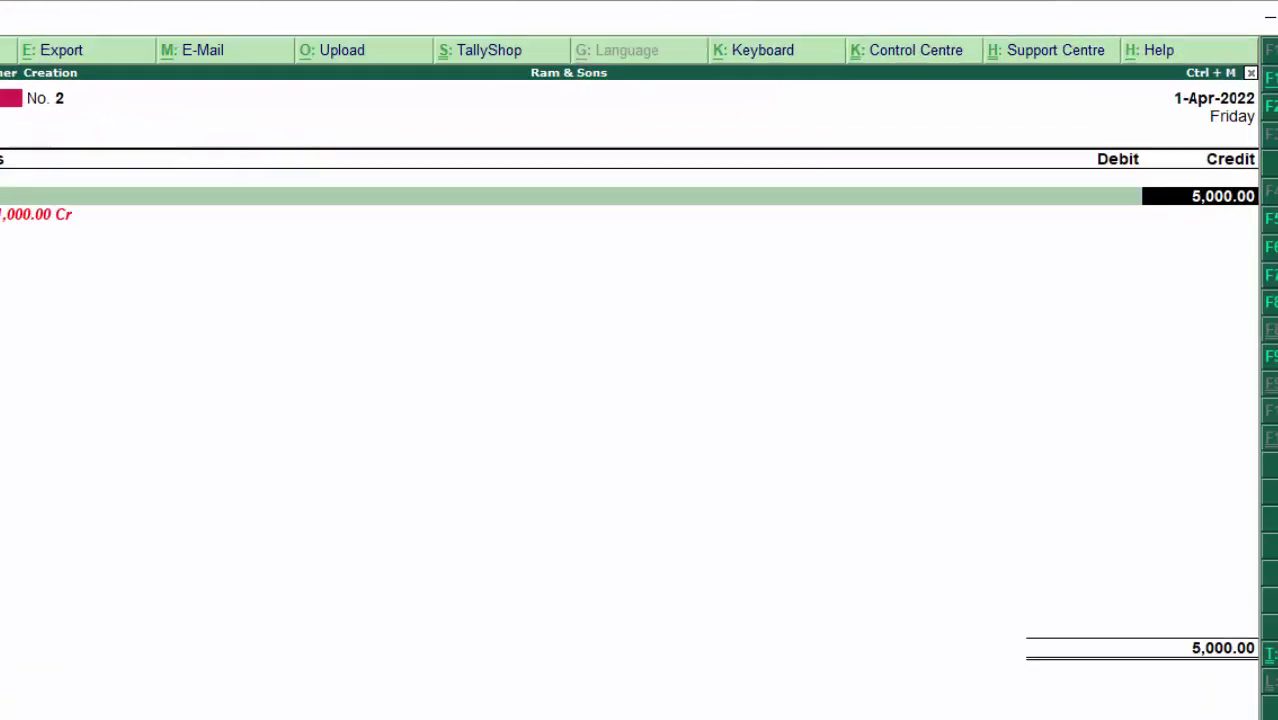
text(2000)
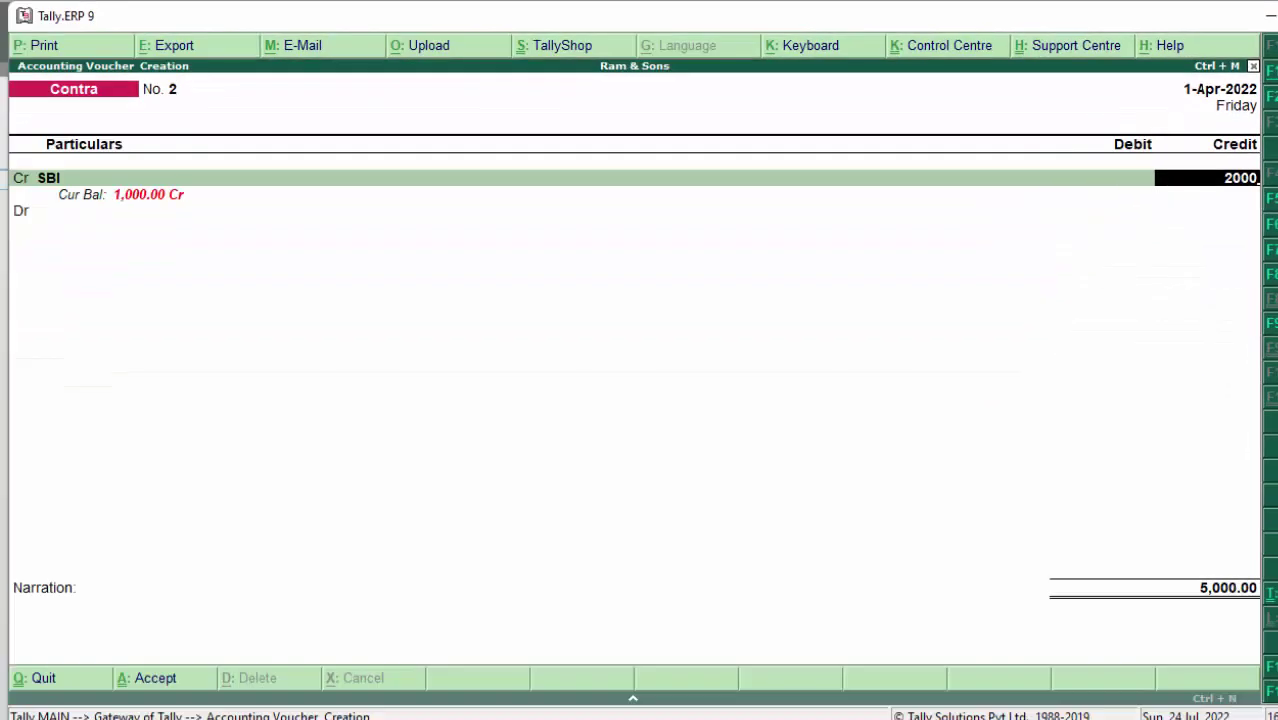
key(Return)
key(Return)
key(Return)
key(Return)
key(Return)
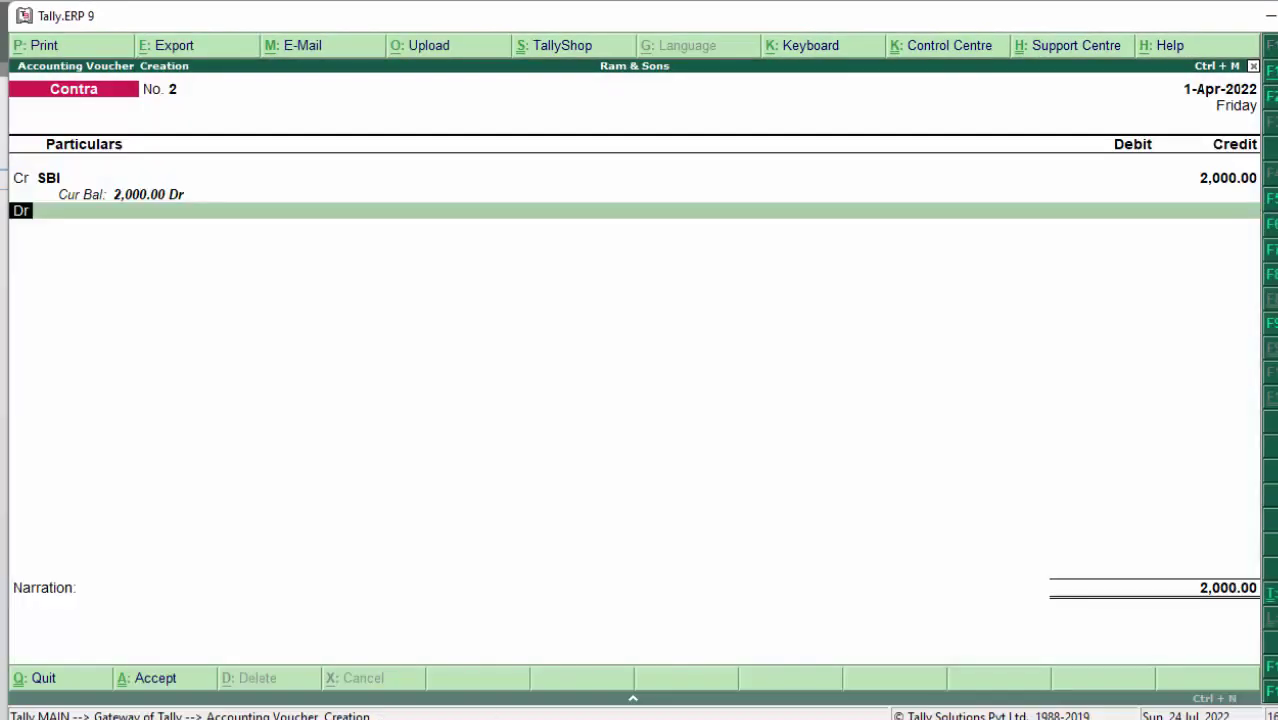
key(Return)
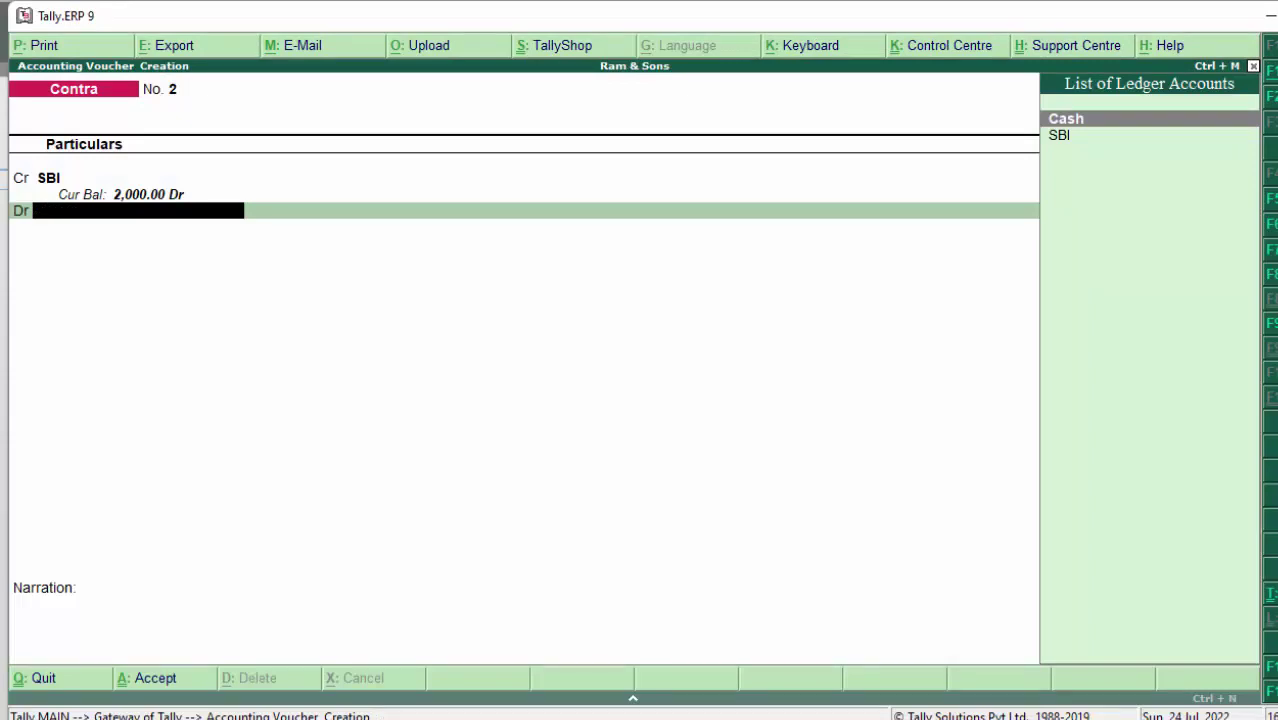
key(alt+c)
Step: Create the Pnb ledger under Bank Accounts and save Contra 2 debiting Pnb 2,000
text(Pnb)
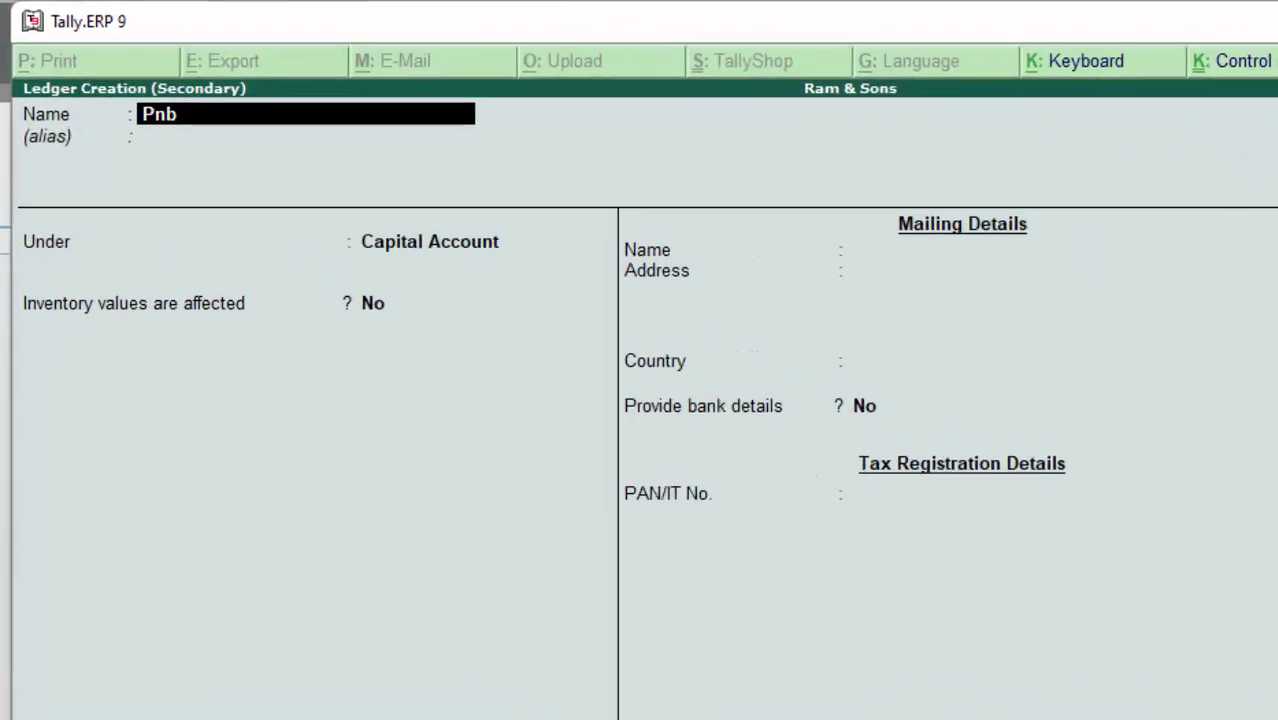
key(Return)
key(Return)
text(B)
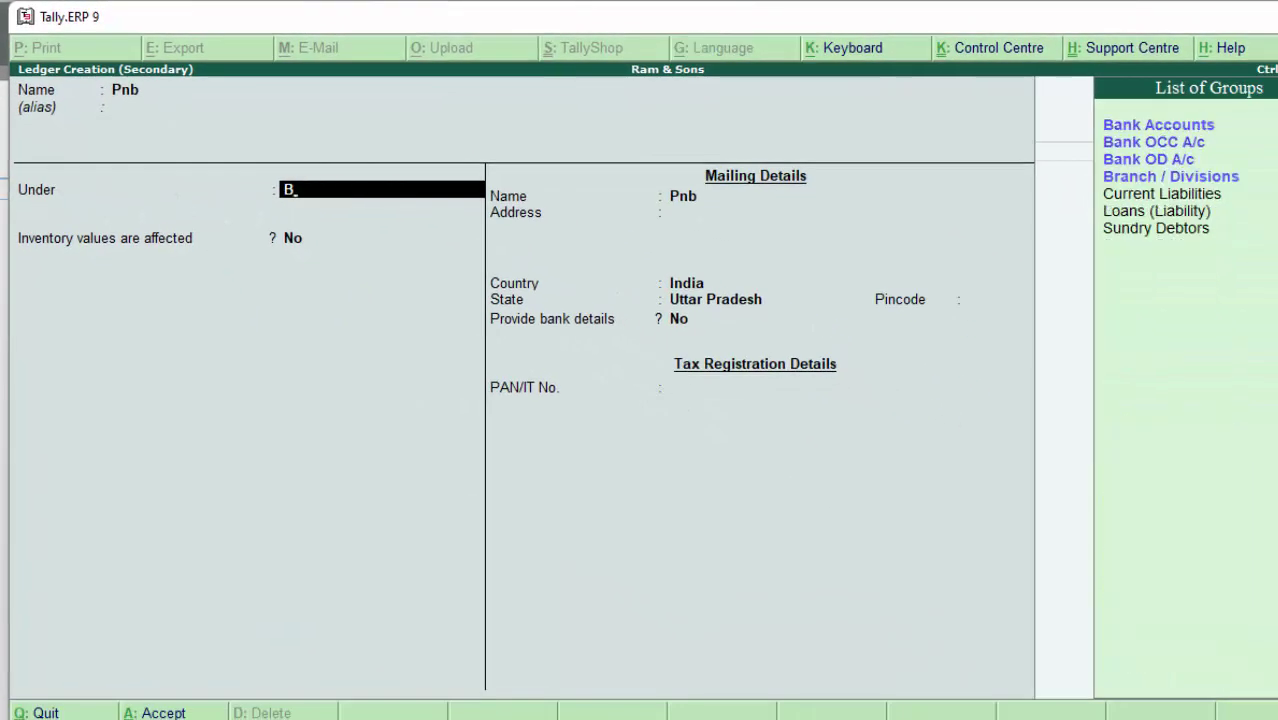
key(Down)
key(Up)
key(Return)
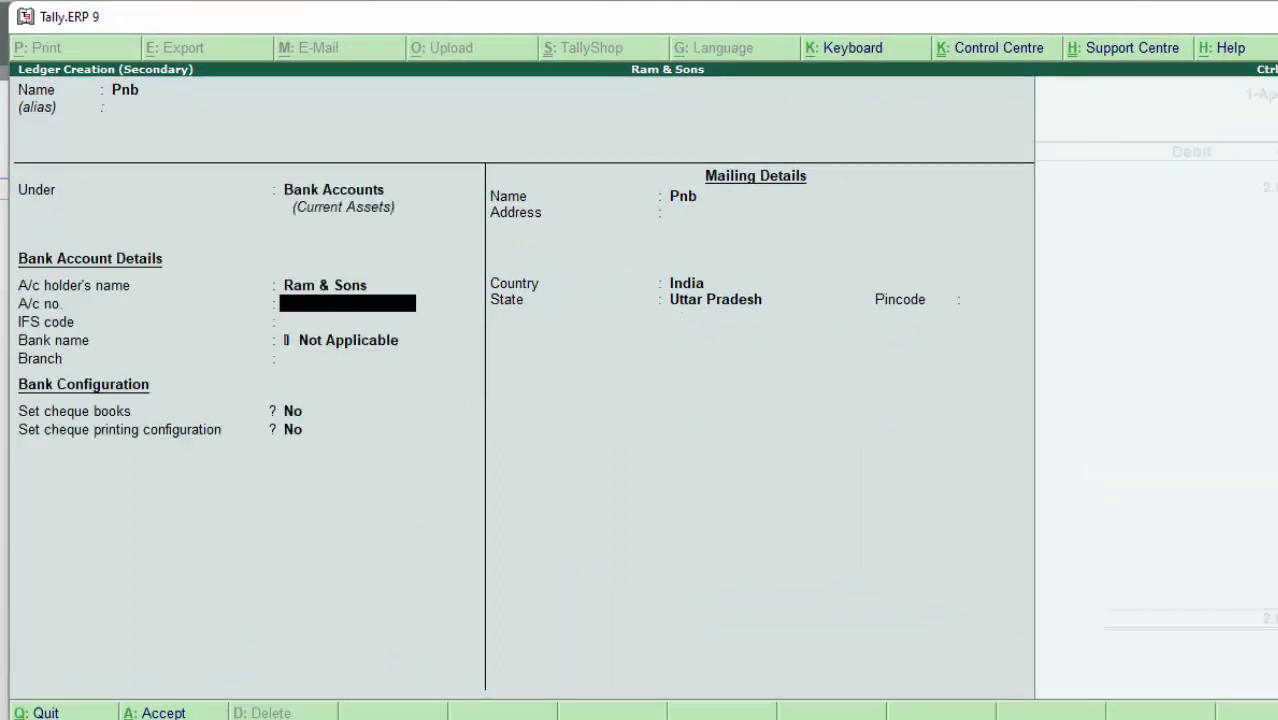
key(Return)
key(Return)
key(Return)
key(Return)
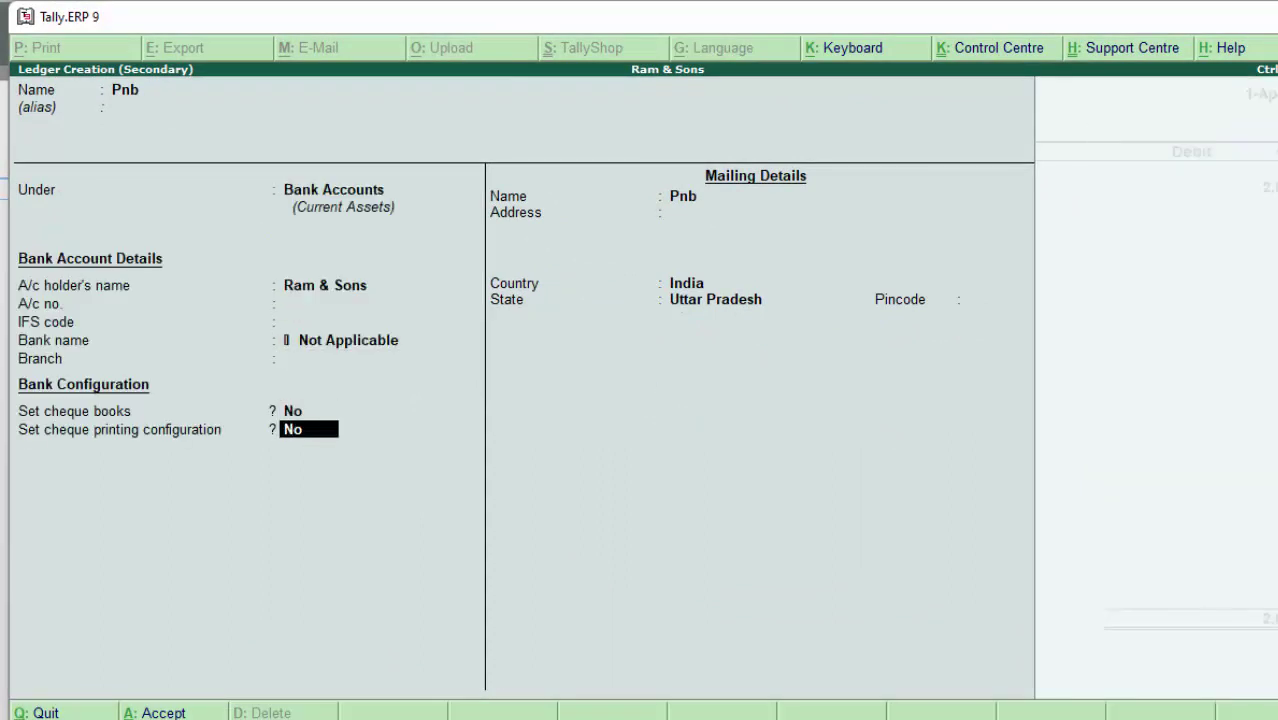
key(Return)
key(Return)
key(Return)
key(Return)
key(Return)
key(Return)
key(Return)
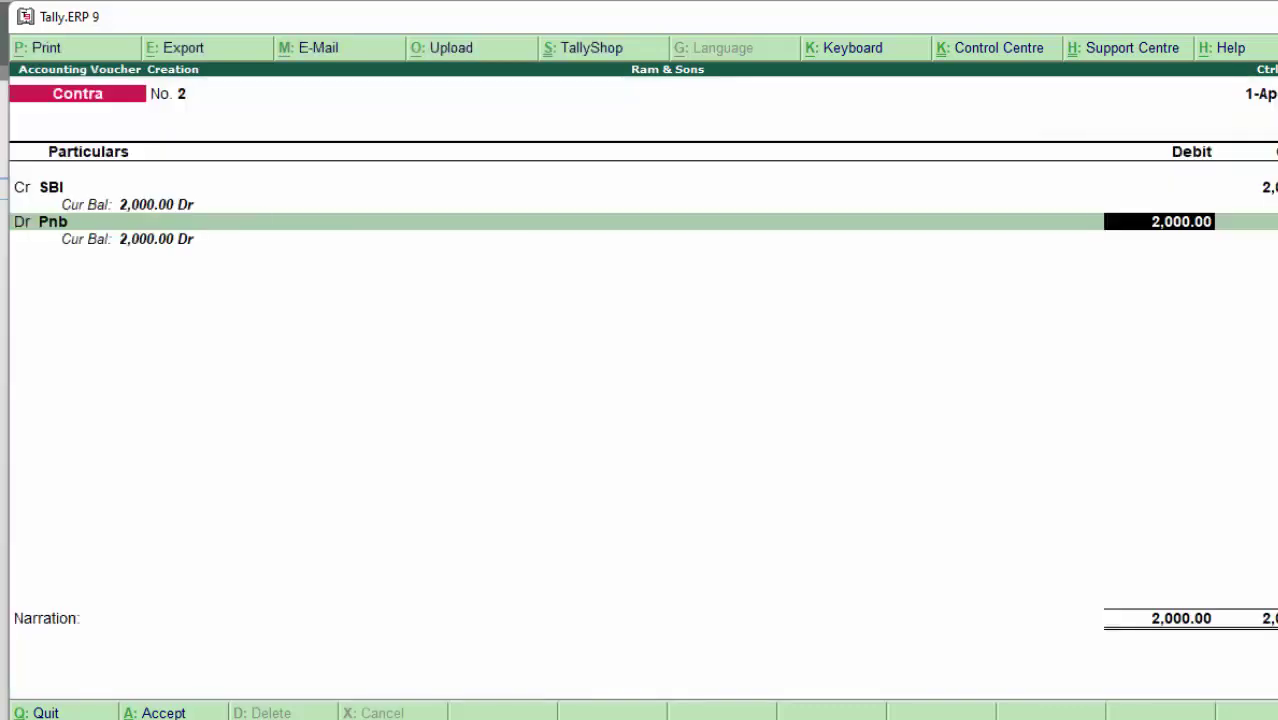
key(Return)
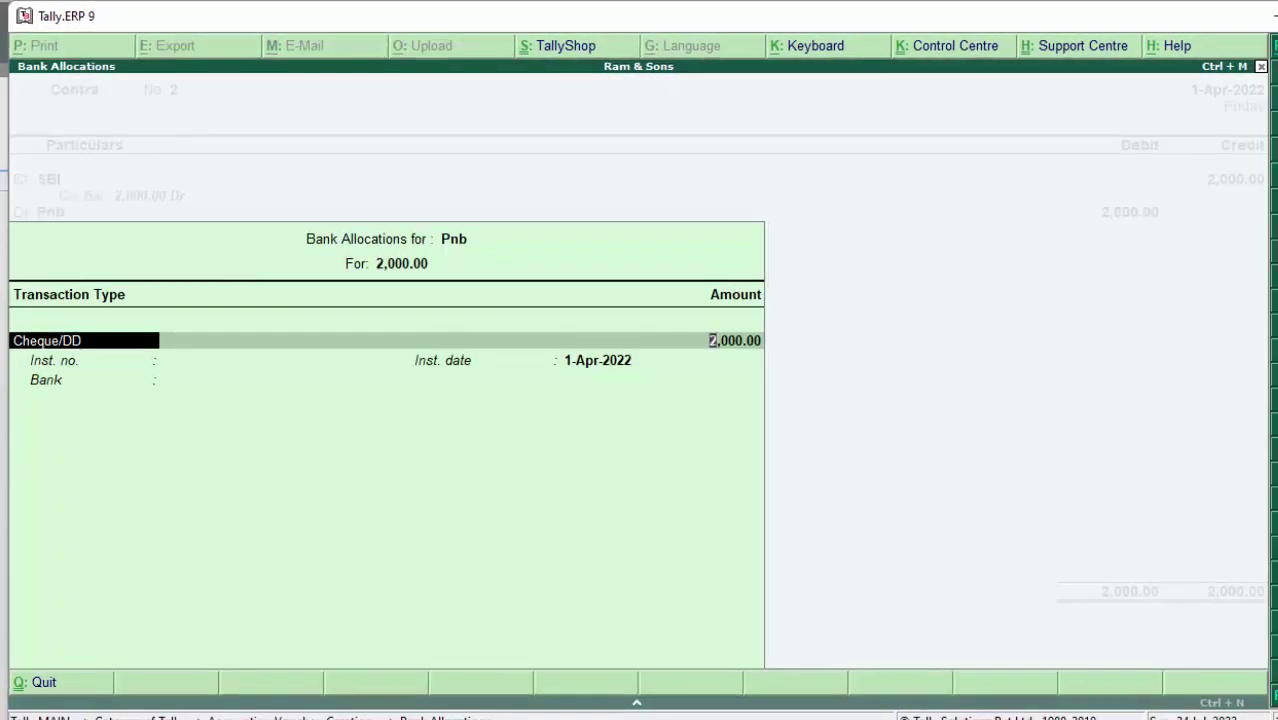
key(Return)
key(Return)
key(Return)
key(Return)
key(Return)
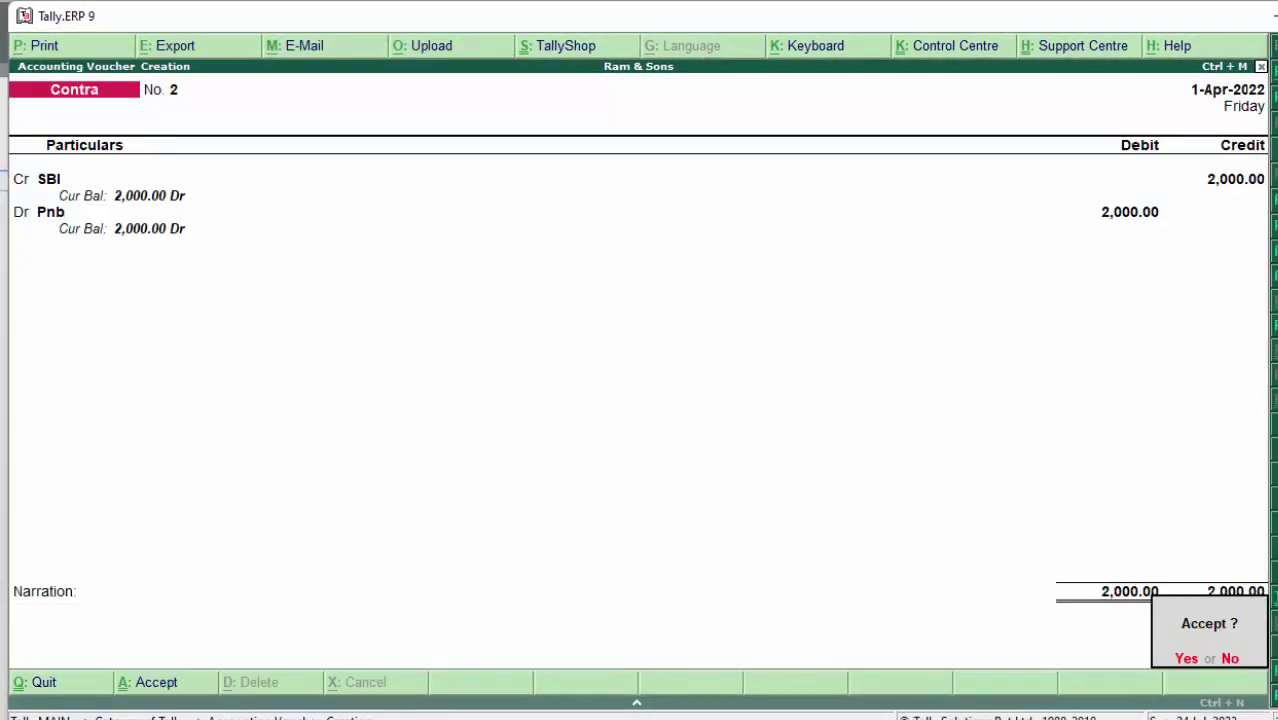
key(Return)
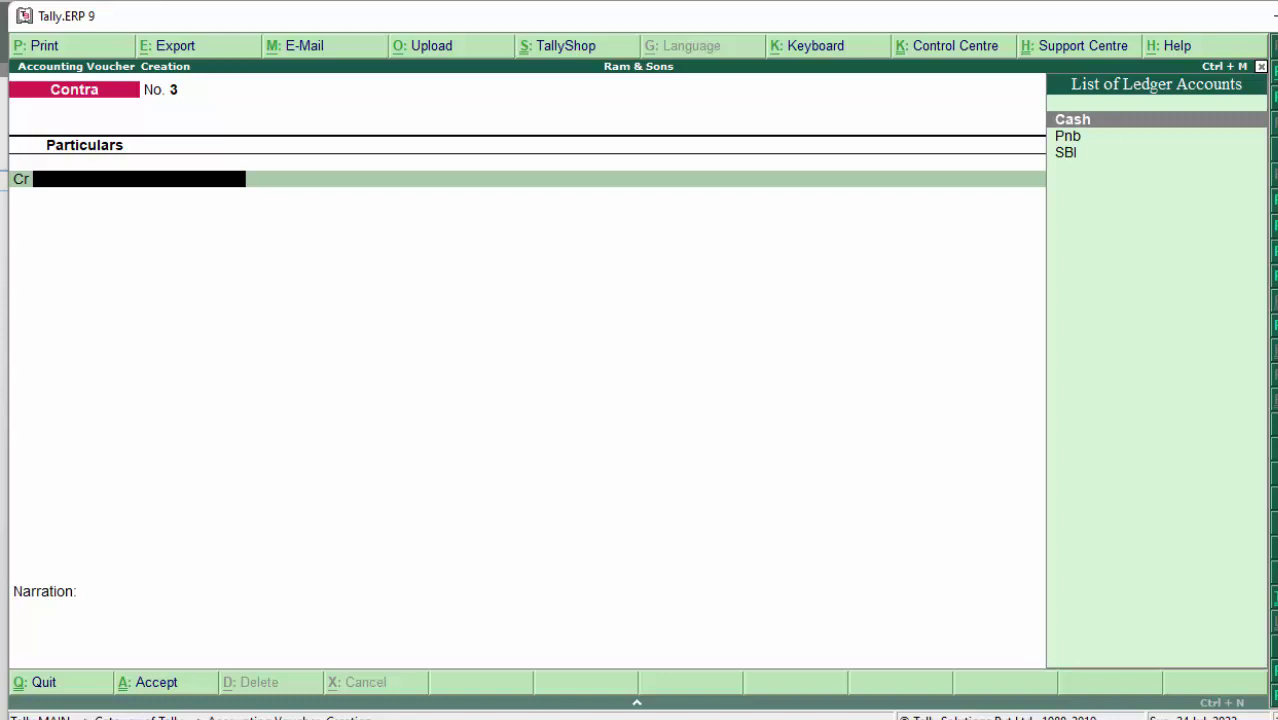
Step: Start Contra 3 with Pnb as the credit ledger
key(Down)
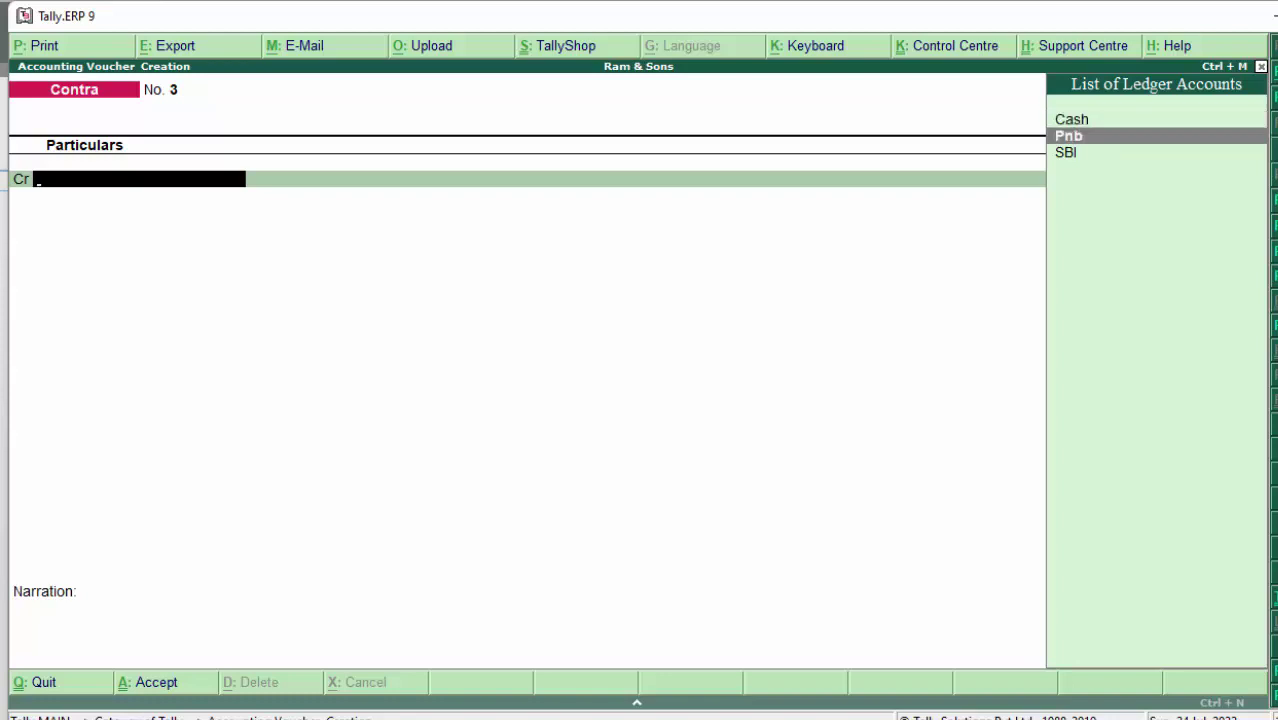
key(Down)
key(Return)
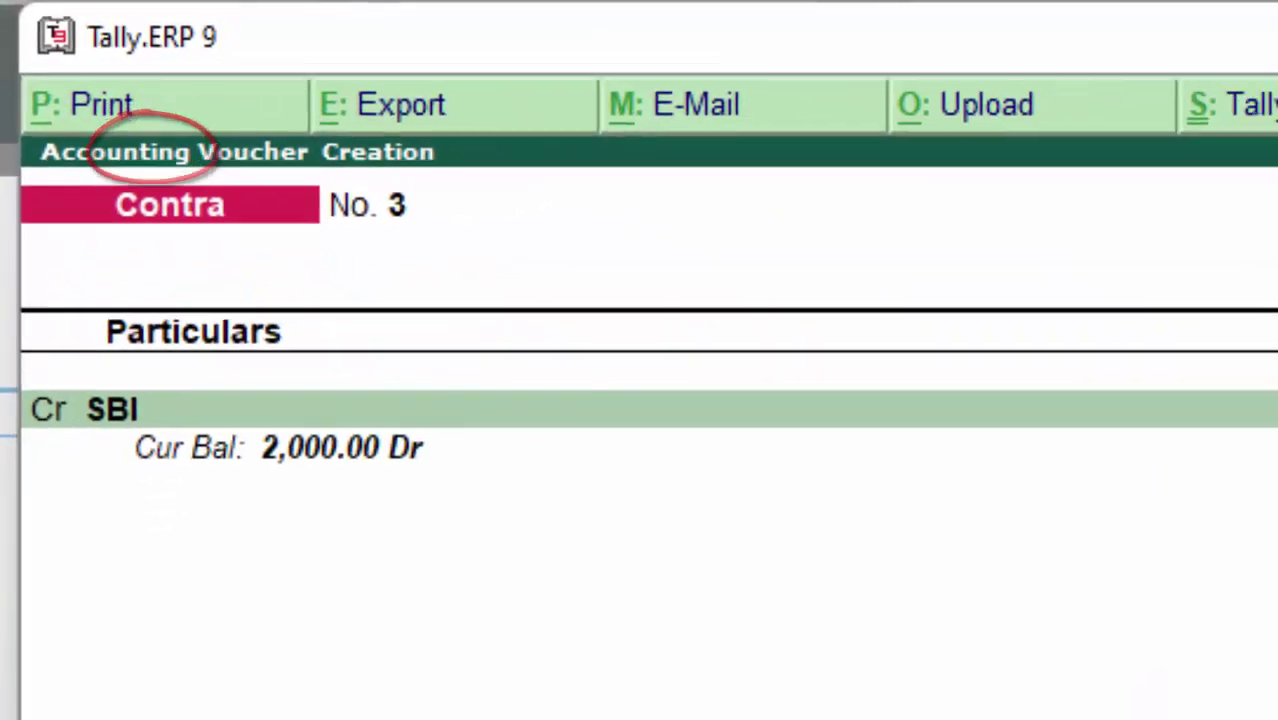
key(Up)
key(Return)
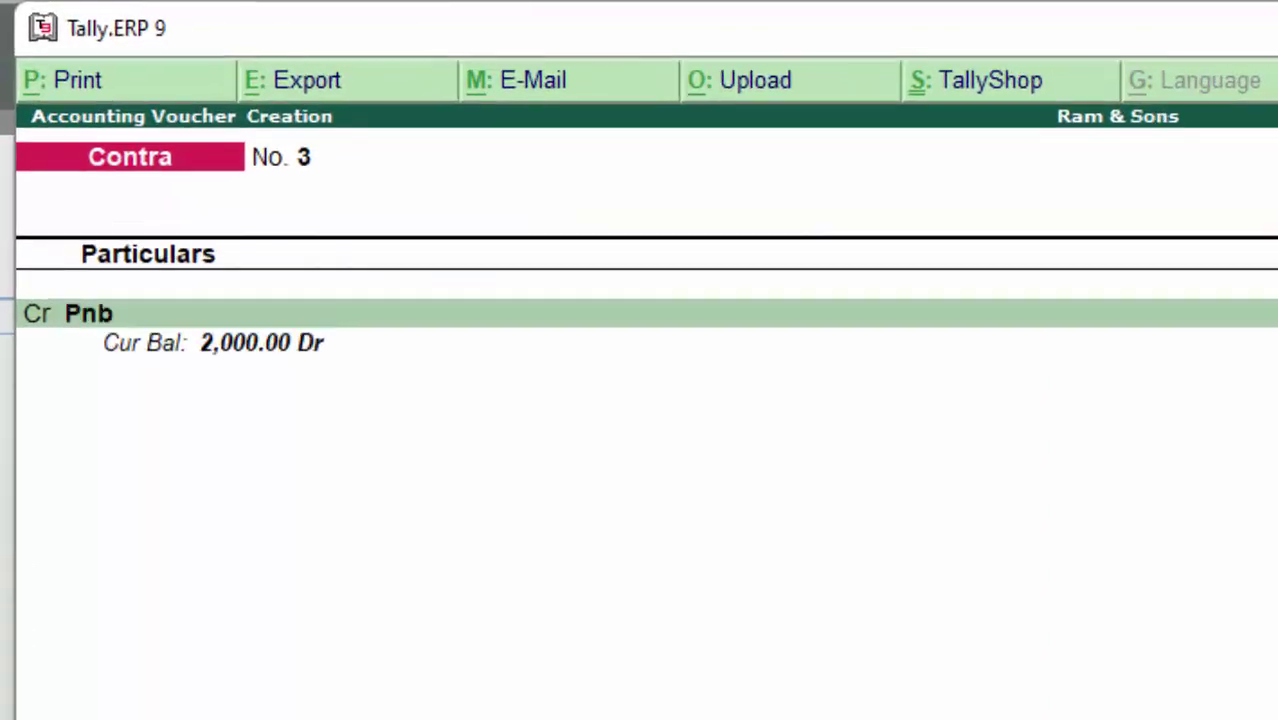